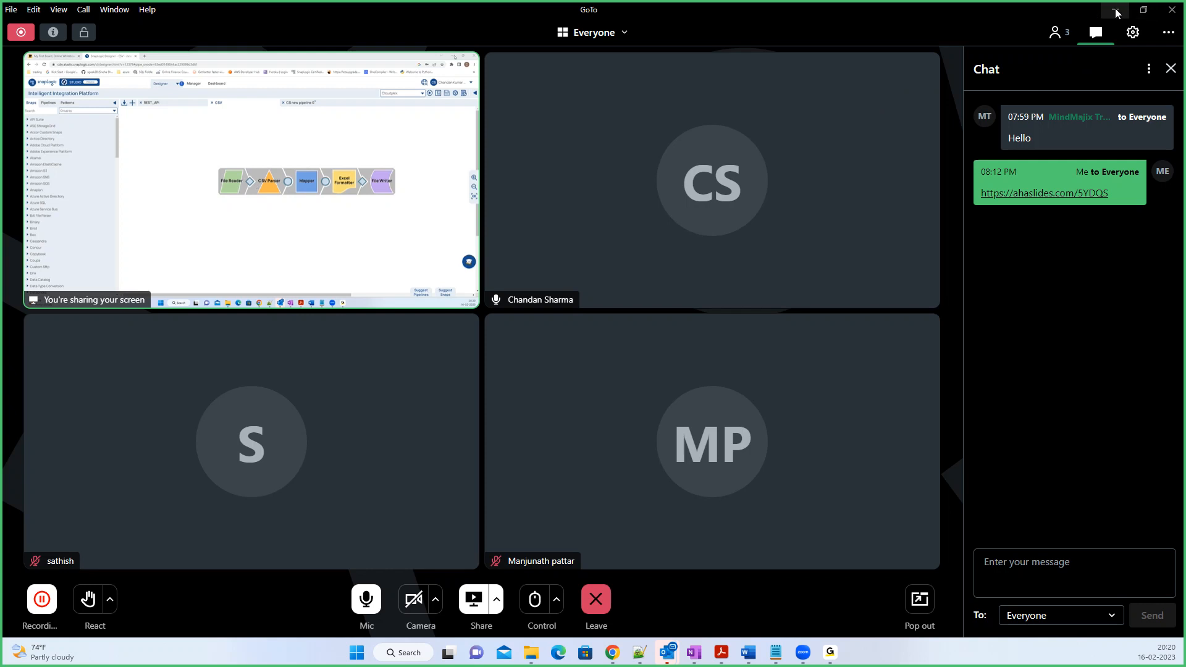
- Switch from GoTo to SnapLogic Designer and review the File Reader snap's settings and the account types it can add
left_click(1116, 11)
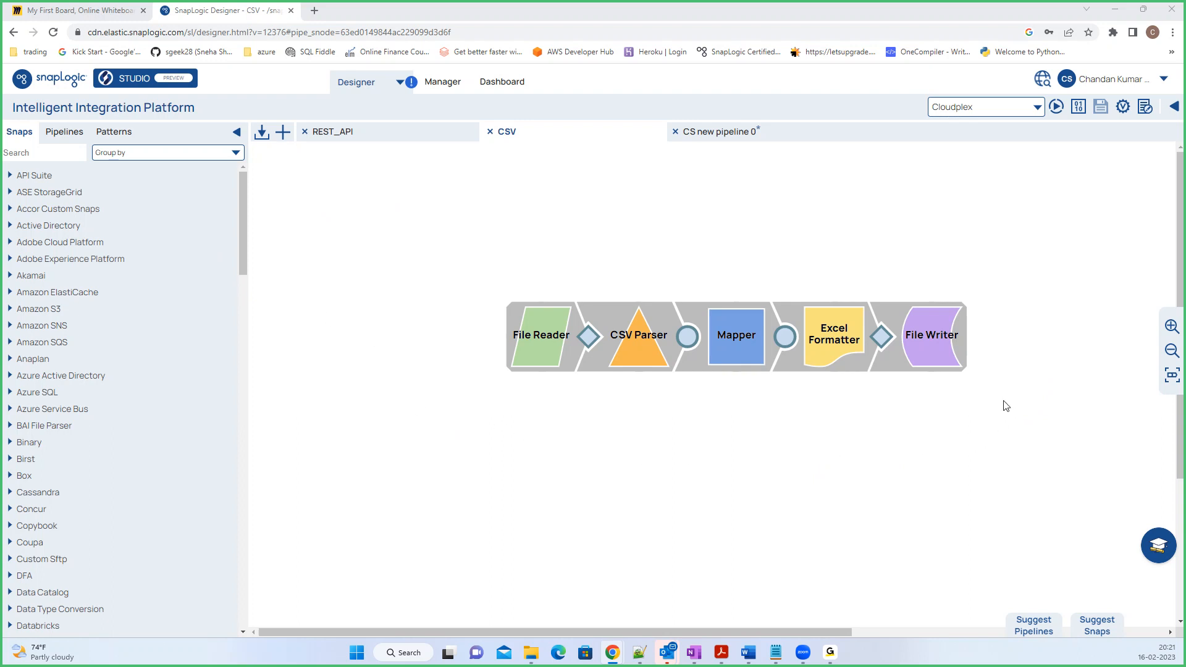
left_click(535, 350)
left_click(535, 348)
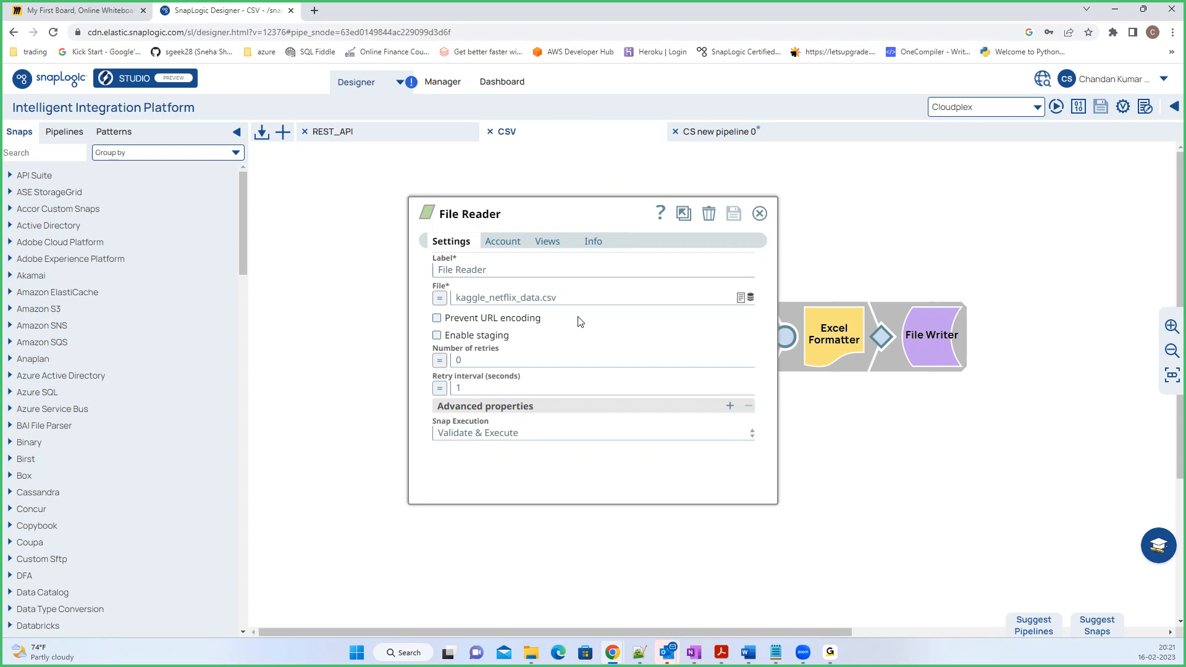
left_click(501, 243)
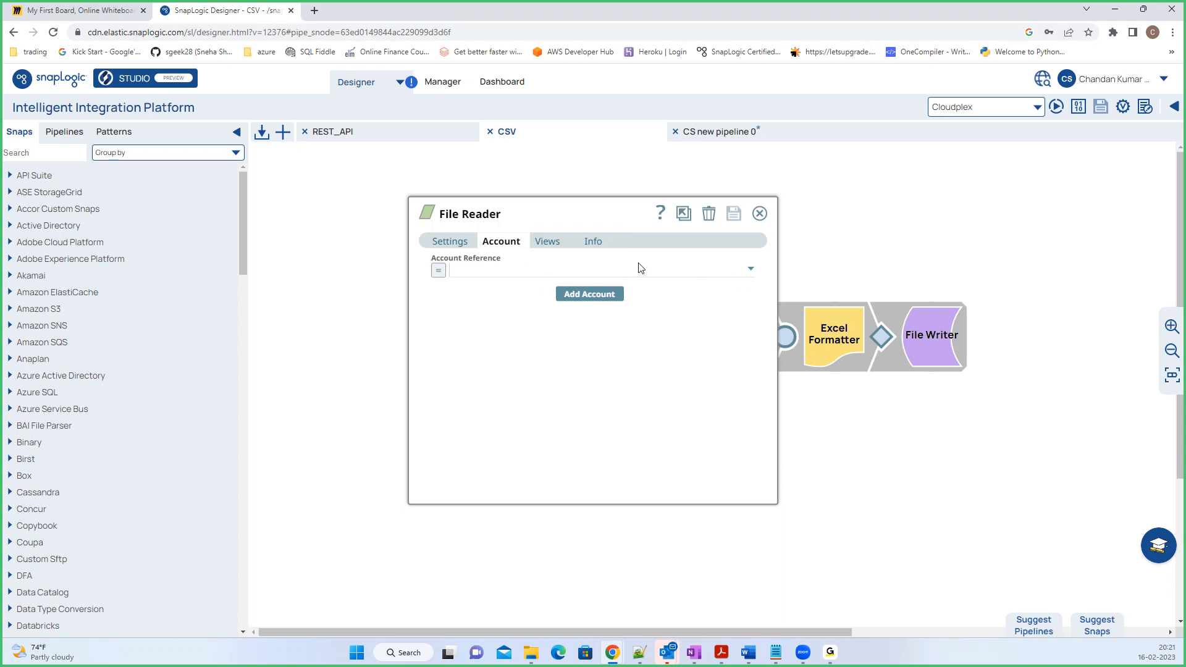
left_click(597, 290)
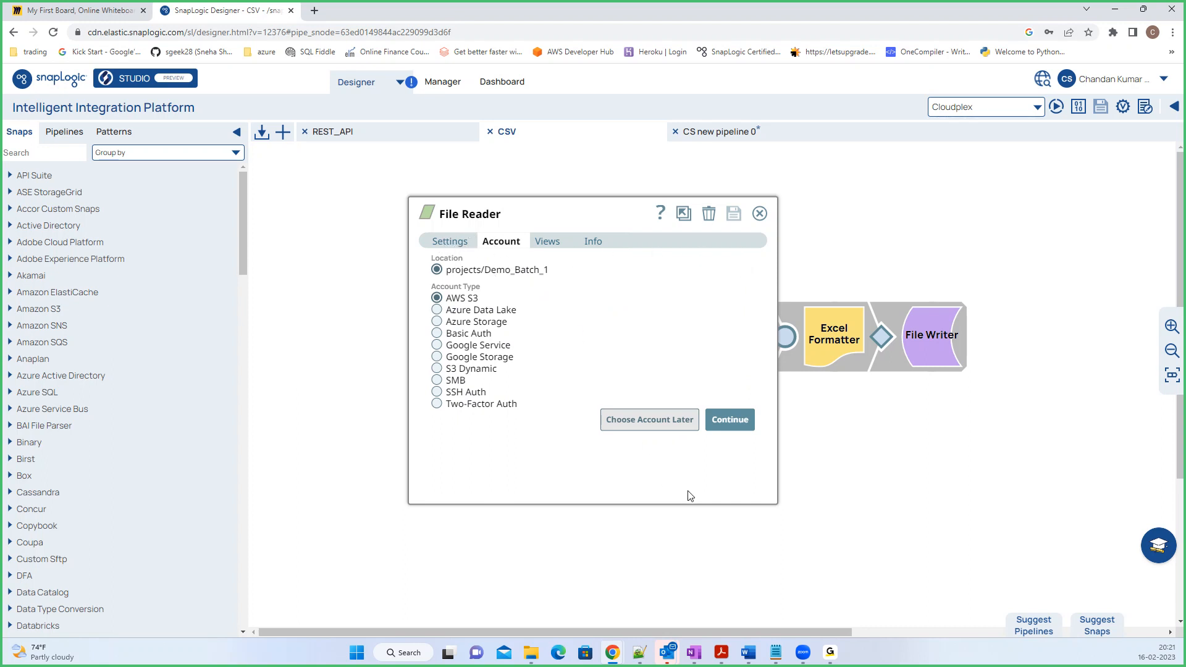
left_click(760, 214)
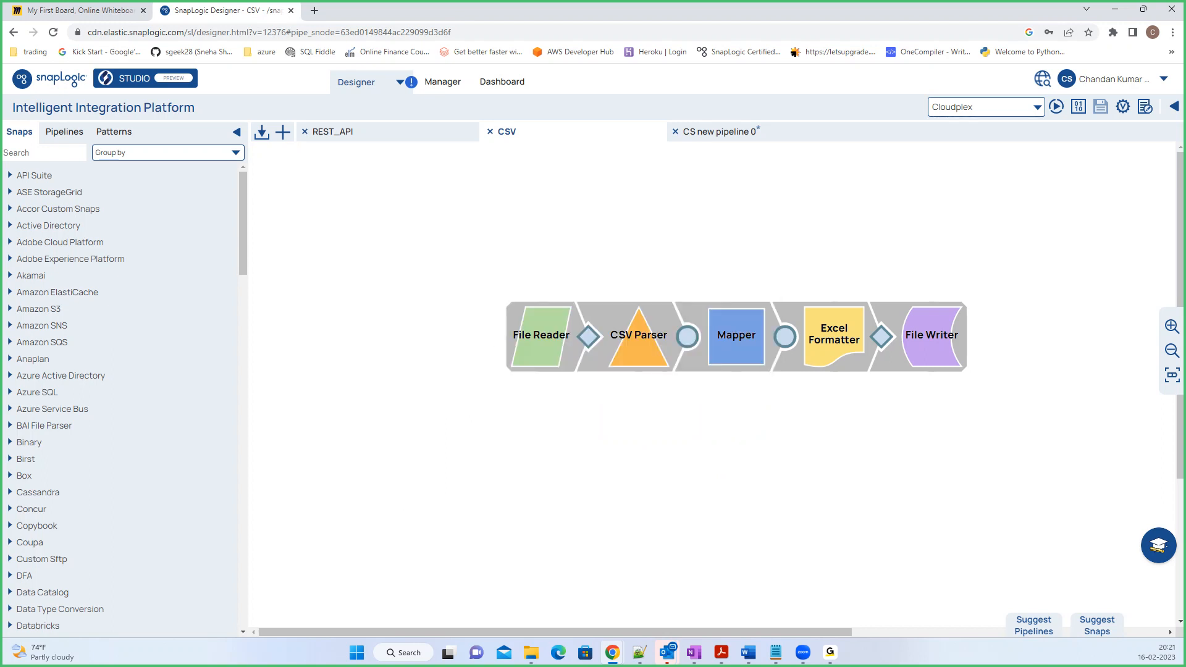
- Search the snap library for "docum" and clear the search
left_click(26, 160)
type("docum")
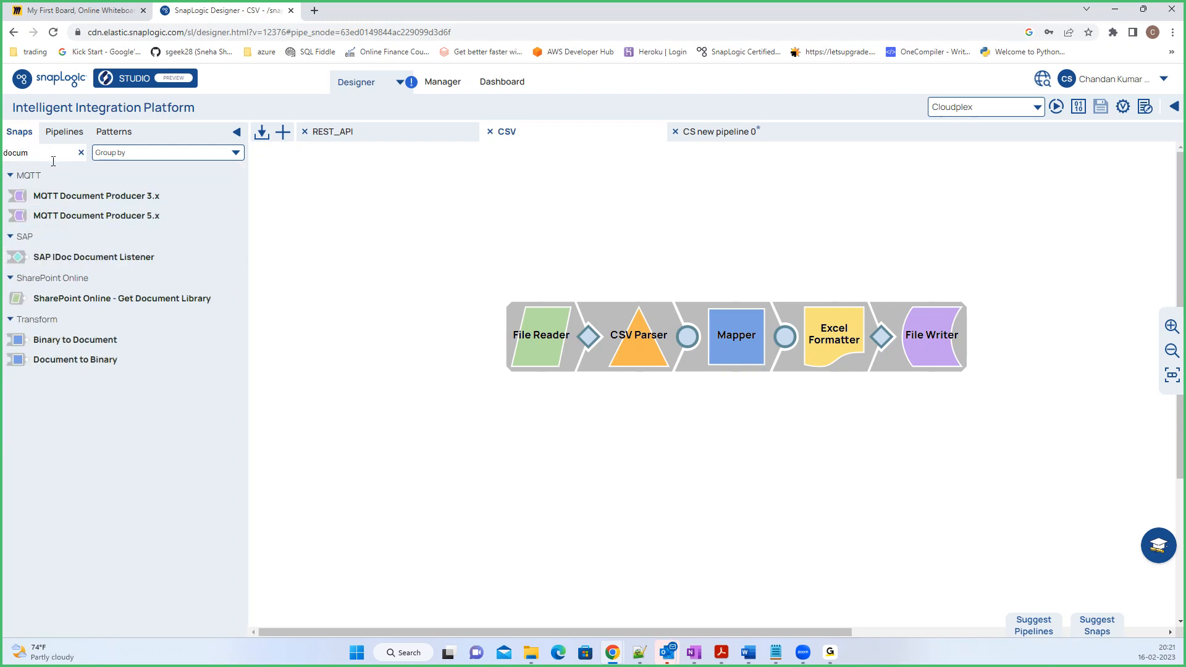
key("ctrl+a")
key("BackSpace")
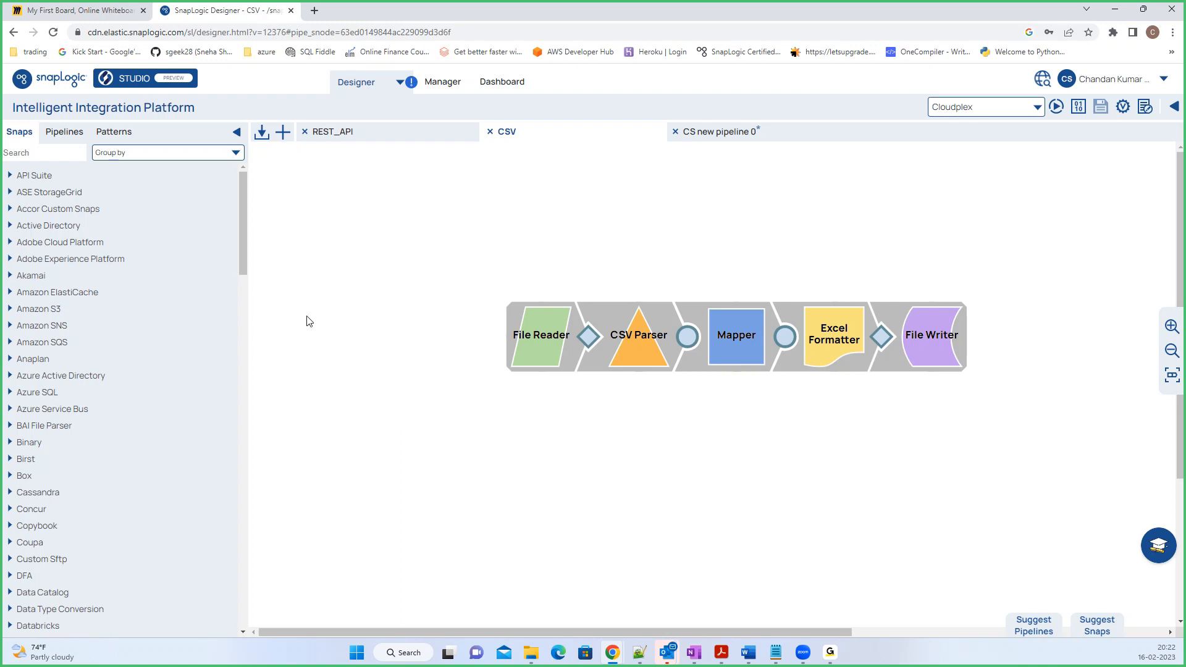
- Find the Multi File Reader snap by searching for "multi" and place it on the canvas below the CSV pipeline
left_click(26, 156)
type("multi")
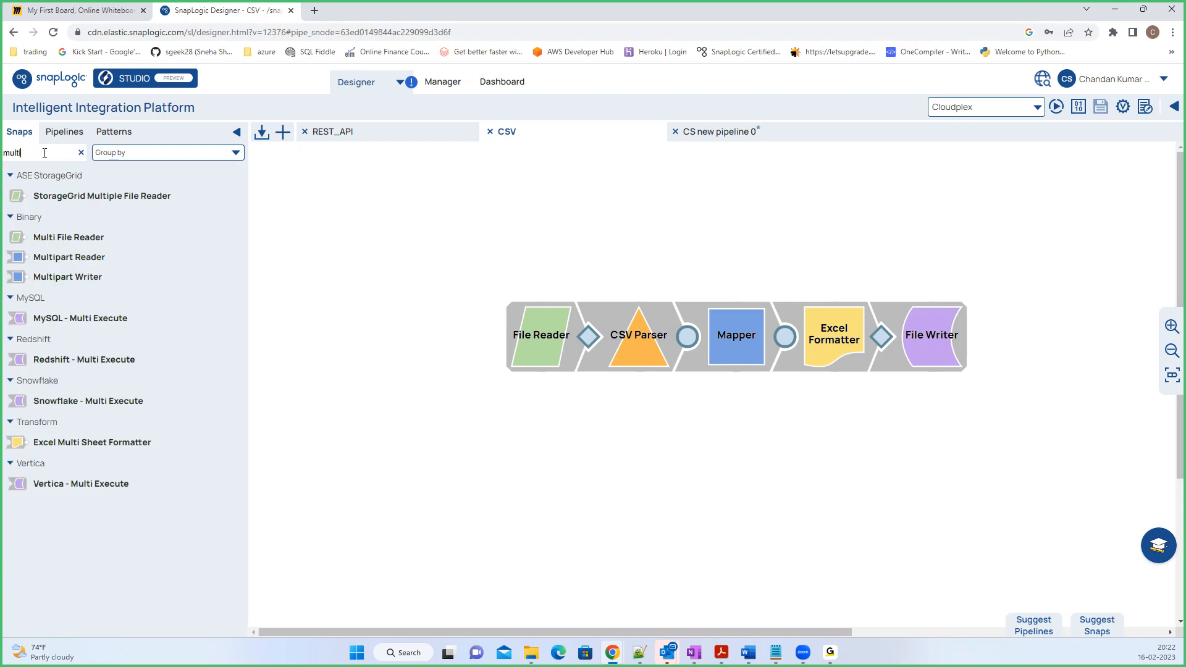
left_click(79, 237)
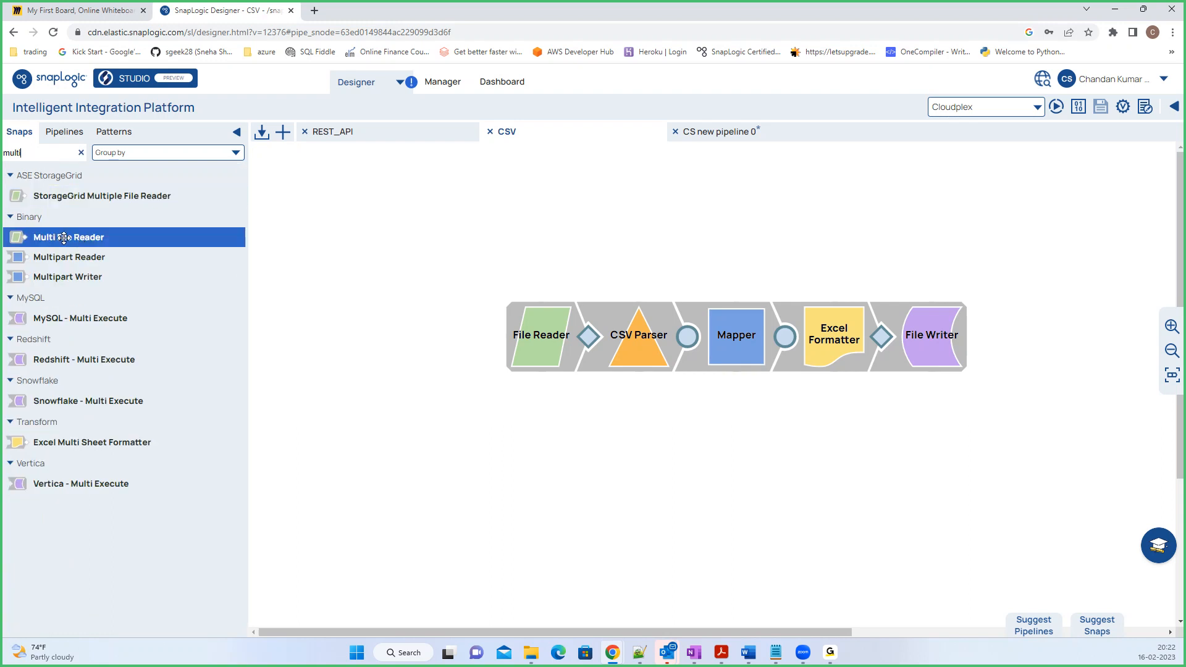
left_click_drag(64, 238, 402, 456)
left_click(439, 427)
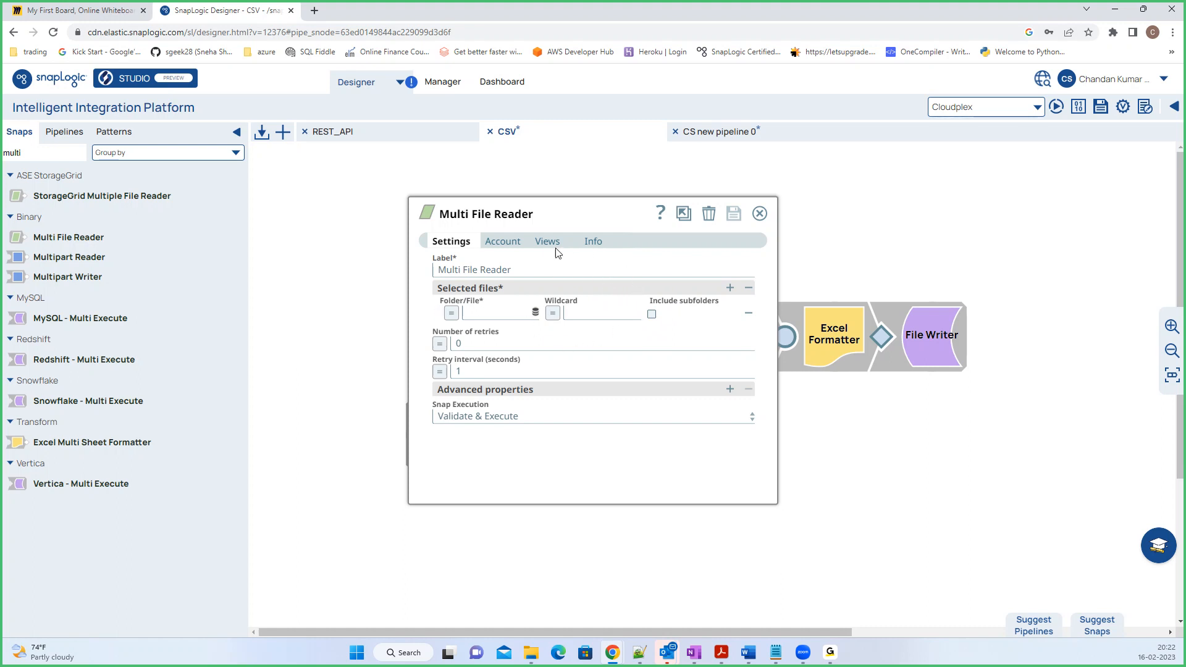
left_click(503, 244)
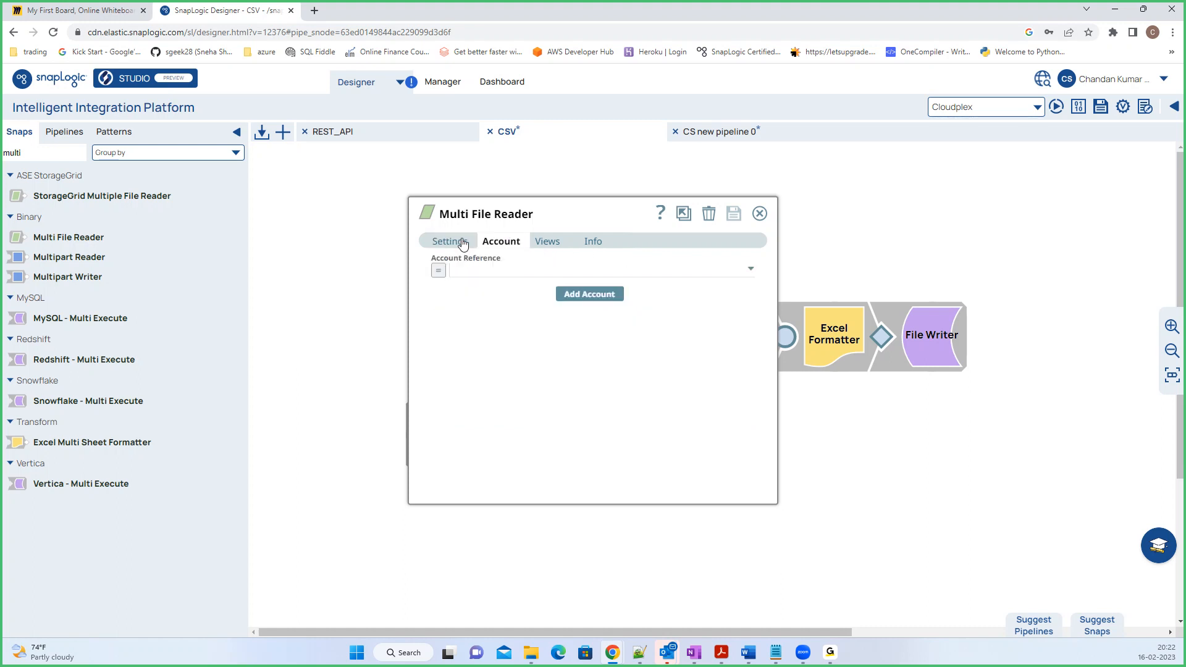
left_click(453, 241)
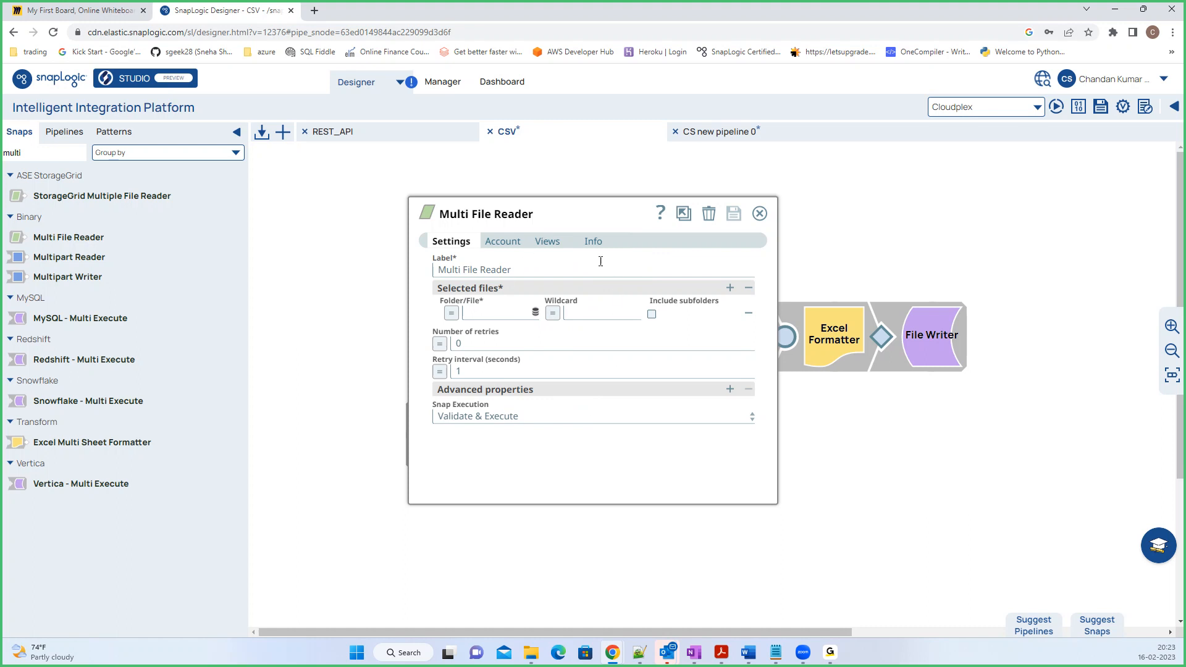
left_click(759, 213)
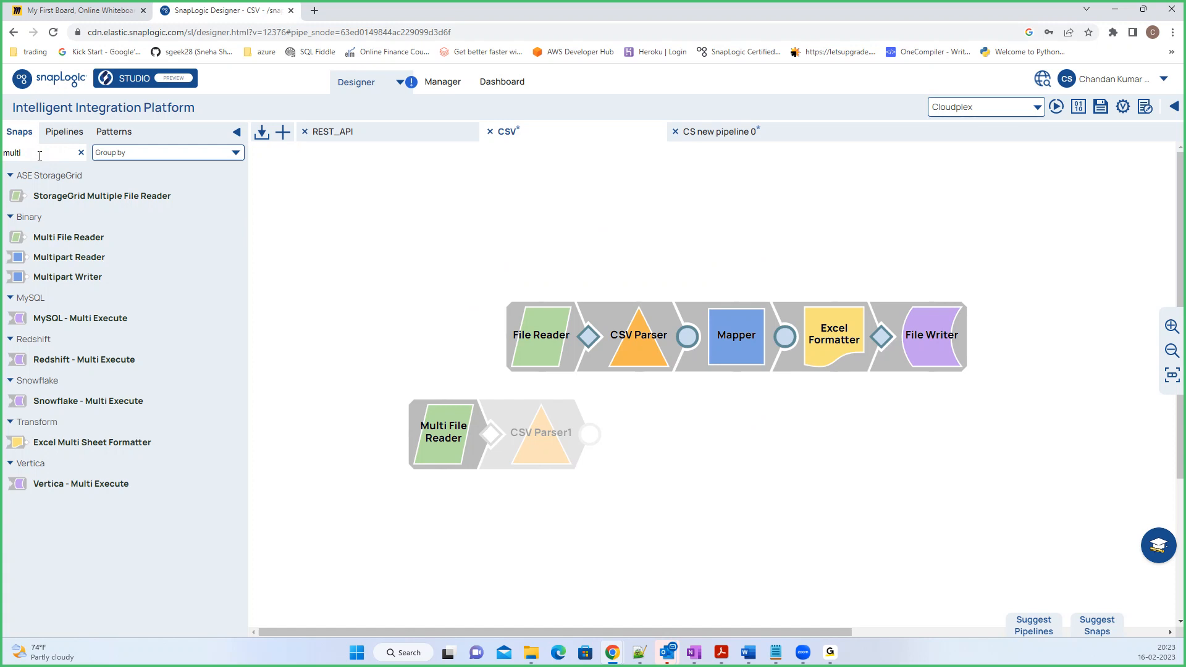
- Search the snap library for "doc" and for folder-related snaps, and clear the search
left_click(38, 154)
double_click(49, 153)
key("BackSpace")
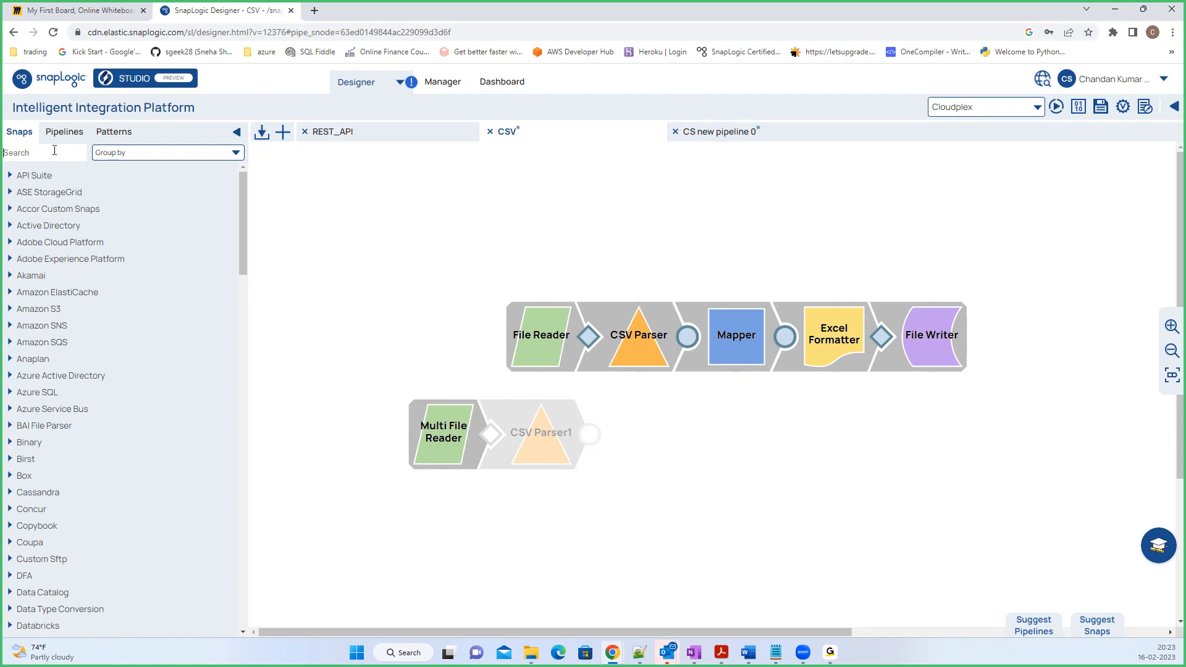
type("doc")
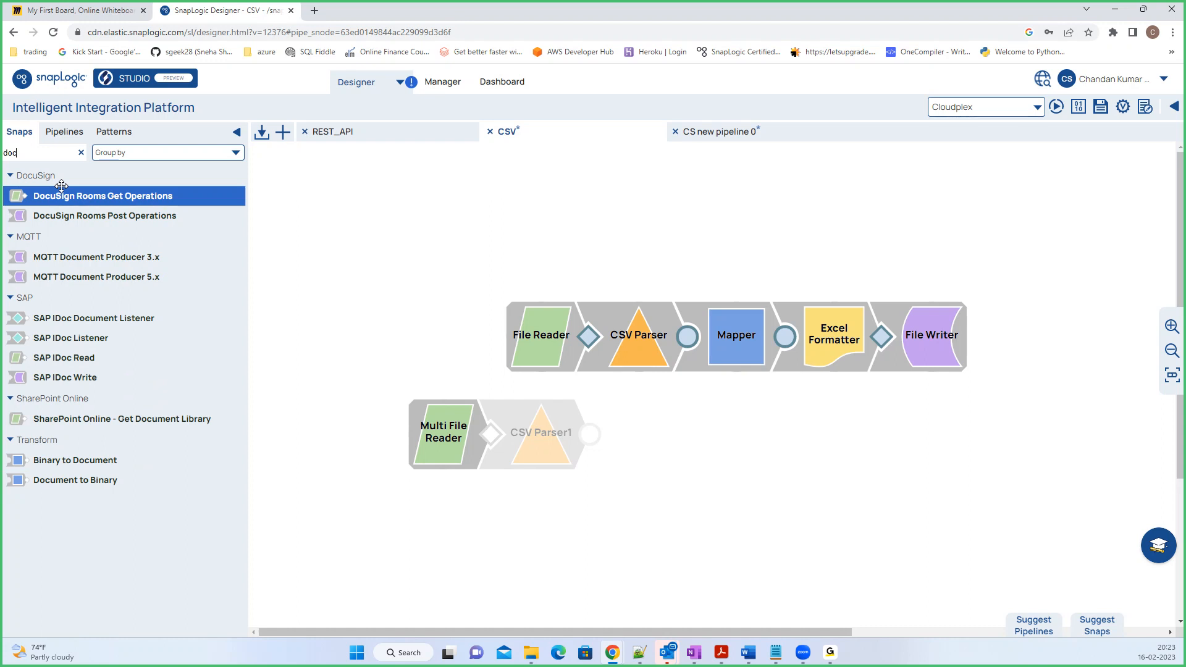
key("BackSpace")
key("BackSpace")
key("BackSpace")
type("fold")
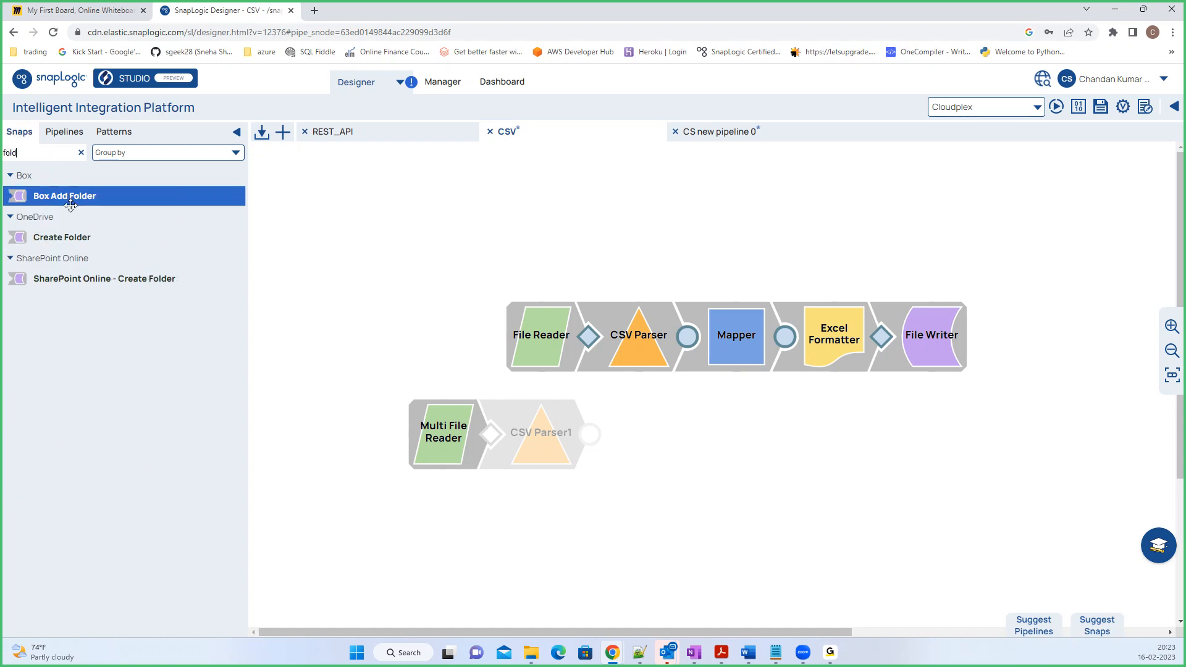
key("BackSpace")
key("BackSpace")
key("BackSpace")
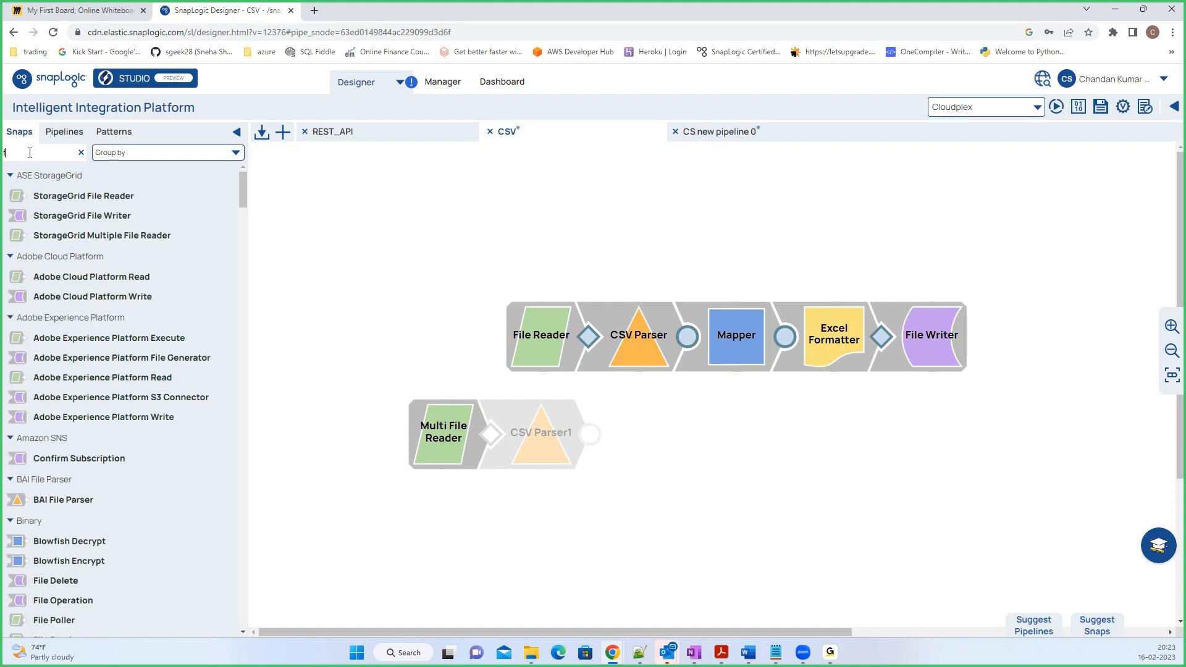
type("ol")
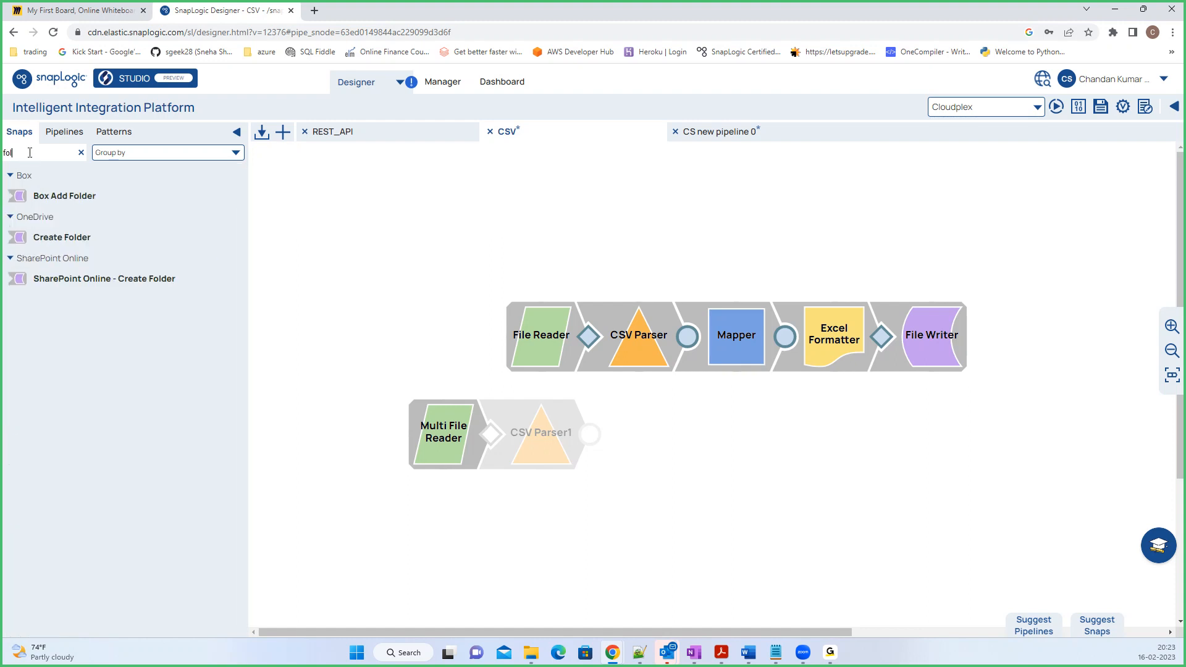
type("de")
left_click(81, 153)
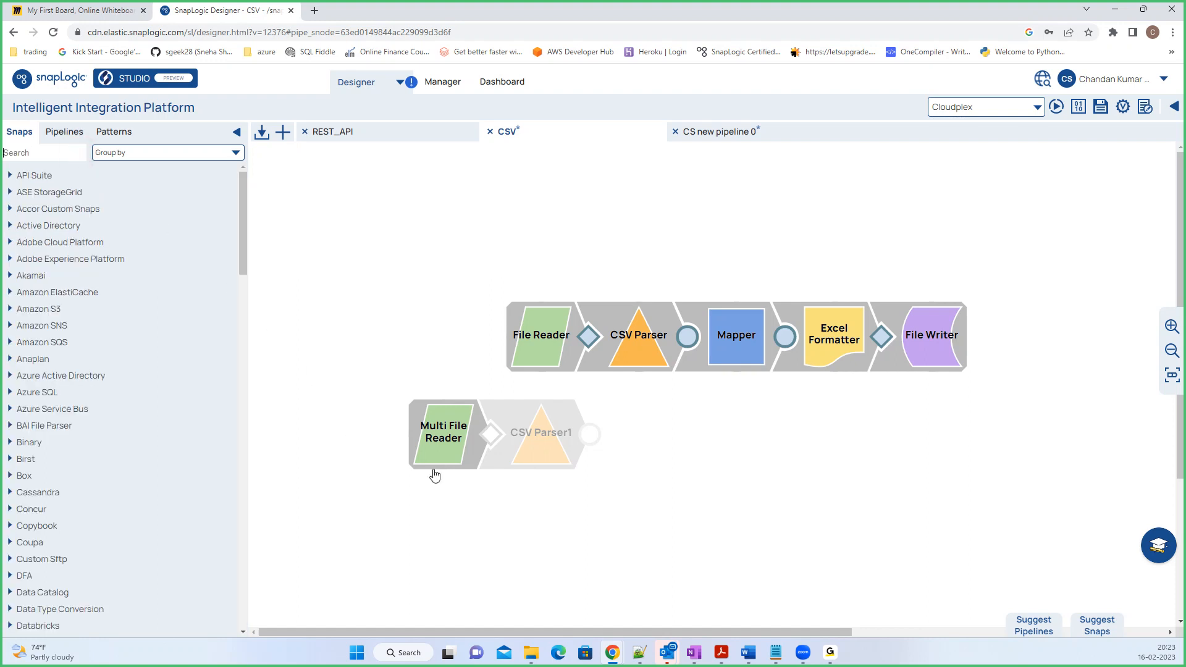
- Delete the Multi File Reader snap from the canvas
left_click(440, 449)
right_click(440, 449)
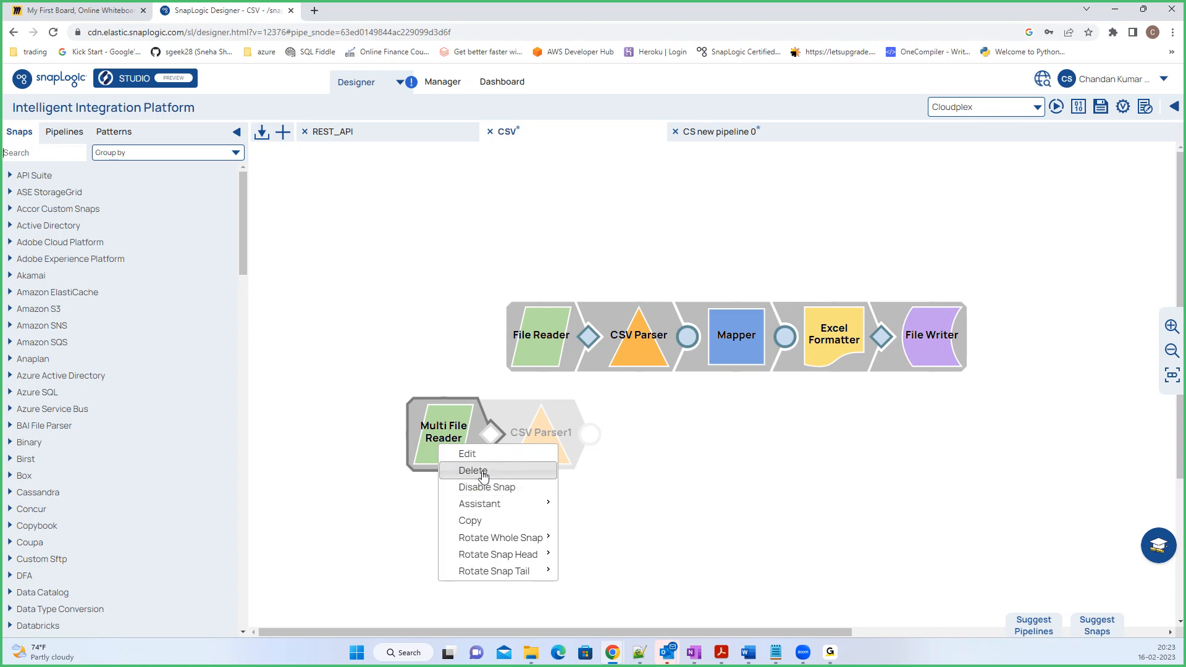
left_click(473, 470)
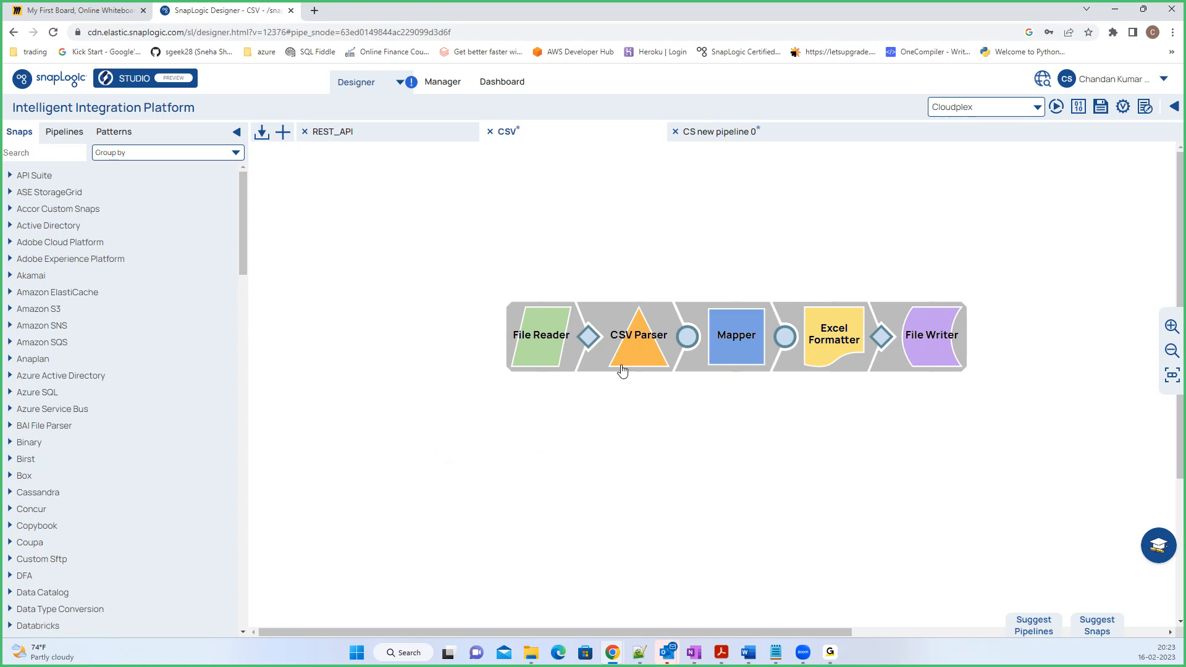
- Look through the files in projects/Demo_Batch_1 that the File Reader can use, keeping its current file selection
left_click(532, 326)
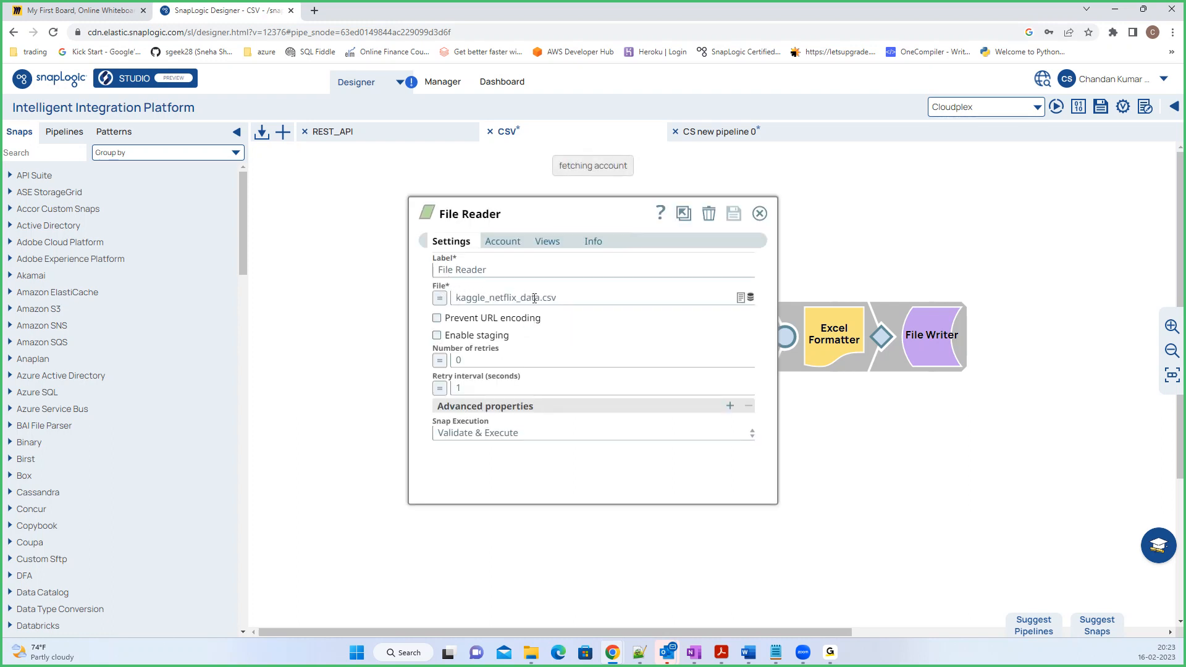
left_click(742, 297)
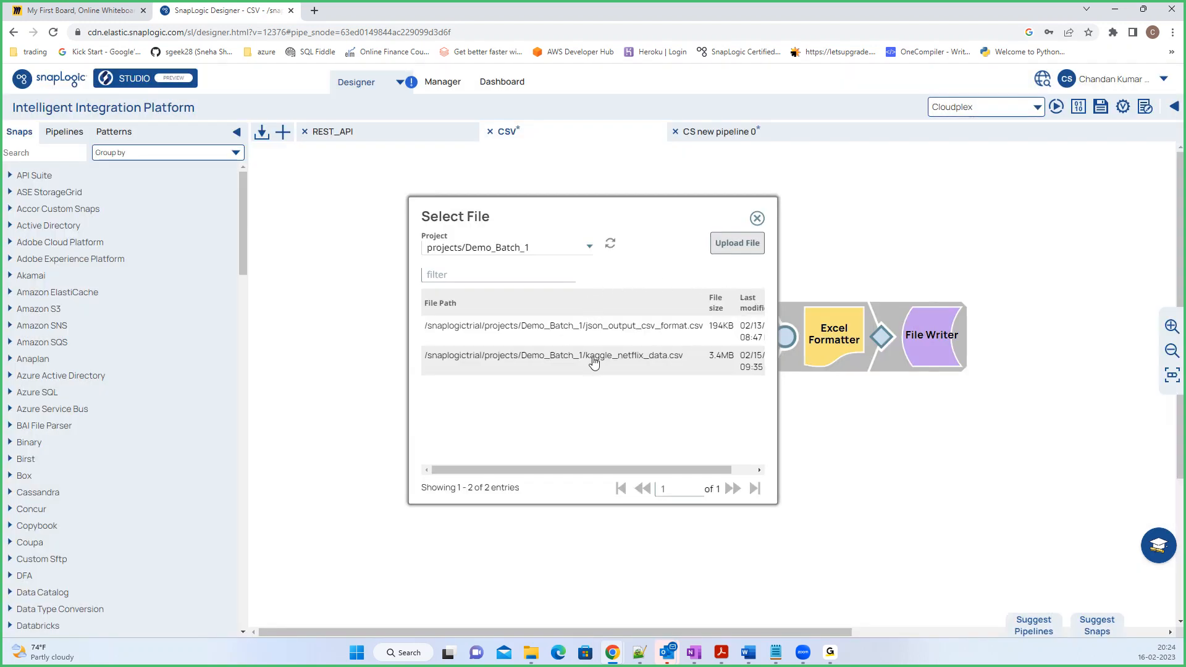
left_click(758, 220)
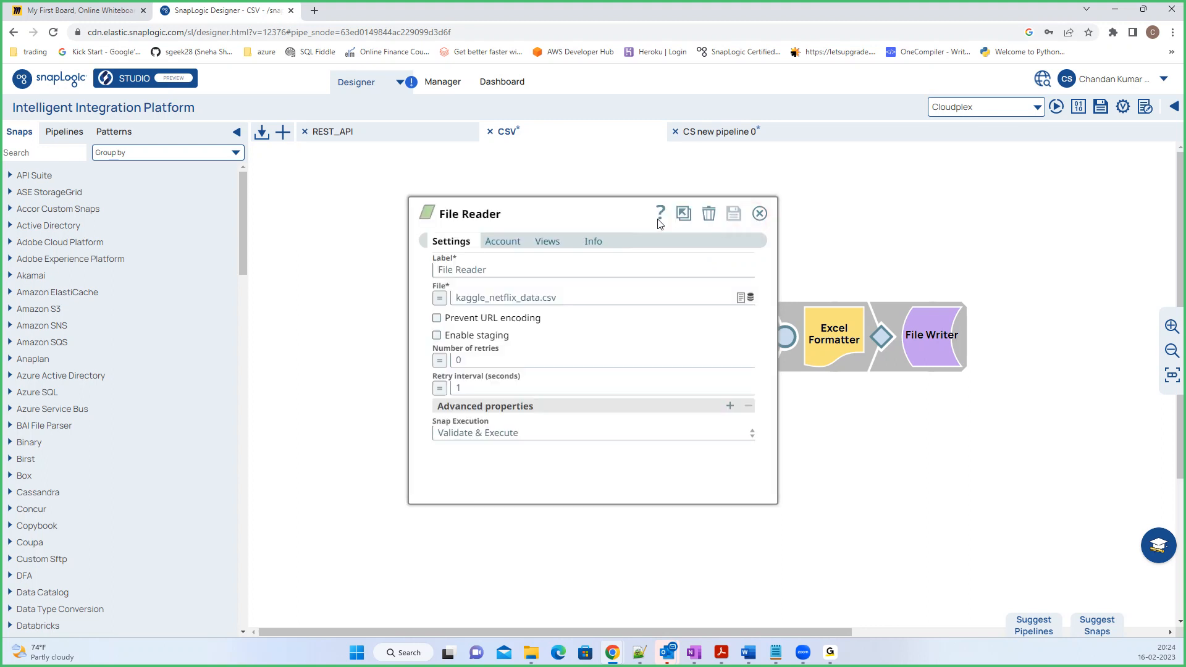
left_click(759, 214)
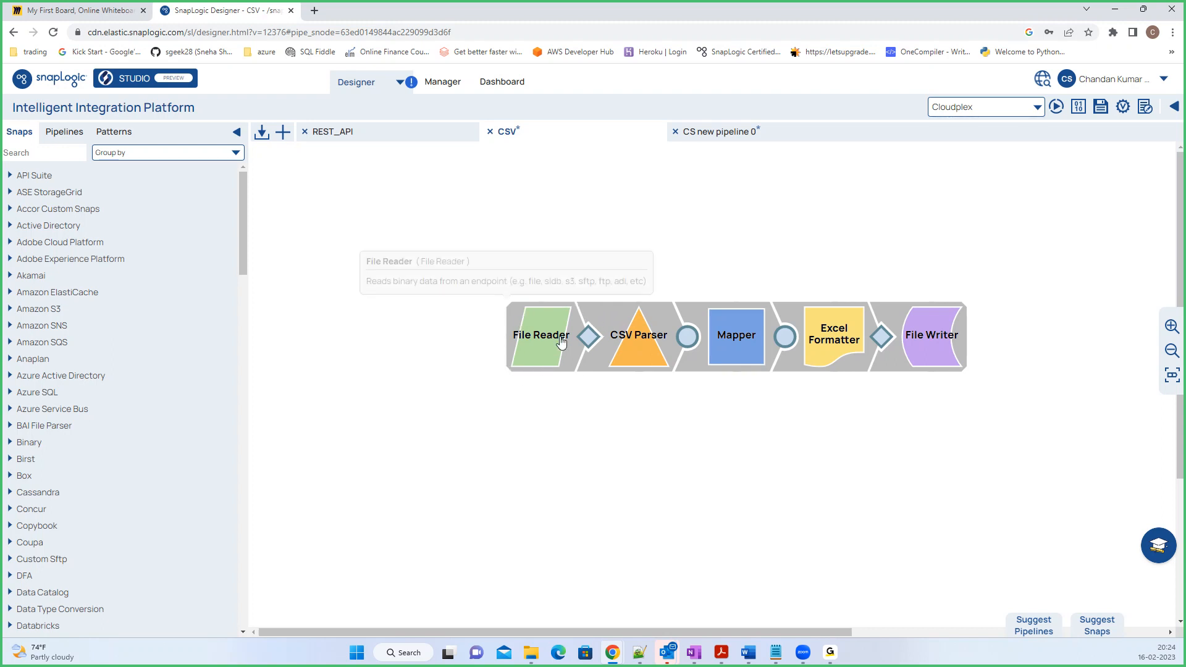
- Review the CSV Parser's settings, including its delimiter, header, character set and empty-data options
left_click(645, 339)
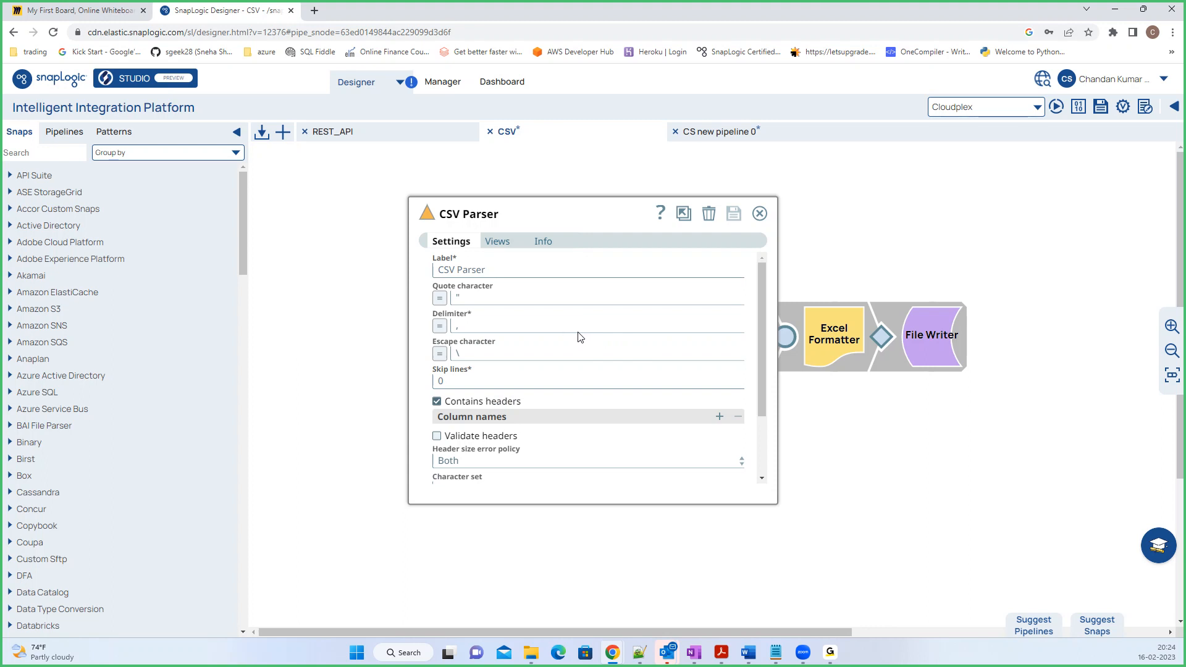
double_click(454, 326)
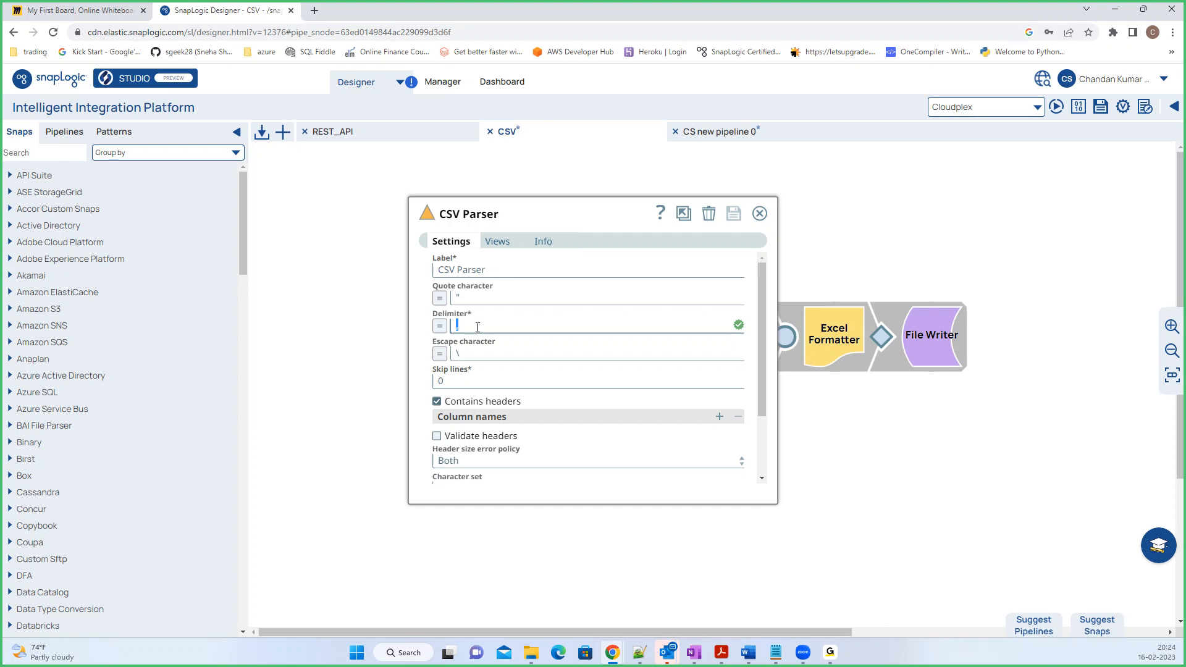
scroll(545, 401, "down", 2)
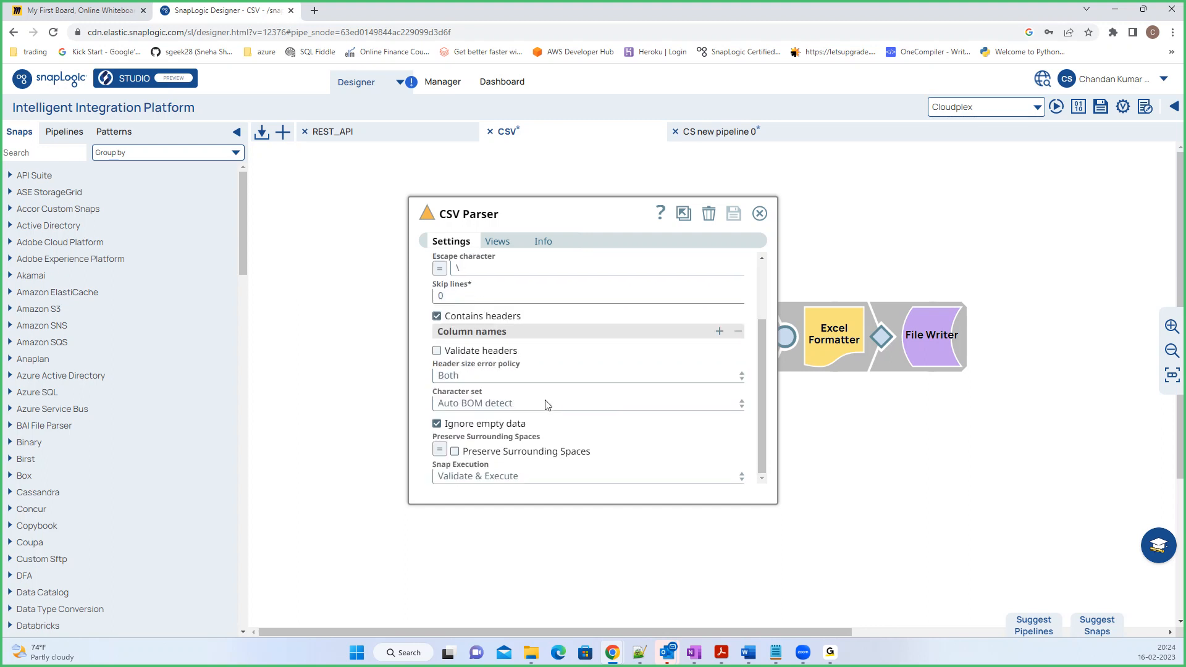
scroll(565, 398, "up", 2)
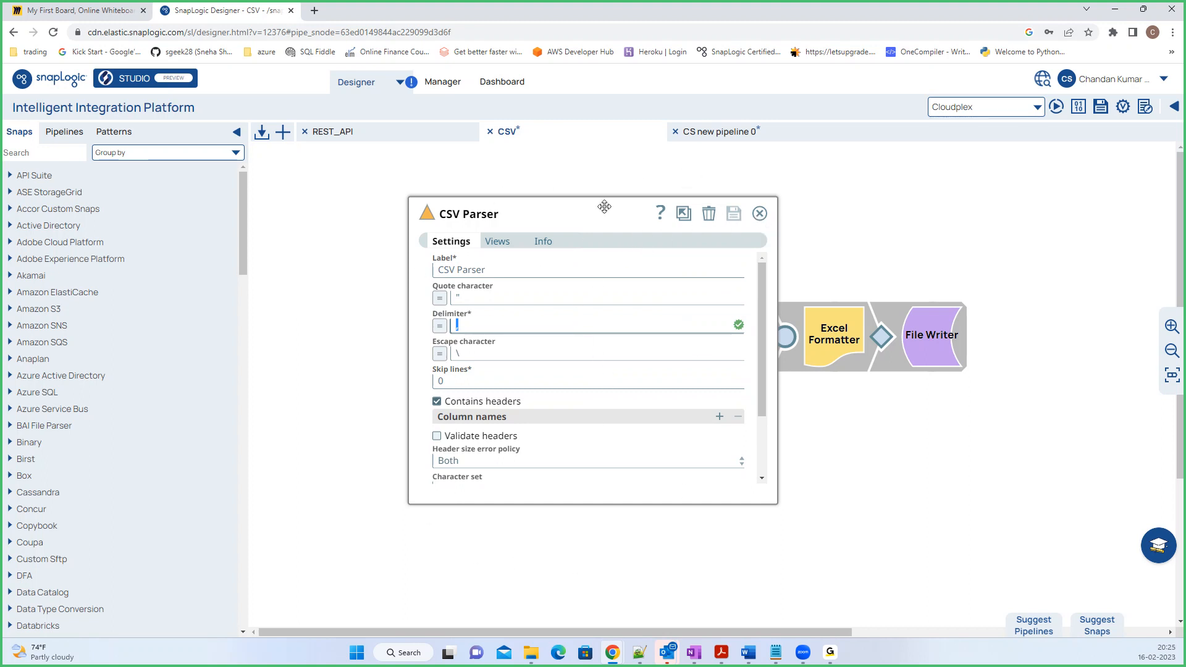
left_click(759, 214)
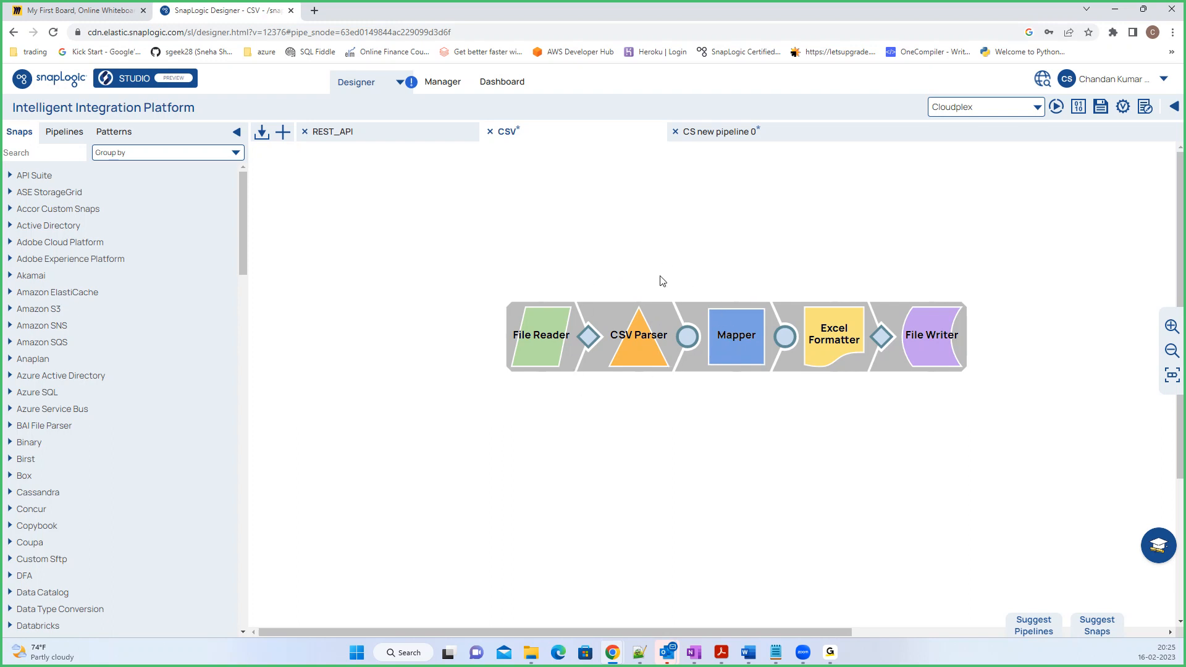
- Review the Mapper's mapping table of source expressions and target paths
left_click(725, 332)
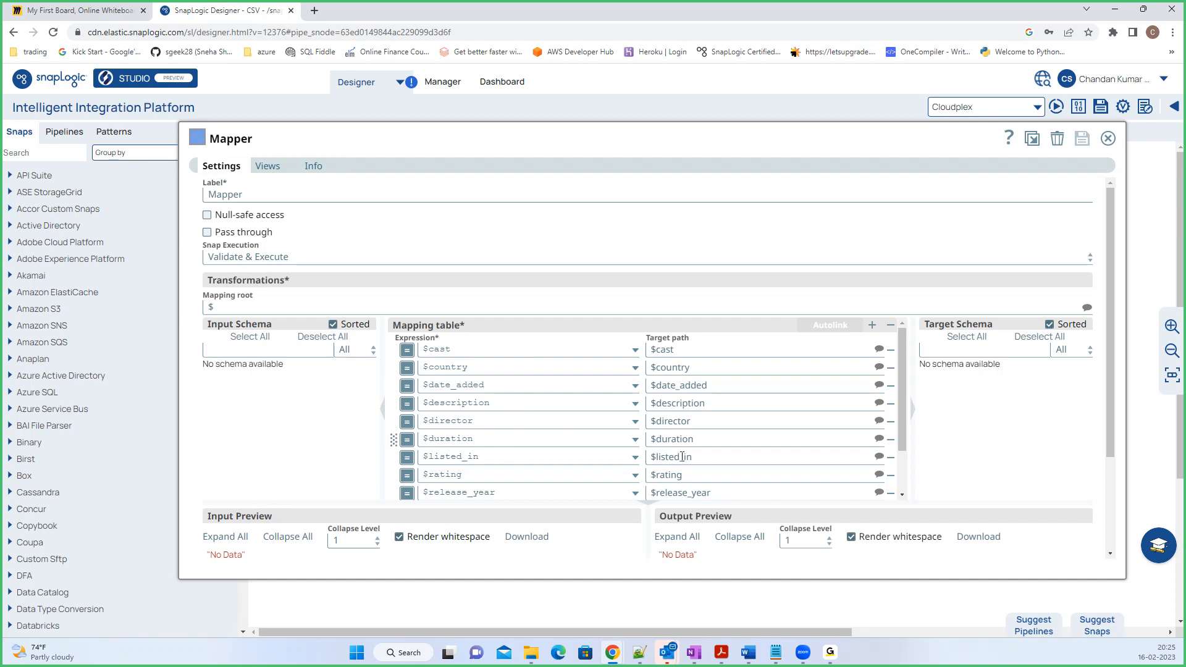
scroll(760, 400, "down", 5)
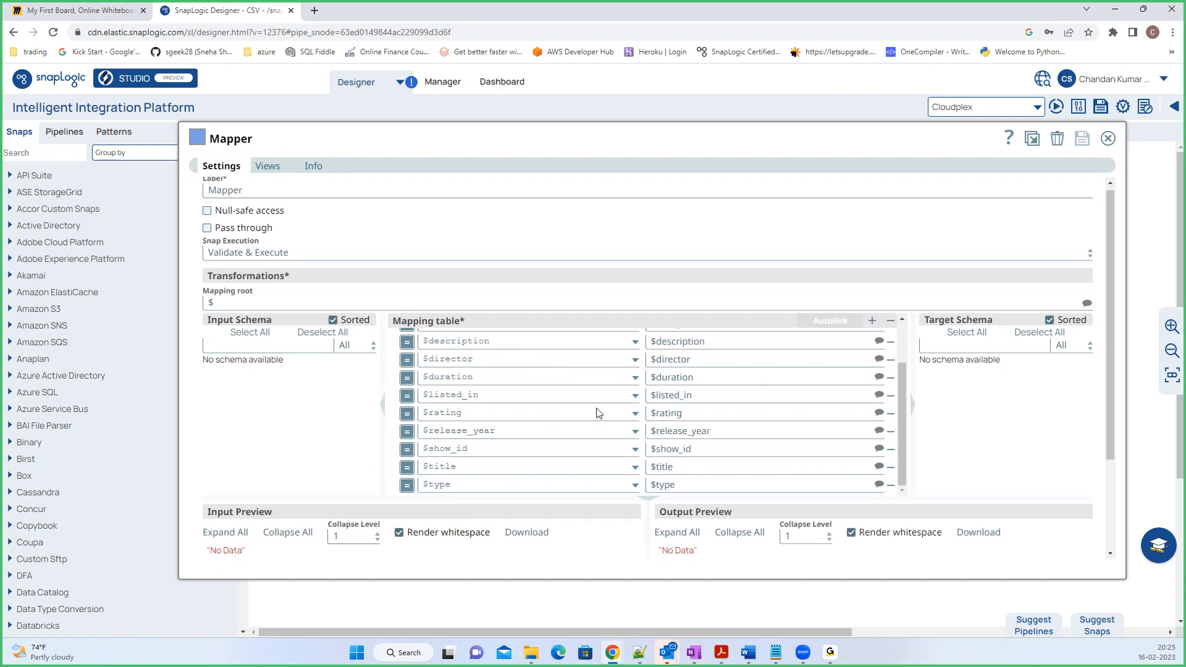
left_click(1109, 140)
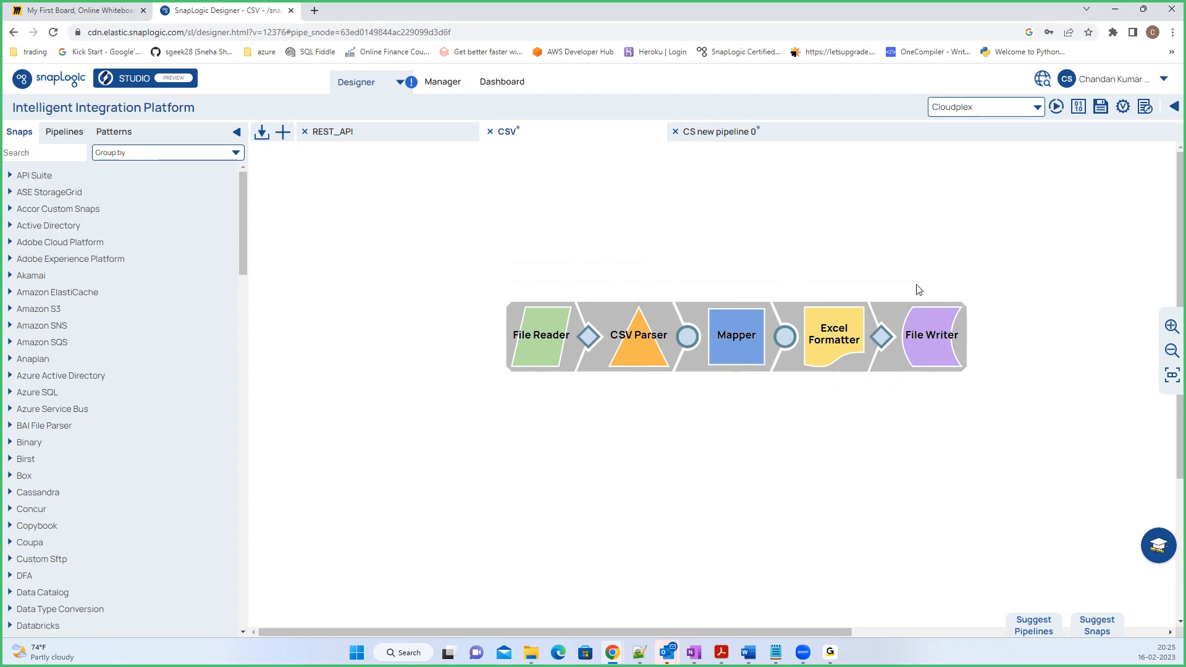
- Review the File Writer's settings and account reference options, then close it without changes
left_click(928, 343)
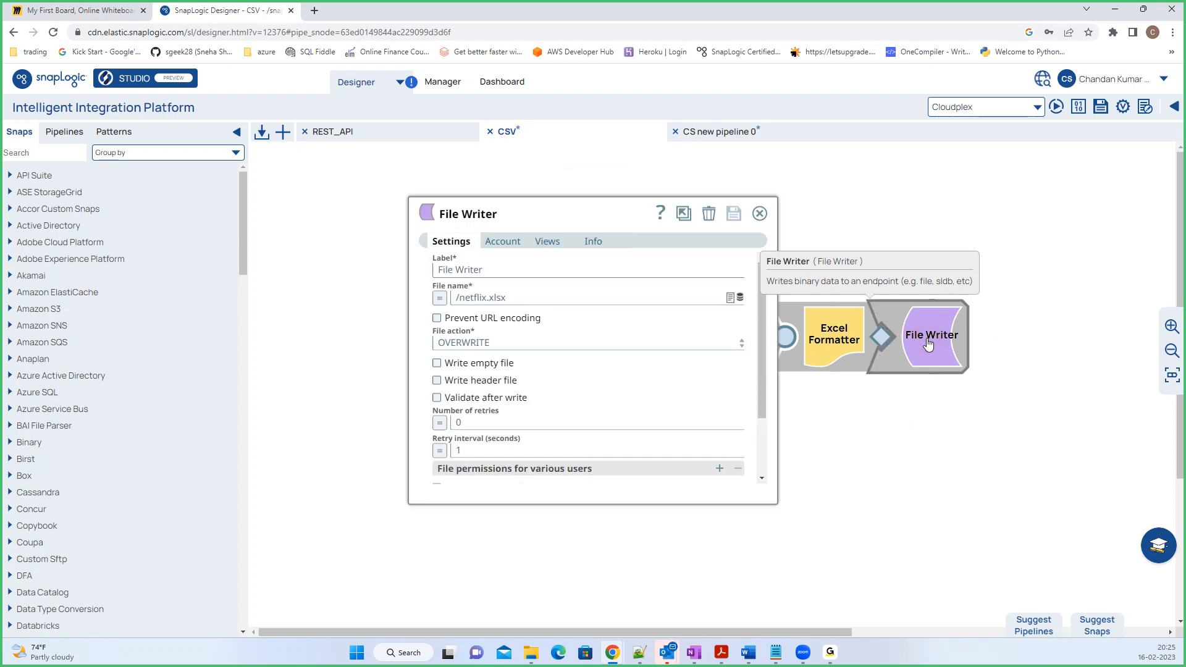
left_click(505, 241)
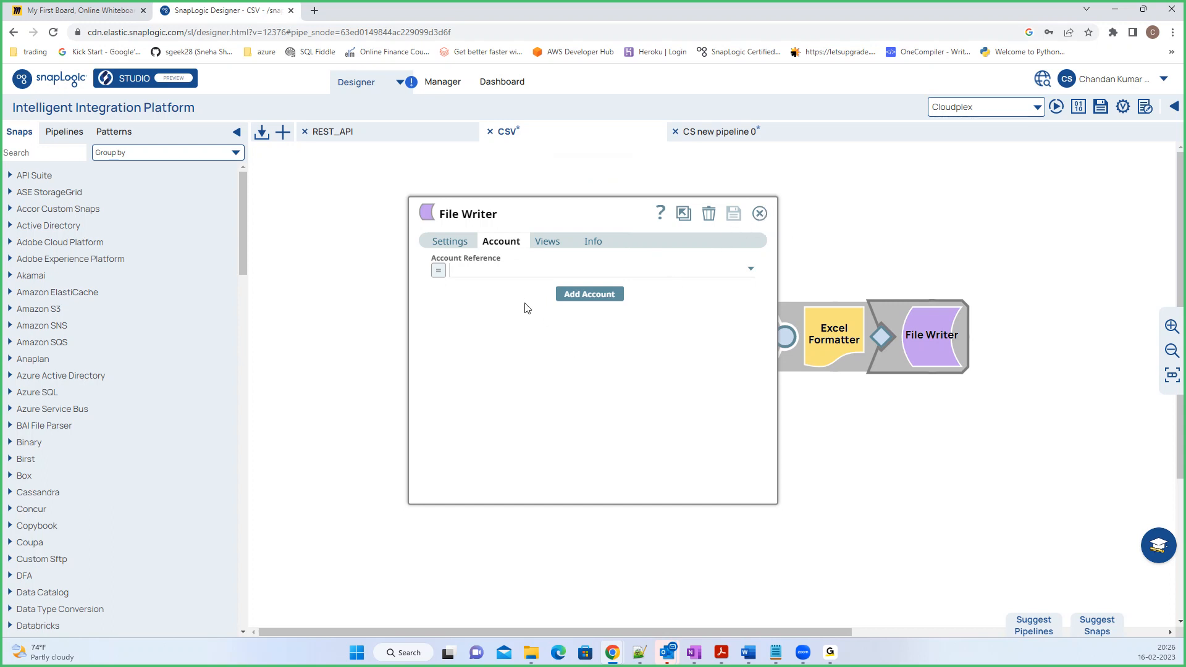
left_click(449, 240)
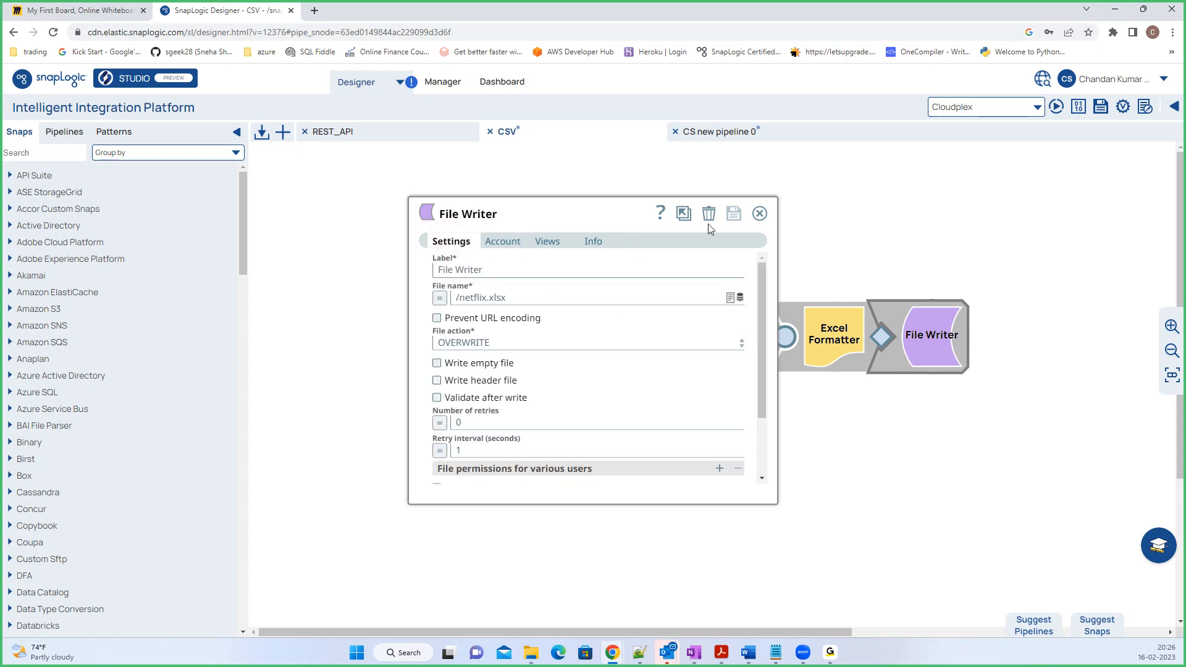
left_click(760, 214)
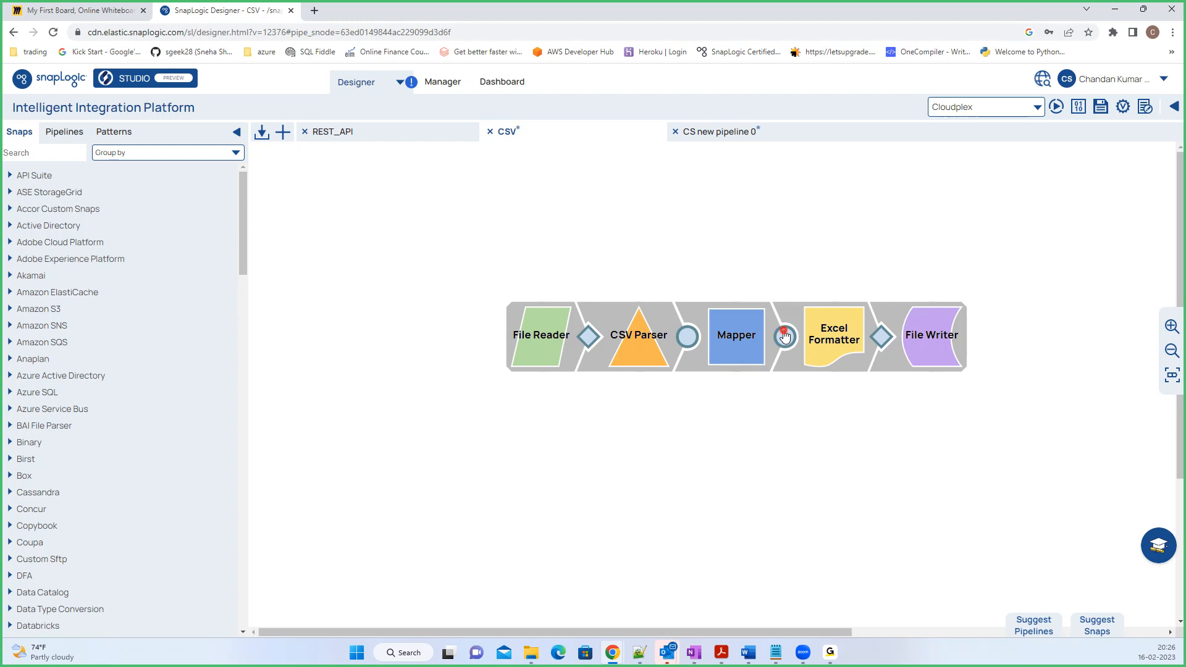
- Replace the Excel Formatter between the Mapper and File Writer with a JSON Formatter
right_click(846, 345)
left_click(863, 355)
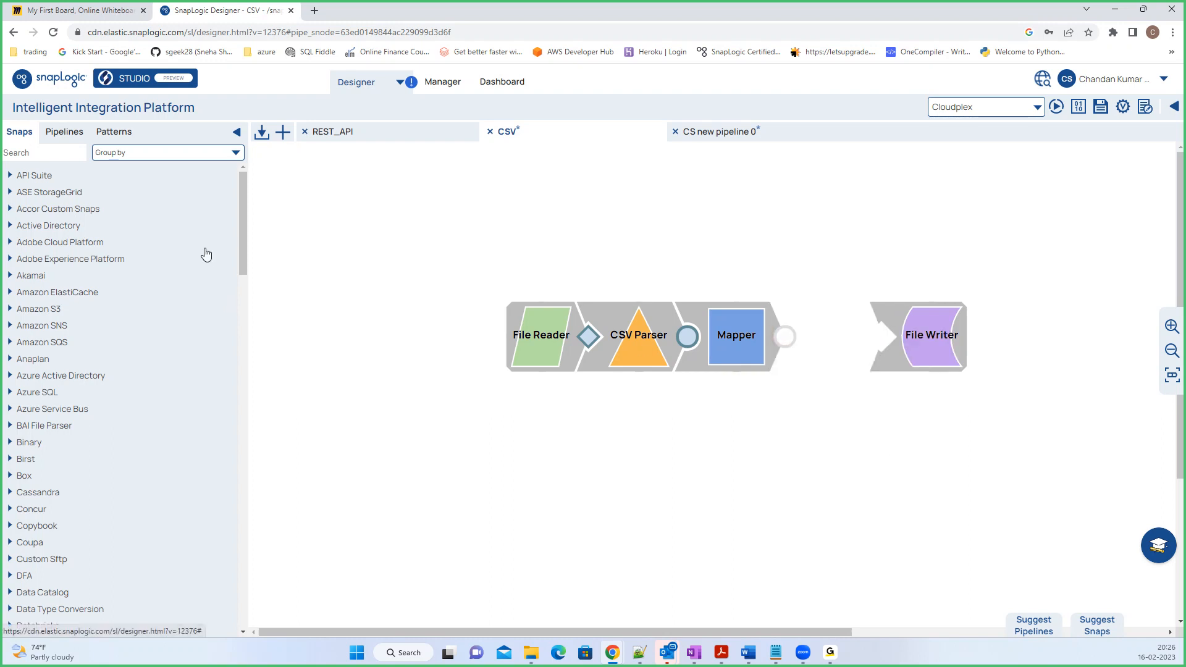
left_click(45, 153)
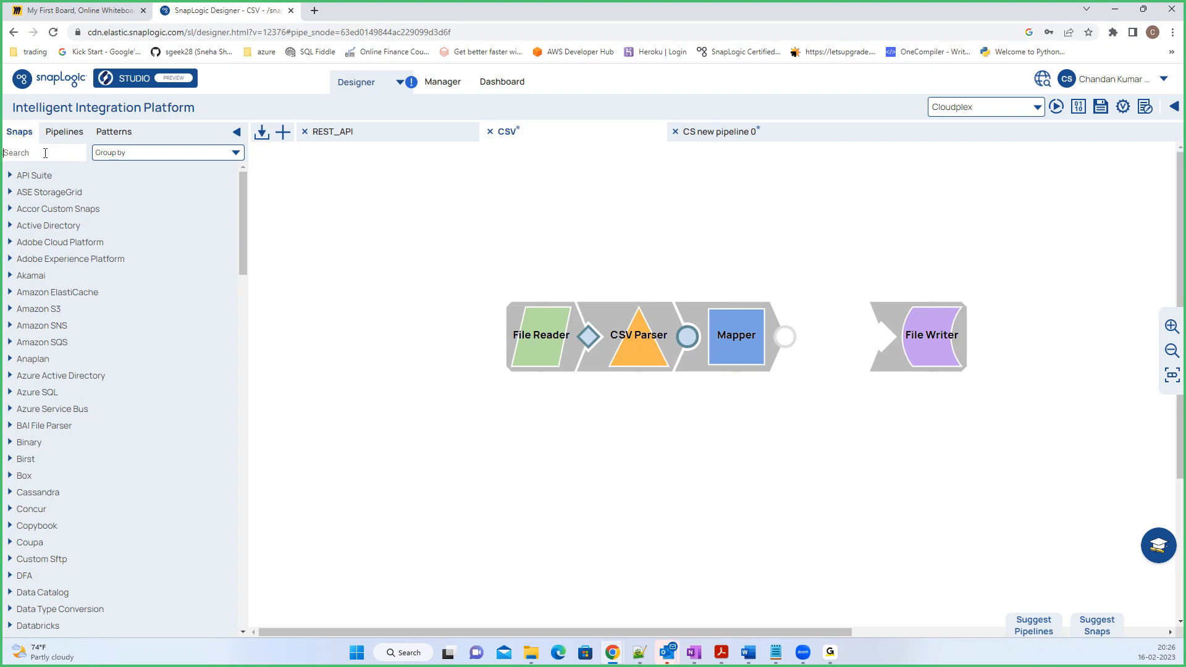
type("forma")
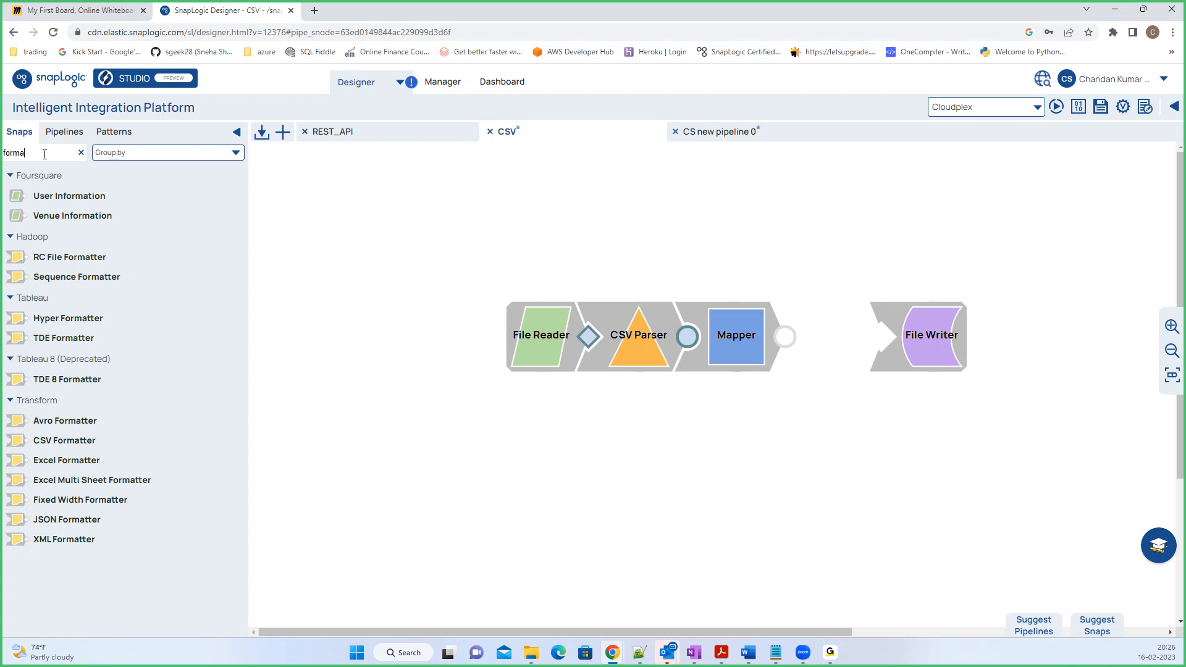
left_click_drag(84, 520, 836, 340)
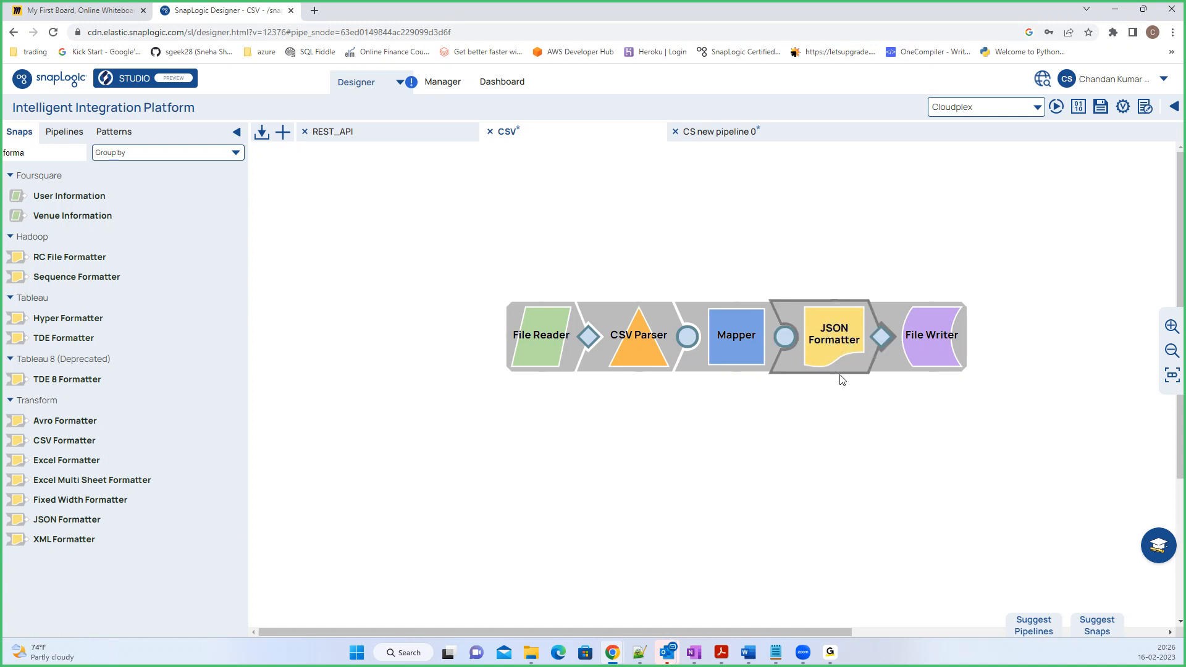
- Set the JSON Formatter's schema to entity and save the snap
left_click(841, 344)
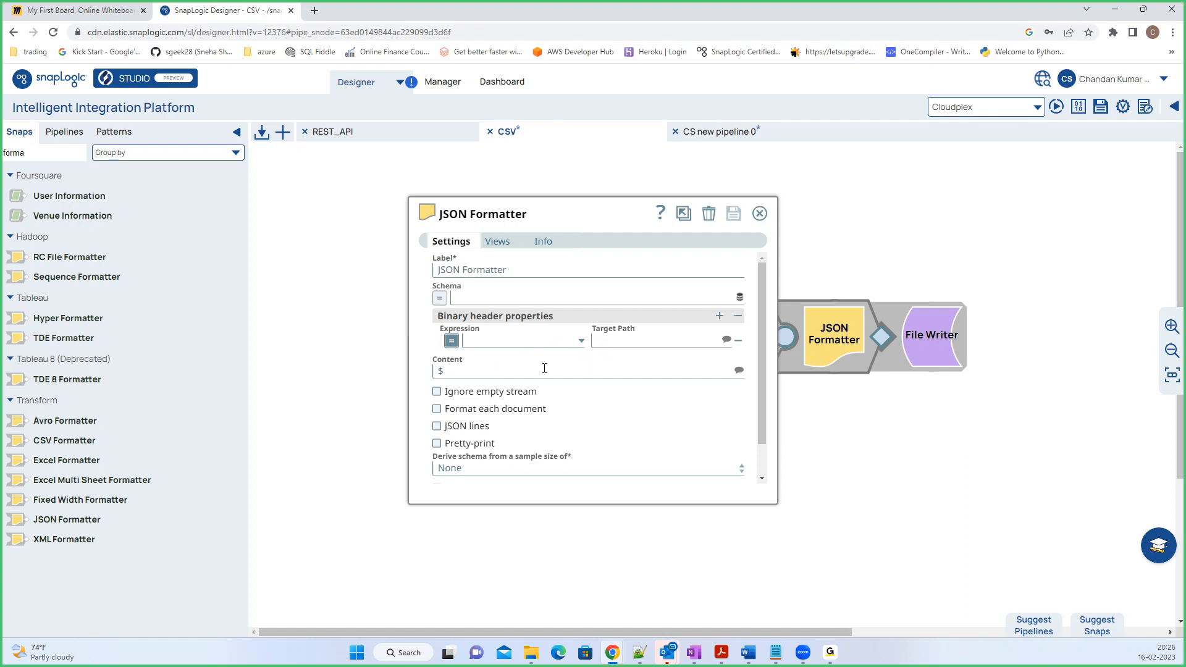
scroll(488, 426, "down", 1)
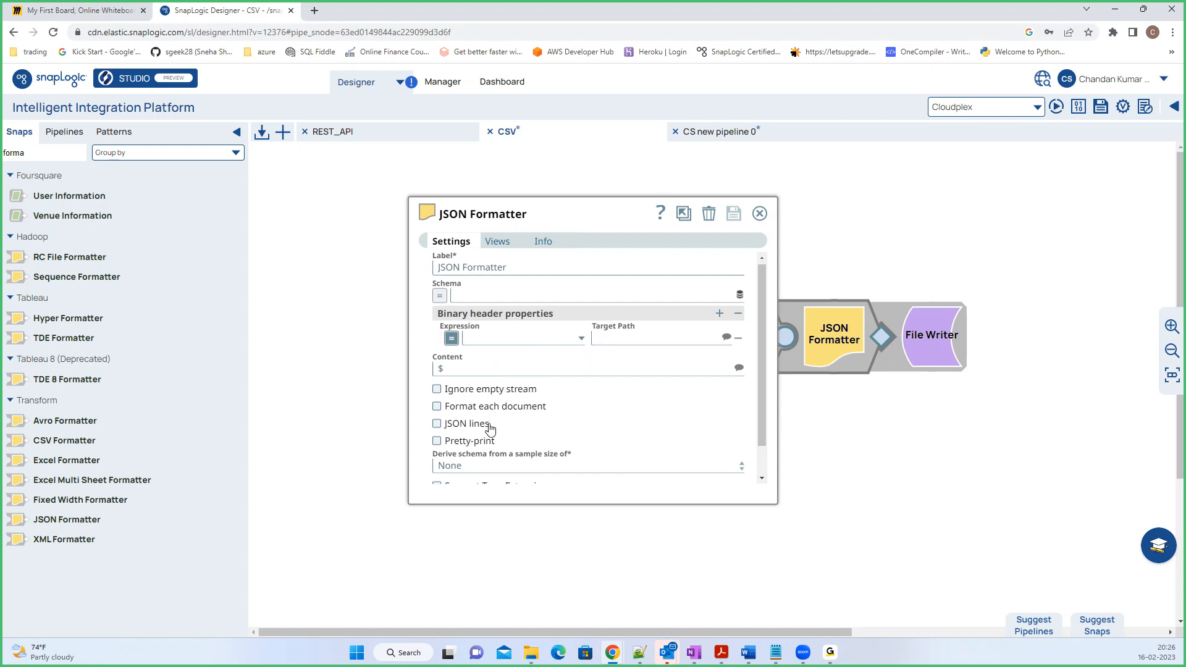
scroll(490, 433, "up", 1)
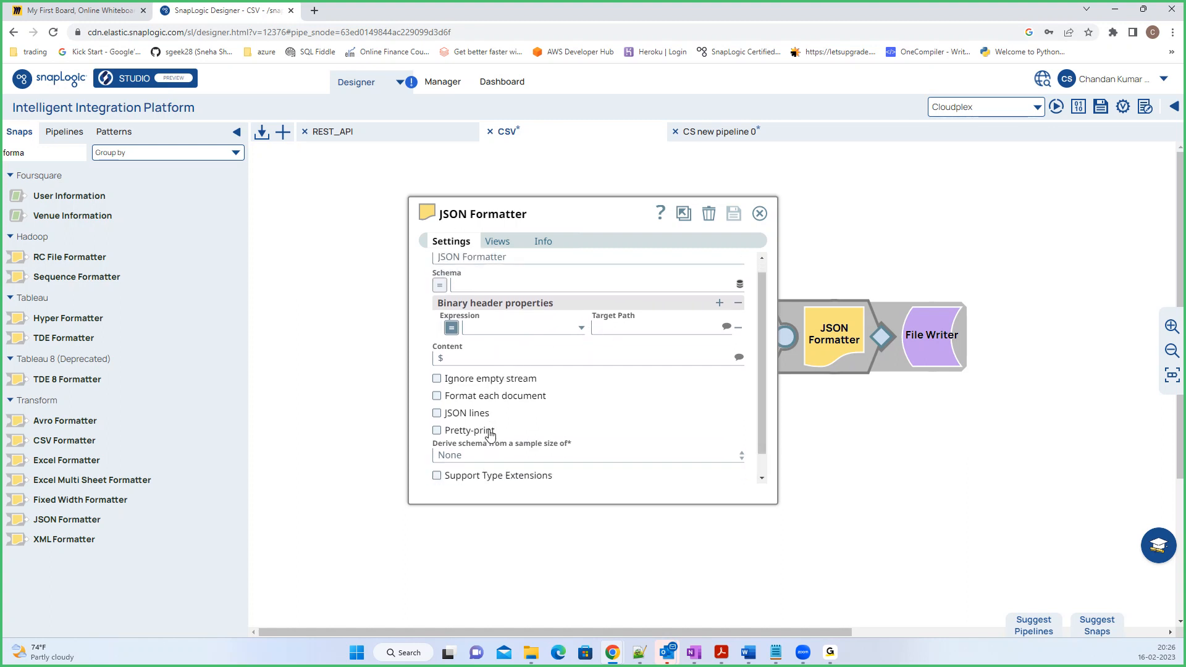
left_click(467, 301)
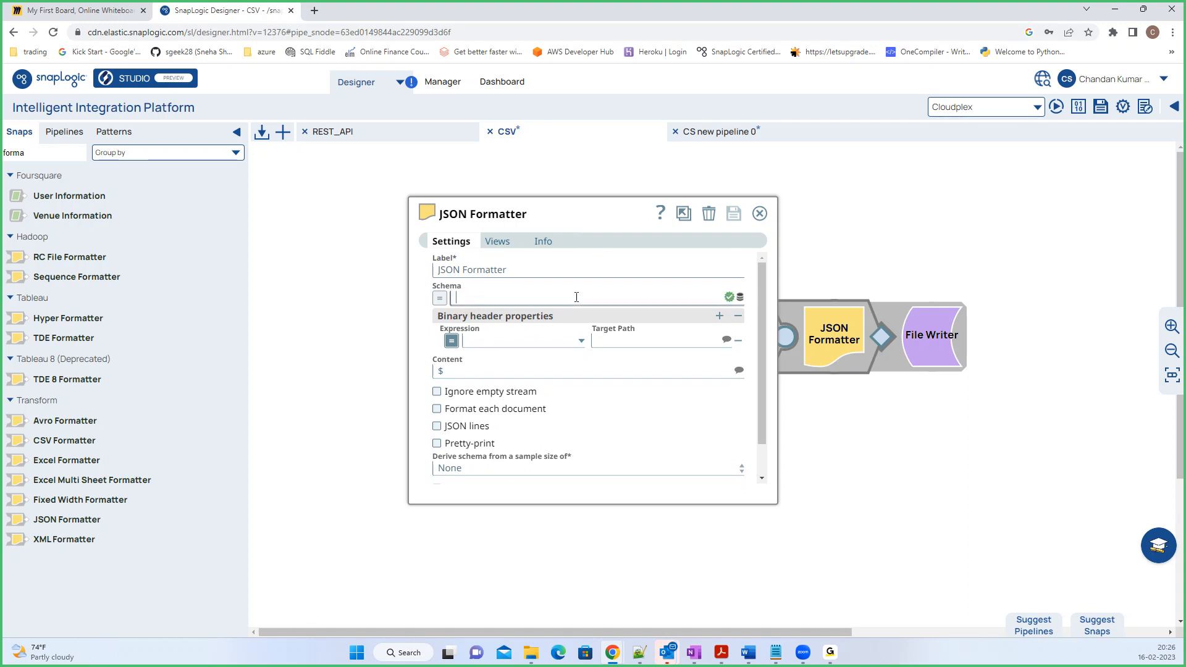
type("en")
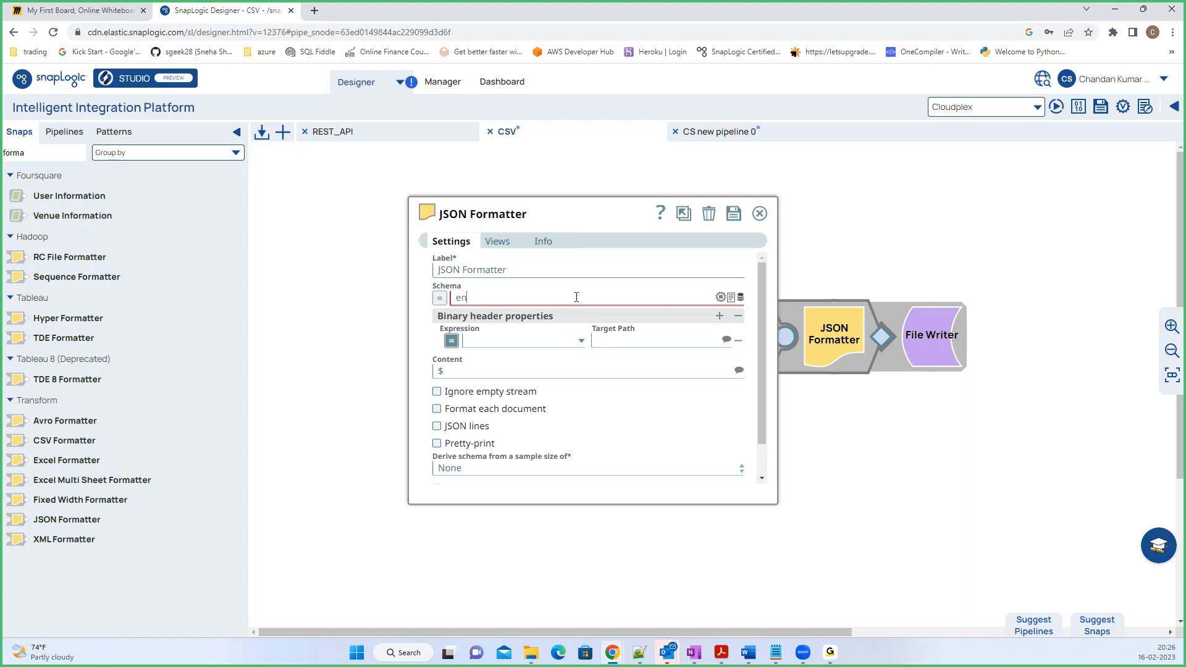
type("tity")
left_click(614, 290)
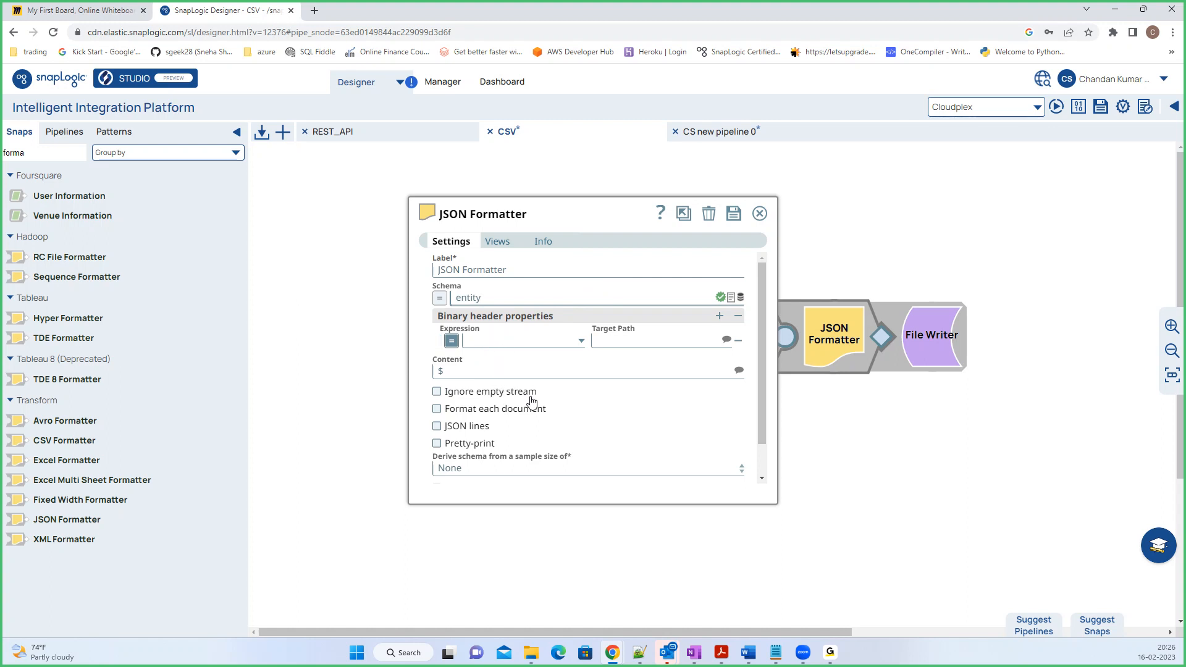
scroll(494, 457, "down", 1)
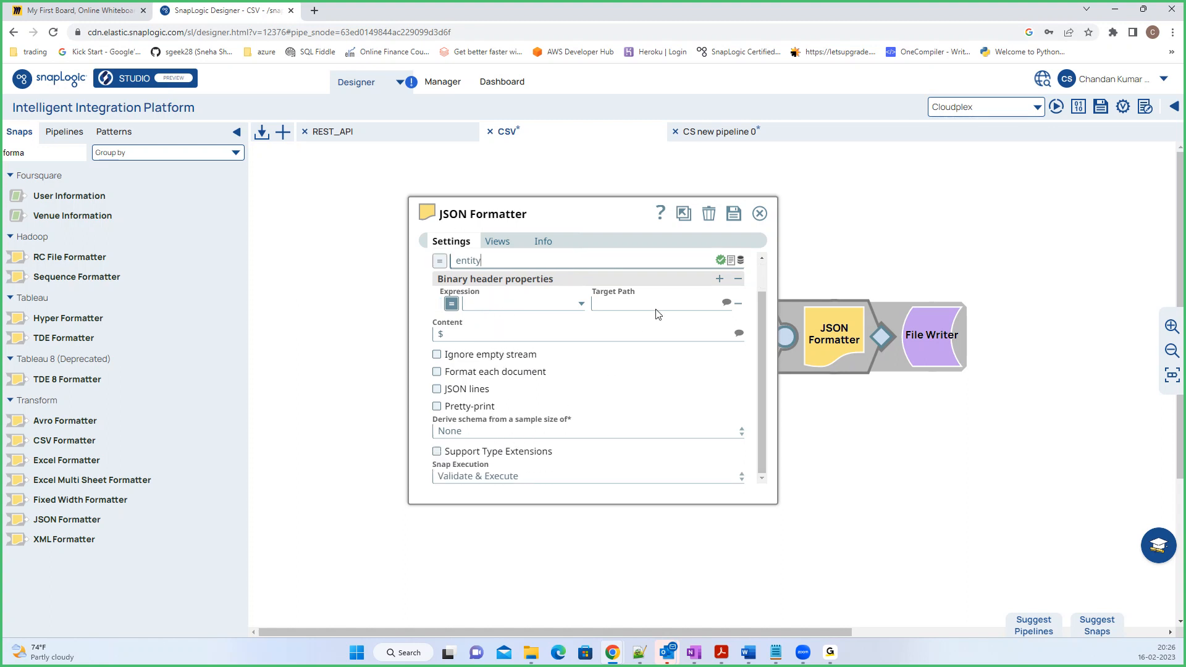
scroll(574, 327, "up", 1)
left_click(760, 214)
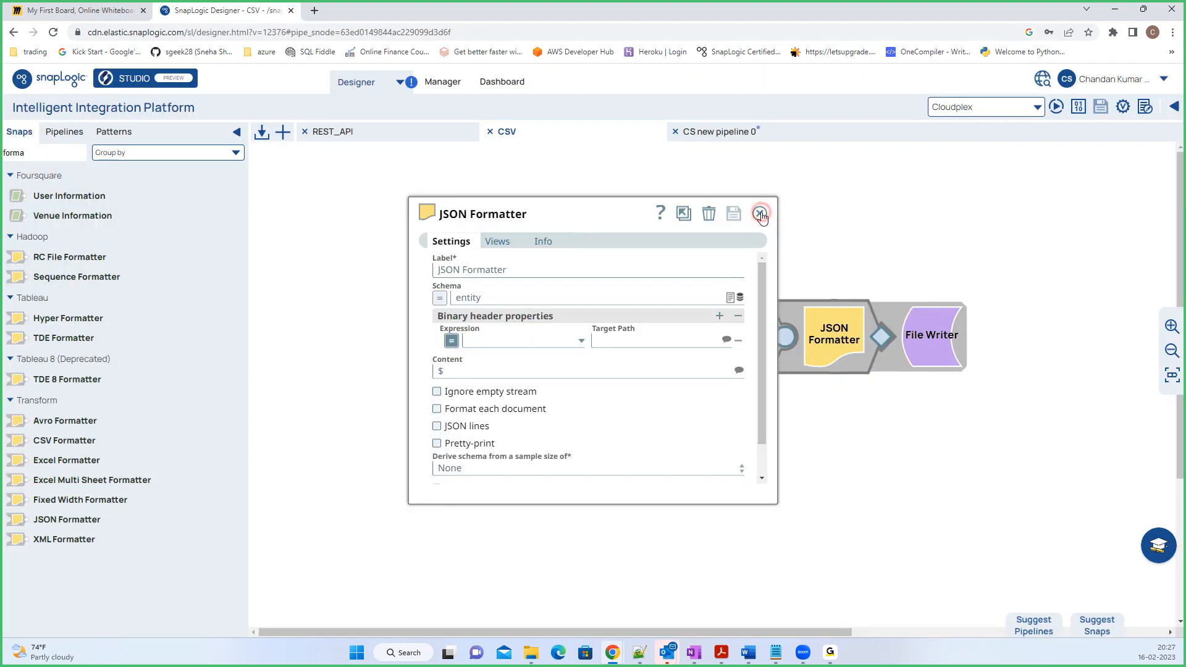
left_click(761, 214)
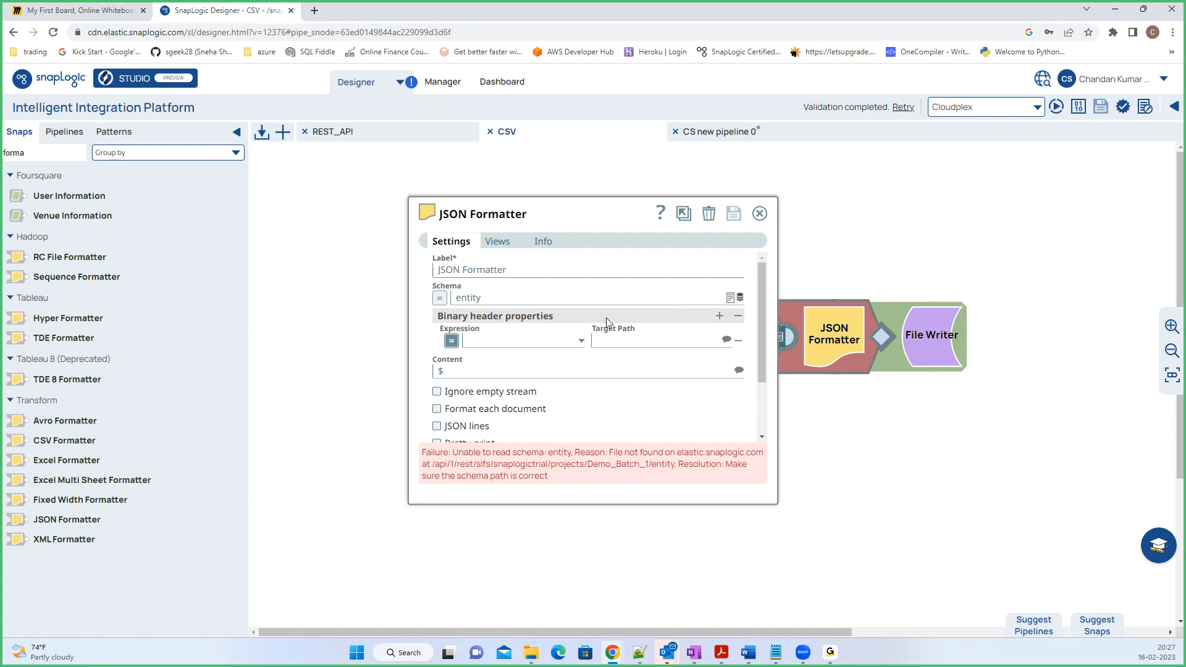
- Review the JSON Formatter's schema, binary header expression and target path, content, formatting and snap execution options
scroll(534, 360, "down", 1)
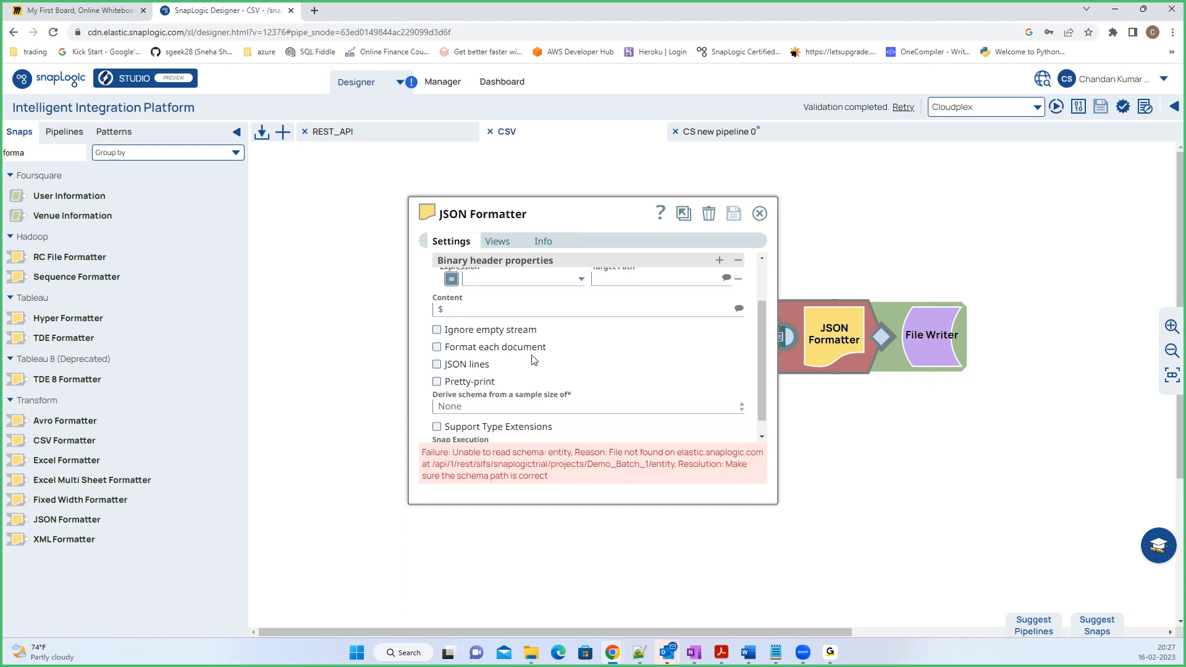
scroll(533, 360, "down", 1)
scroll(533, 346, "up", 2)
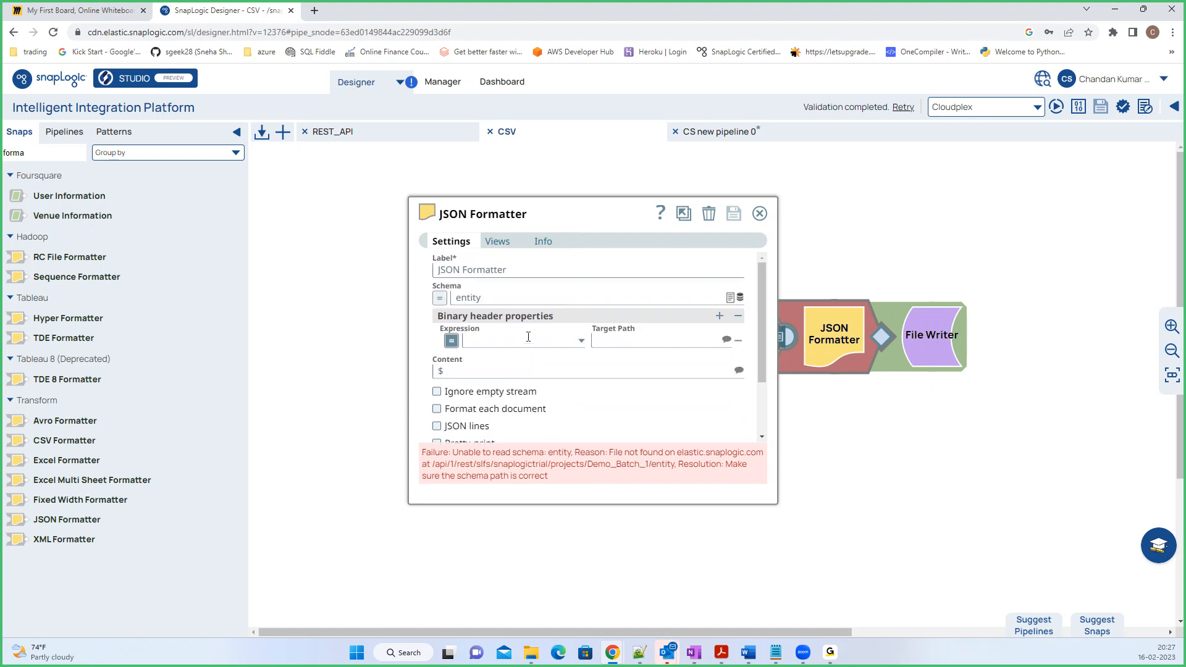
left_click(510, 301)
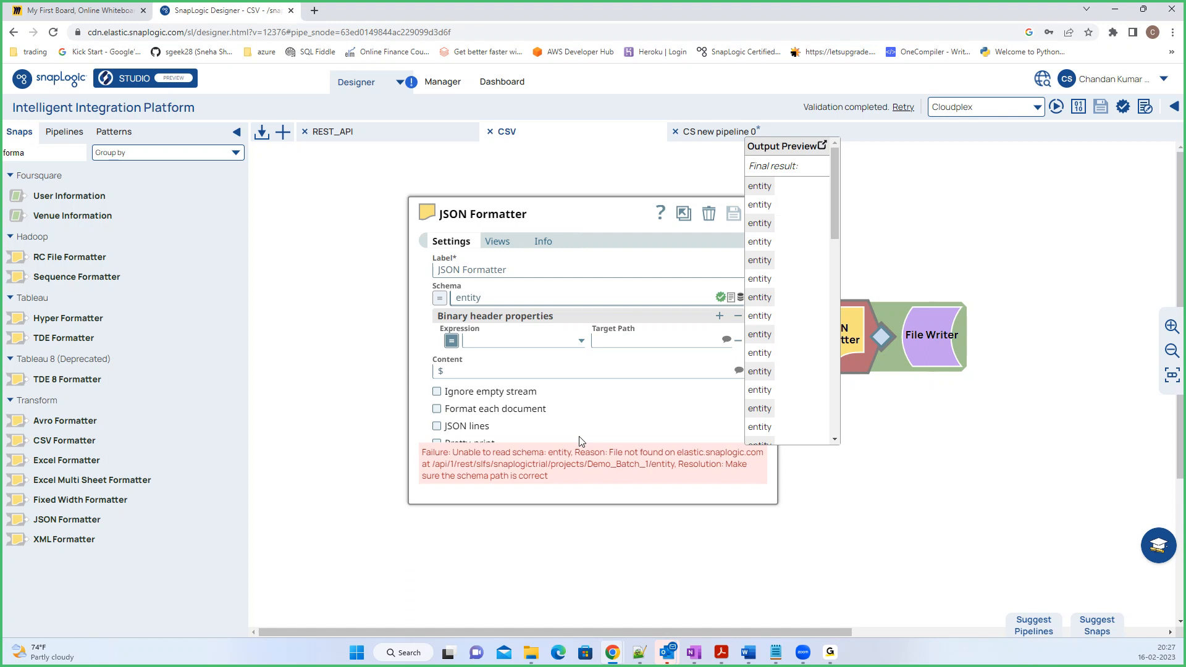
left_click(581, 344)
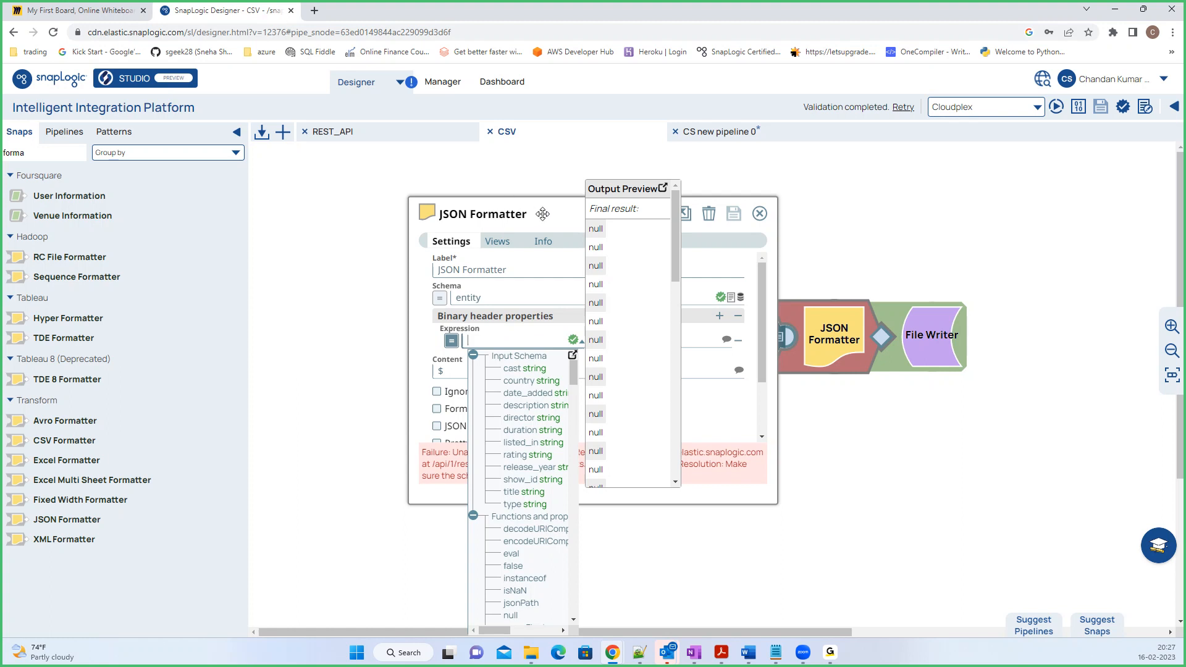
key("Tab")
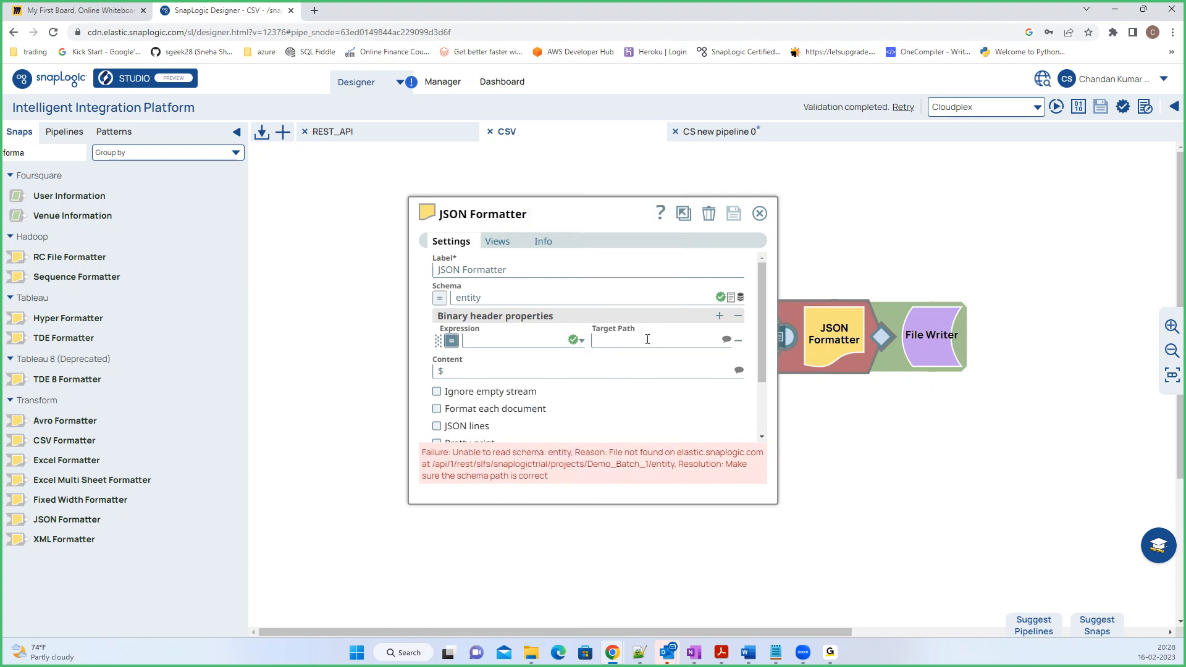
scroll(547, 380, "down", 2)
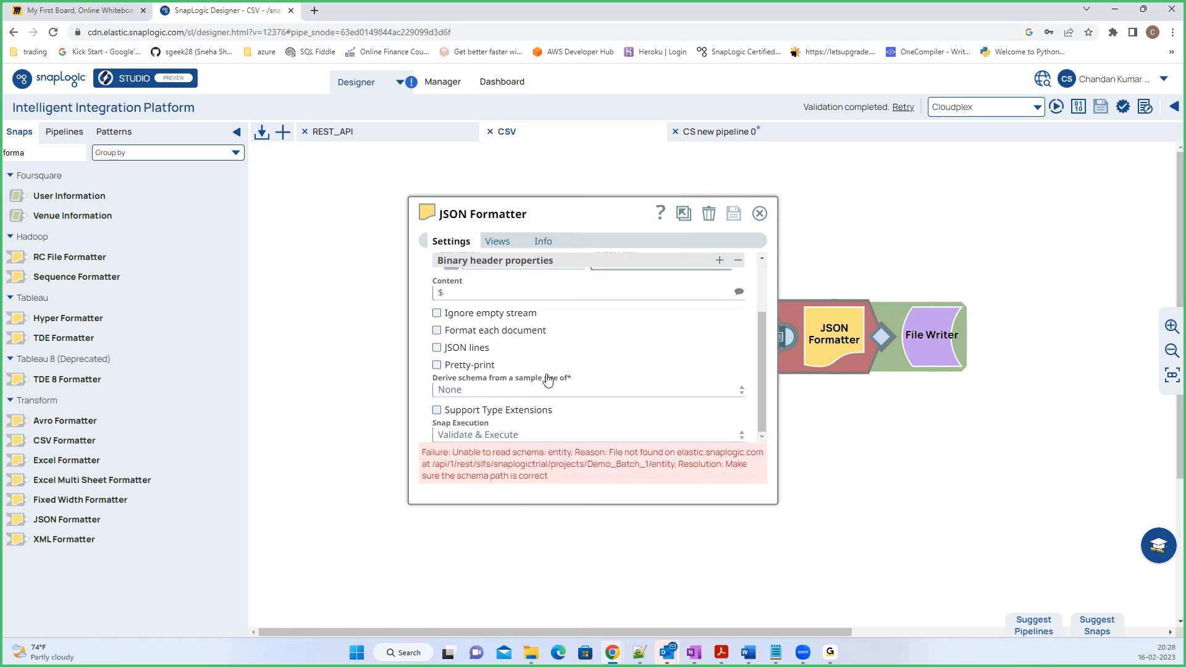
scroll(581, 359, "up", 2)
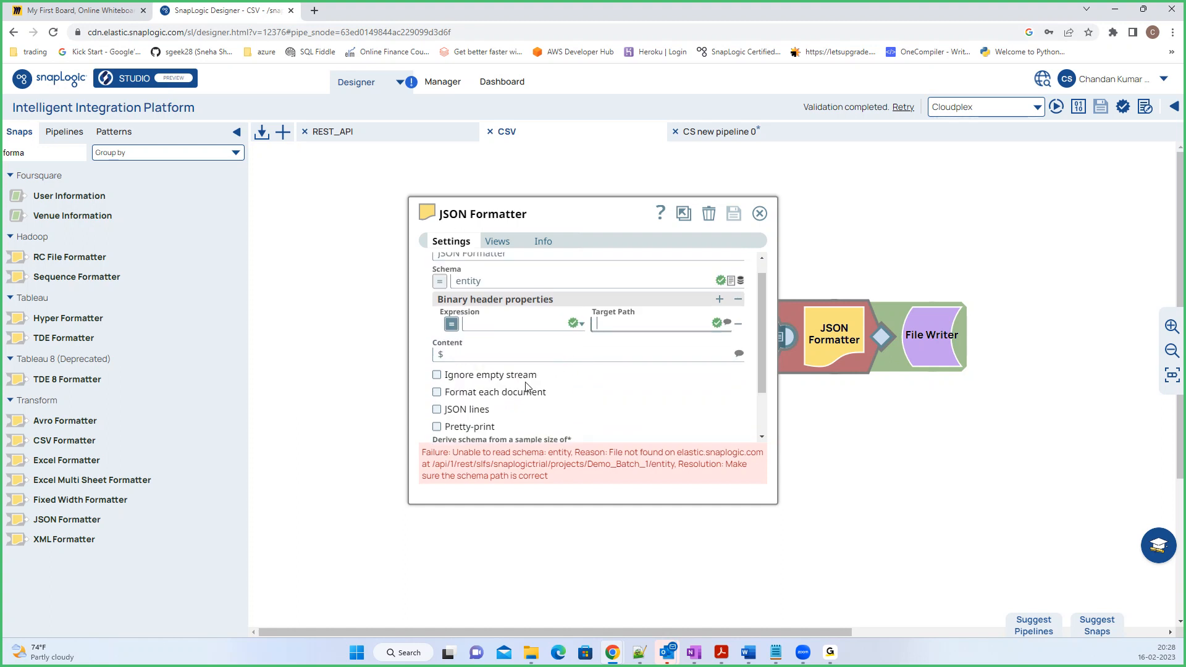
scroll(525, 389, "down", 2)
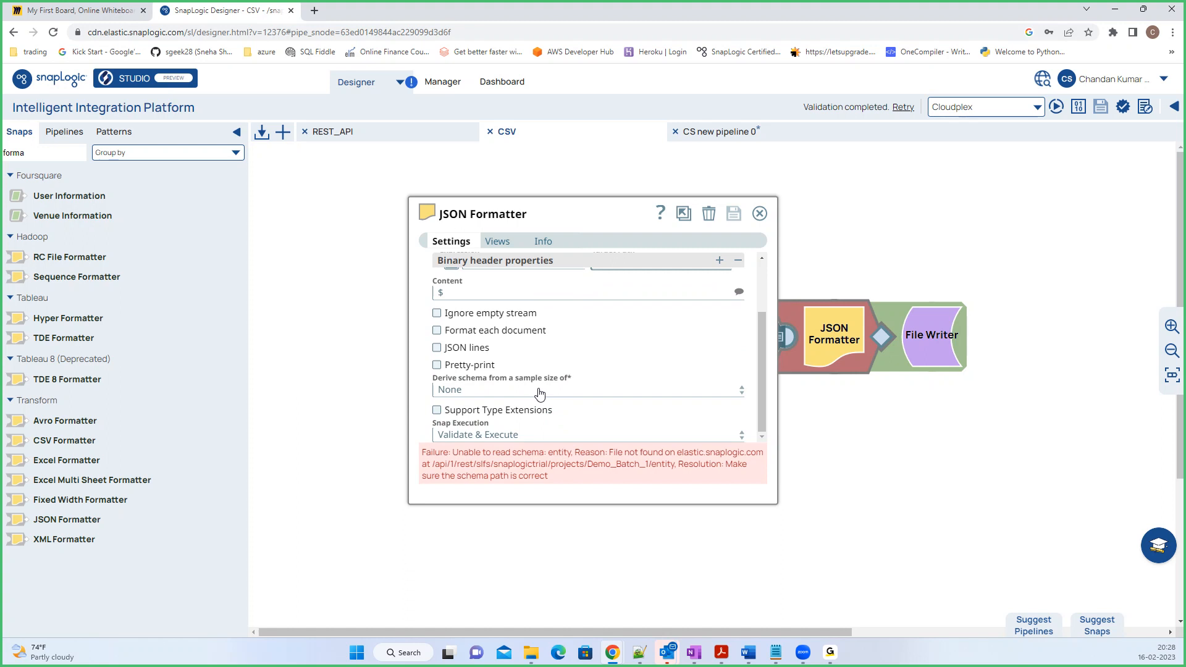
scroll(539, 393, "up", 2)
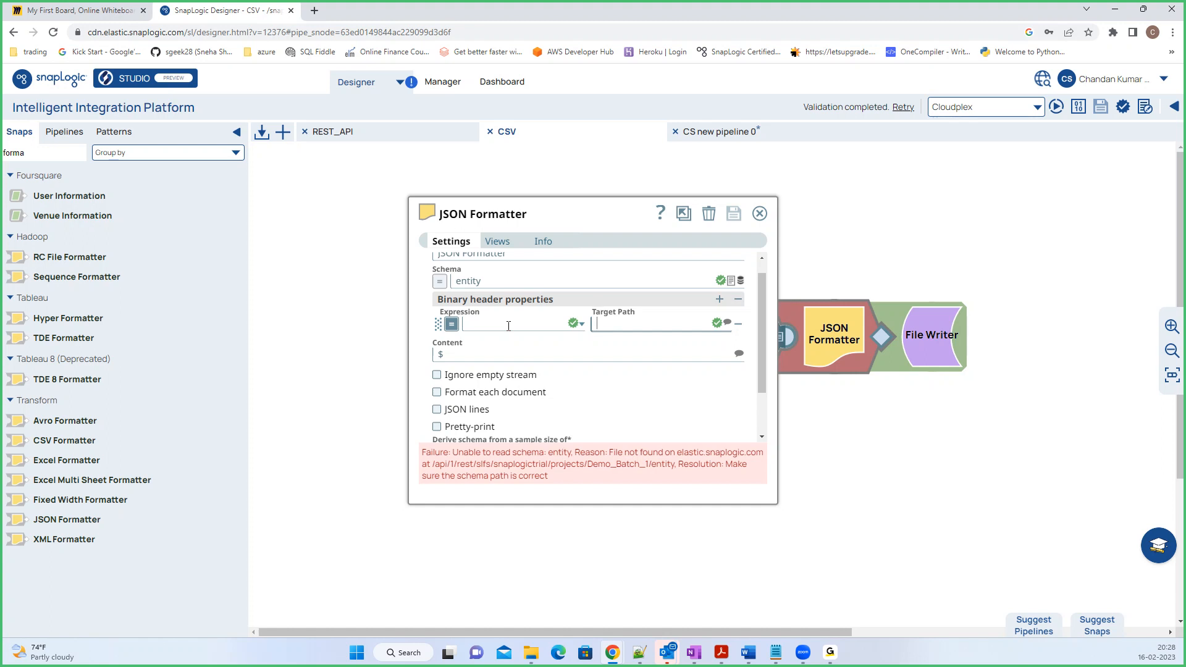
left_click(456, 355)
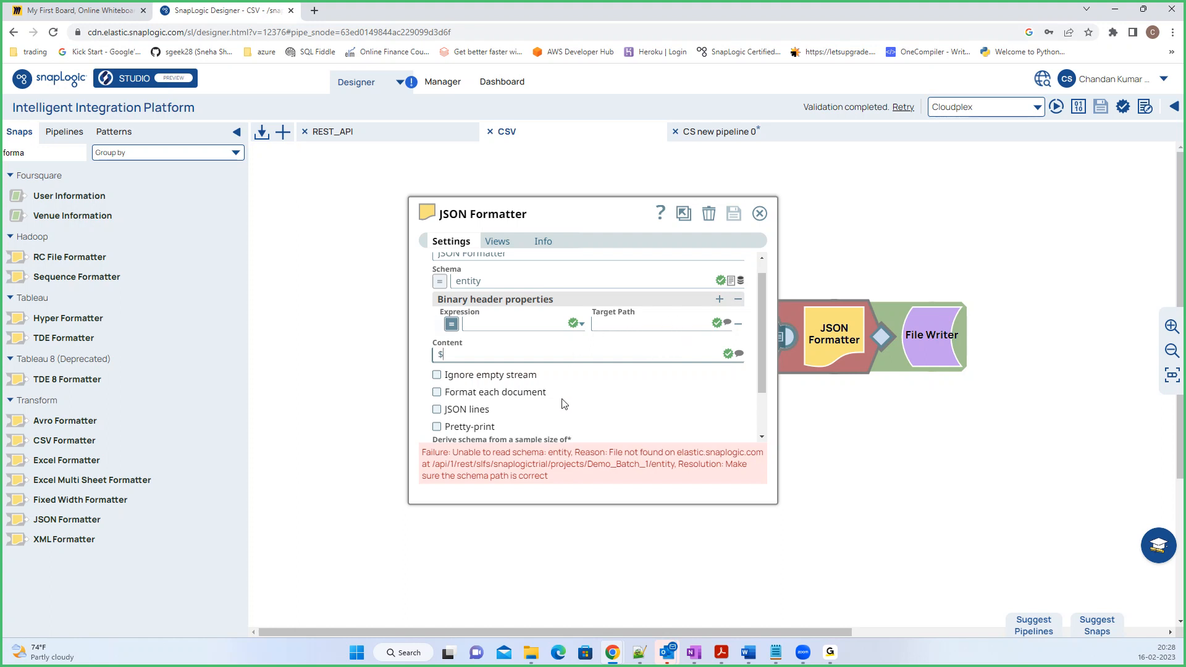
scroll(563, 403, "down", 1)
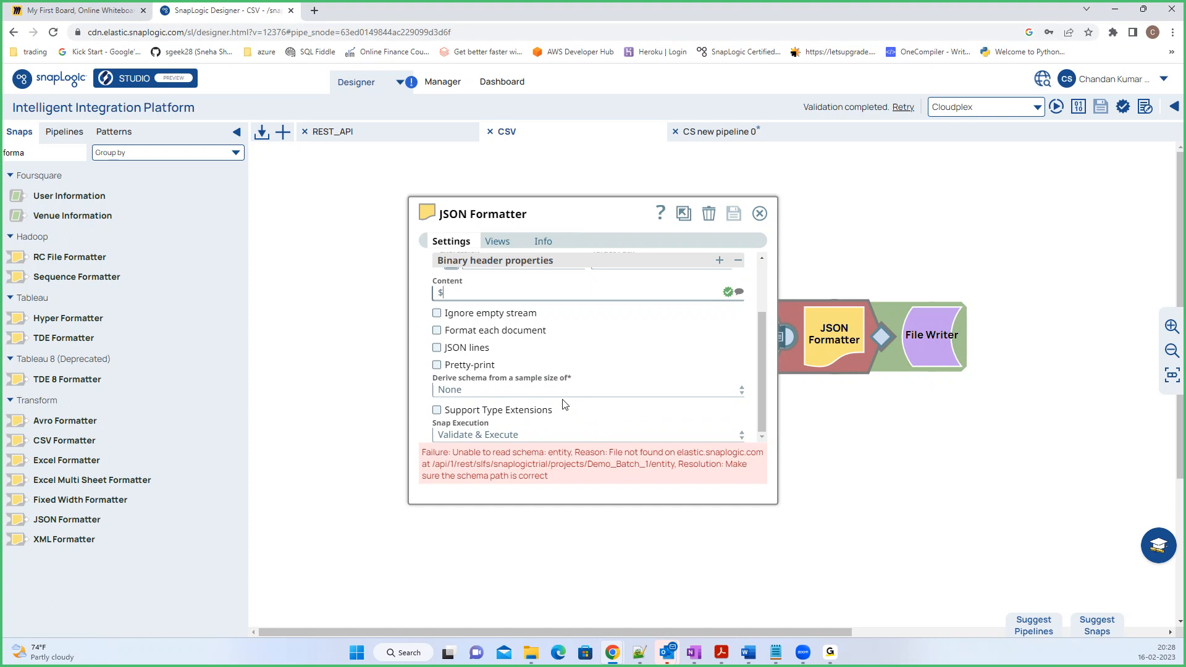
scroll(563, 404, "up", 1)
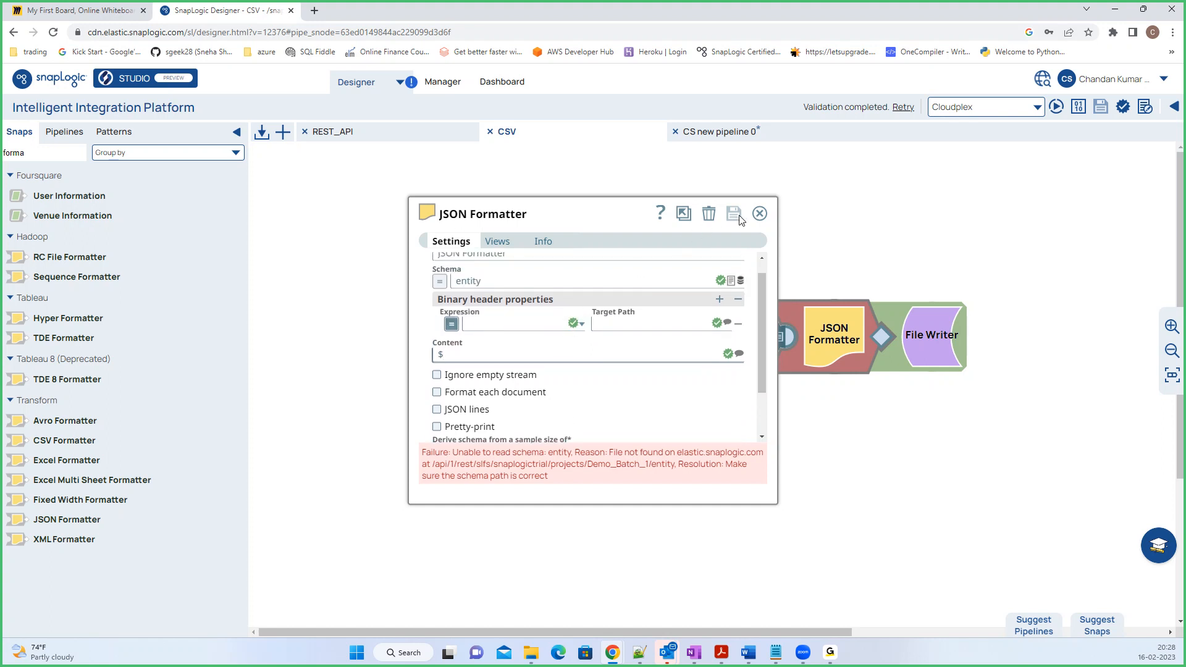
left_click(760, 213)
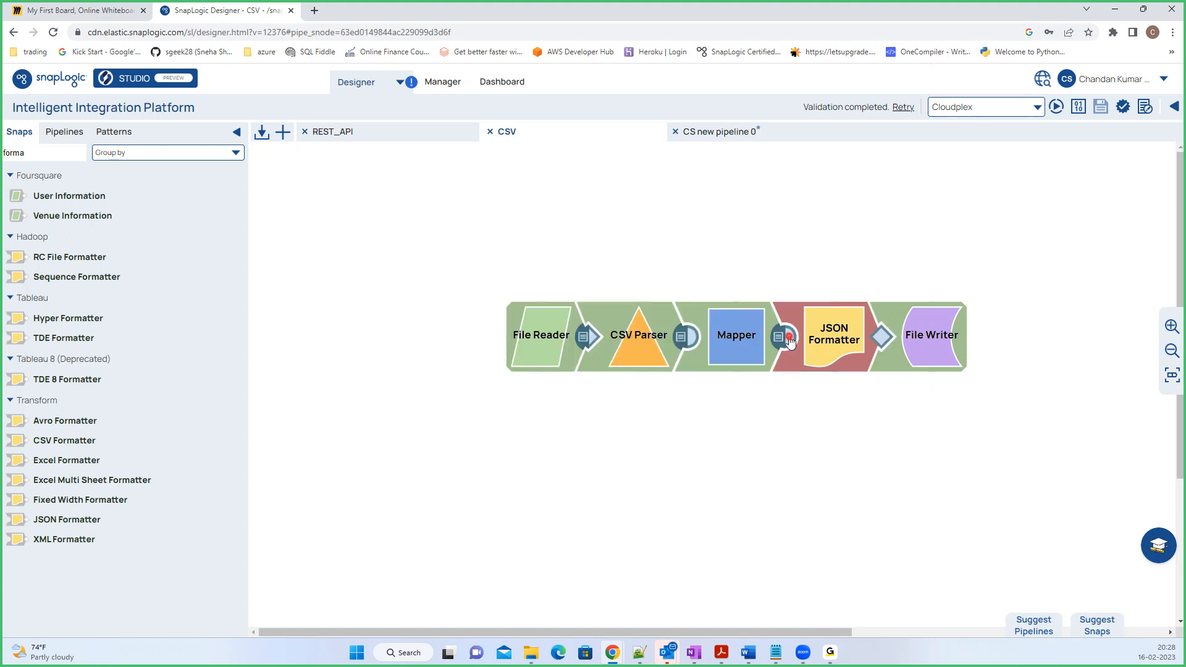
- Replace the JSON Formatter between the Mapper and File Writer with an XML Formatter and open its settings
right_click(831, 334)
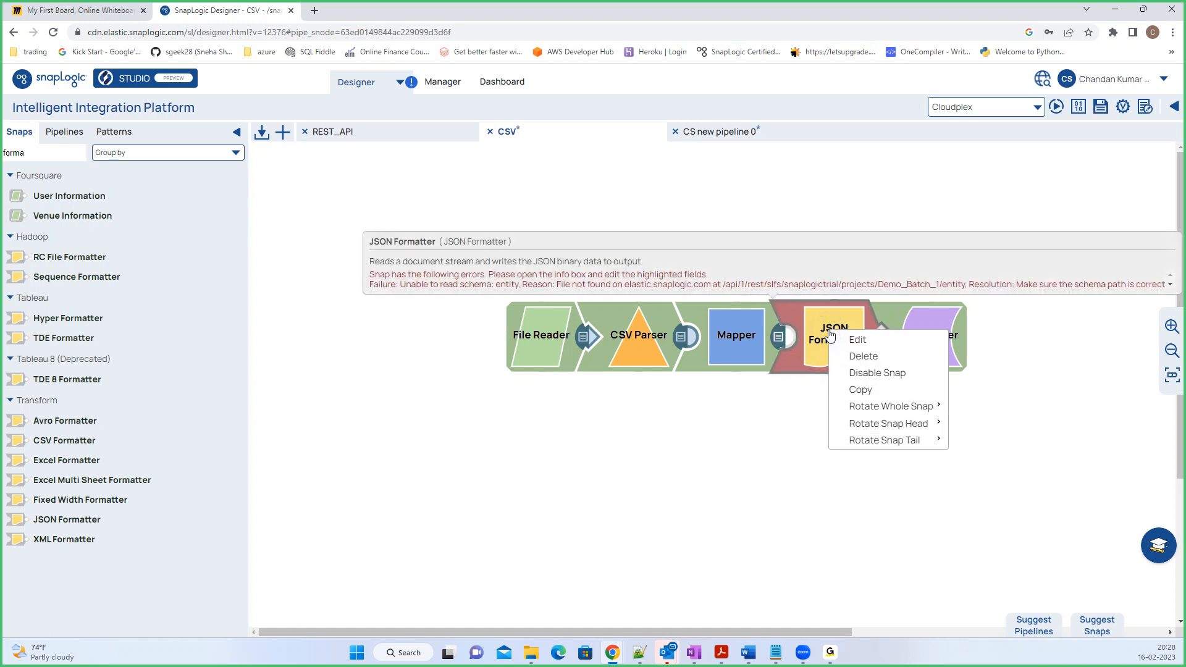
left_click(848, 357)
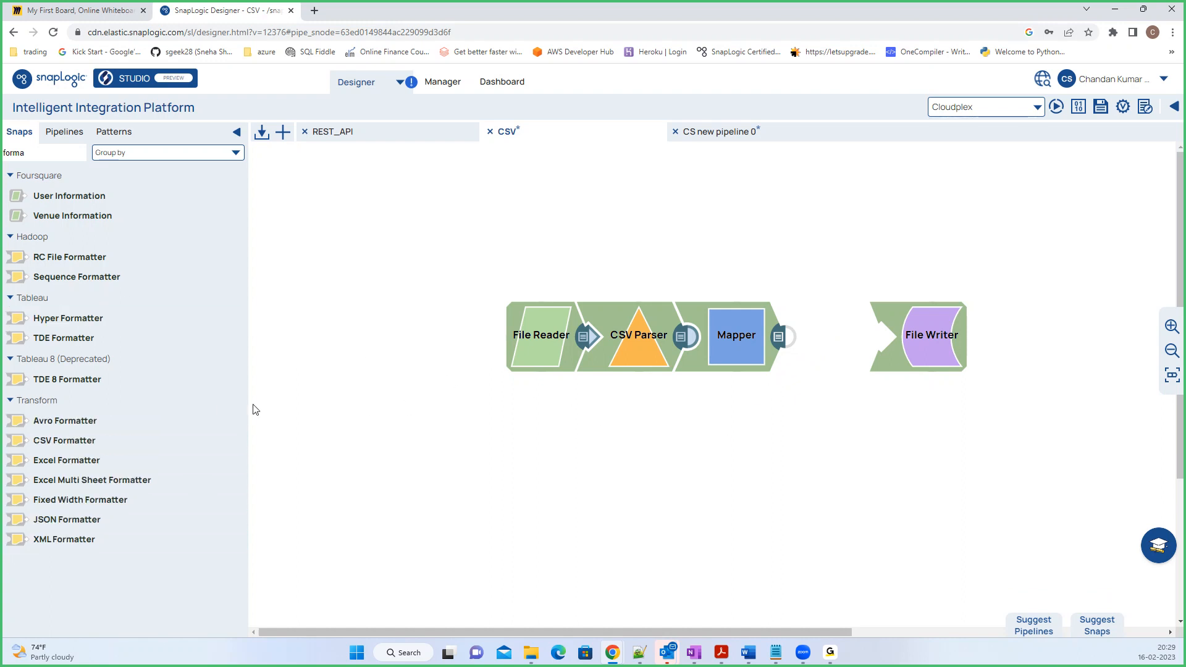
left_click(34, 151)
double_click(34, 151)
type("xml")
left_click(61, 204)
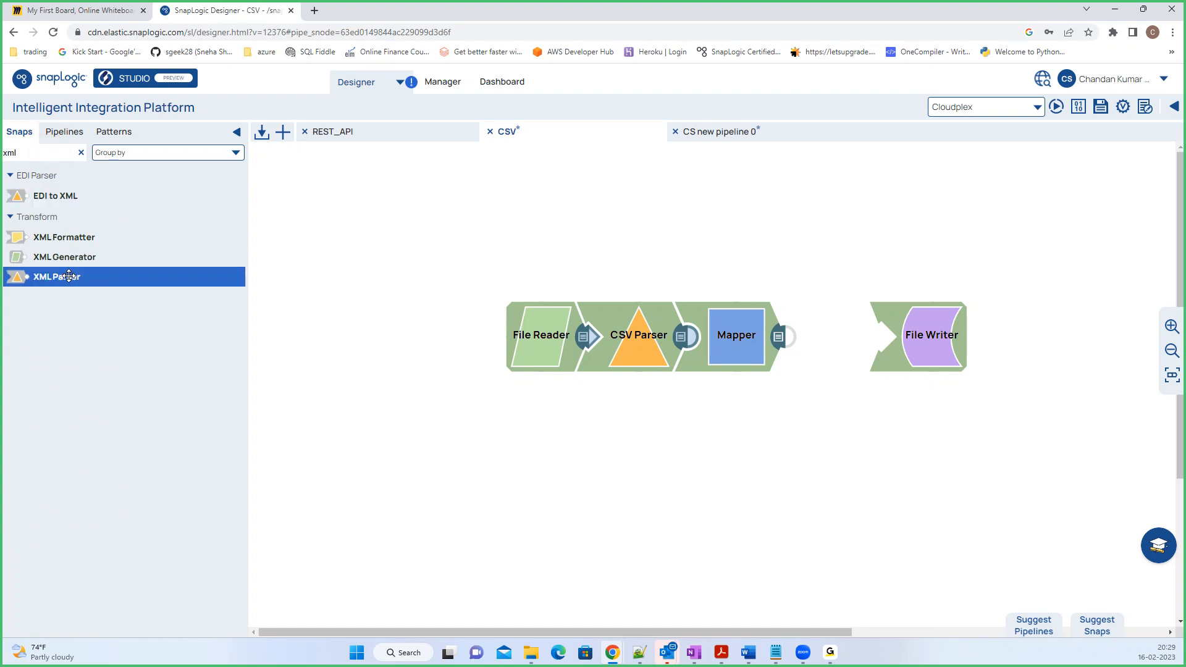
left_click_drag(58, 238, 828, 339)
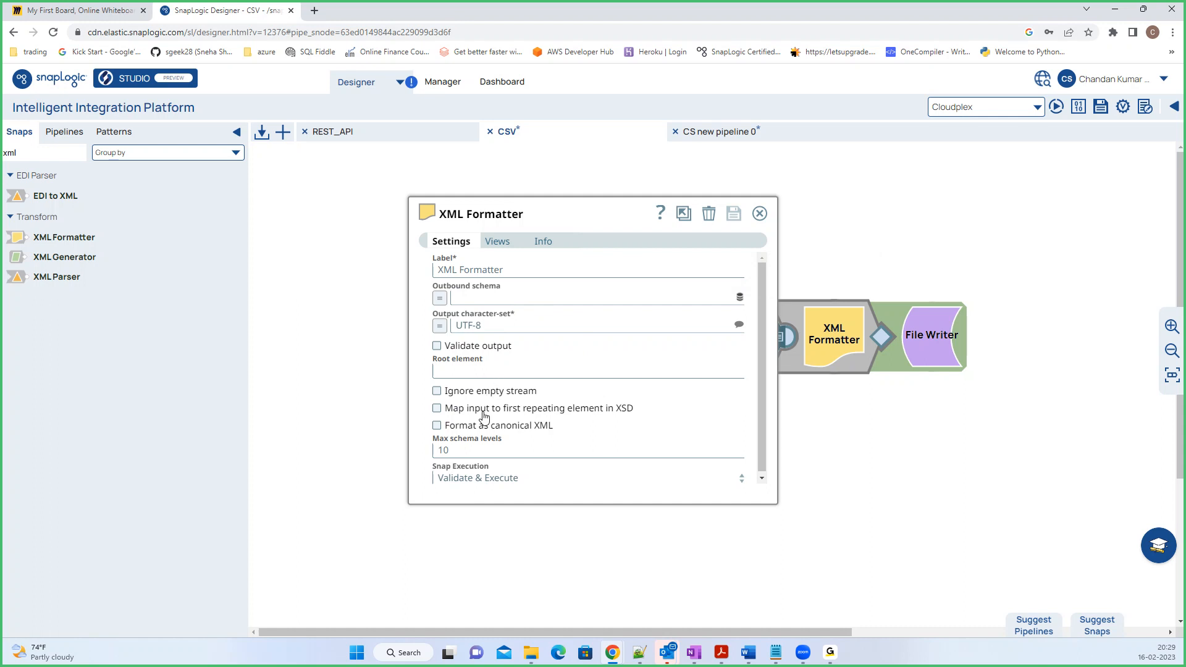
mouse_move(484, 417)
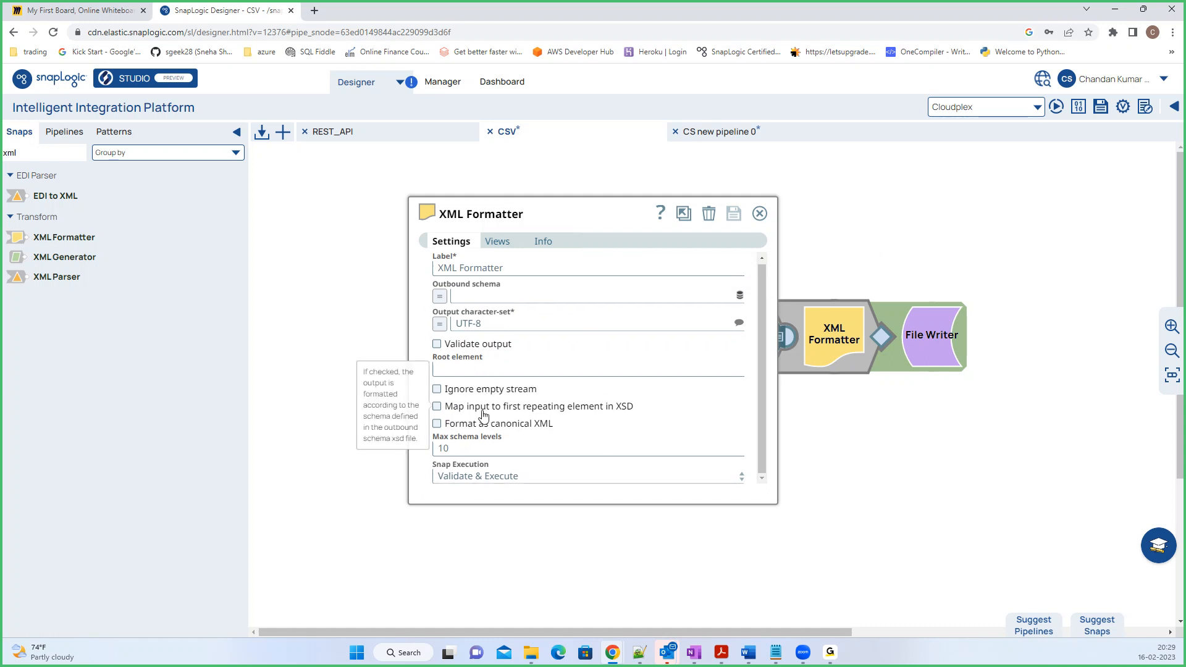
- Check the XML Formatter's root element and outbound schema fields, close its settings and save the CSV pipeline
left_click(455, 368)
left_click(475, 298)
left_click(741, 295)
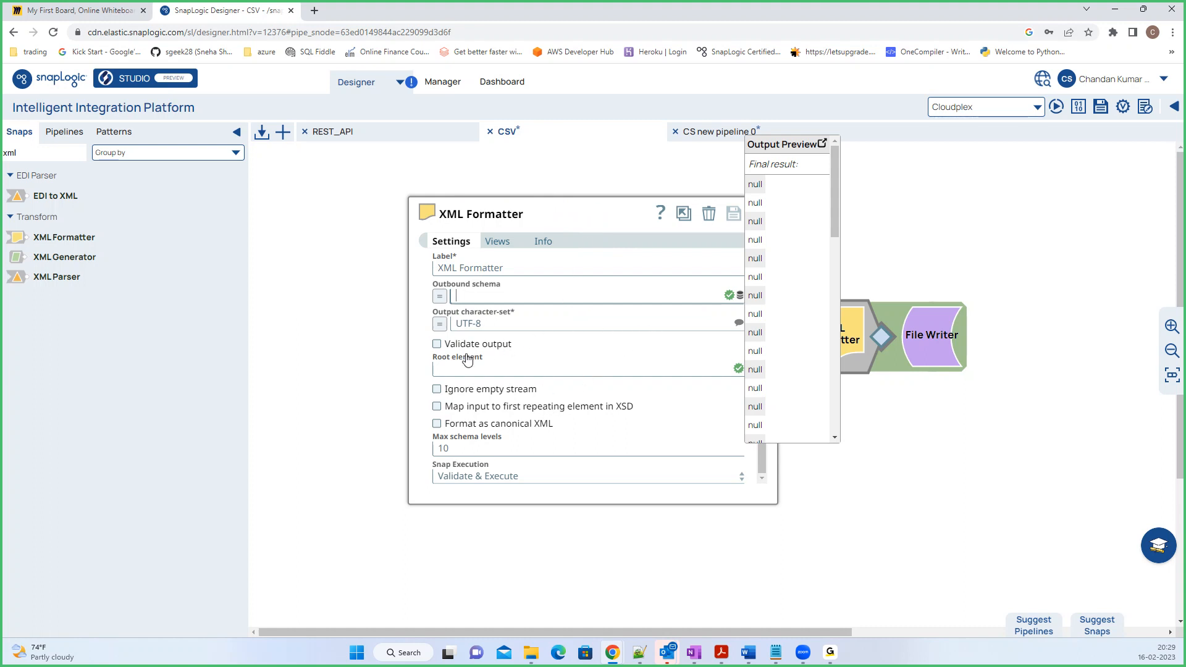
left_click_drag(608, 212, 559, 206)
left_click(710, 209)
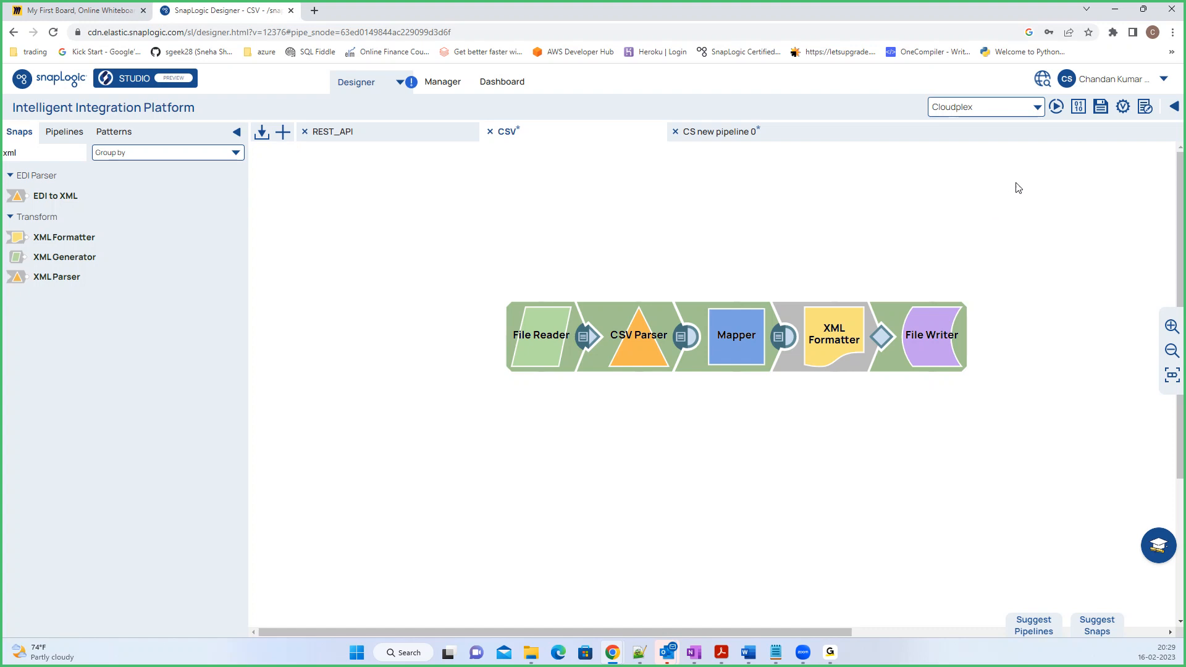
left_click(1101, 113)
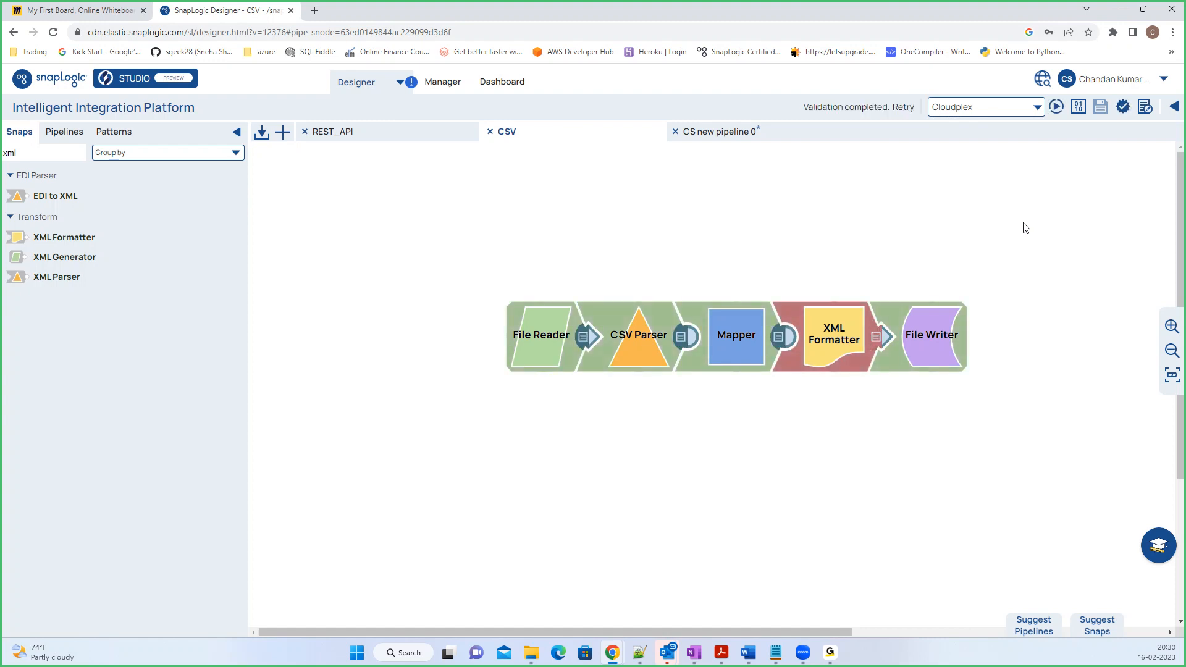
- Read the XML Formatter's failure message, including its reason and resolution, and close the snap's settings
left_click(821, 342)
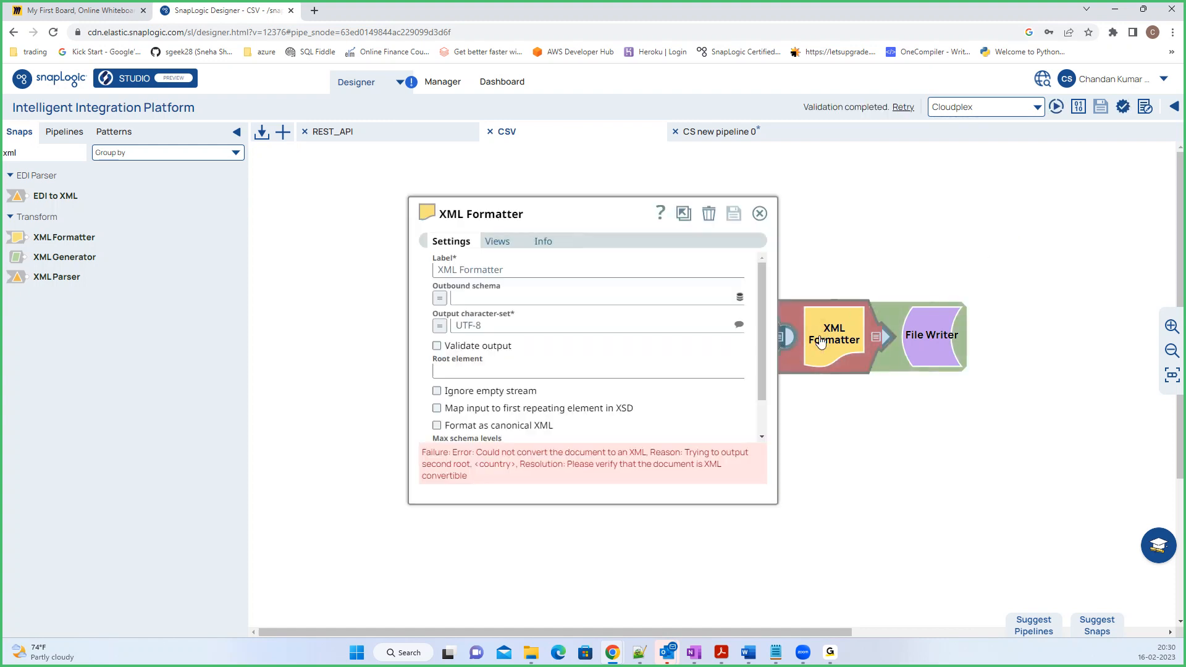
mouse_move(465, 455)
left_mouse_down()
mouse_move(630, 453)
mouse_move(721, 467)
mouse_move(690, 479)
mouse_move(456, 474)
left_mouse_up()
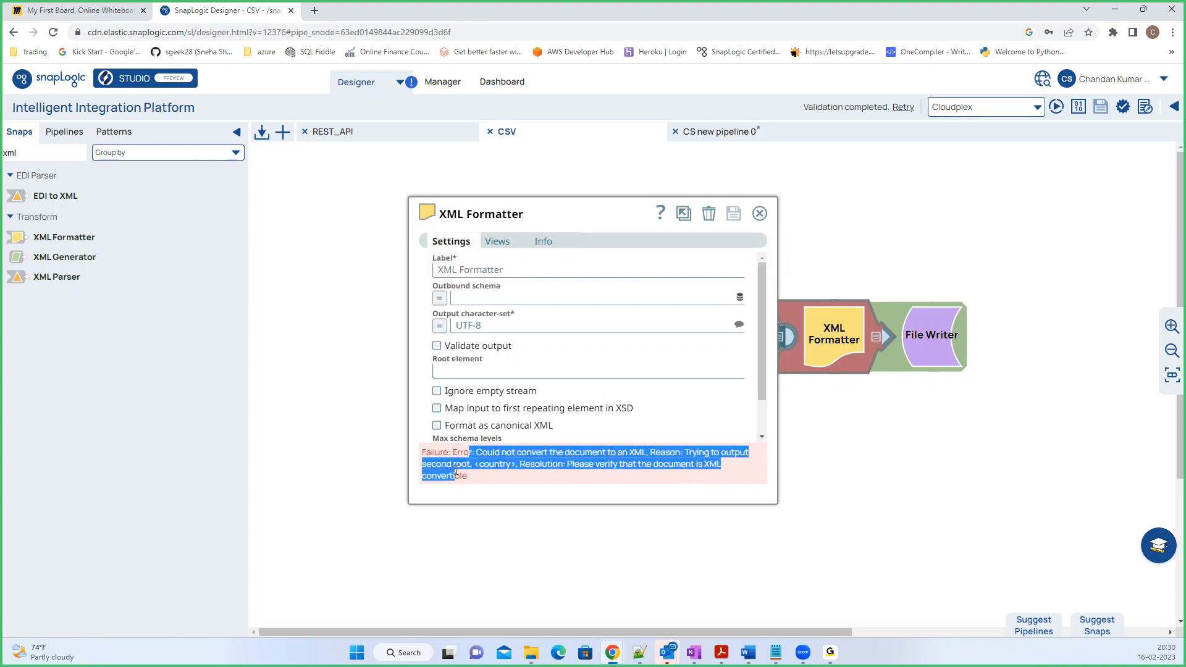
left_click(516, 475)
left_click_drag(485, 477, 427, 476)
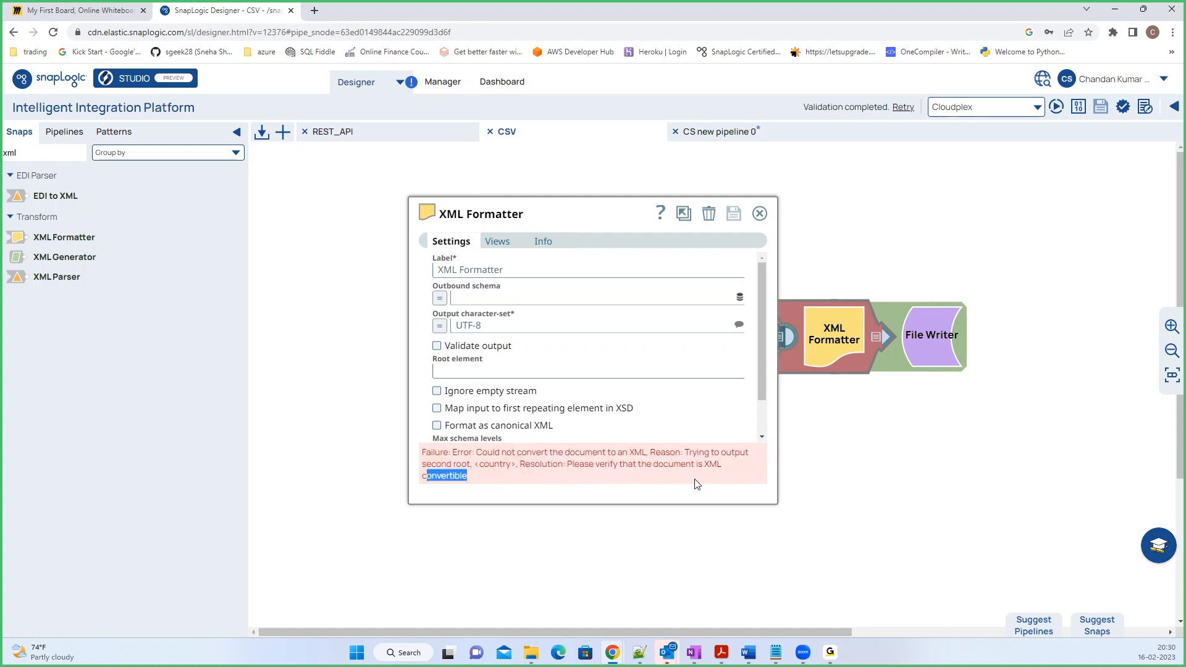
left_click(469, 474)
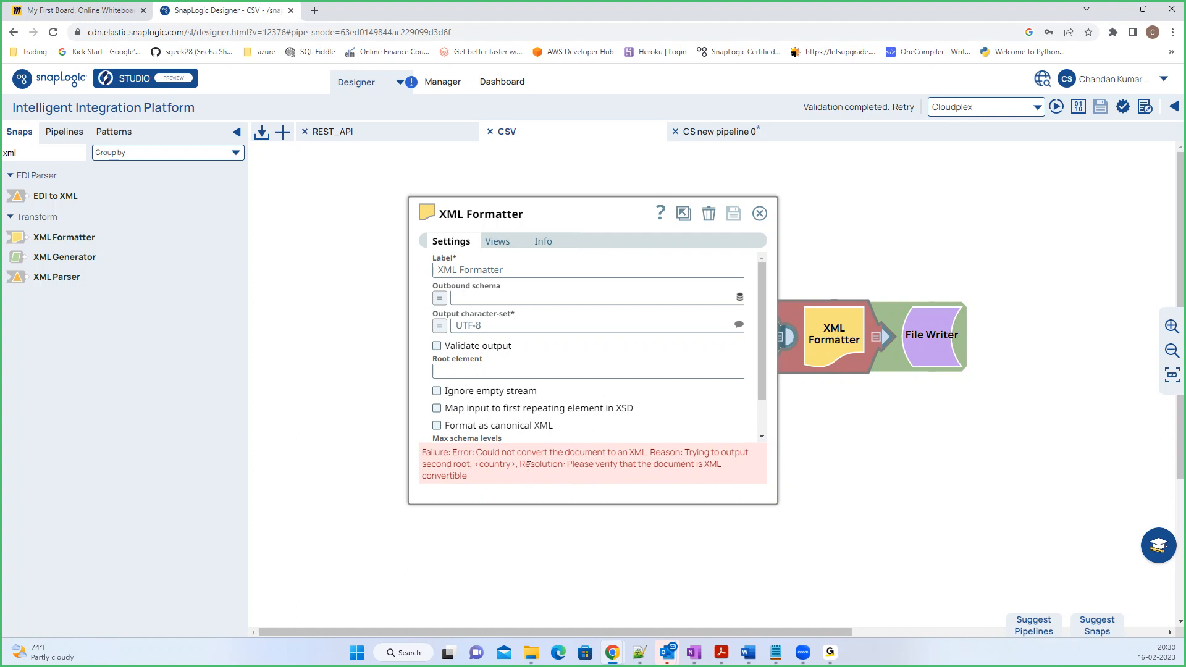
left_click_drag(521, 464, 543, 490)
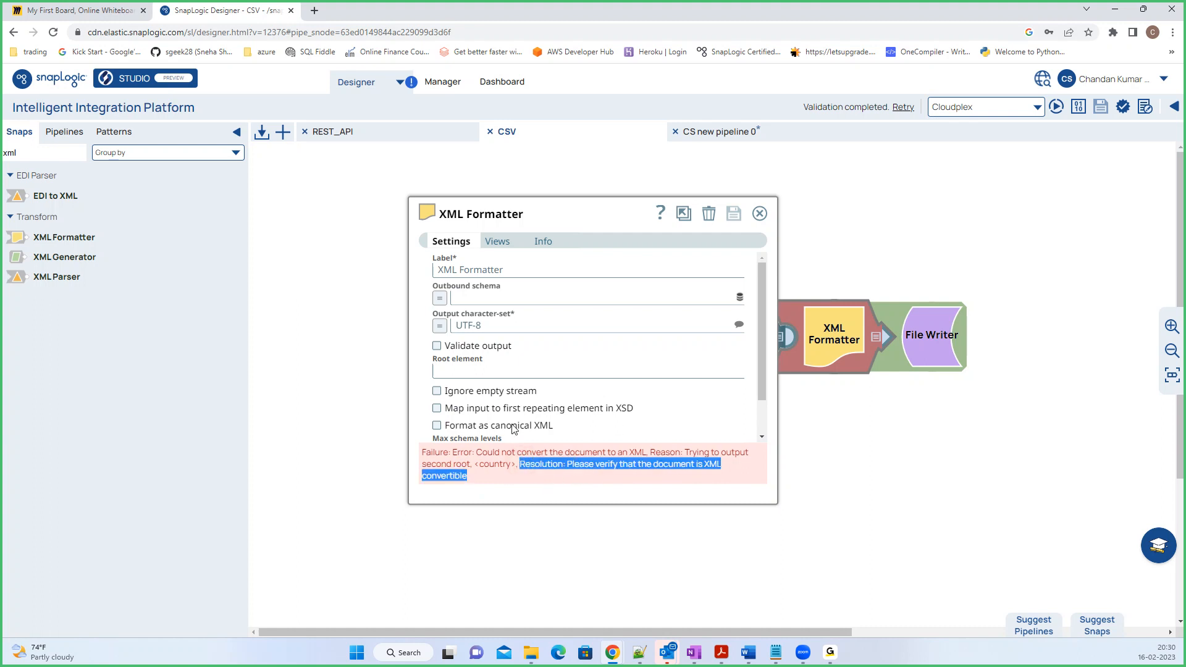
left_click(755, 214)
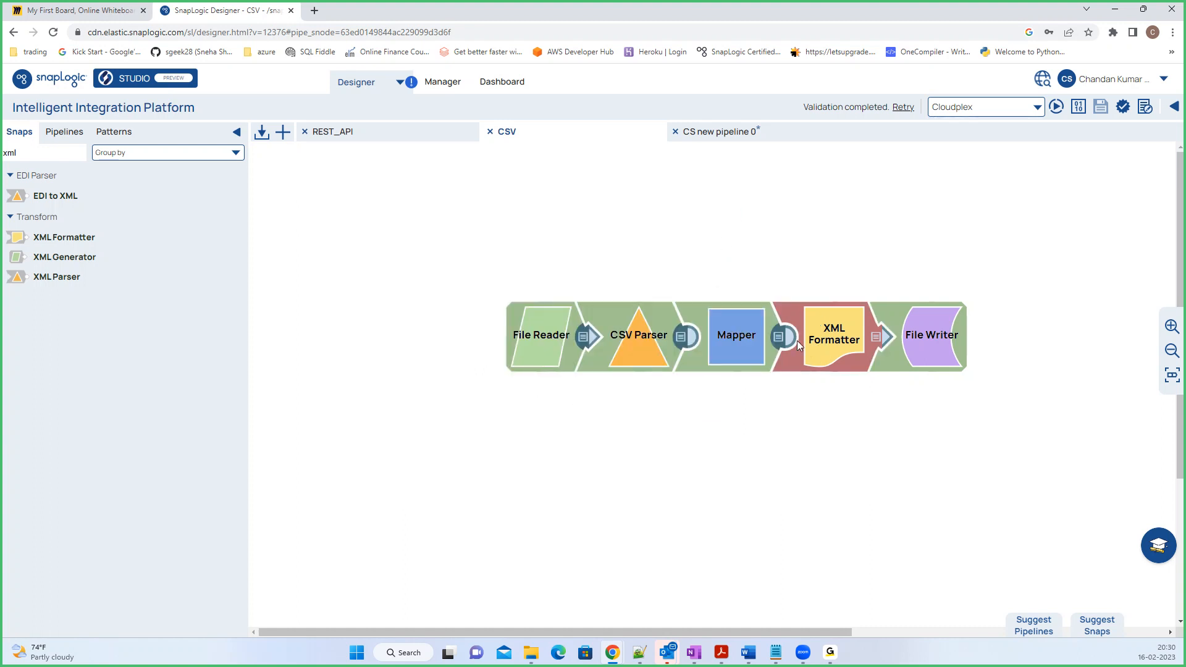
- Delete the XML Formatter and the File Writer, and attach a Parquet Writer after the Mapper in their place
right_click(834, 342)
left_click(865, 362)
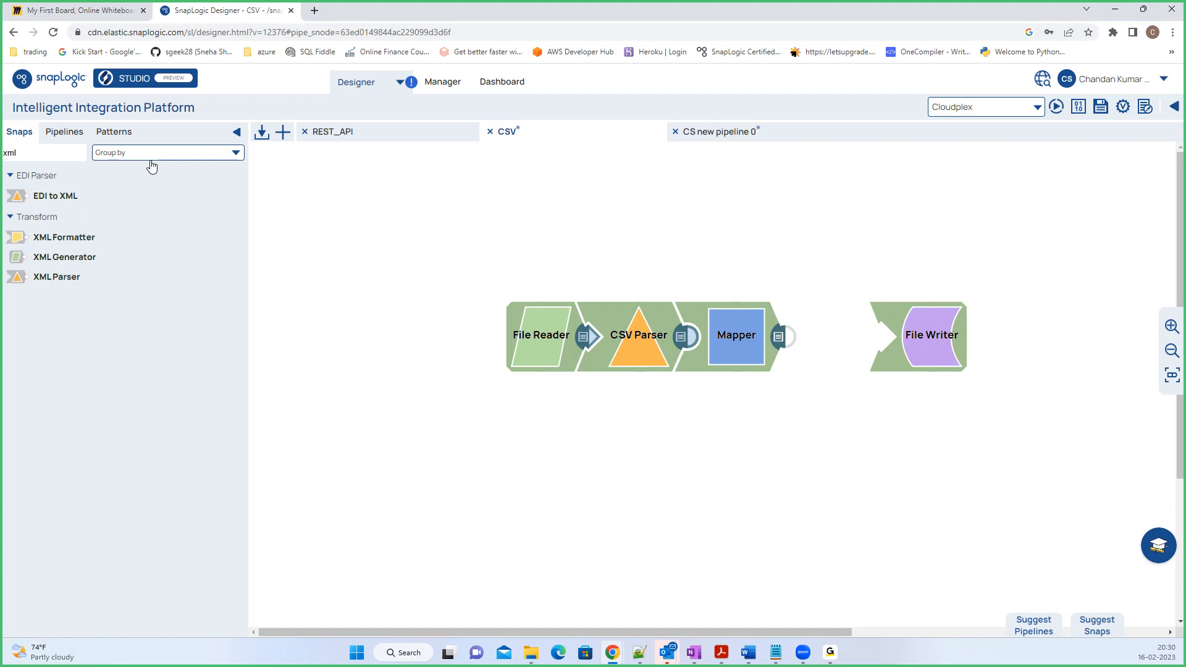
left_click(72, 148)
key("BackSpace")
key("BackSpace")
key("BackSpace")
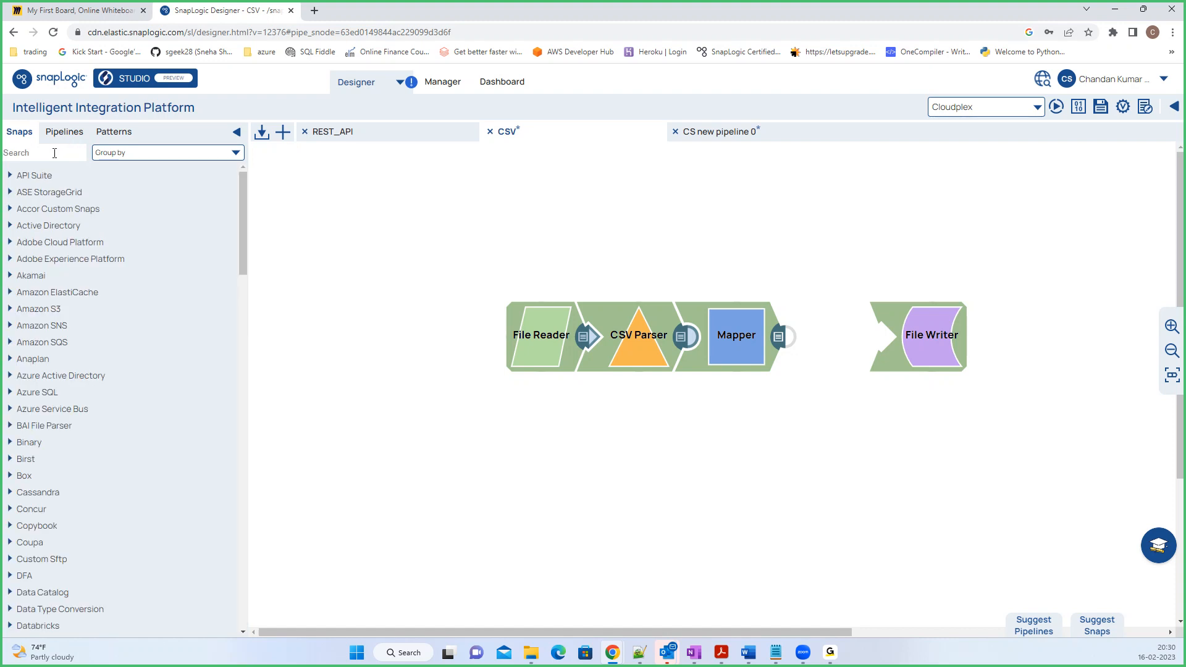
type("parq")
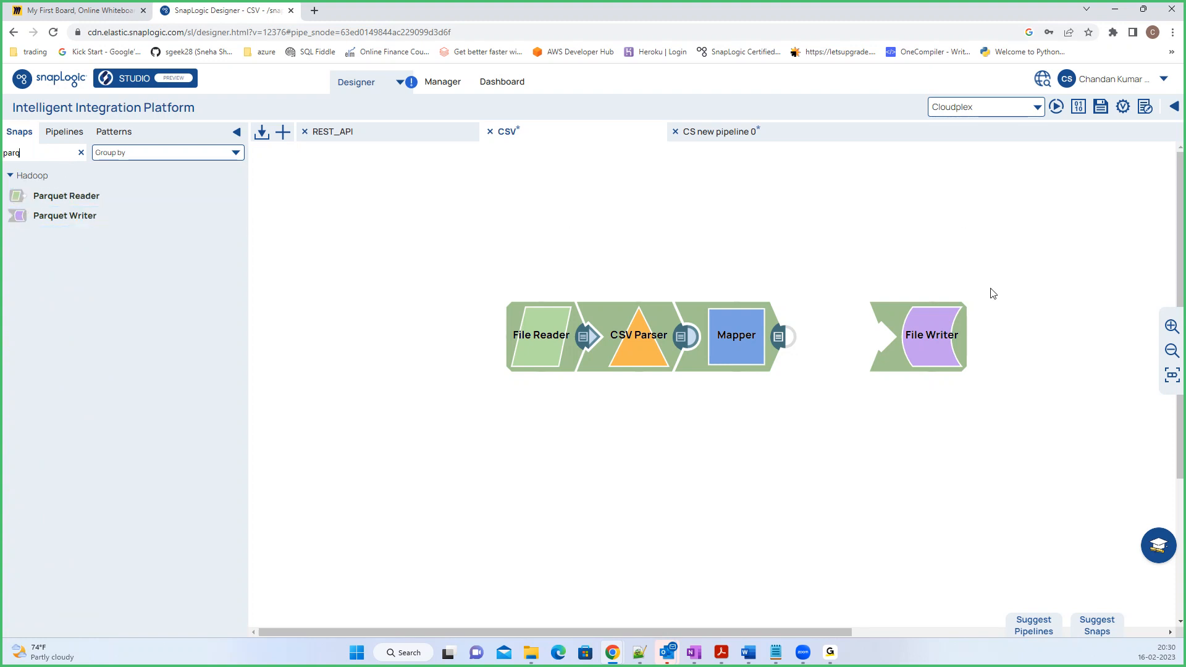
right_click(925, 337)
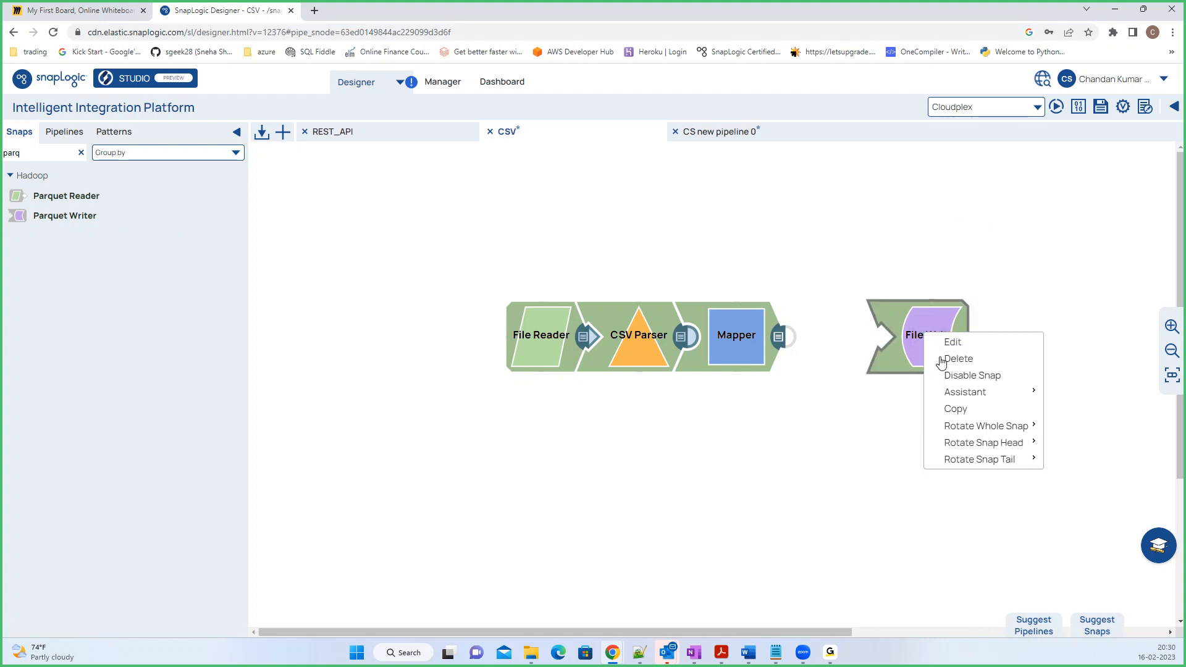
left_click(940, 358)
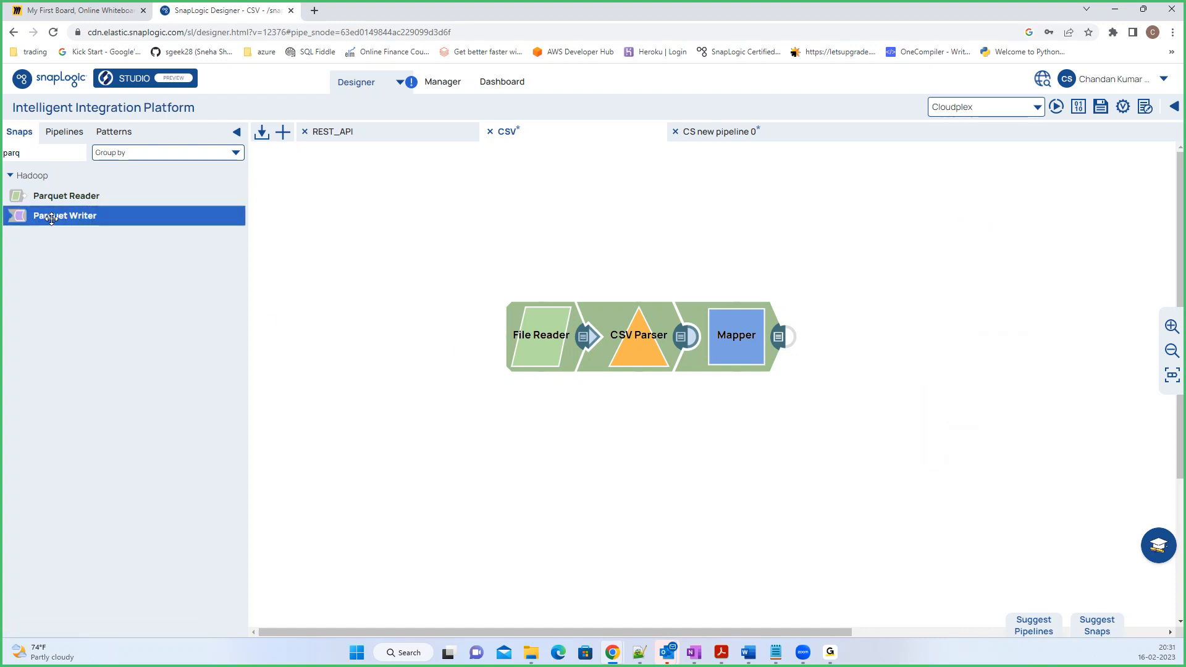
left_click_drag(52, 216, 840, 338)
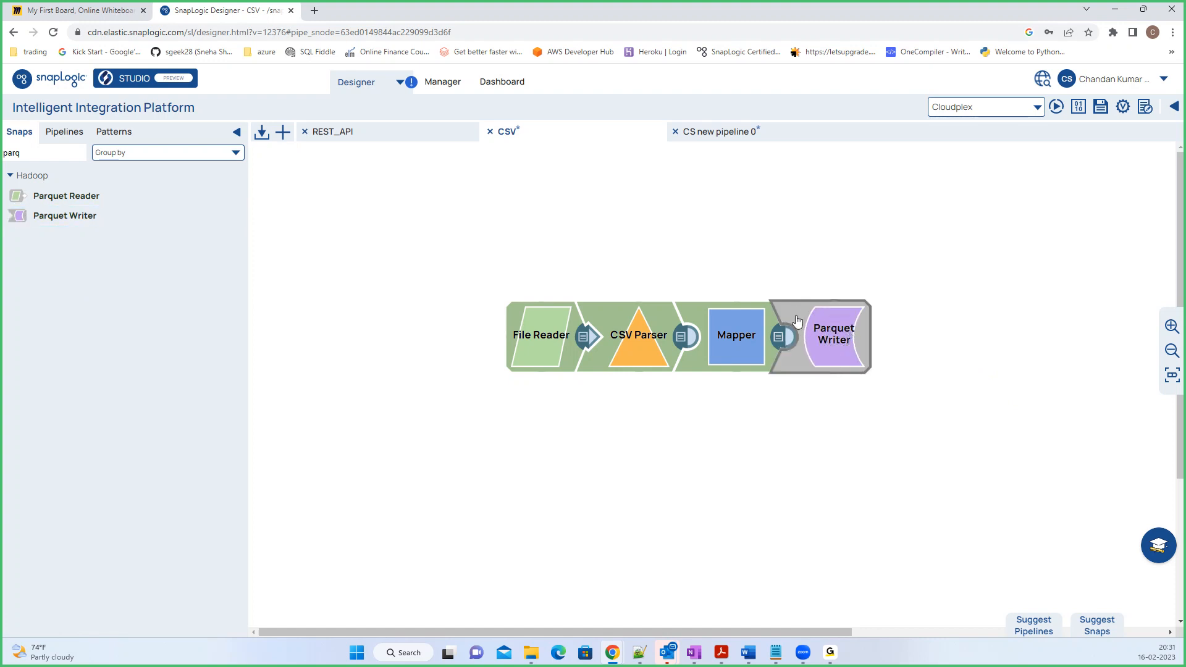
- Set the Parquet Writer's directory to /netflix.parquet
left_click(833, 338)
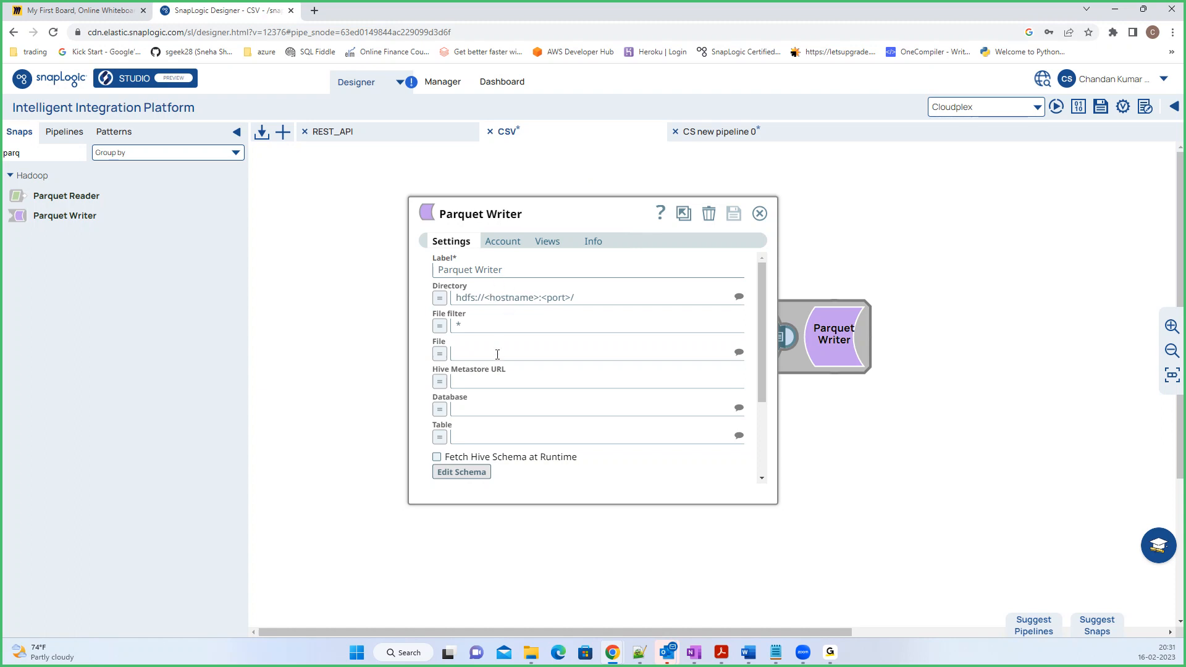
left_click(598, 293)
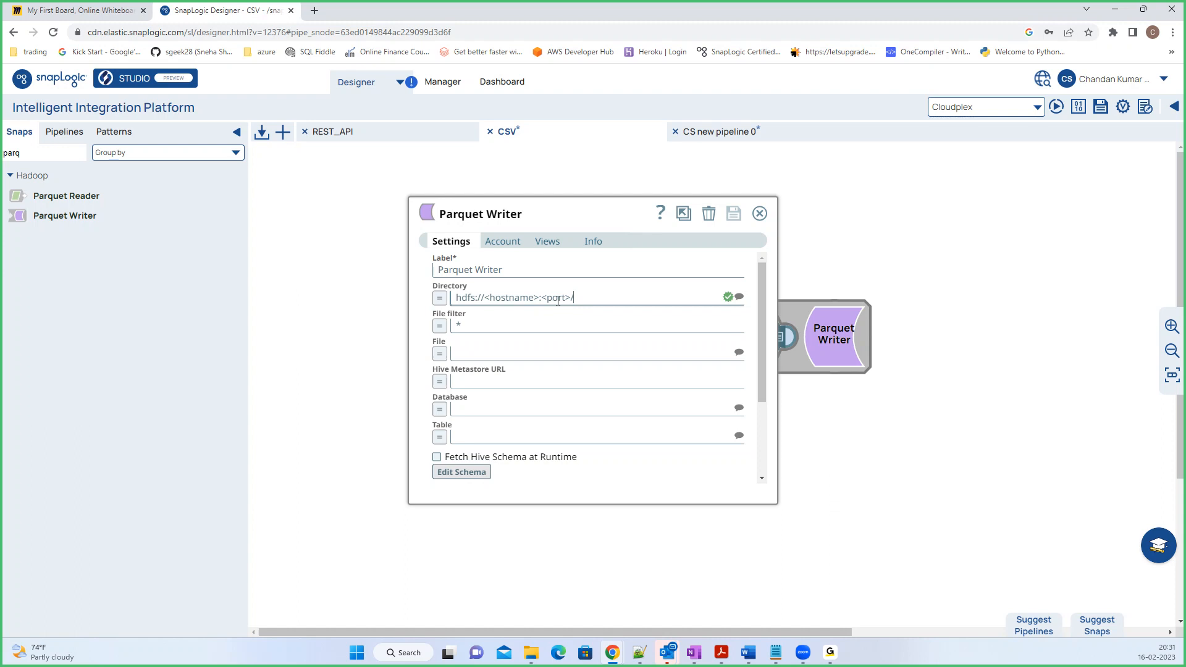
left_click_drag(588, 296, 445, 306)
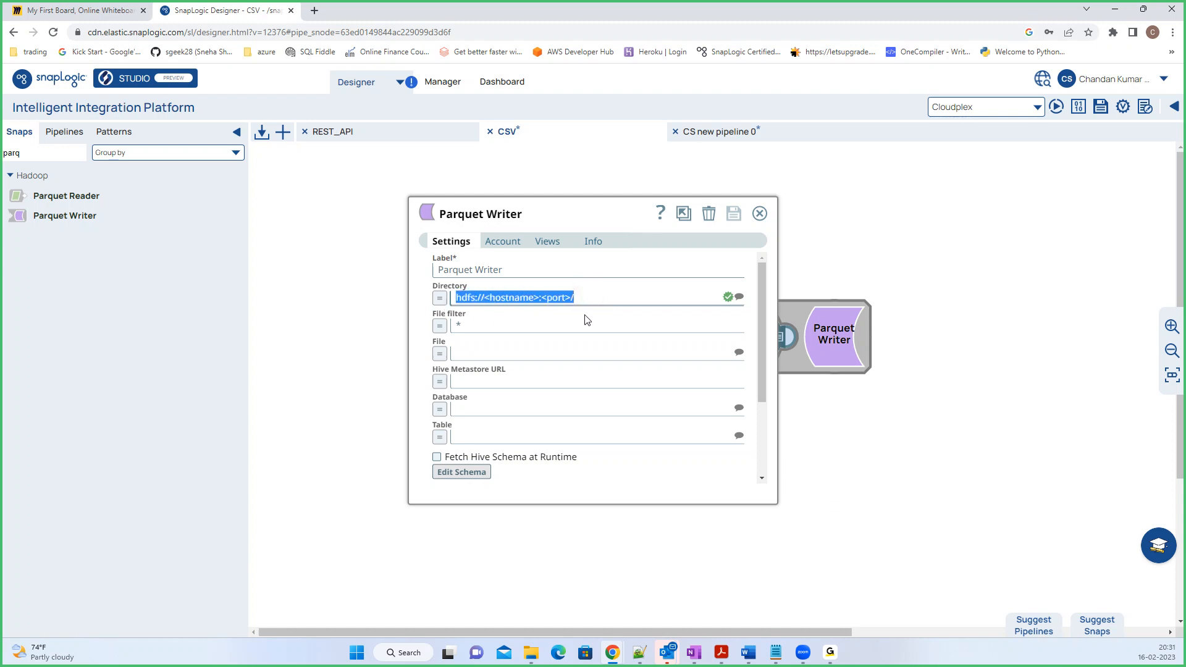
type("/")
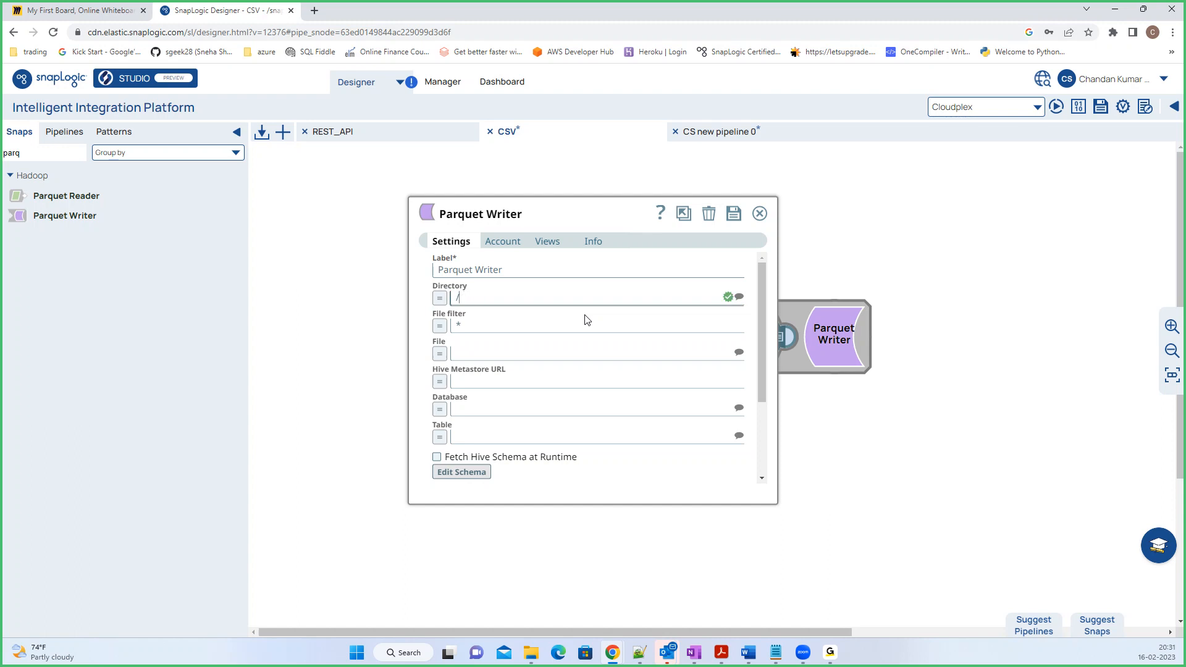
type("netflix.parquet")
- Look through the Parquet Writer's compression options, set its snap execution to Validate & Execute, and save the snap
scroll(501, 386, "down", 1)
scroll(501, 388, "down", 1)
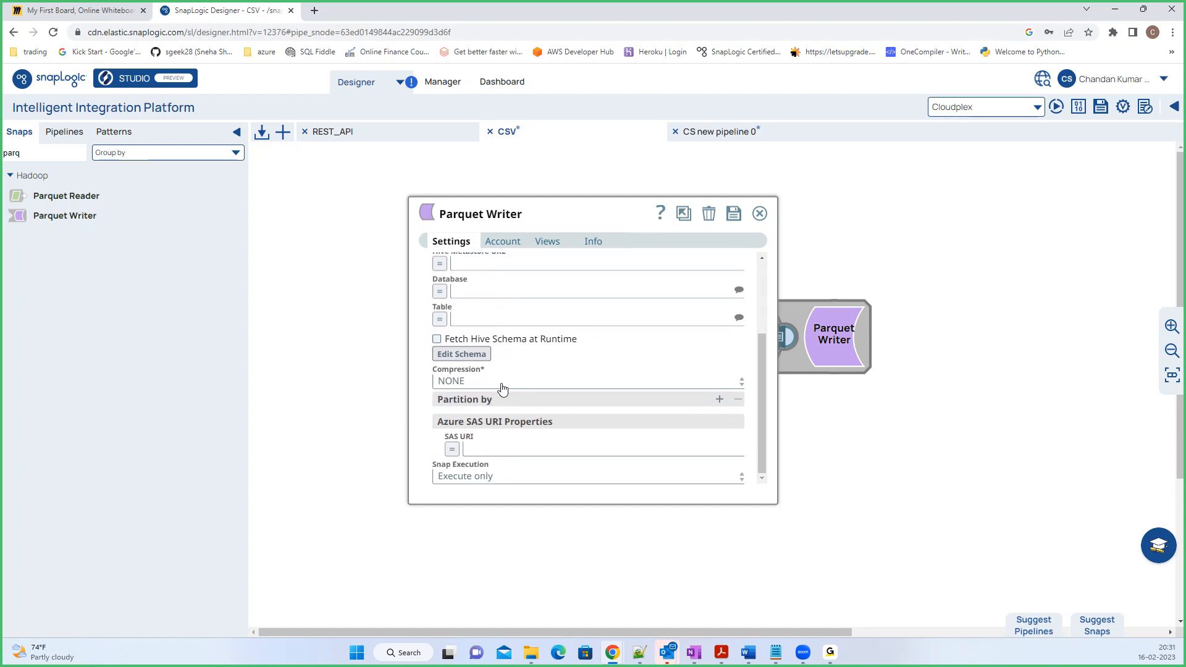
left_click(502, 383)
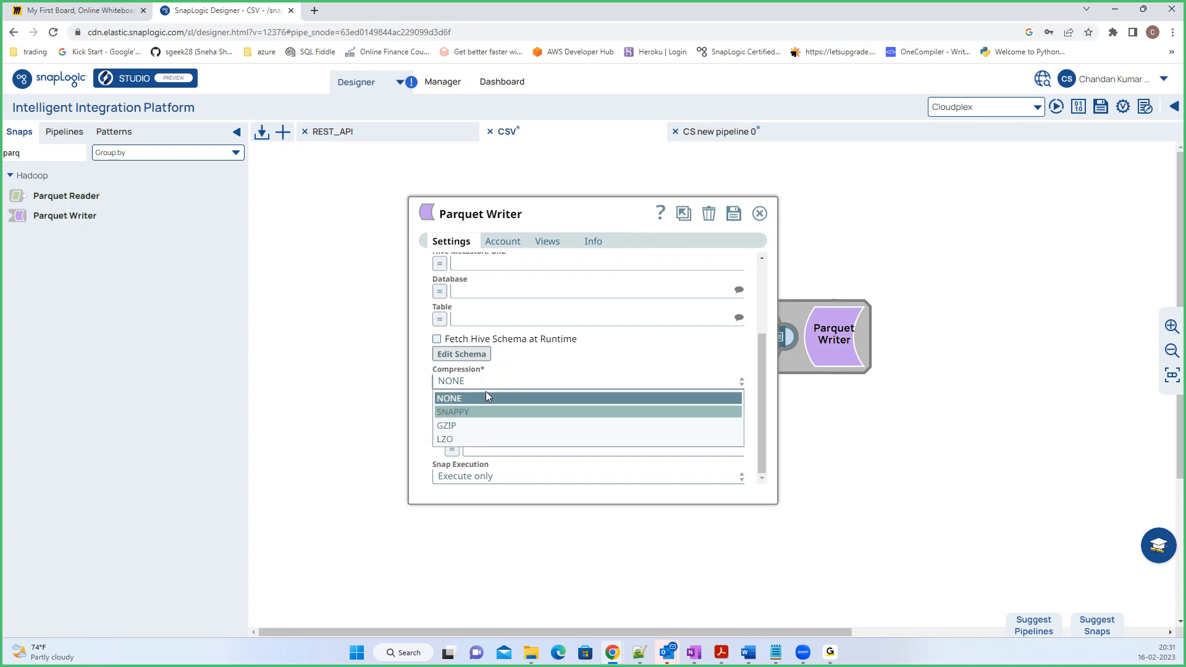
left_click(588, 207)
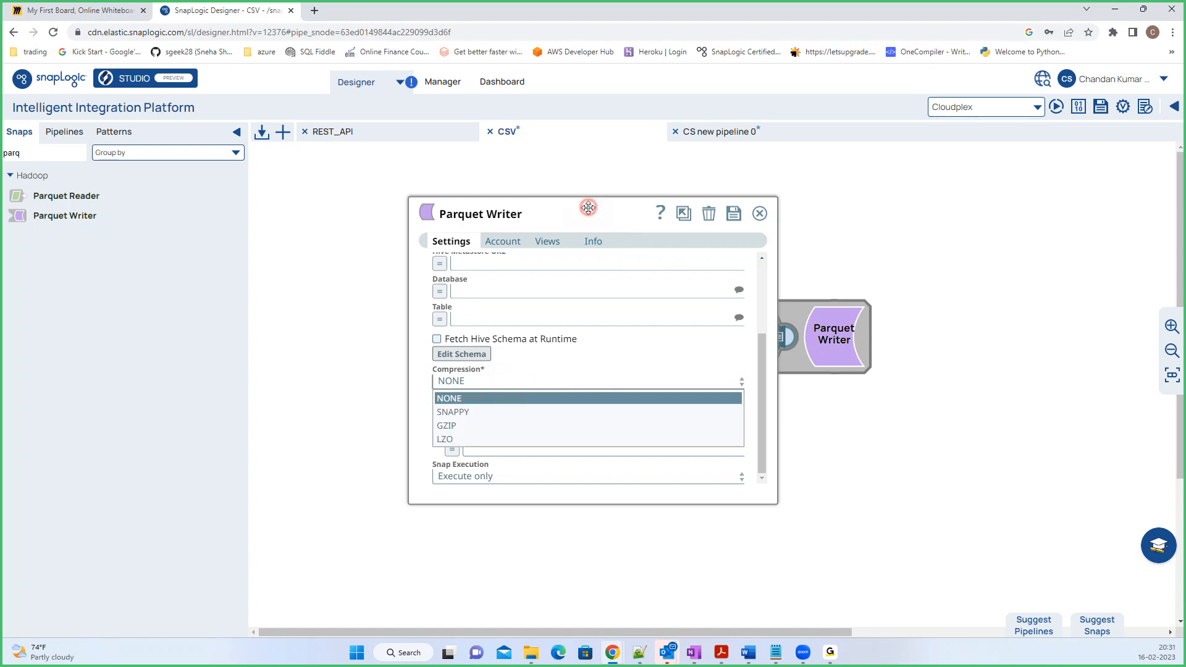
left_click(527, 477)
left_click(469, 496)
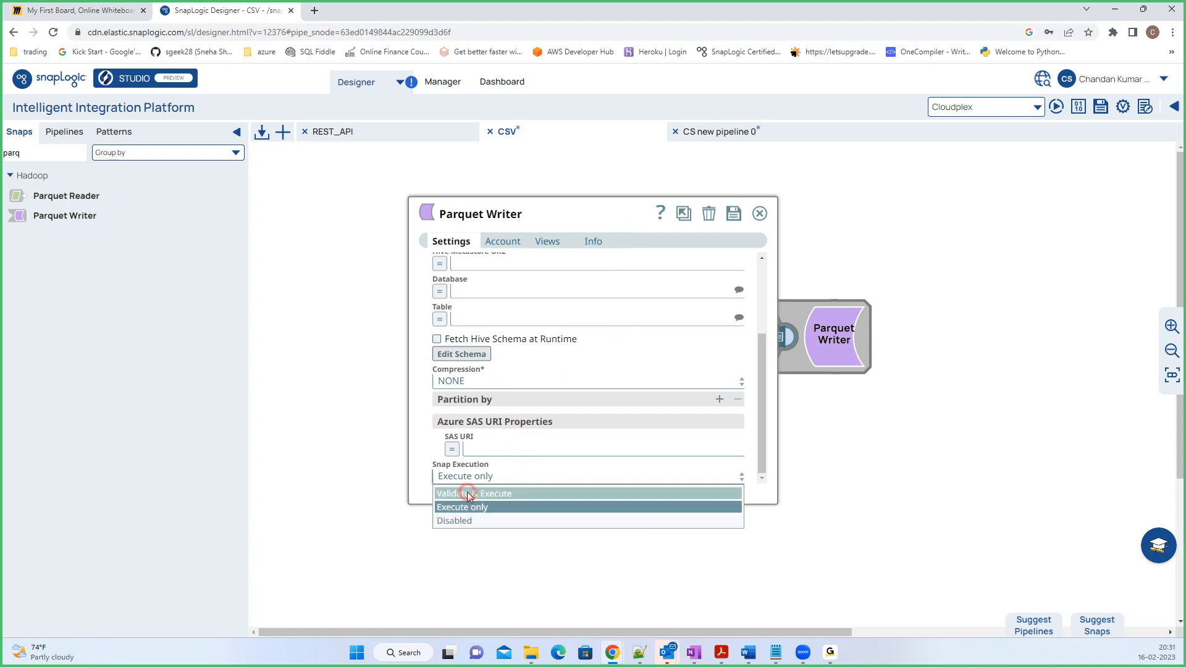
scroll(531, 337, "up", 3)
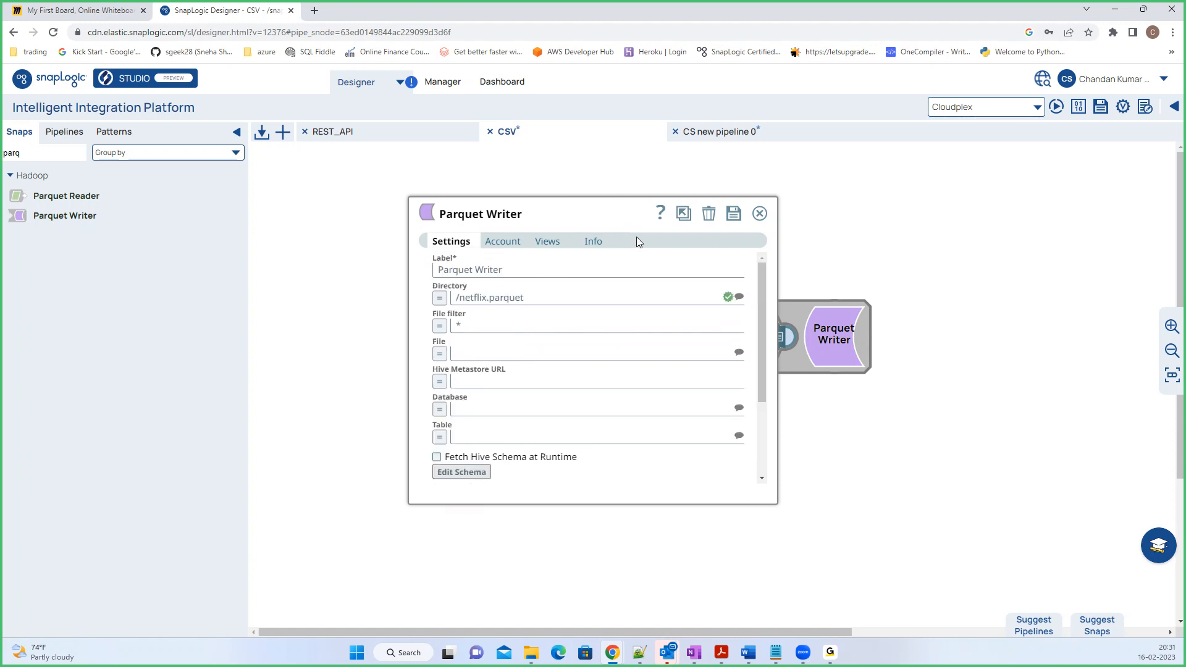
left_click(732, 213)
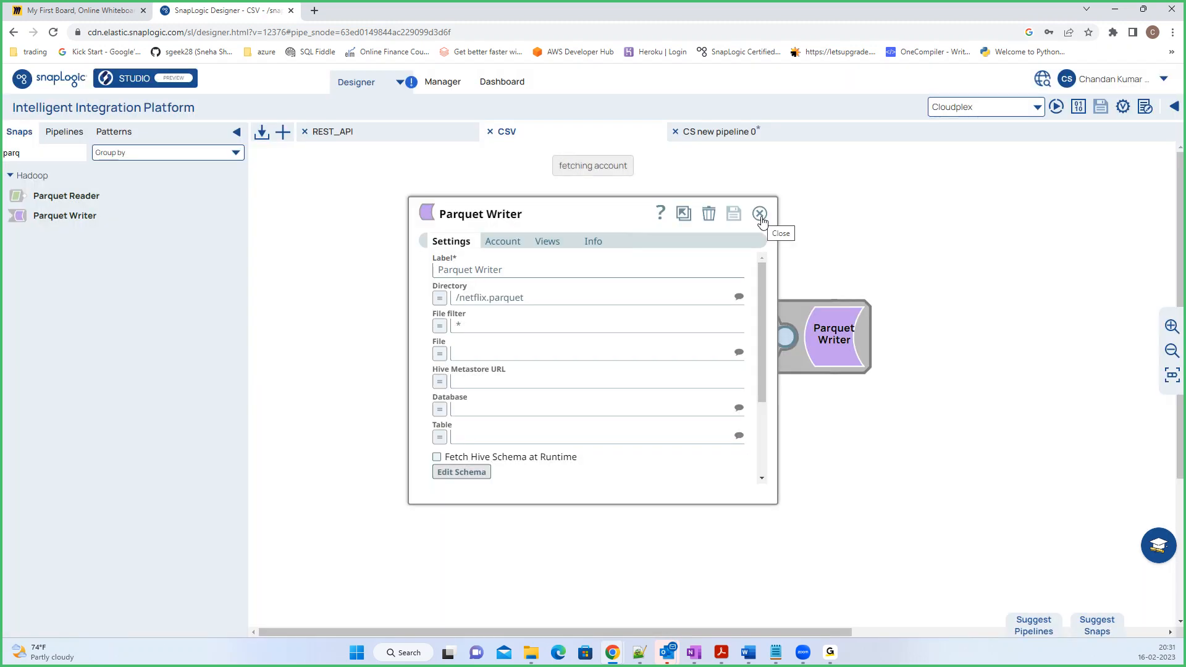
left_click(760, 213)
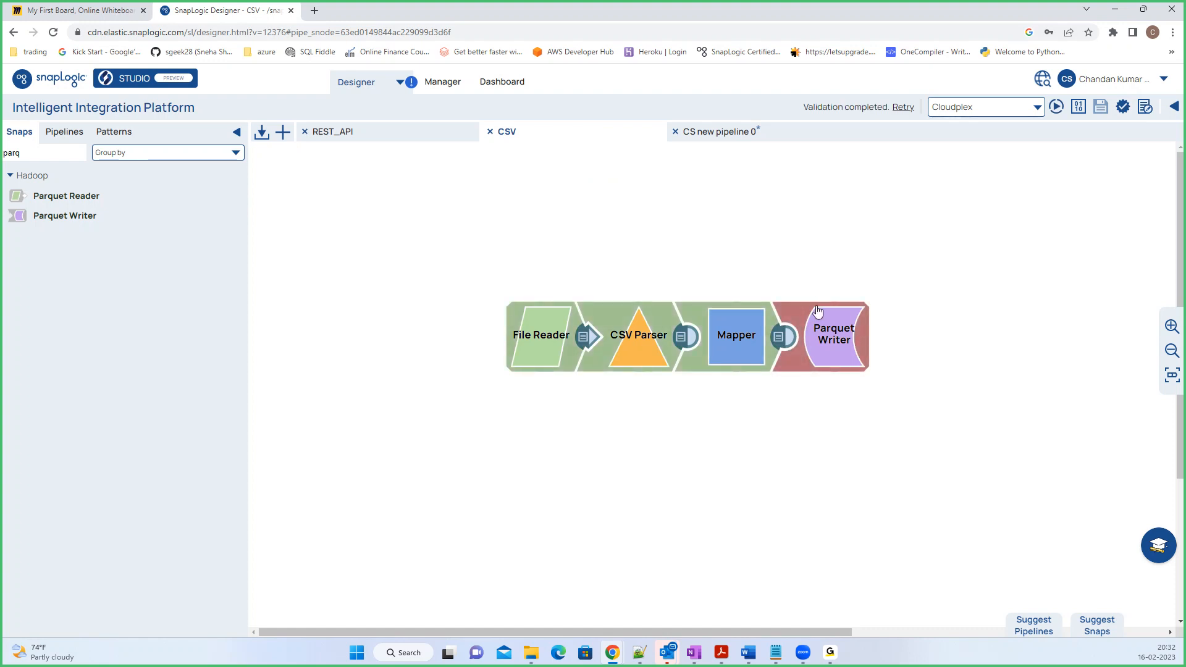
- Reopen the Parquet Writer's settings and copy the directory value /netflix.parquet into its File setting
left_click(835, 332)
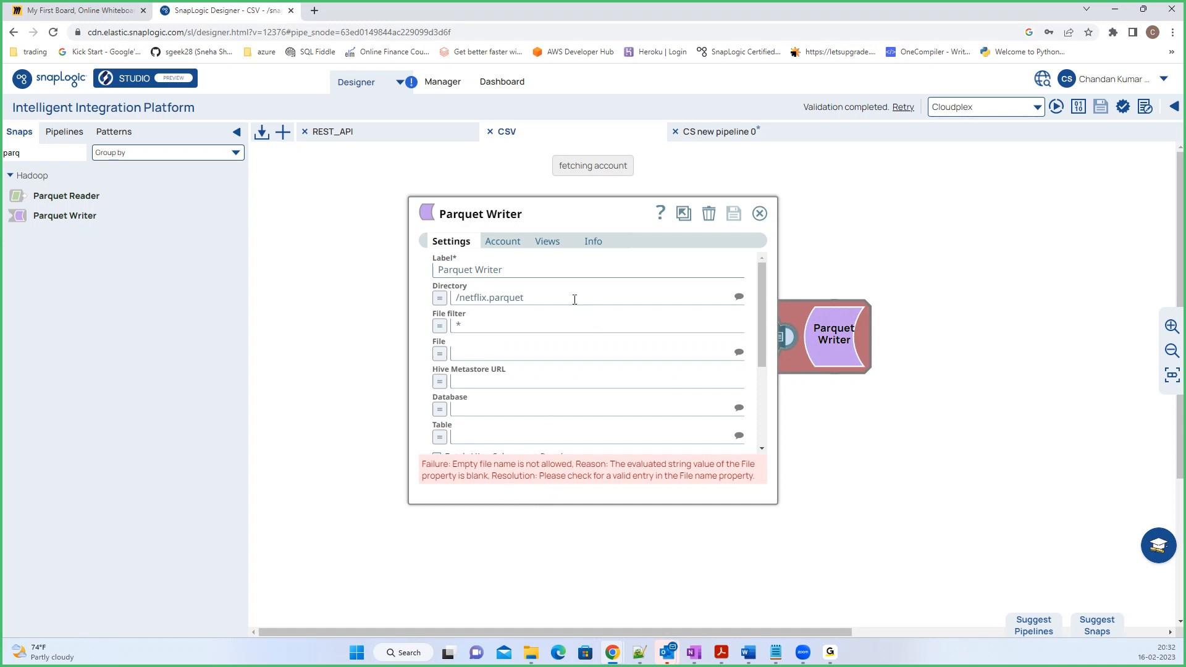
left_click(469, 352)
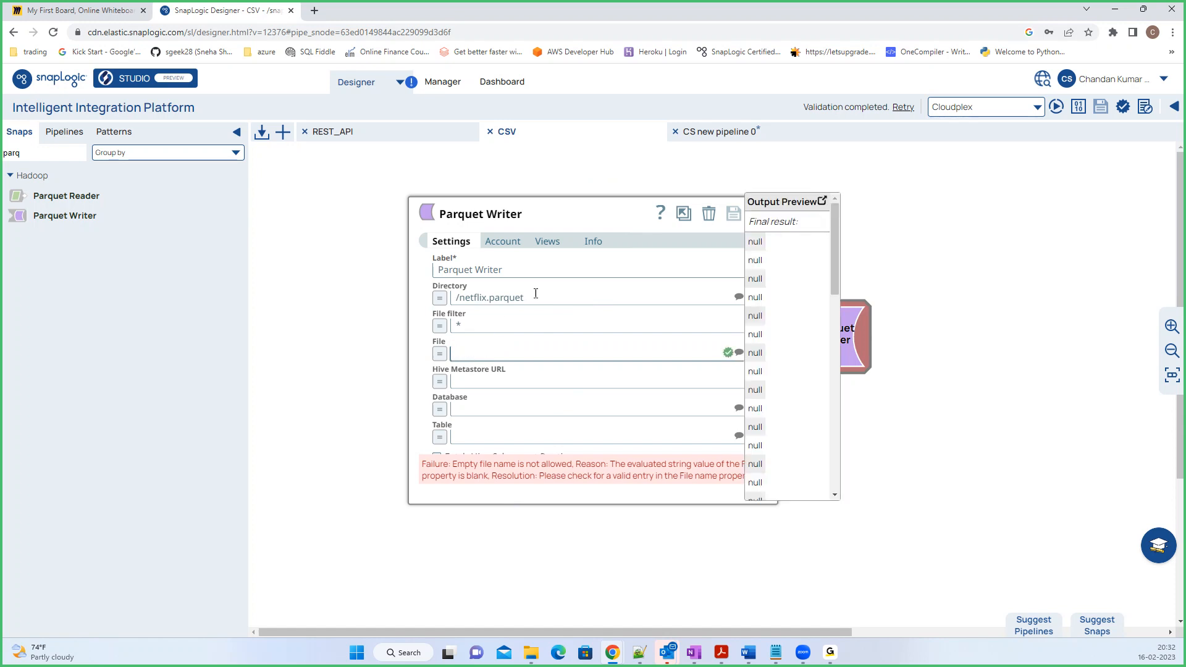
left_click_drag(528, 300, 455, 304)
key("ctrl+c")
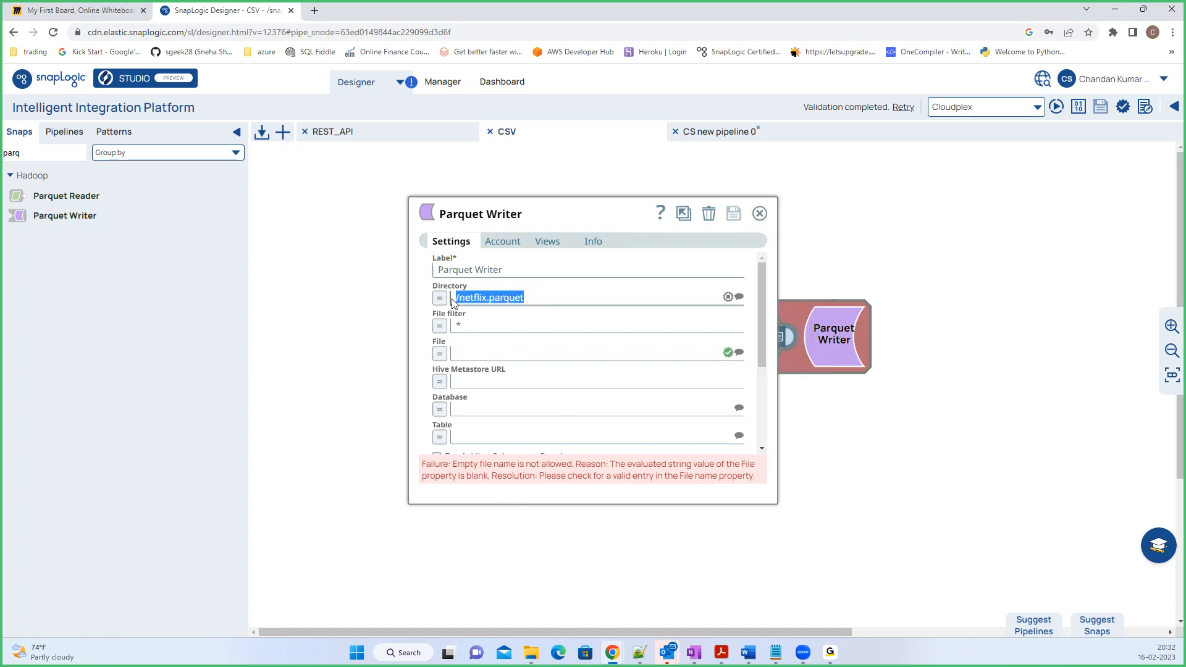
left_click(475, 357)
key("ctrl+v")
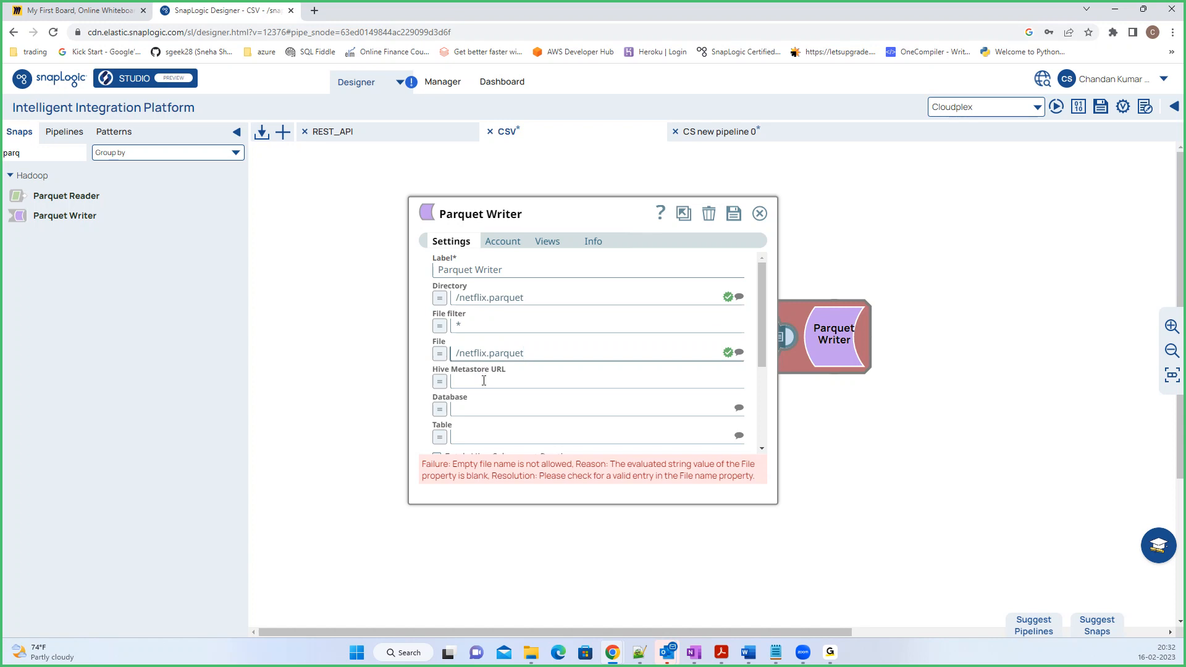
- Check the Parquet Writer's remaining settings, save the snap and validate the CSV pipeline
scroll(484, 380, "down", 1)
scroll(484, 384, "down", 1)
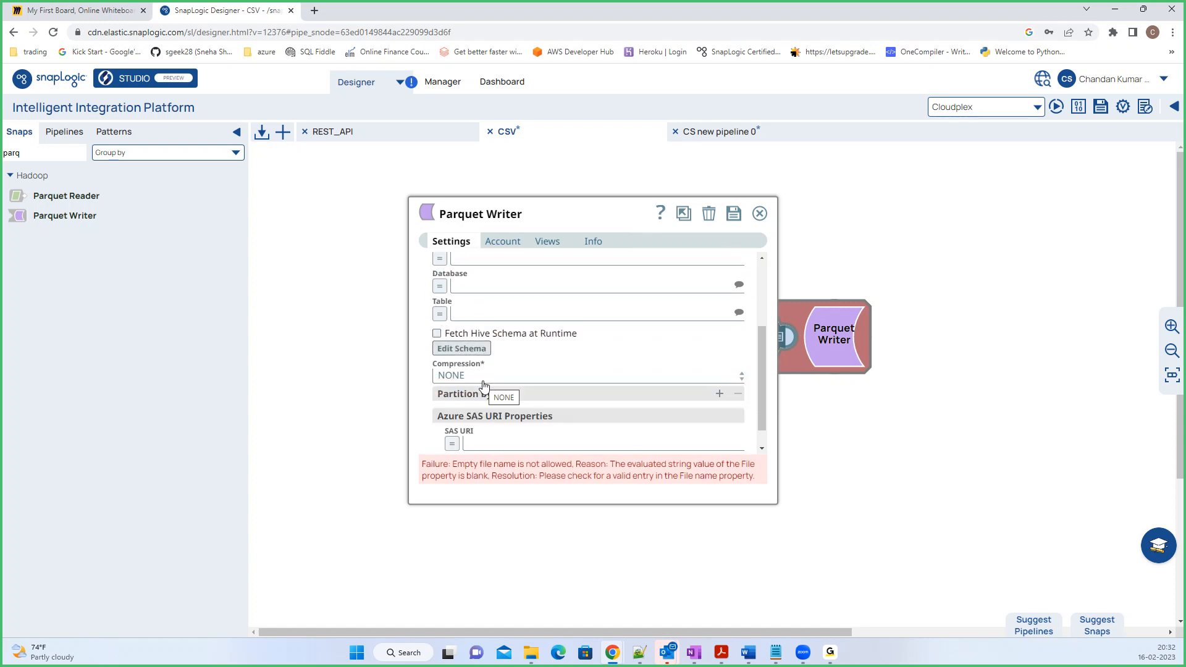
scroll(483, 383, "down", 1)
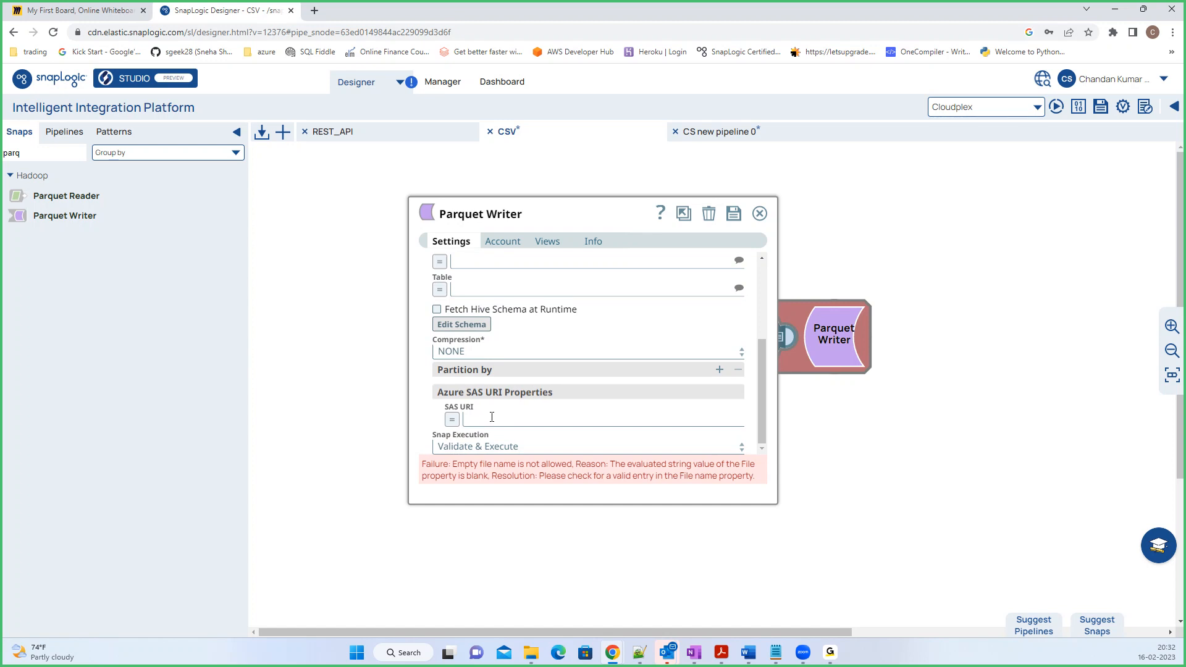
left_click(731, 214)
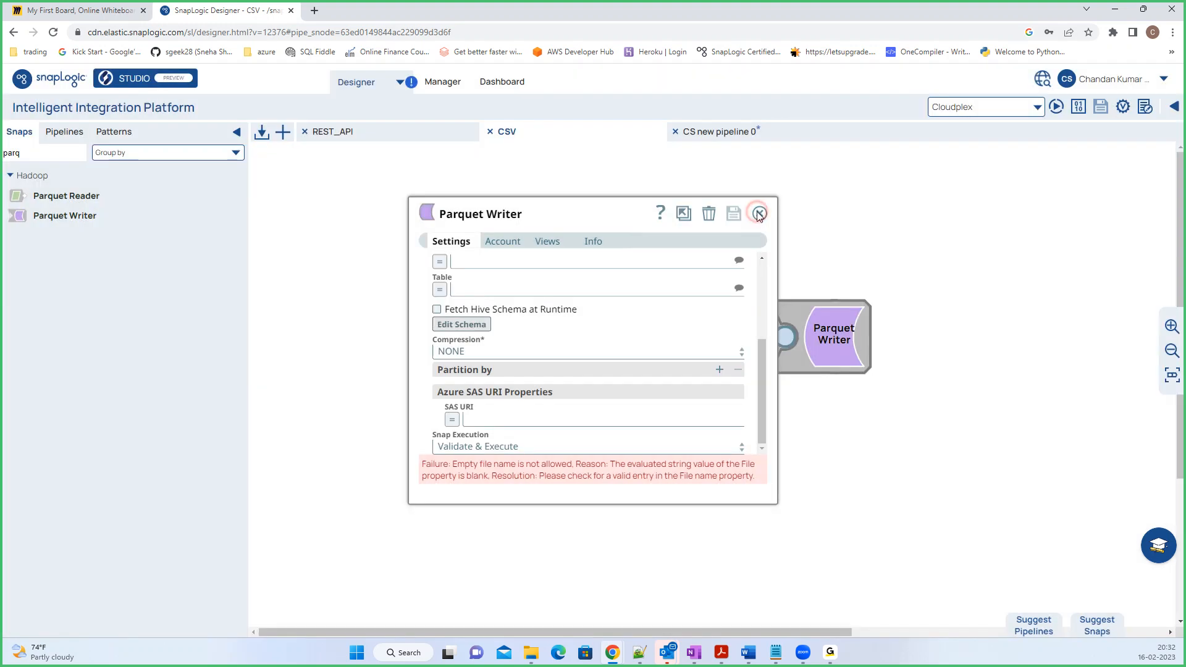
left_click(759, 214)
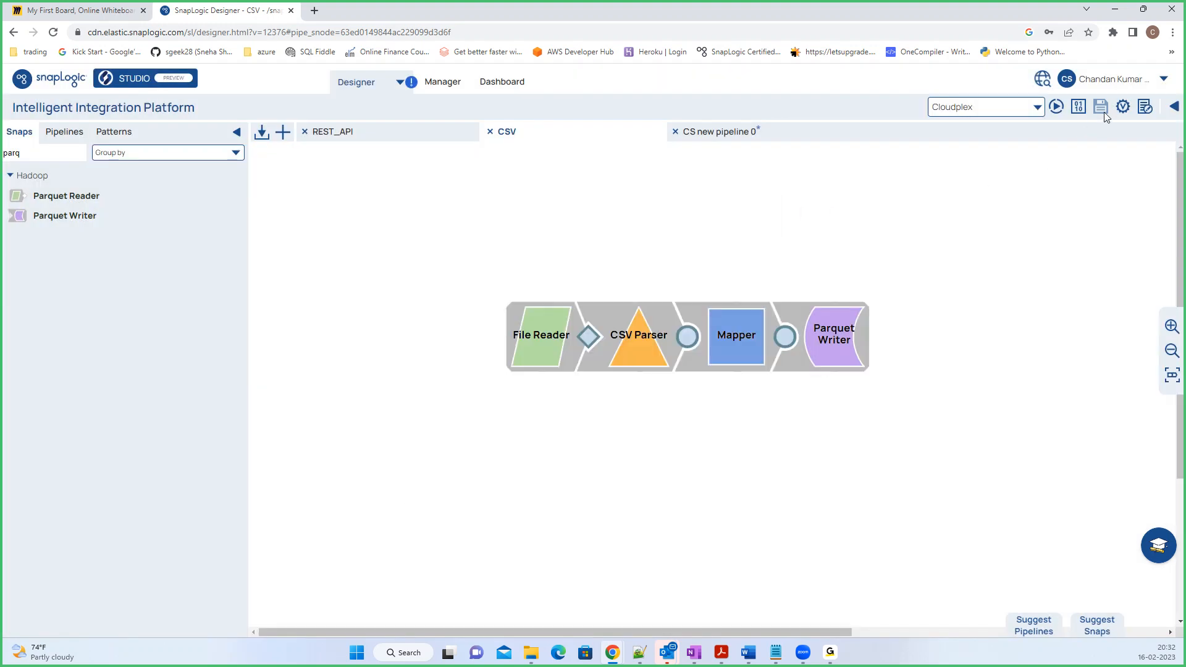
left_click(1123, 106)
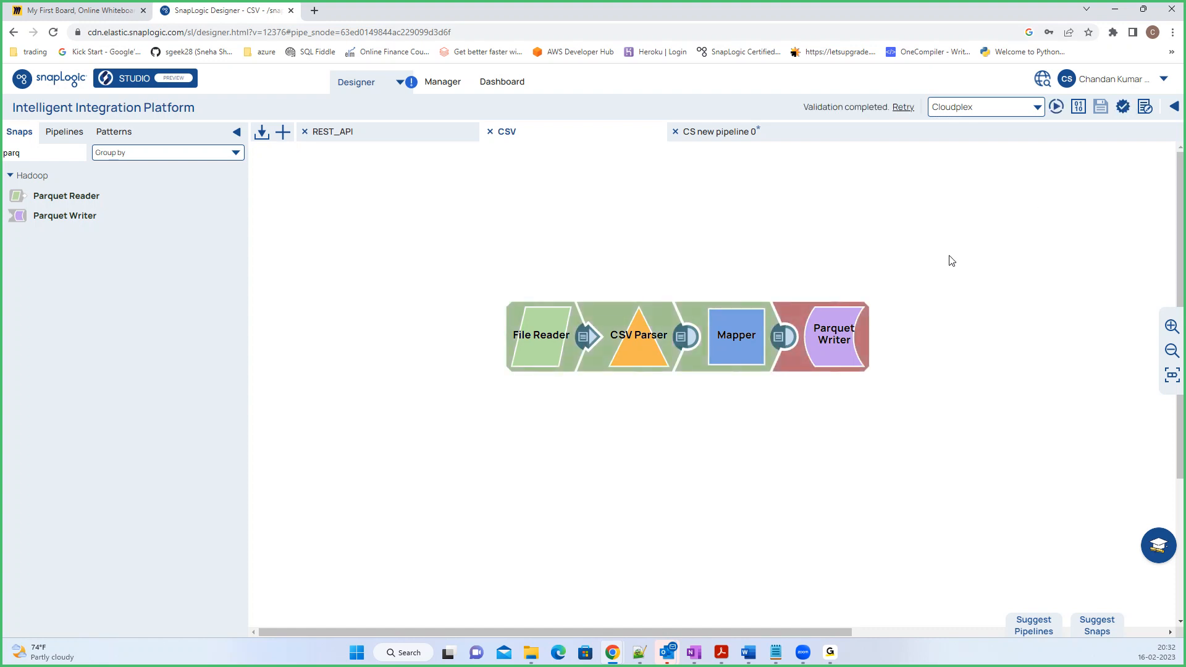
- Review the Parquet Writer's failure message and its account, views and info details
left_click(844, 350)
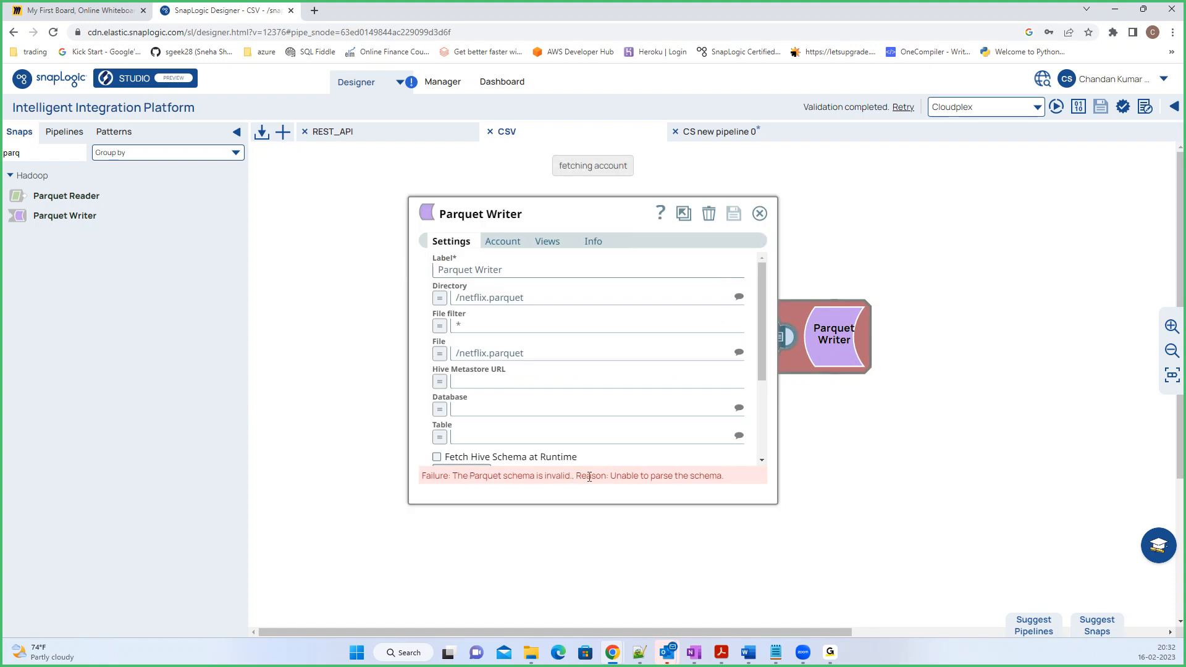
left_click(512, 248)
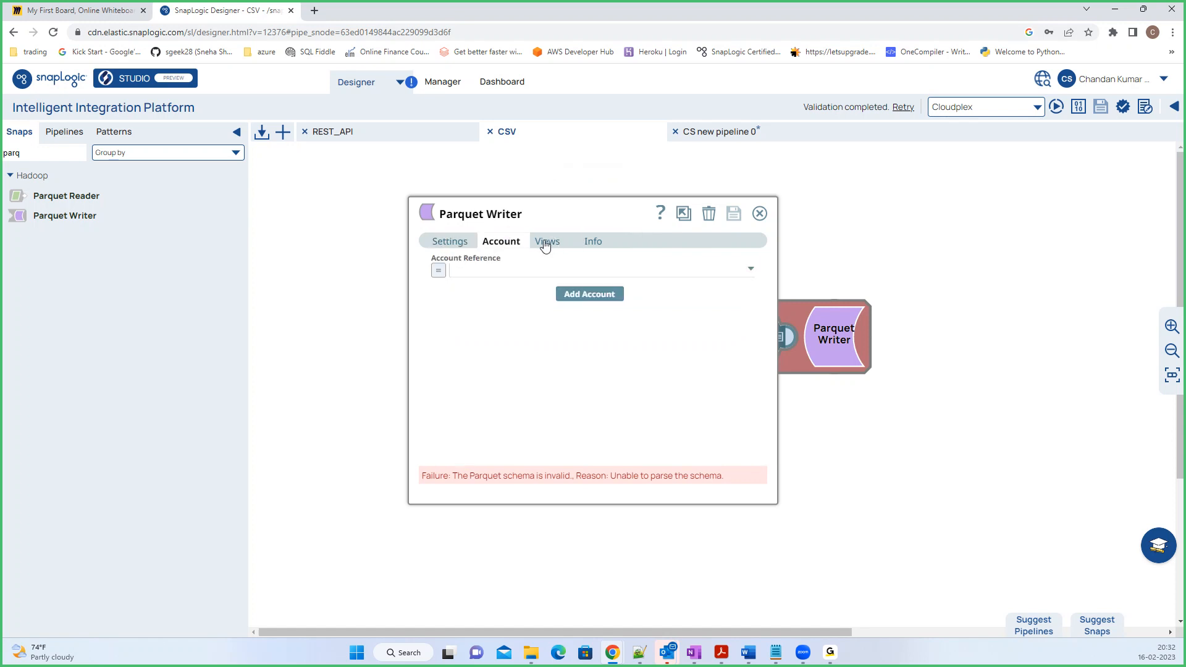
left_click(547, 247)
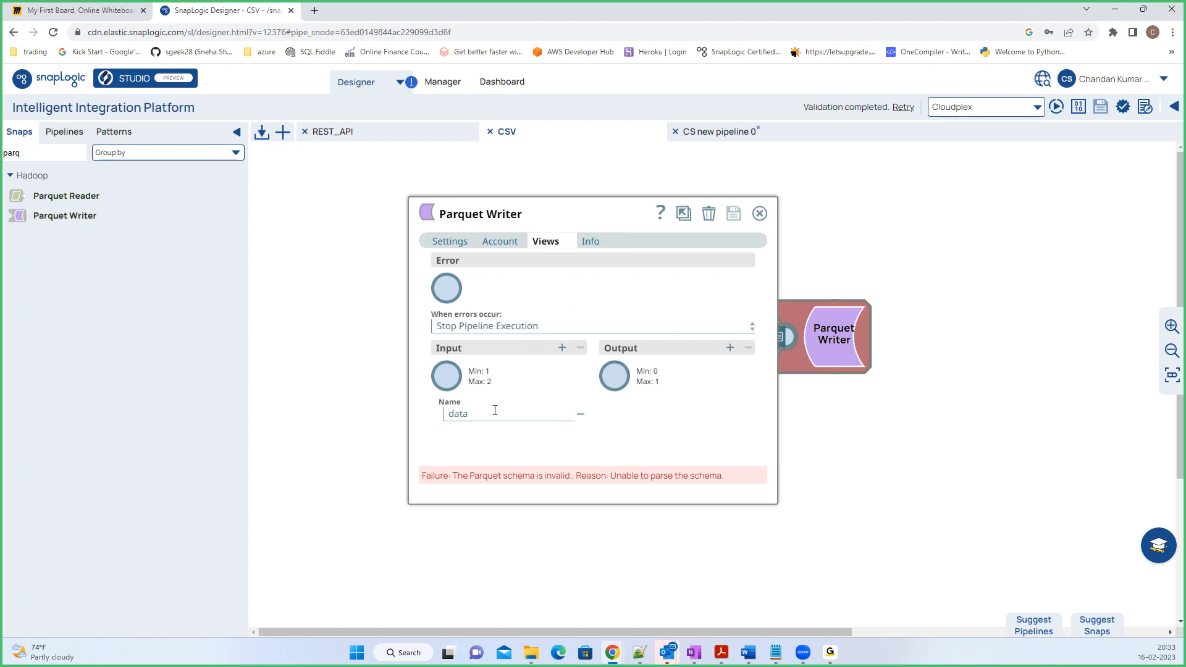
left_click(579, 244)
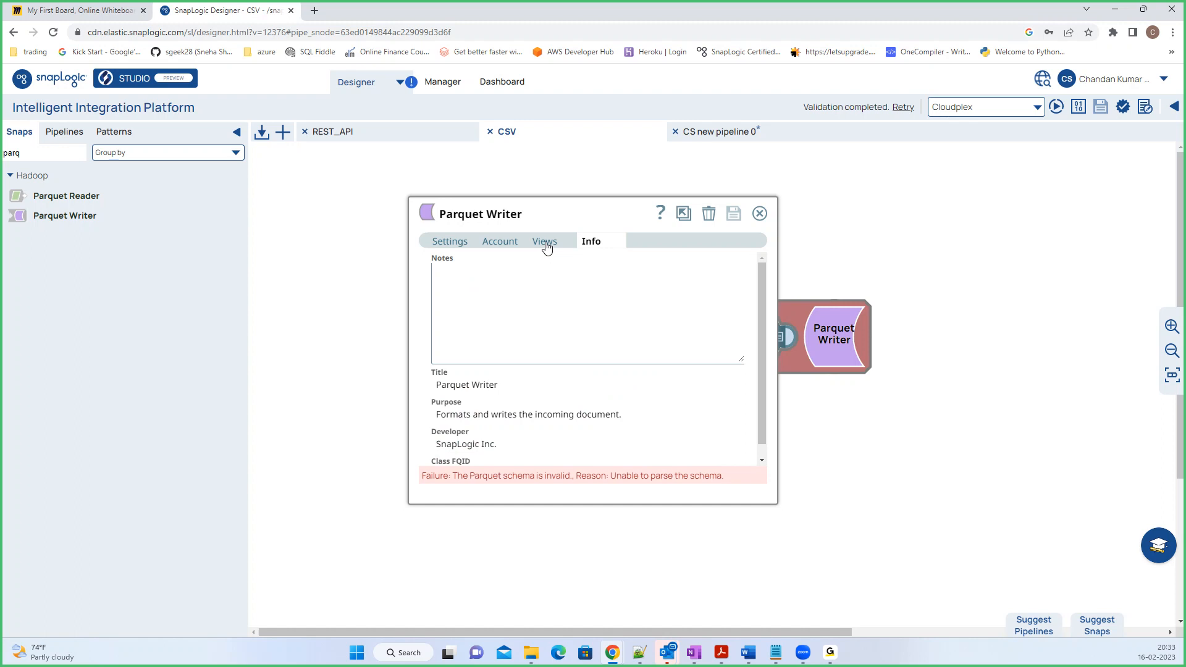
scroll(512, 340, "down", 2)
scroll(511, 340, "up", 2)
left_click(502, 243)
left_click(459, 242)
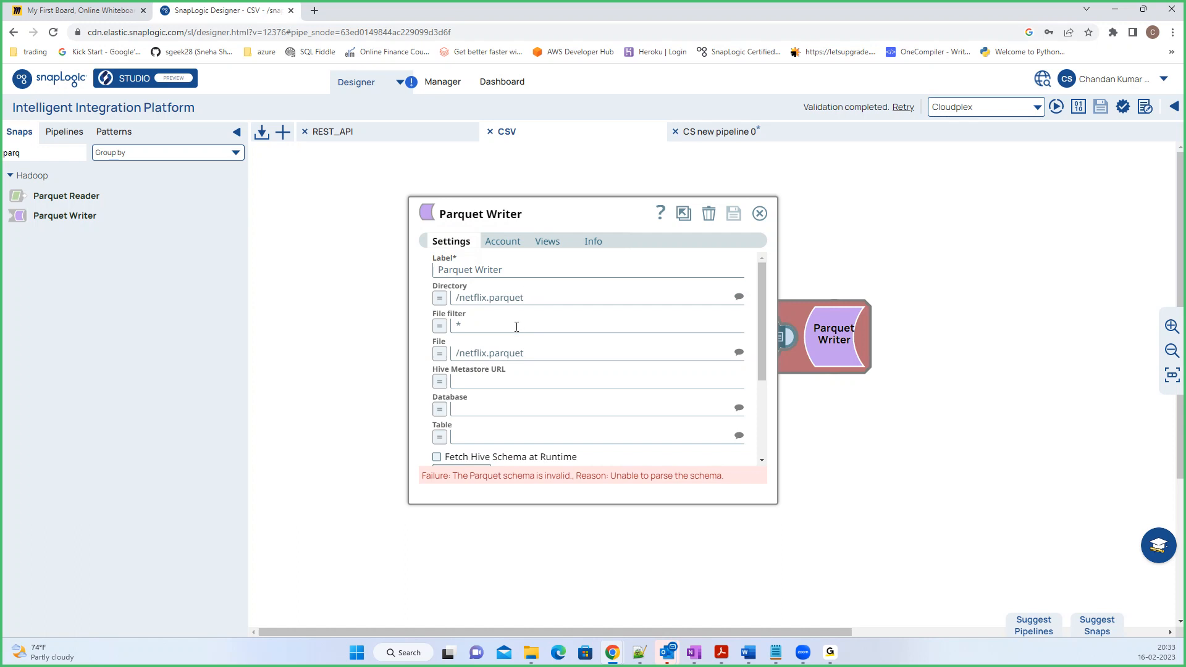
- Examine the Parquet Writer's schema definition without changing it, and preview the Mapper's output data
scroll(508, 418, "down", 4)
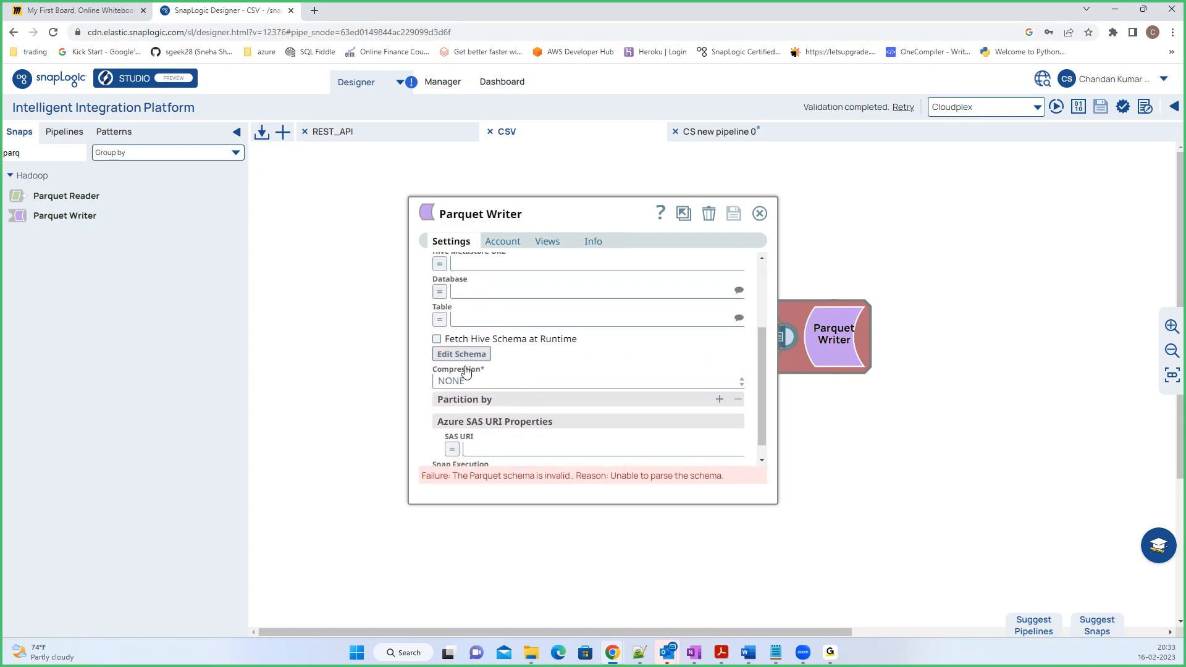
left_click(460, 351)
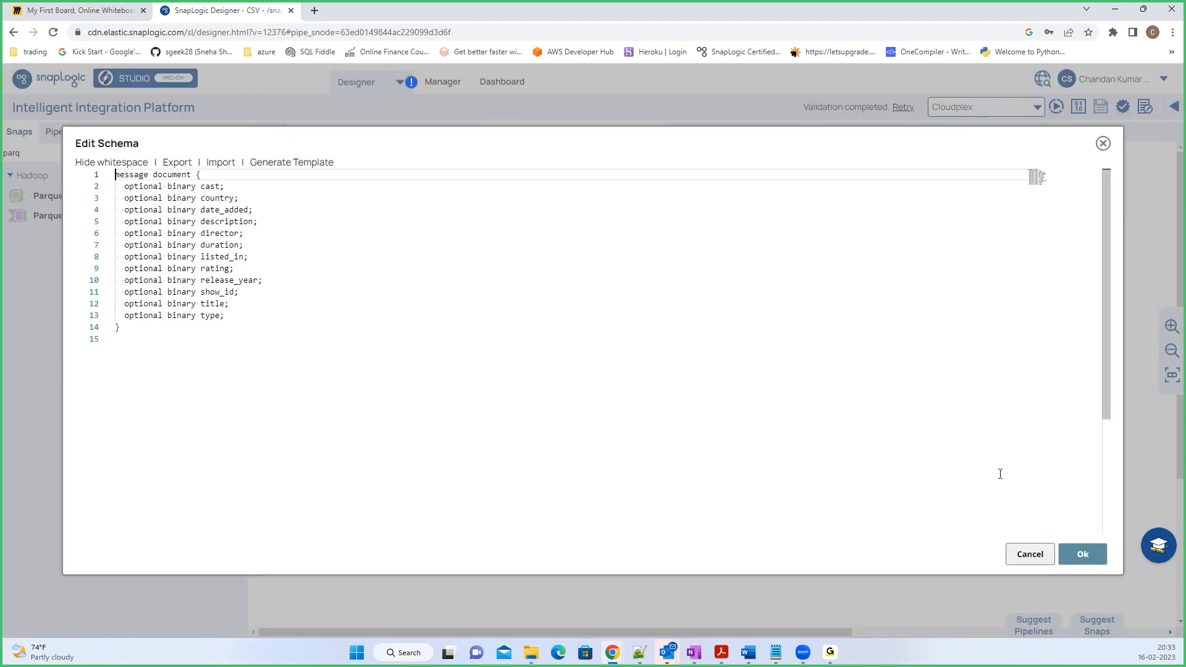
left_click(1040, 550)
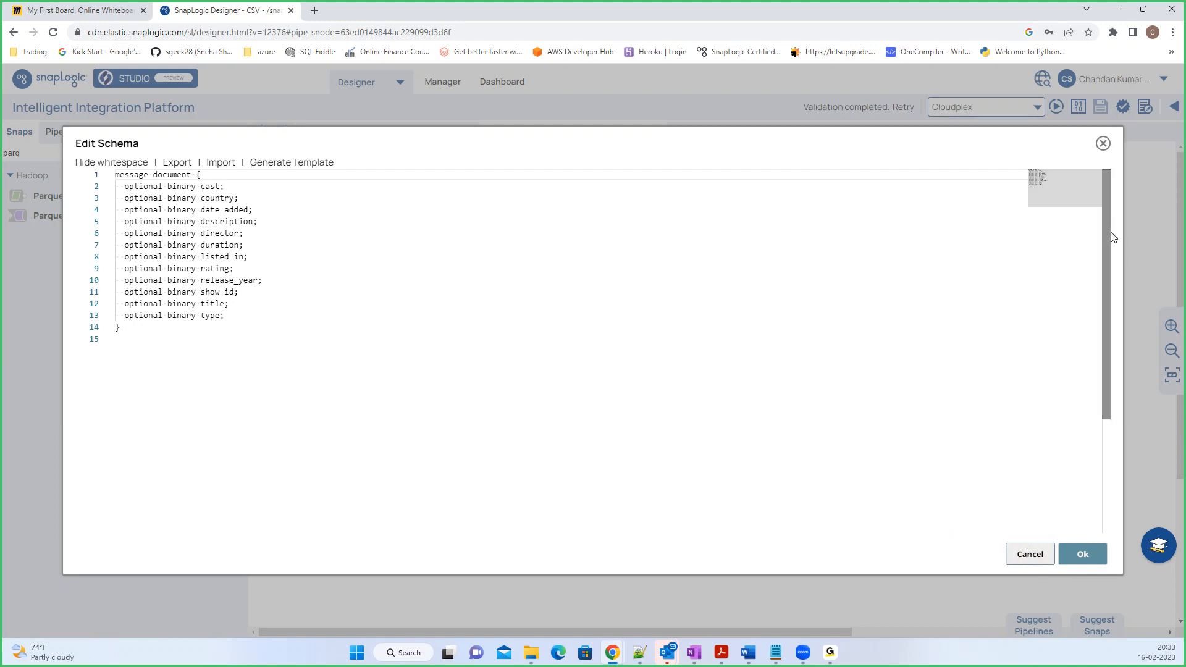
left_click(1101, 143)
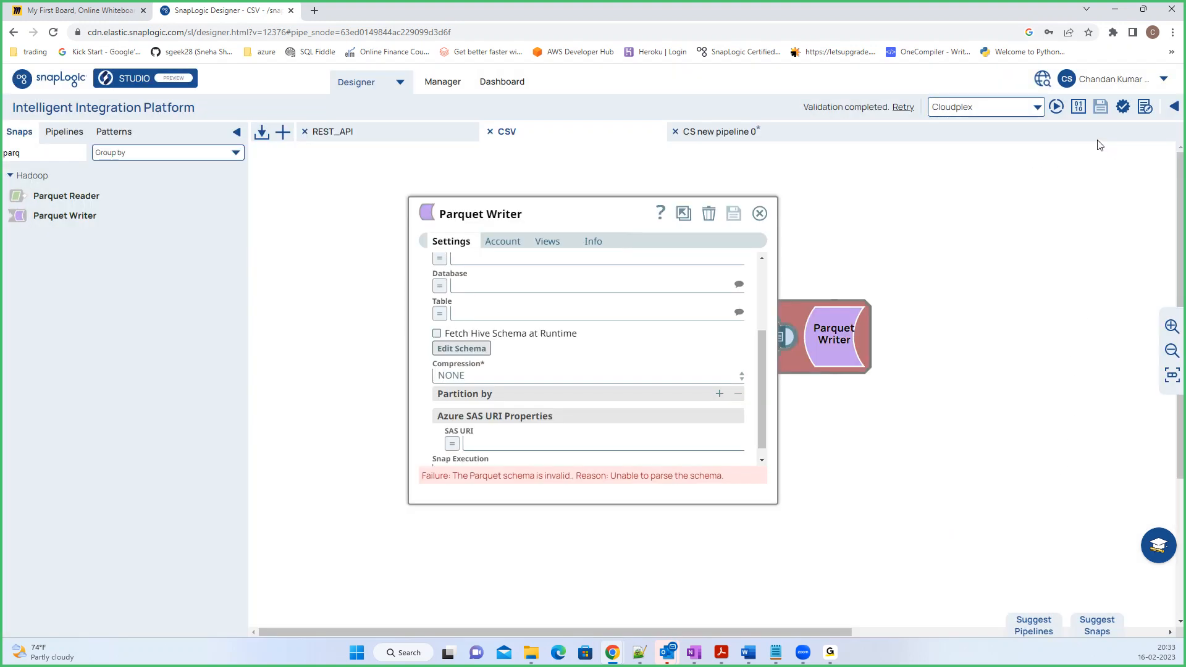
left_click(759, 214)
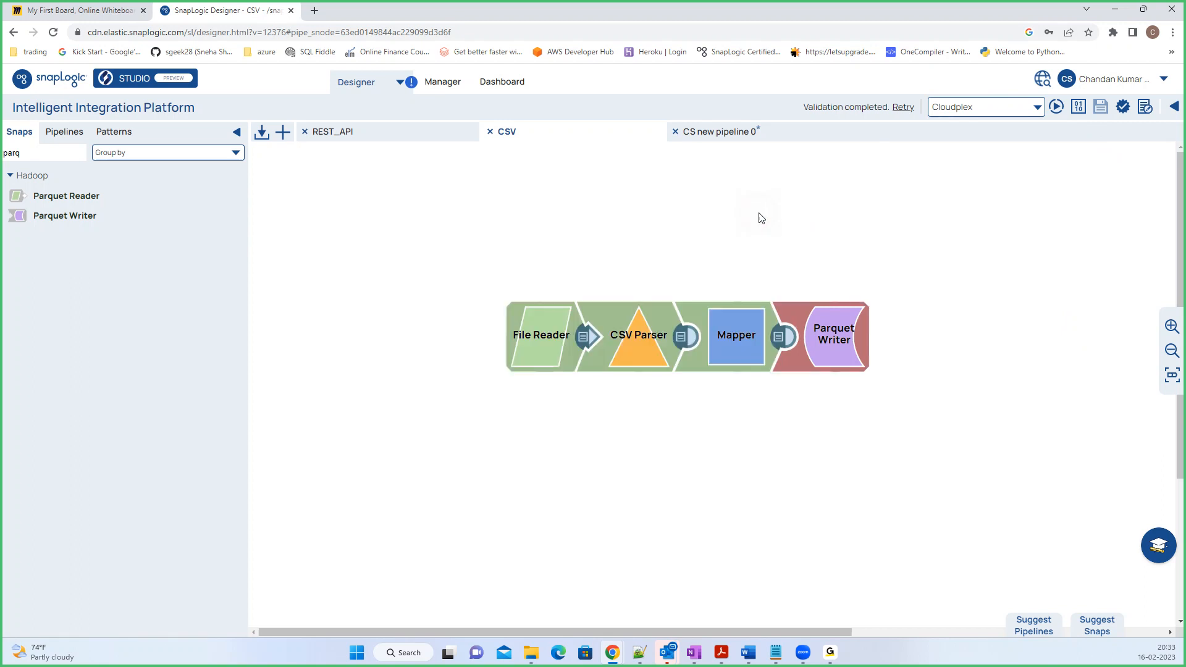
left_click(778, 338)
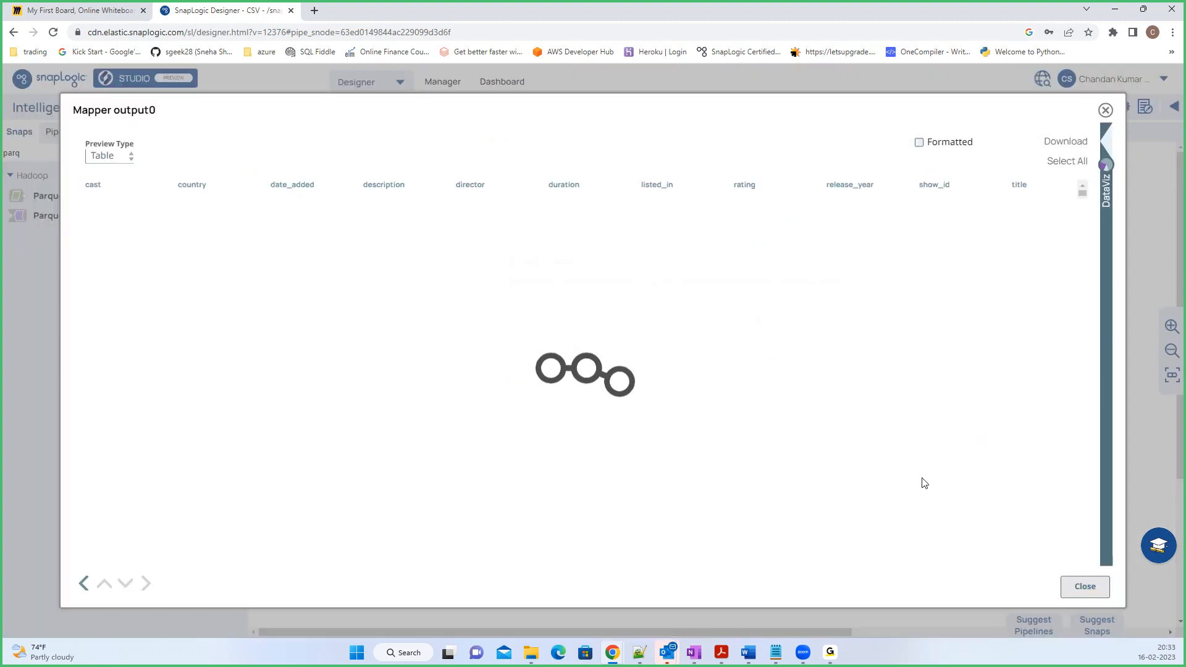
left_click(1085, 587)
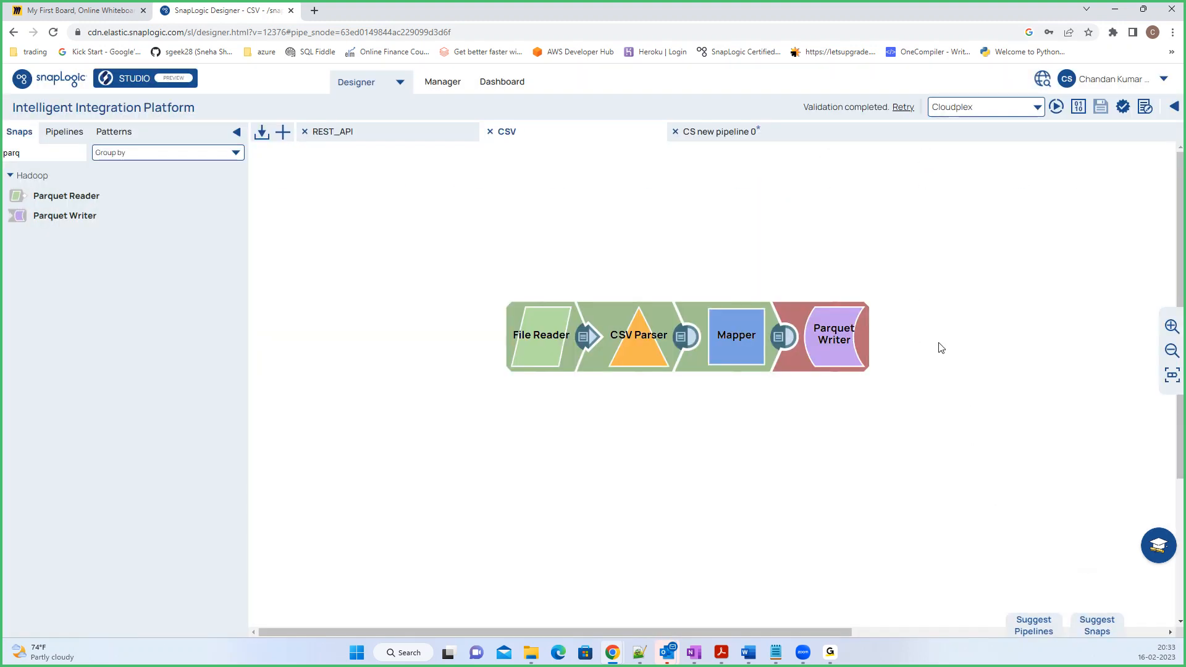
- Enable Fetch Hive Schema at Runtime in the Parquet Writer's settings
left_click(831, 348)
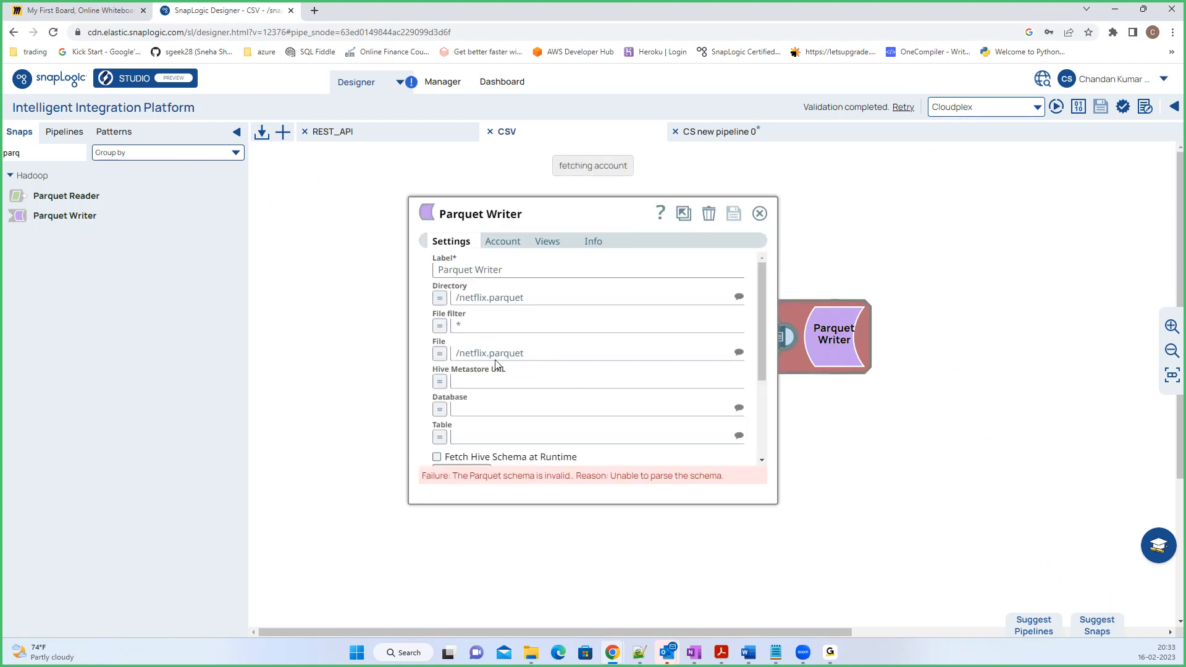
scroll(496, 363, "down", 1)
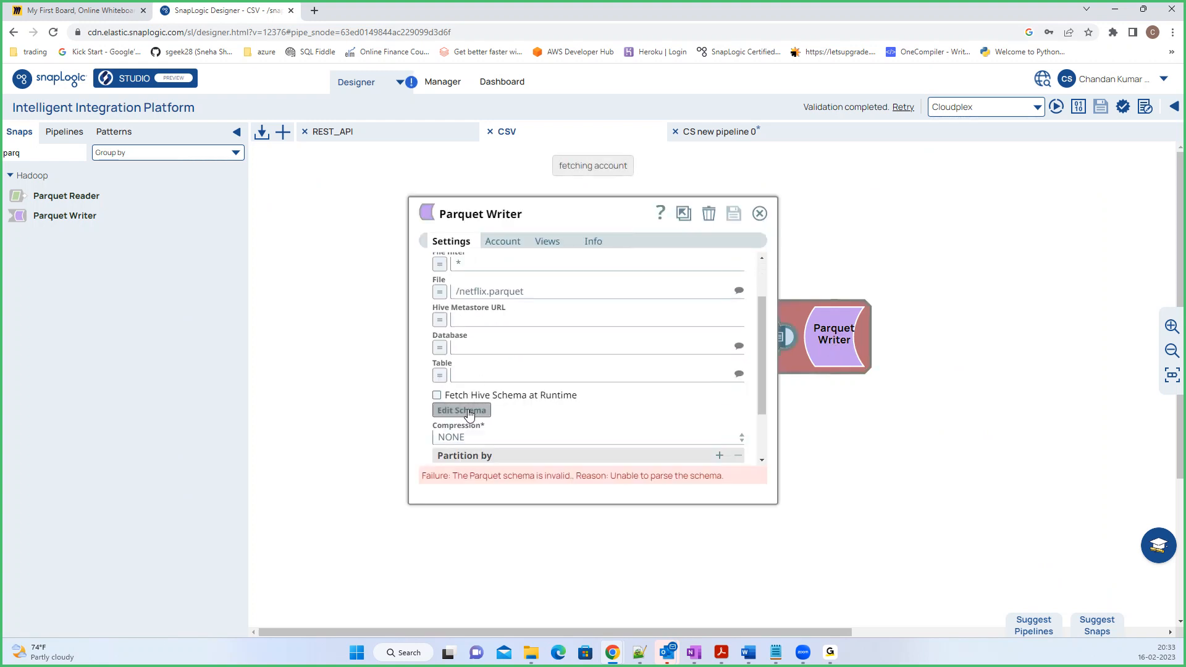
scroll(470, 414, "down", 1)
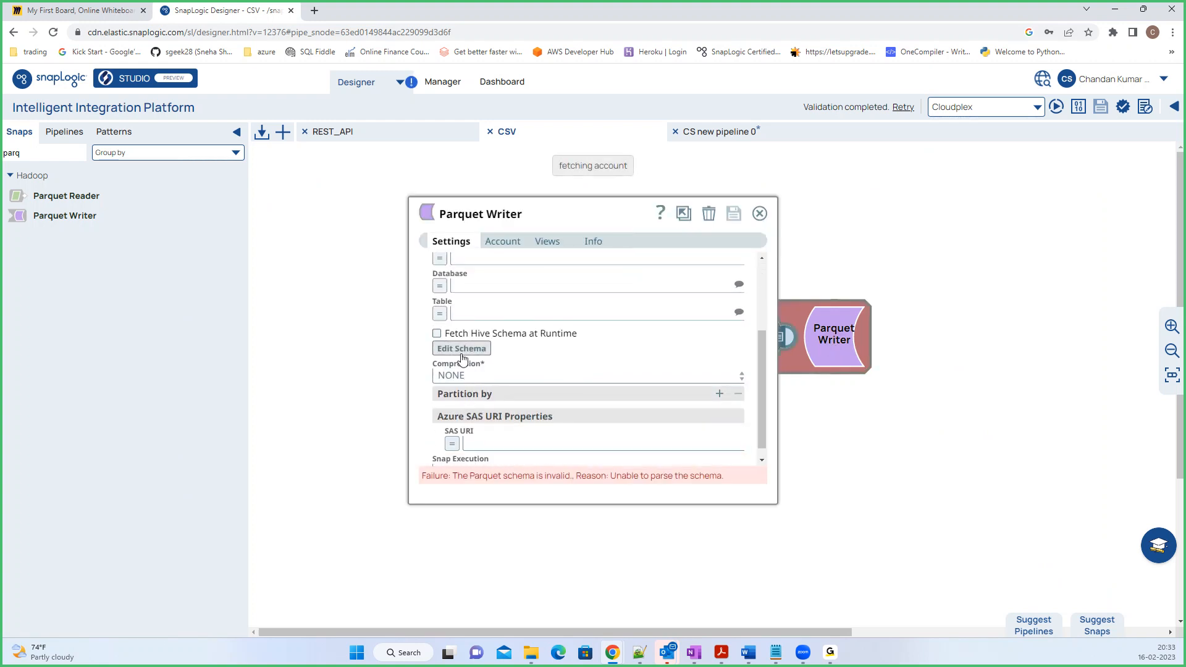
left_click(437, 333)
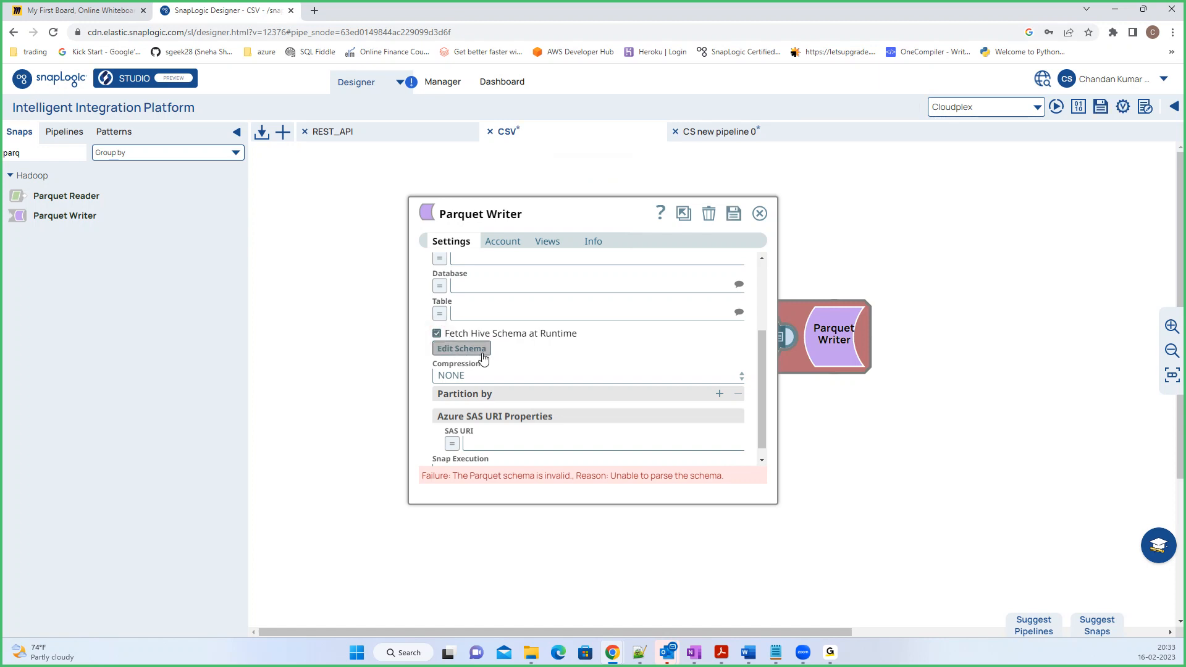
- Open the Parquet Writer's schema, check the files available for import, and generate a schema template
scroll(522, 385, "down", 1)
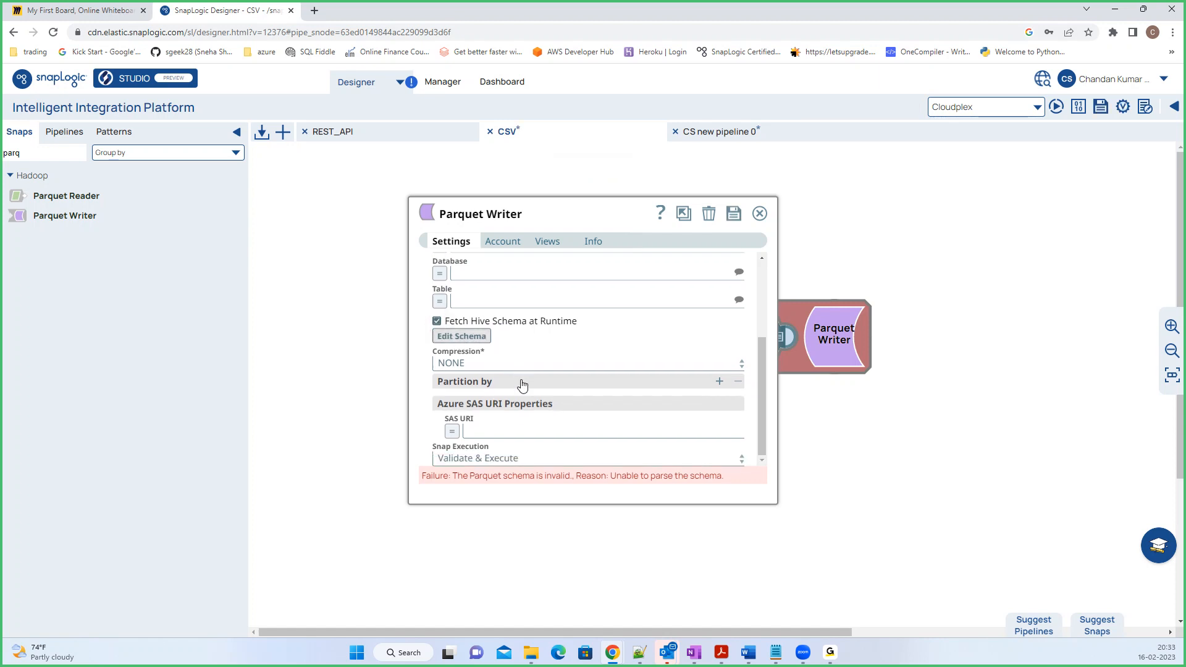
left_click(469, 337)
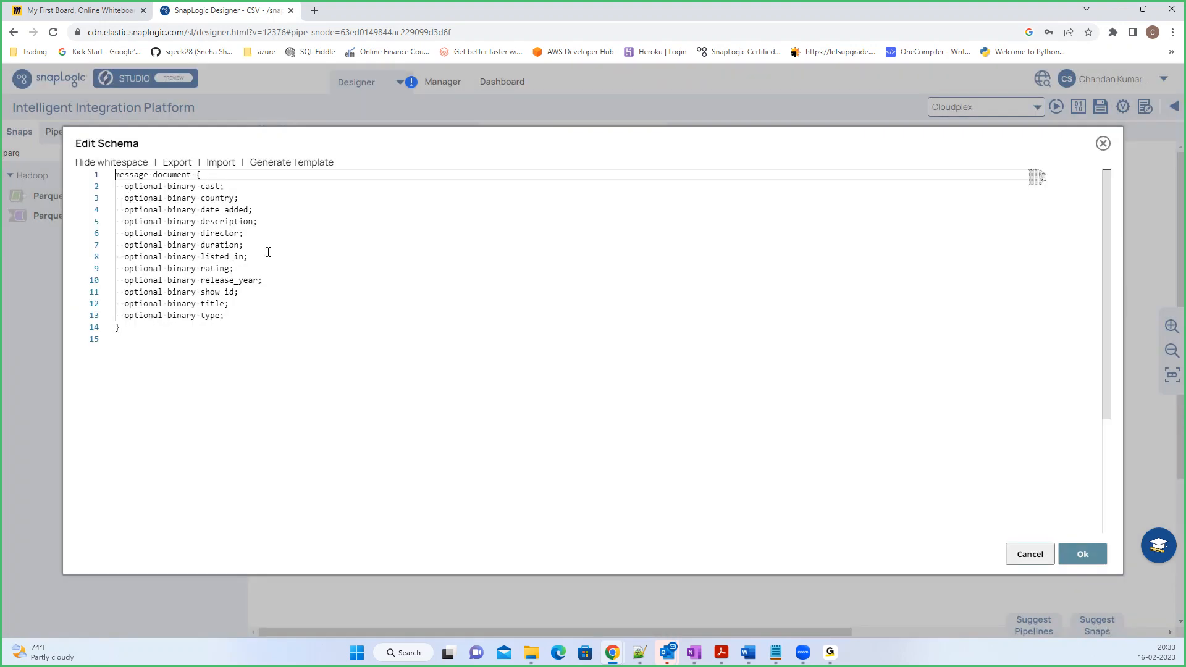
left_click(215, 164)
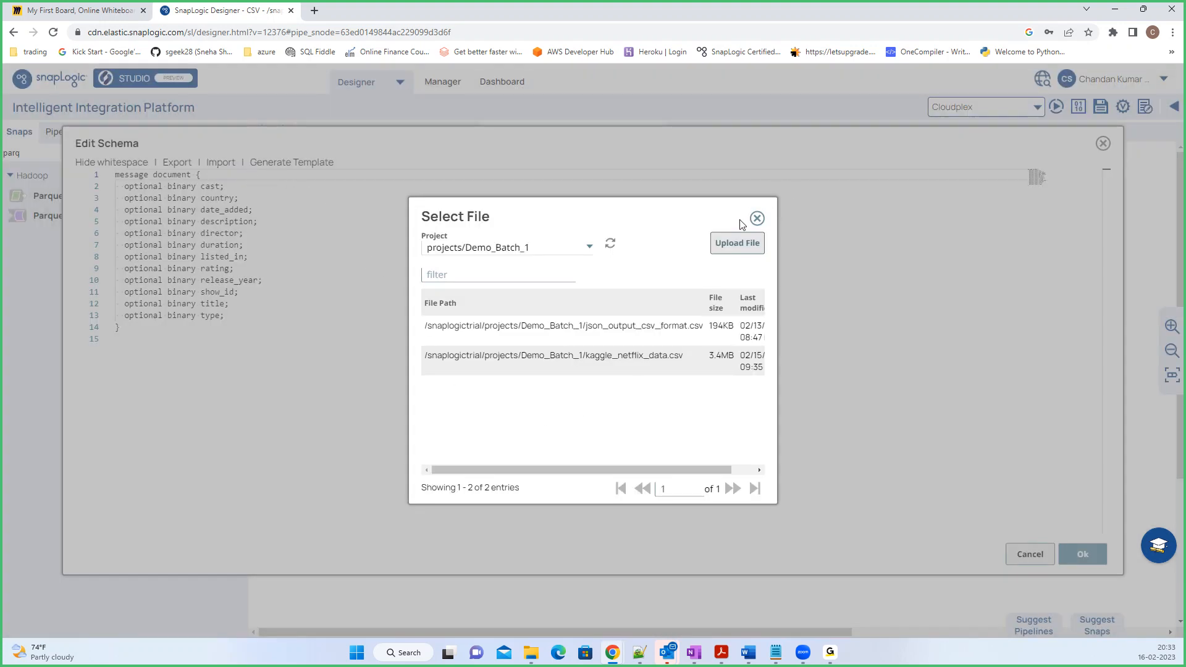
left_click(756, 218)
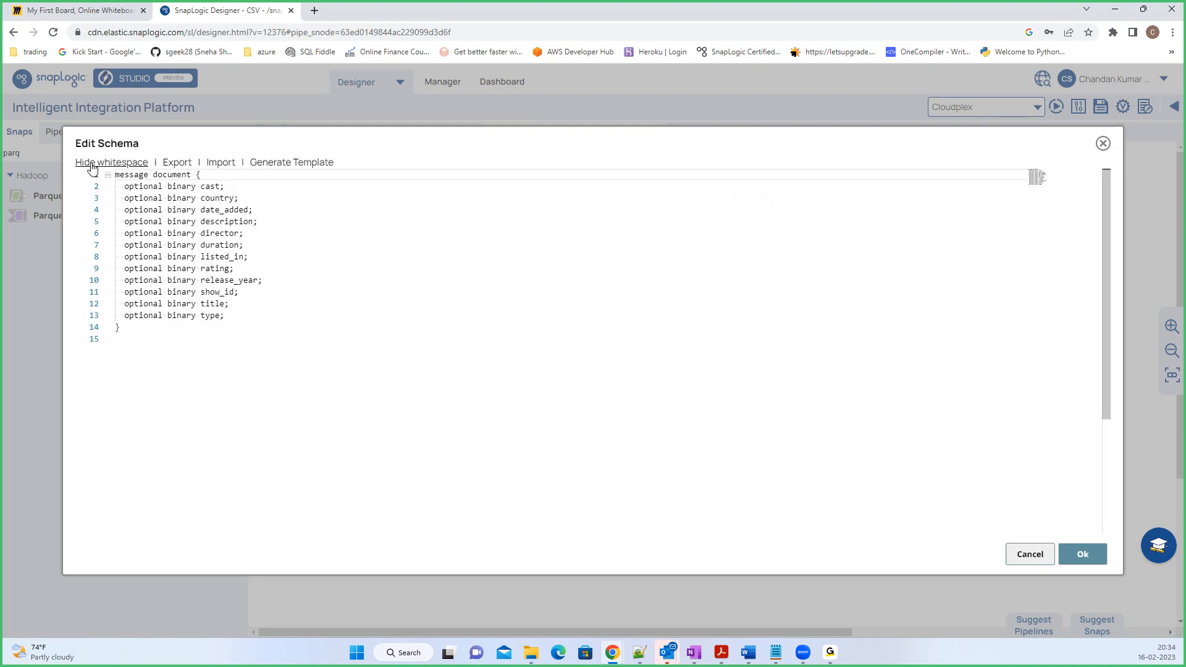
left_click(279, 163)
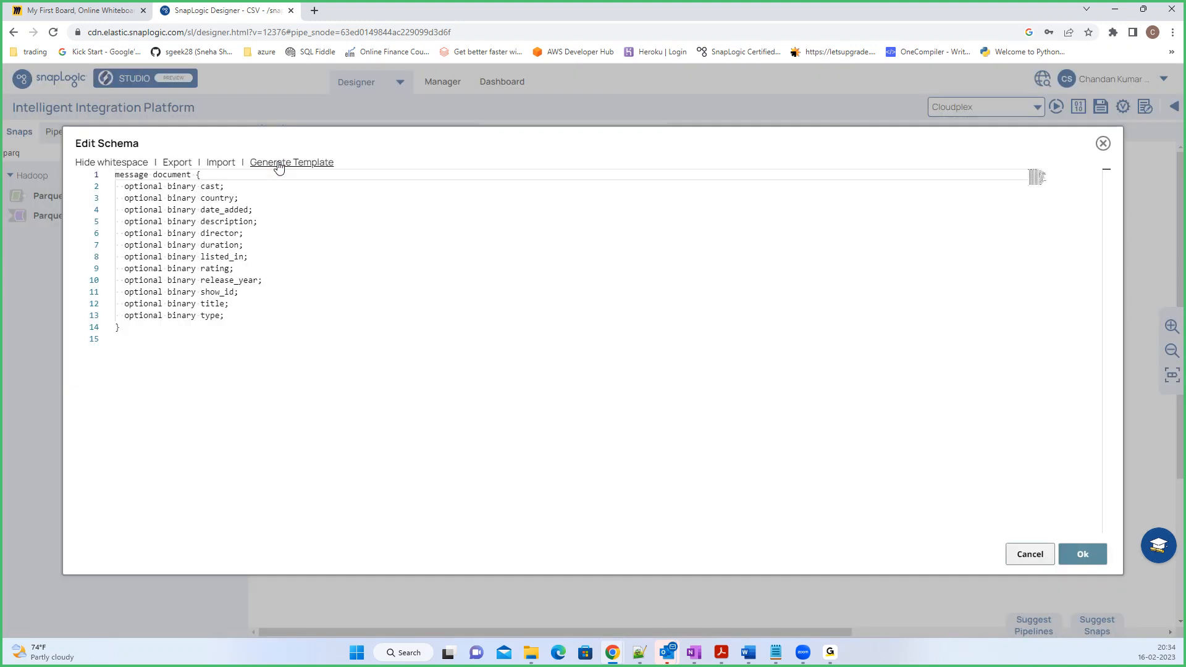
left_click(279, 164)
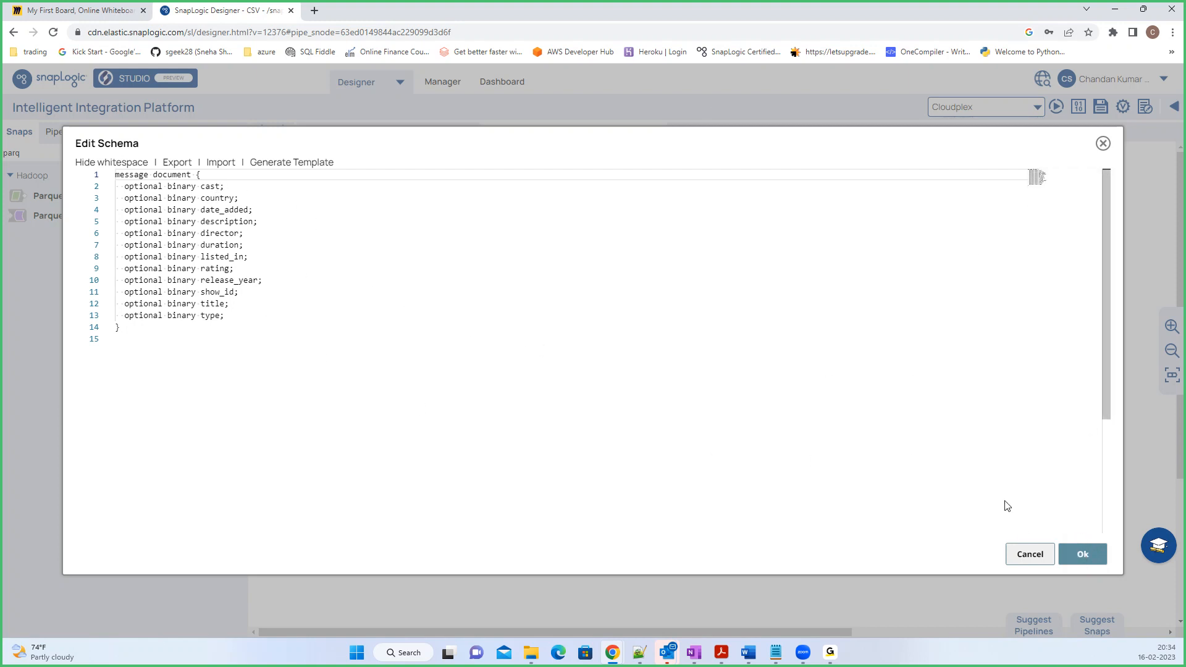
- Inspect the cast column's name and binary type, try to confirm the schema, and close the schema editor
double_click(209, 185)
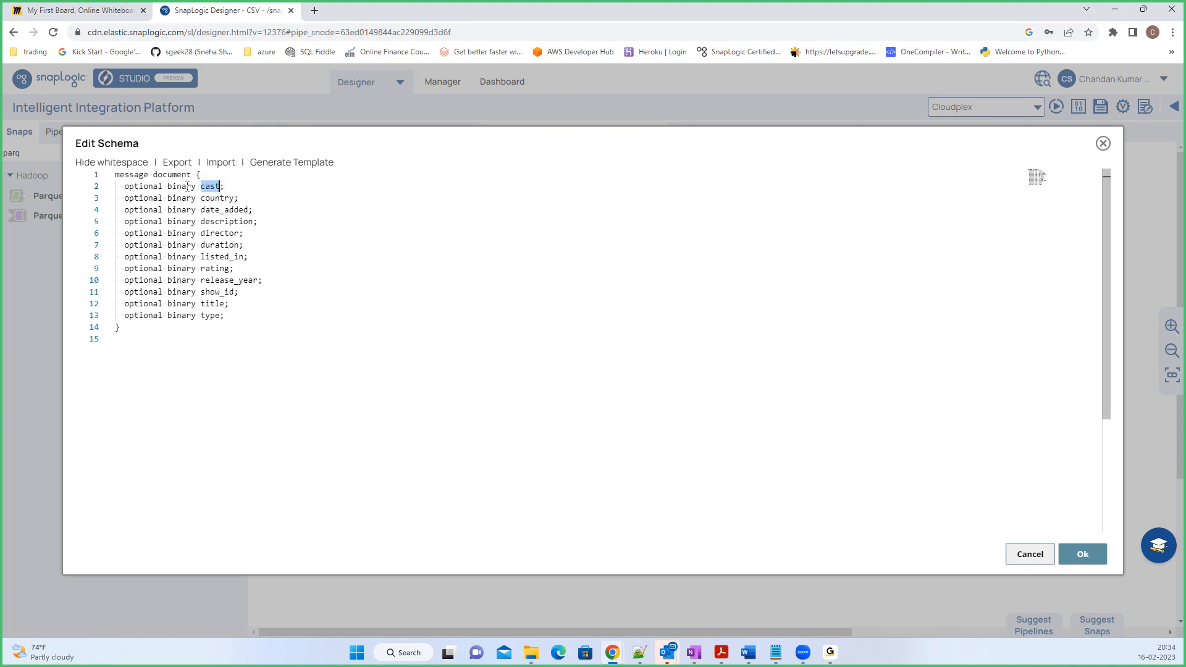
left_click_drag(166, 186, 196, 187)
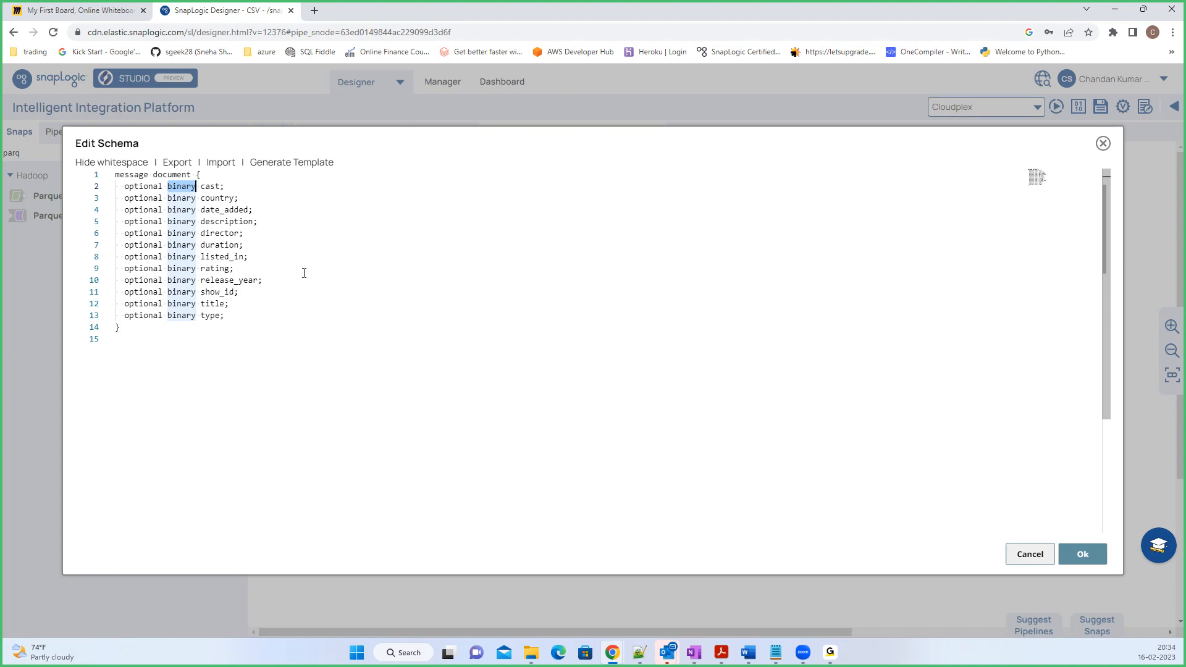
left_click(1083, 556)
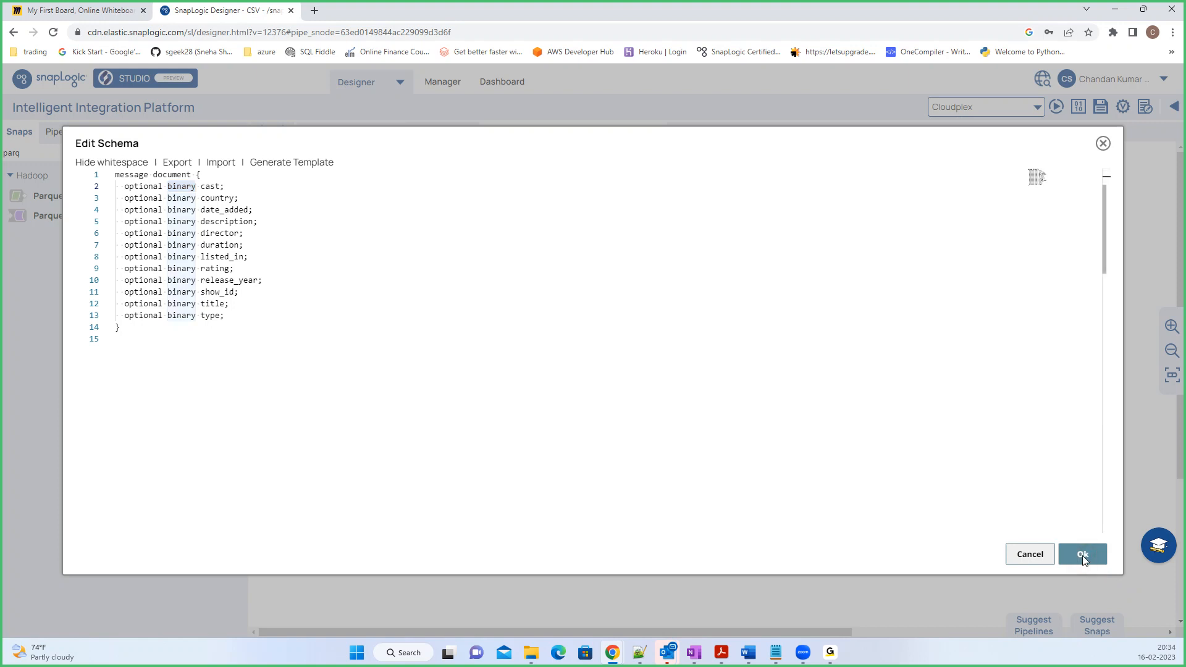
left_click(1085, 554)
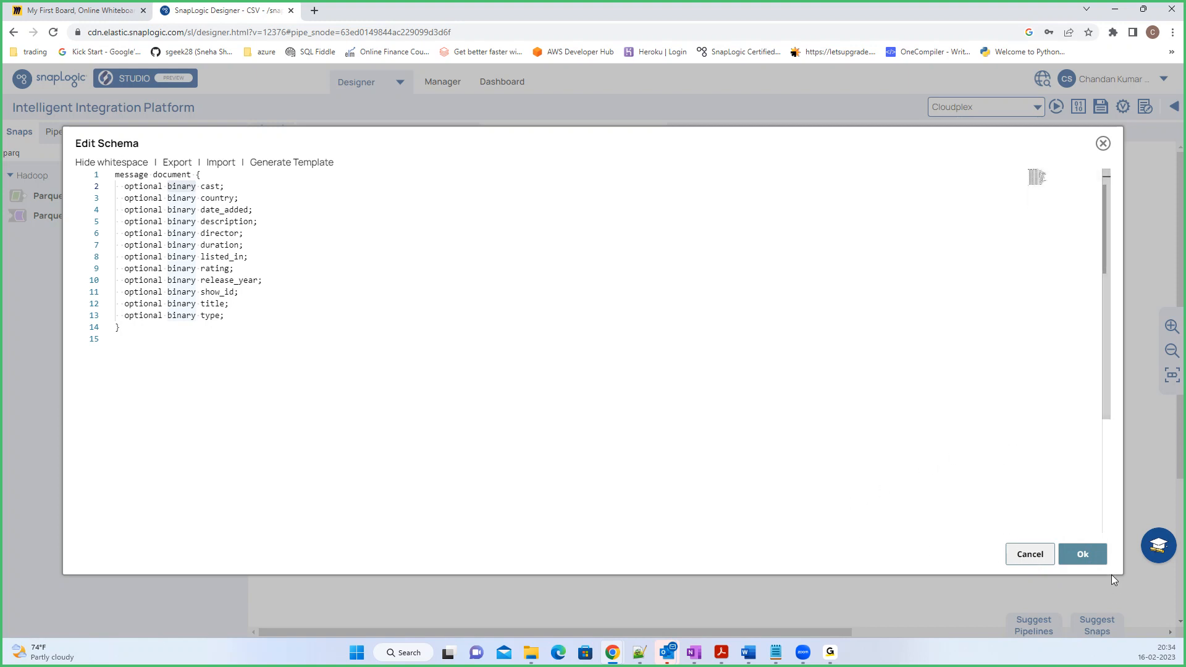
left_click(1079, 556)
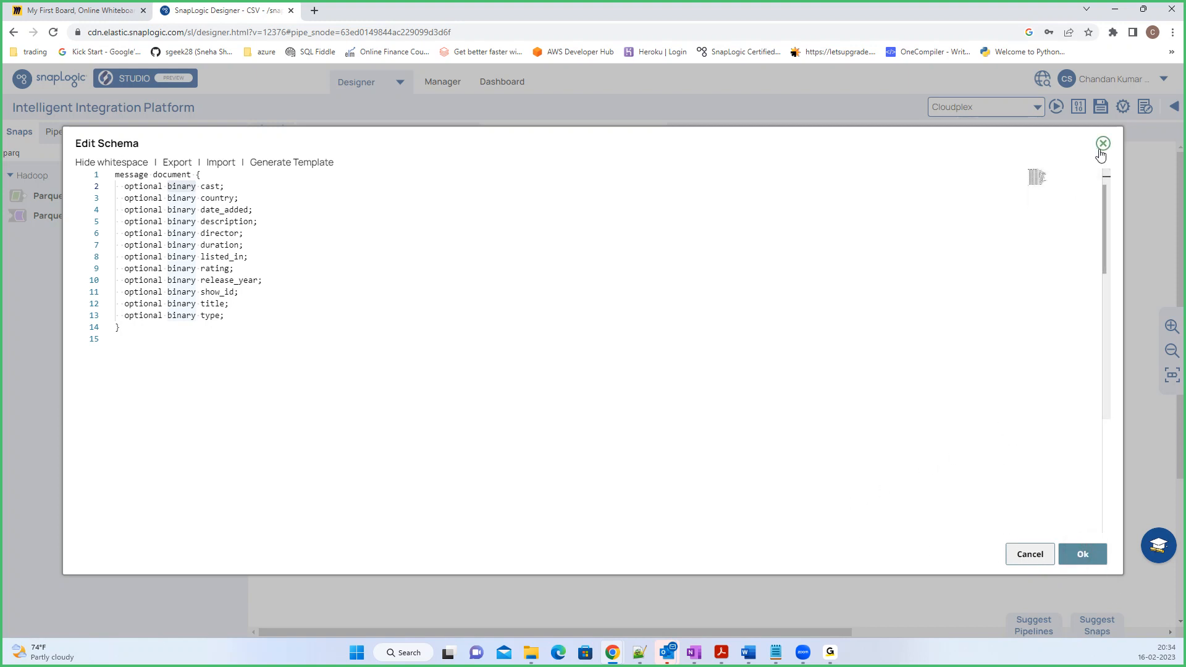
left_click(1081, 556)
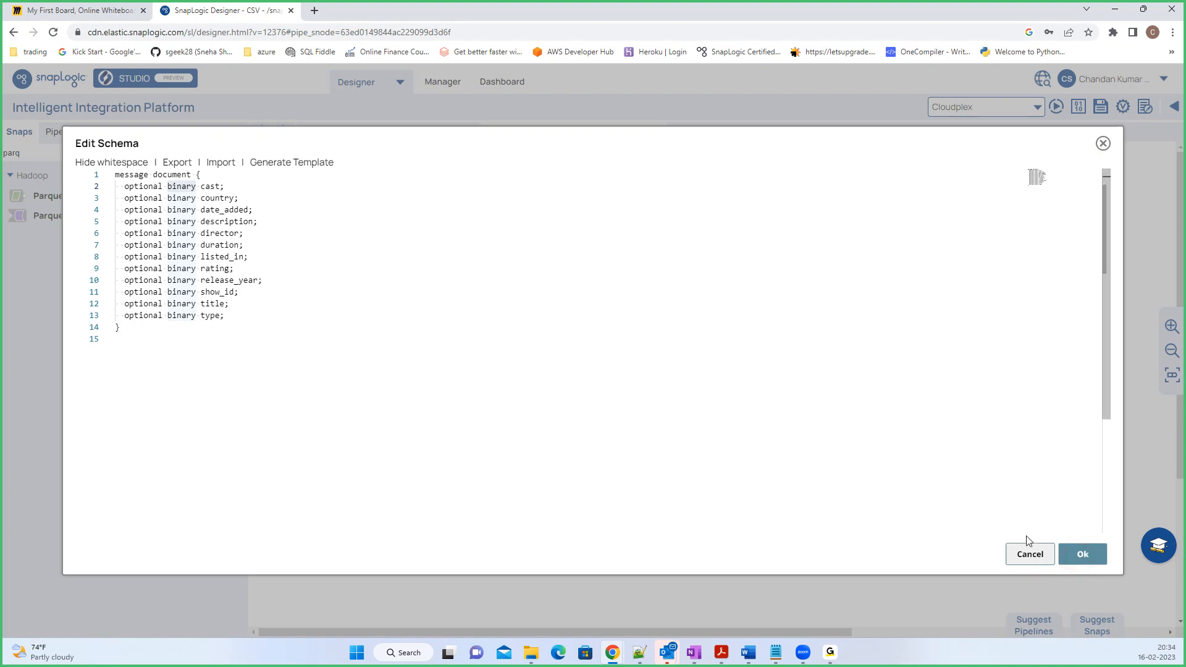
left_click(1070, 552)
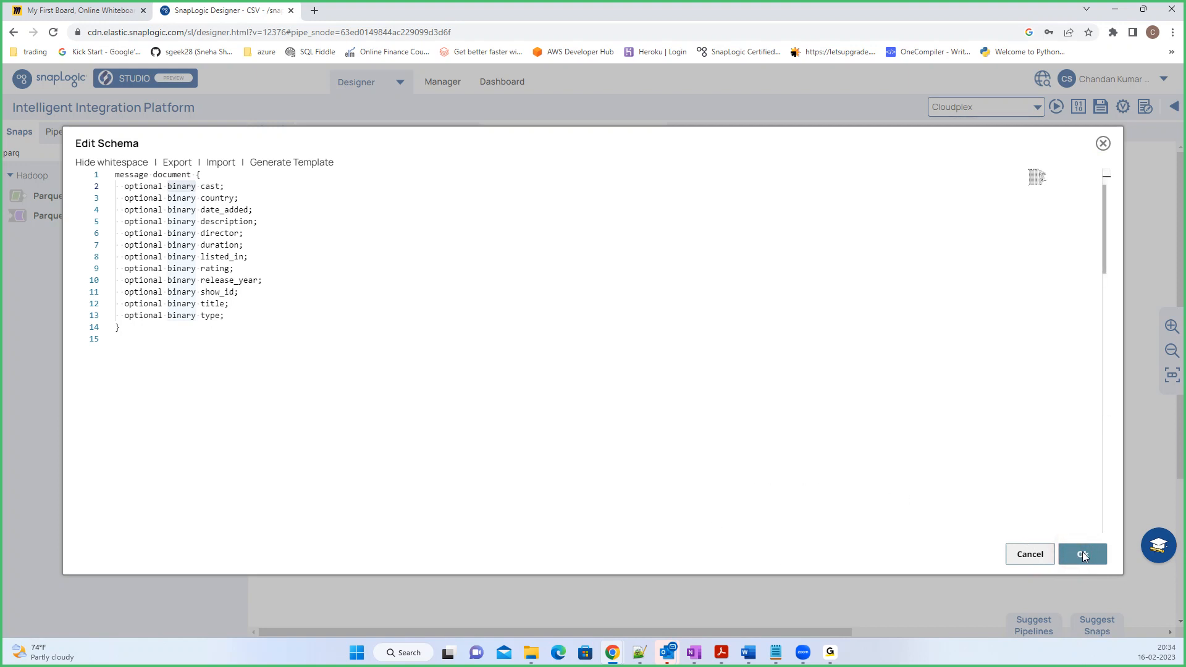
left_click(1103, 143)
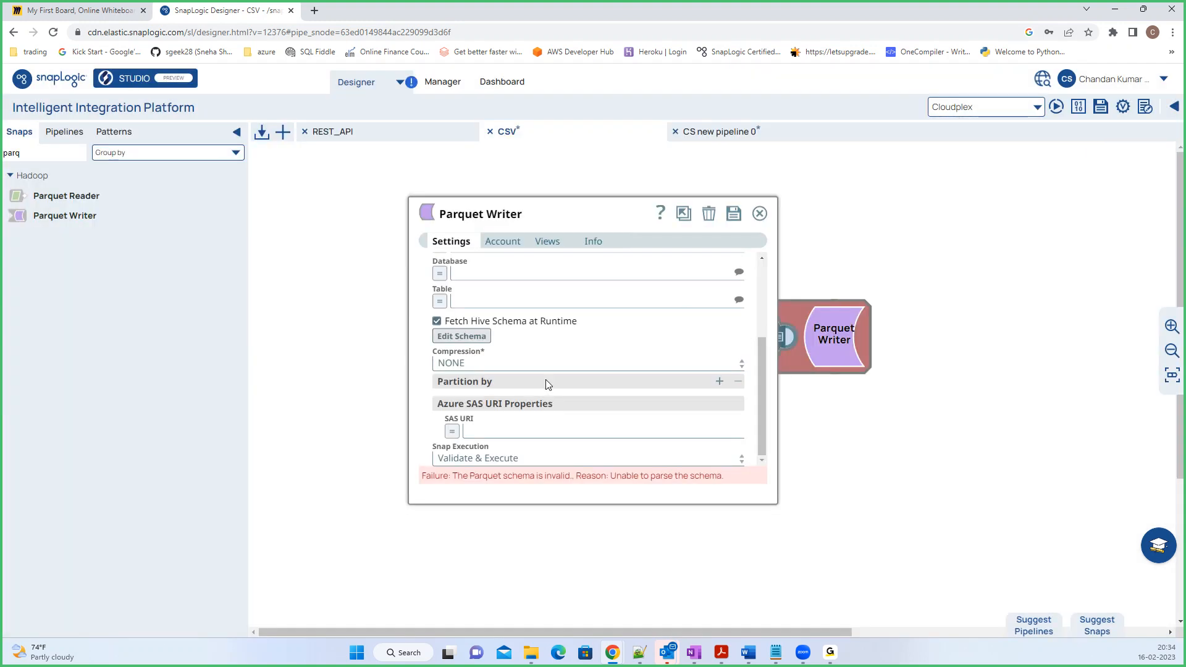
- Save and close the Parquet Writer's settings, validate the CSV pipeline, and retry the validation
left_click(736, 214)
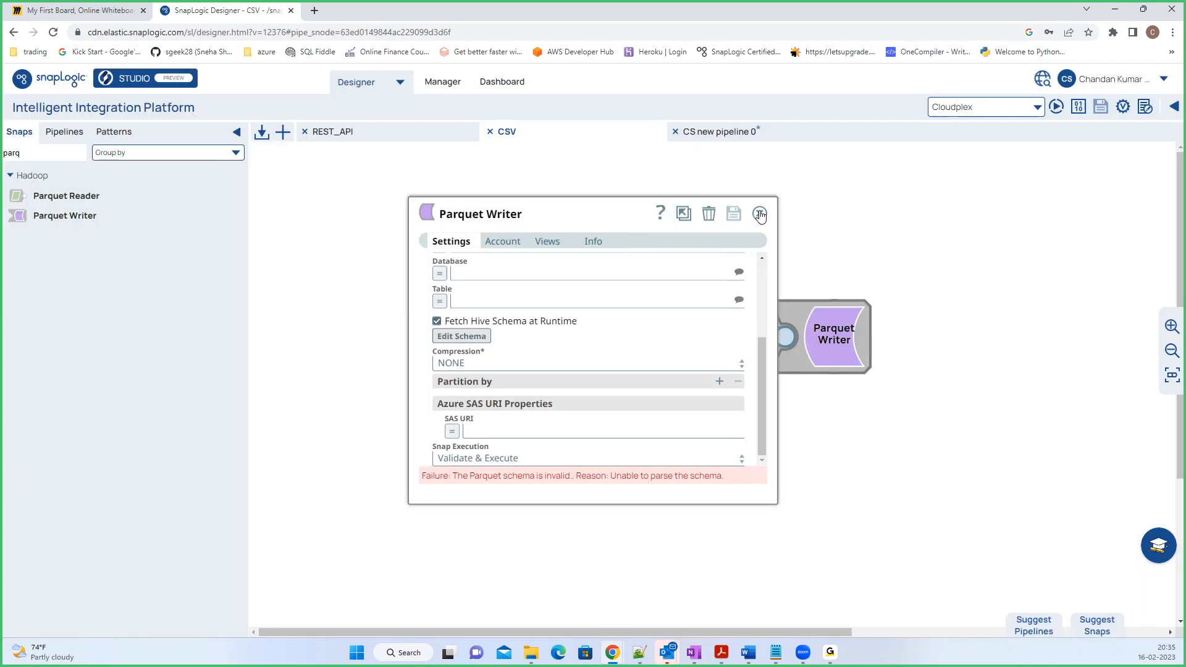
left_click(761, 214)
left_click(1124, 108)
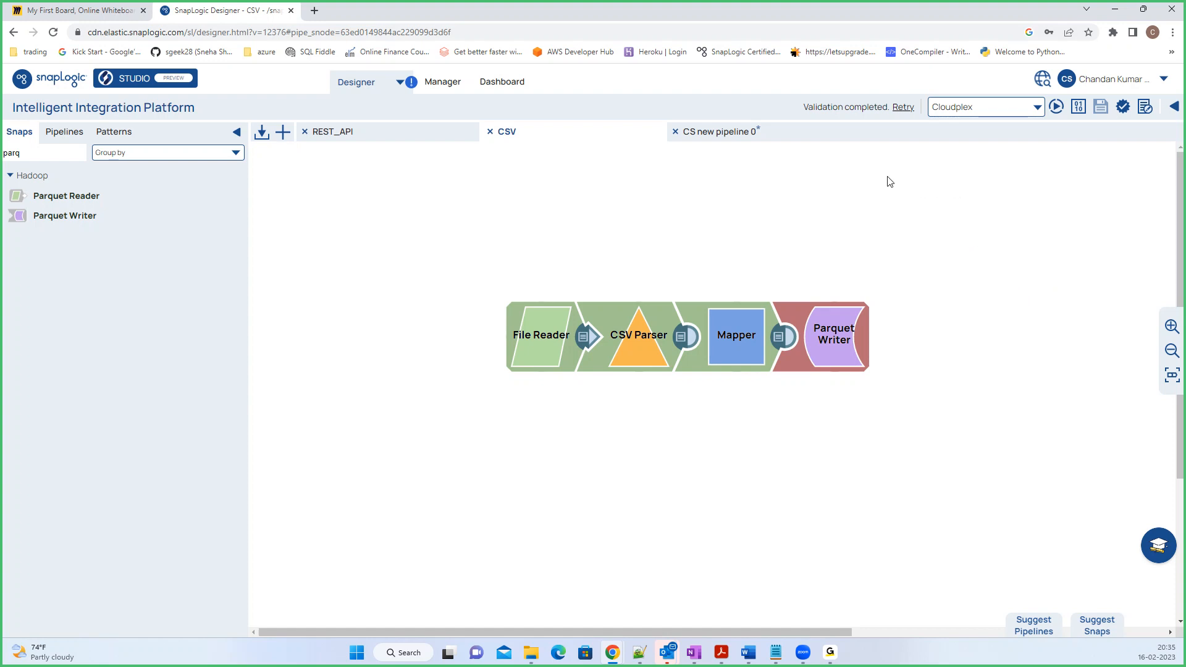
left_click(902, 107)
- Reopen the Parquet Writer's settings and read the failure message and the help text for Fetch Hive Schema at Runtime
left_click(828, 342)
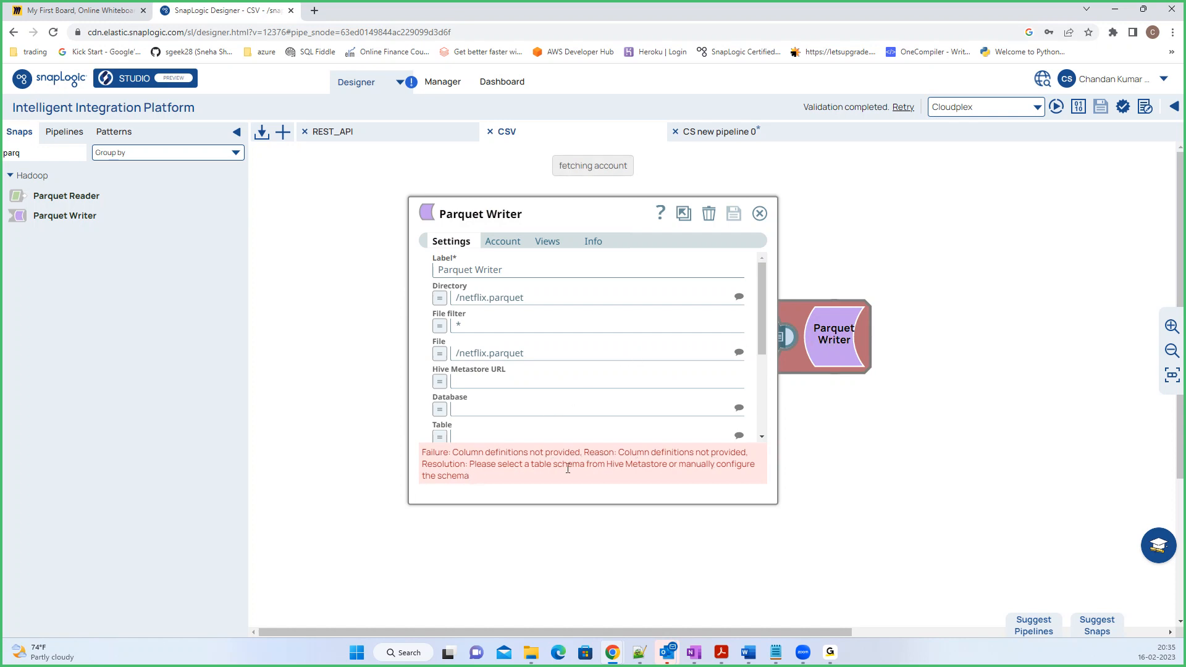
scroll(520, 379, "down", 1)
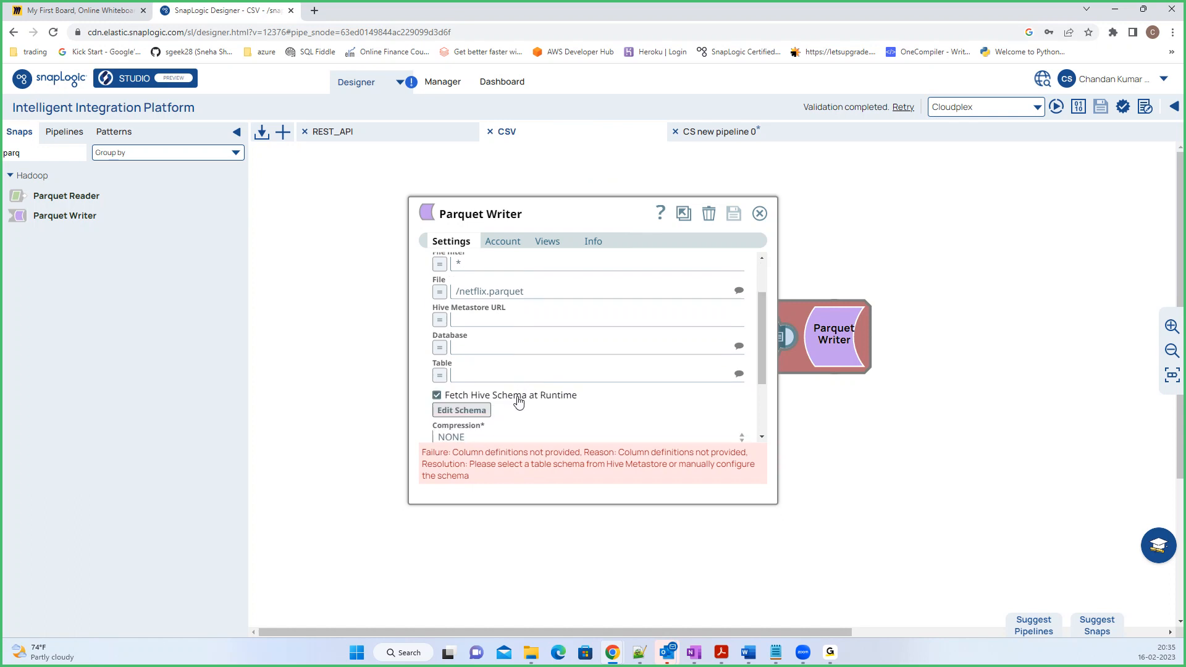
mouse_move(518, 402)
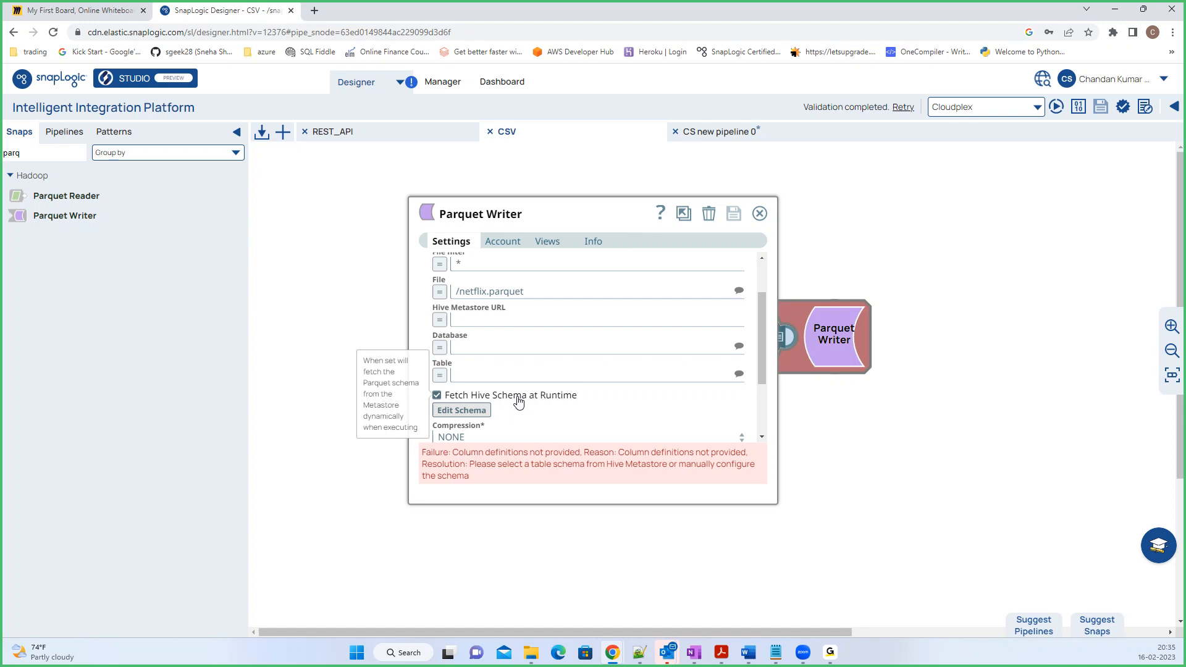
- Replace the snap catalogue search with "pars" to look up the available parser snaps
scroll(584, 369, "down", 2)
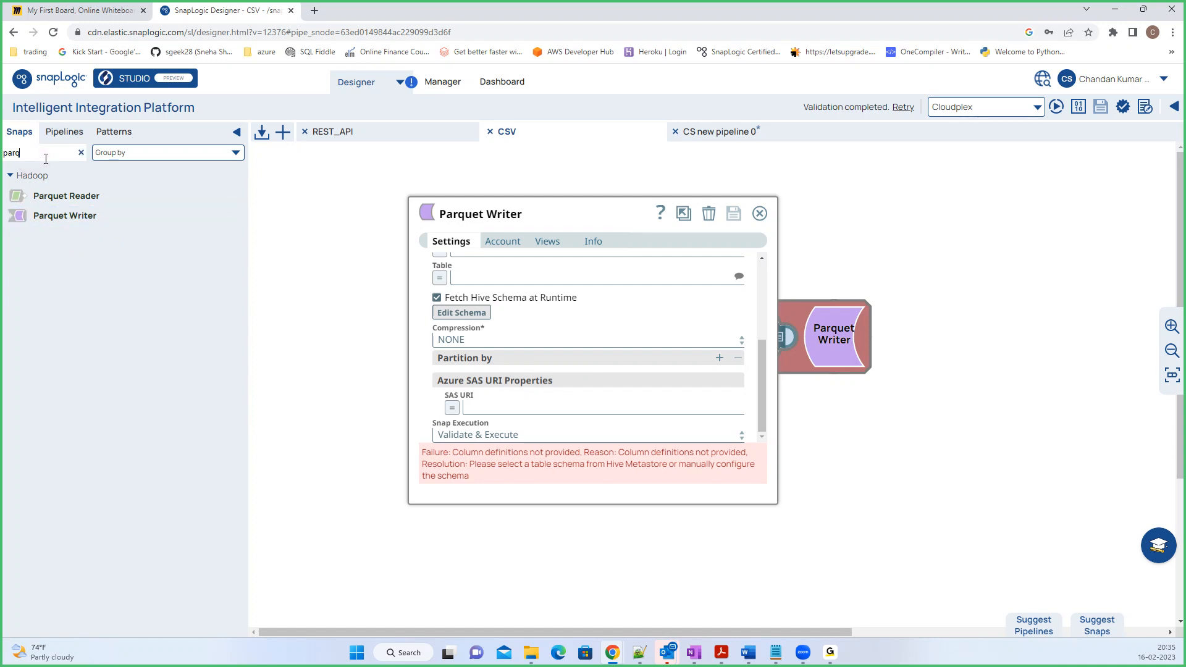
key("BackSpace")
key("BackSpace")
key("BackSpace")
key("BackSpace")
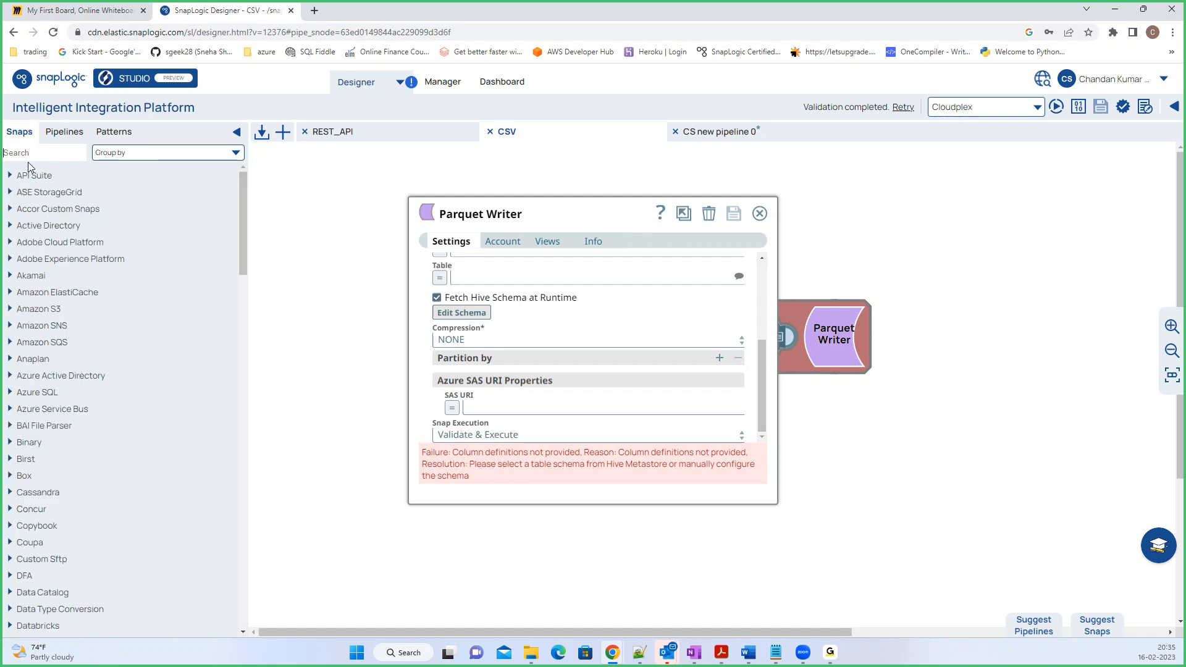
type("pars")
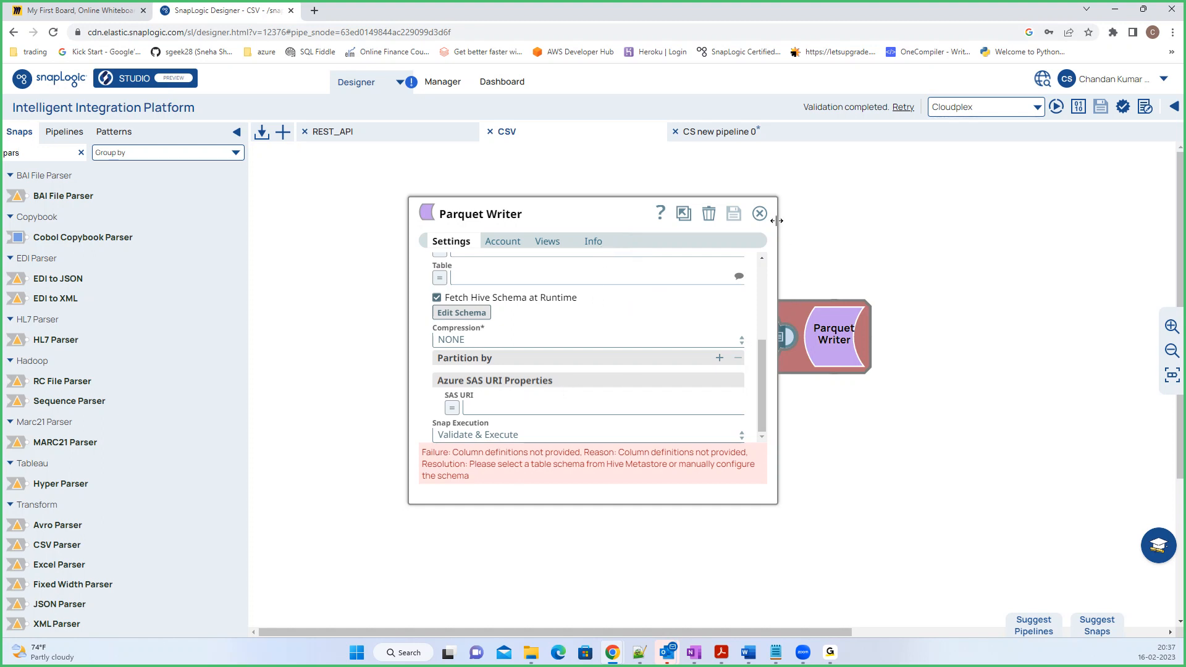
- Reload the Parquet Writer's settings and look through the Compression options and the remaining fields
left_click(829, 349)
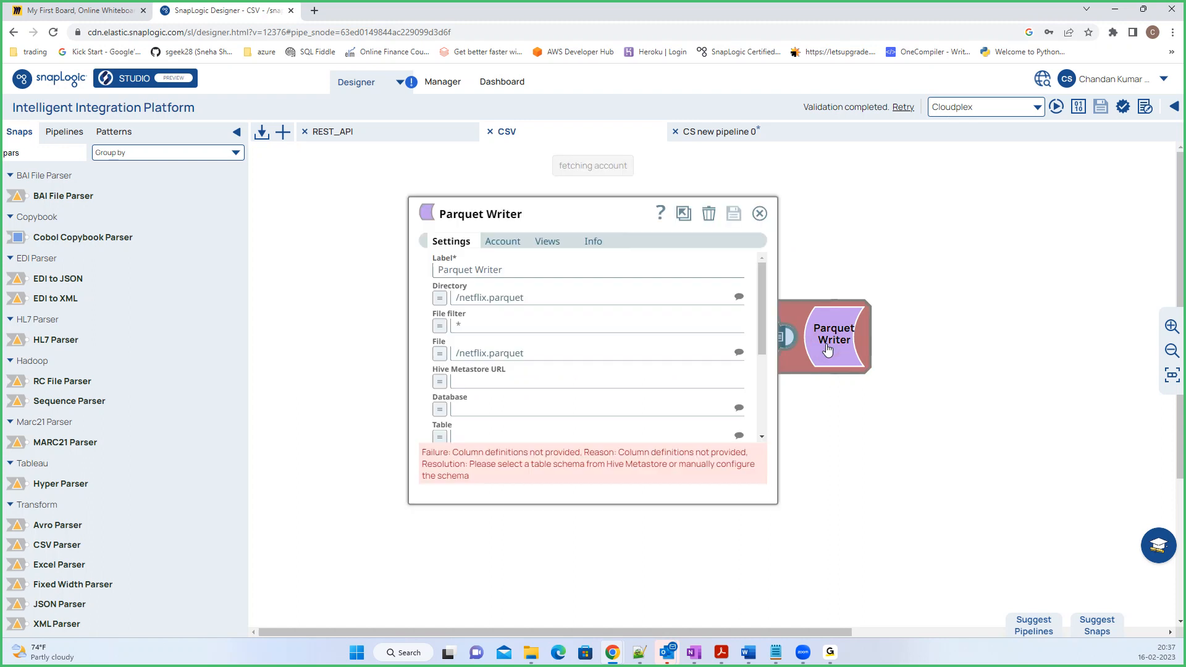
scroll(495, 377, "down", 5)
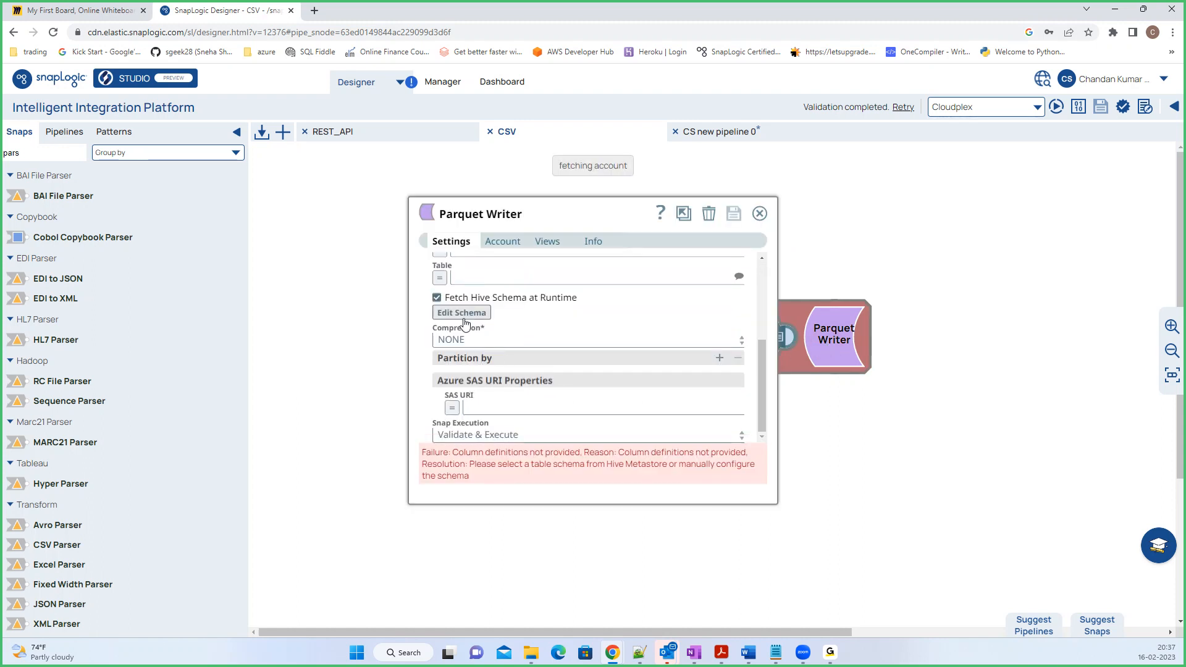
left_click(524, 339)
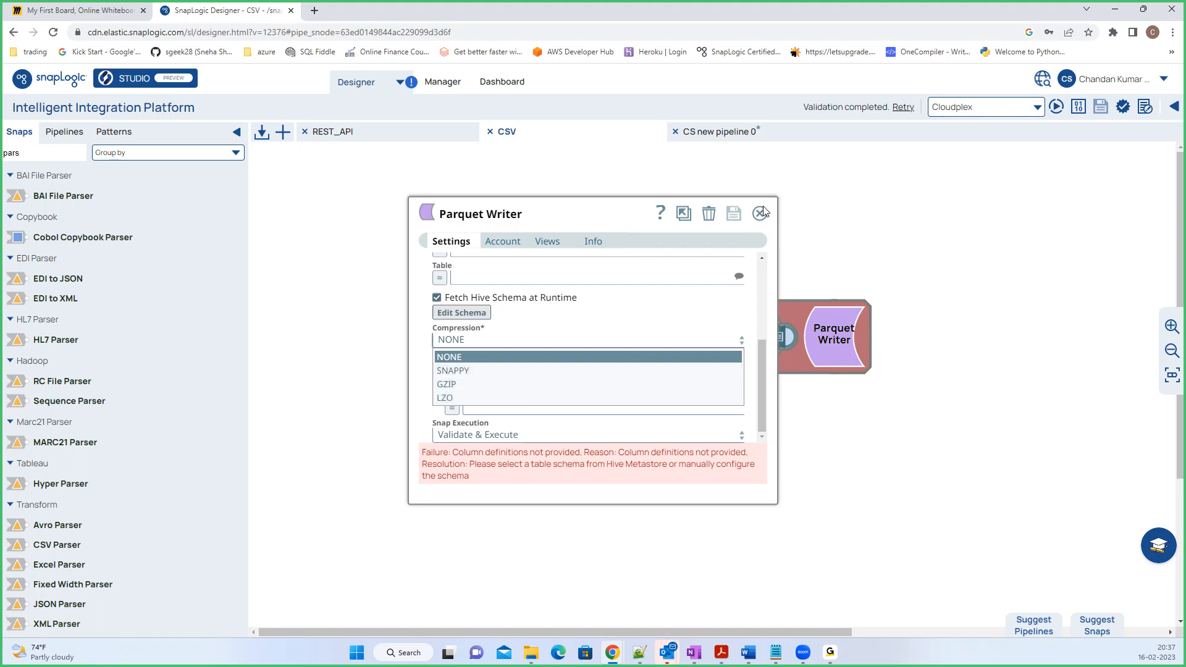
scroll(583, 334, "up", 5)
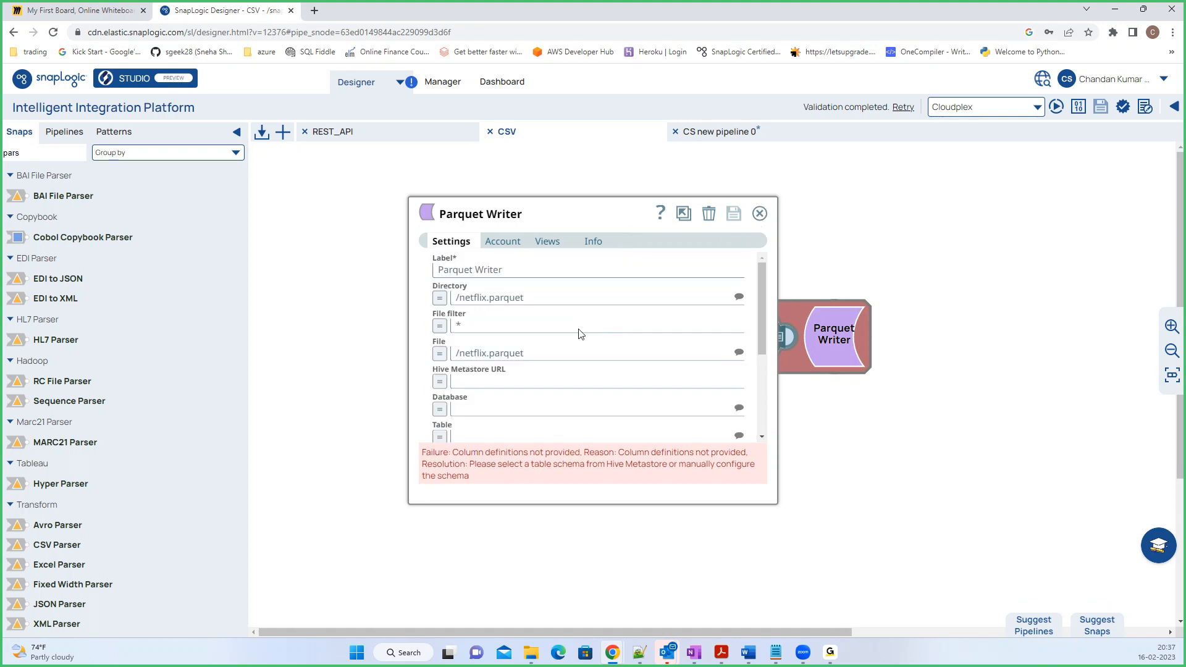
scroll(580, 329, "down", 4)
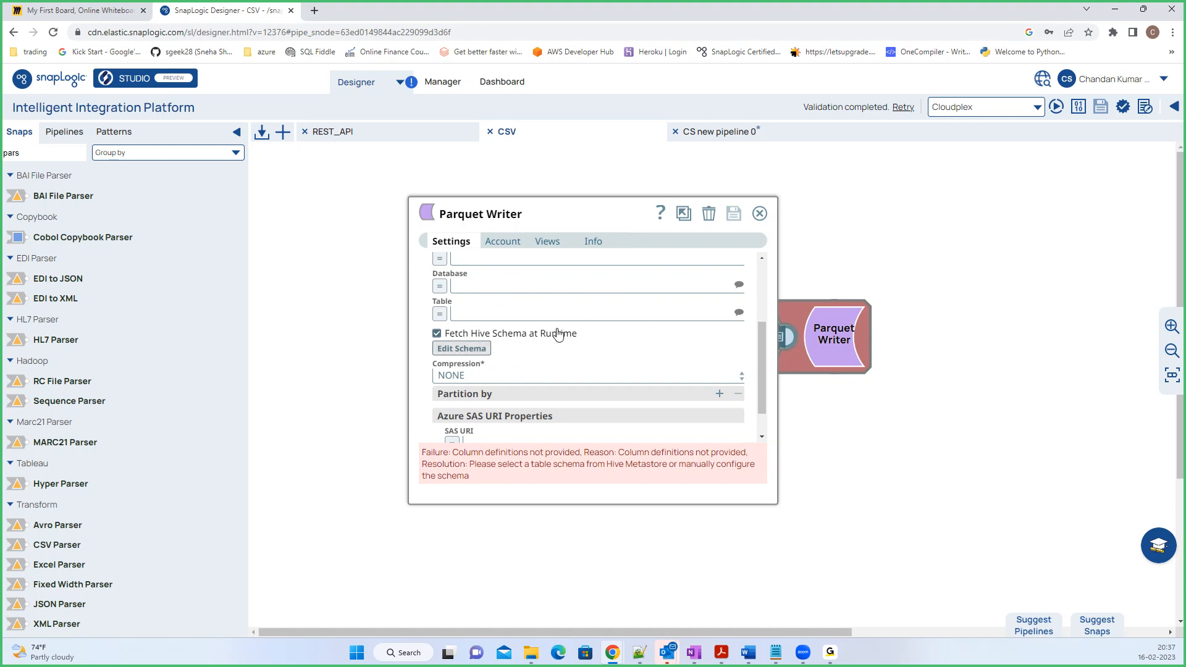
- Open the Parquet Writer's schema, regenerate the template, try to confirm it, and close the schema editor
left_click(470, 351)
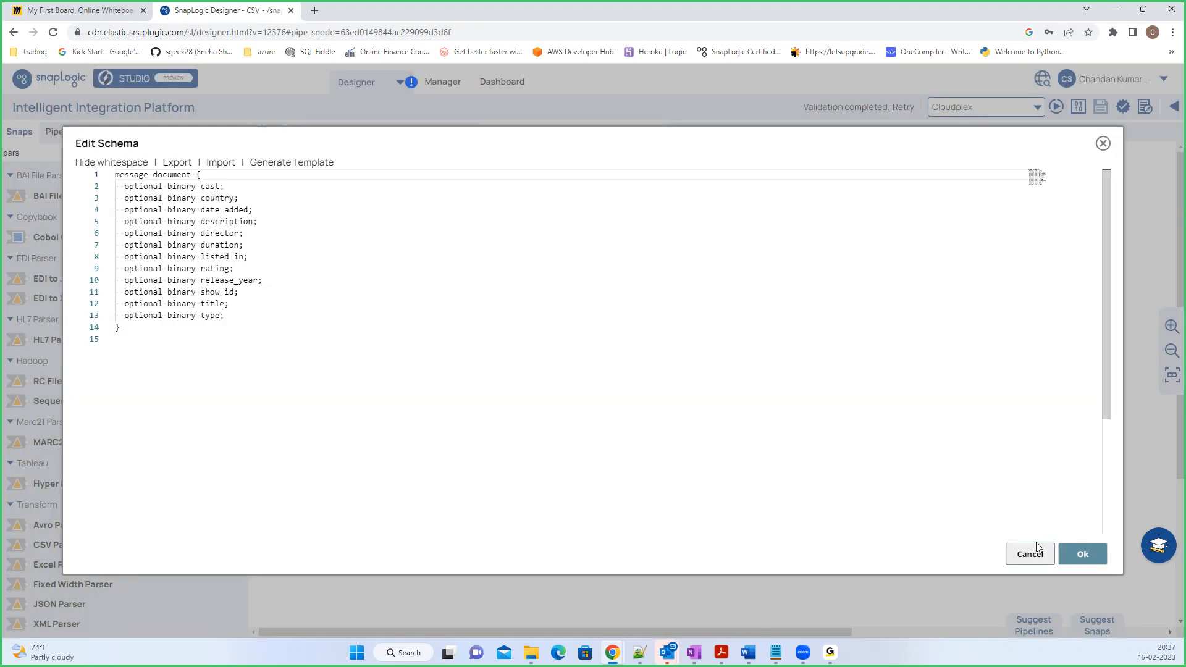
left_click(1025, 559)
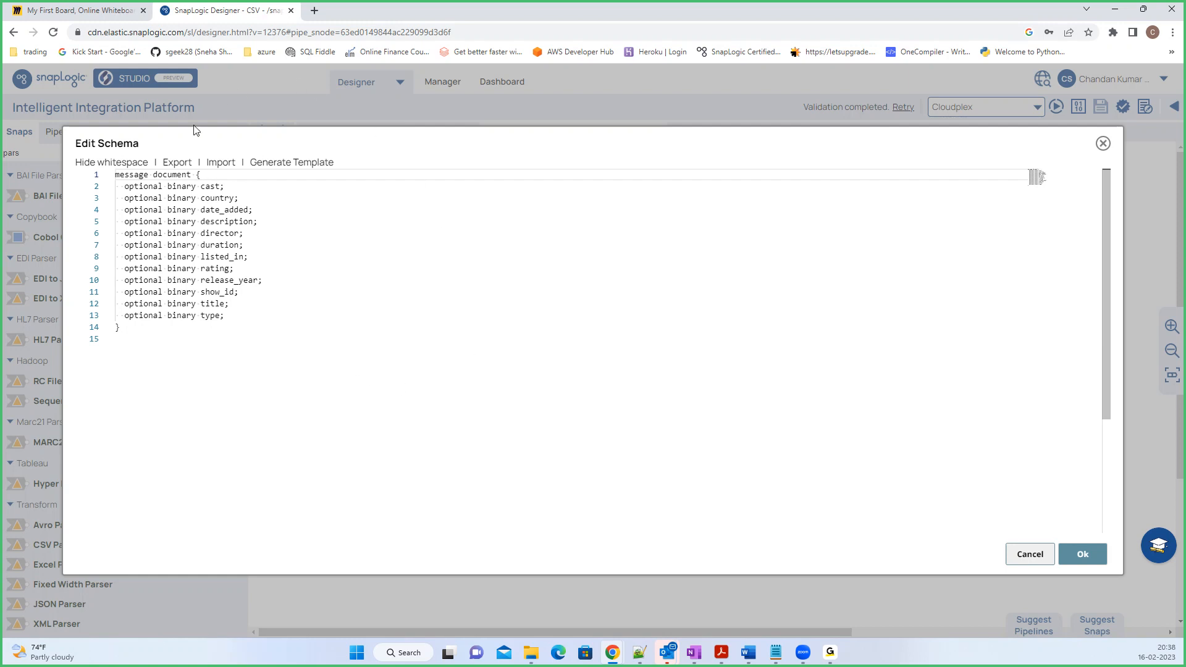
left_click(283, 167)
left_click_drag(115, 175, 117, 327)
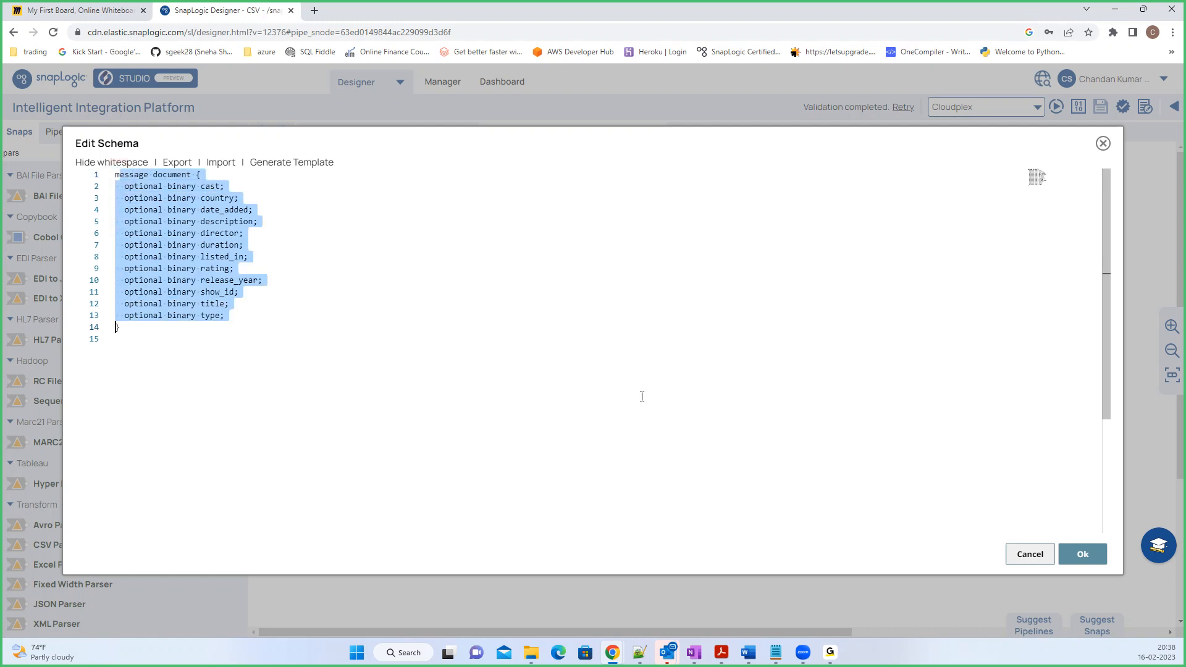
left_click(1039, 554)
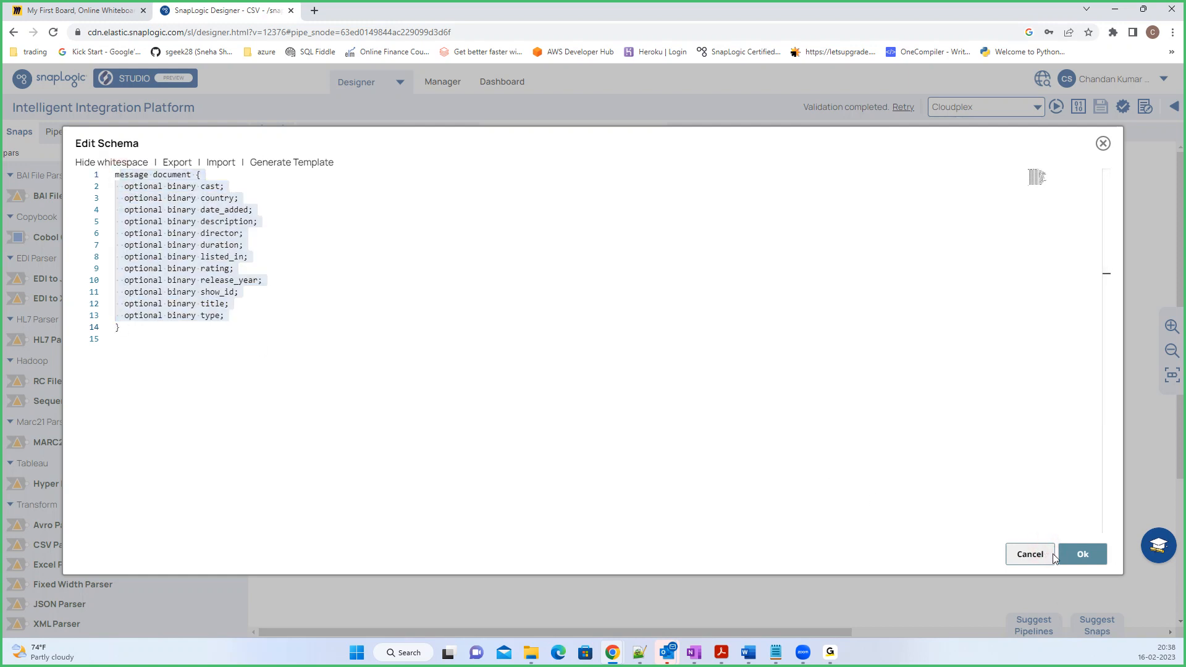
left_click(1087, 559)
left_click(1087, 557)
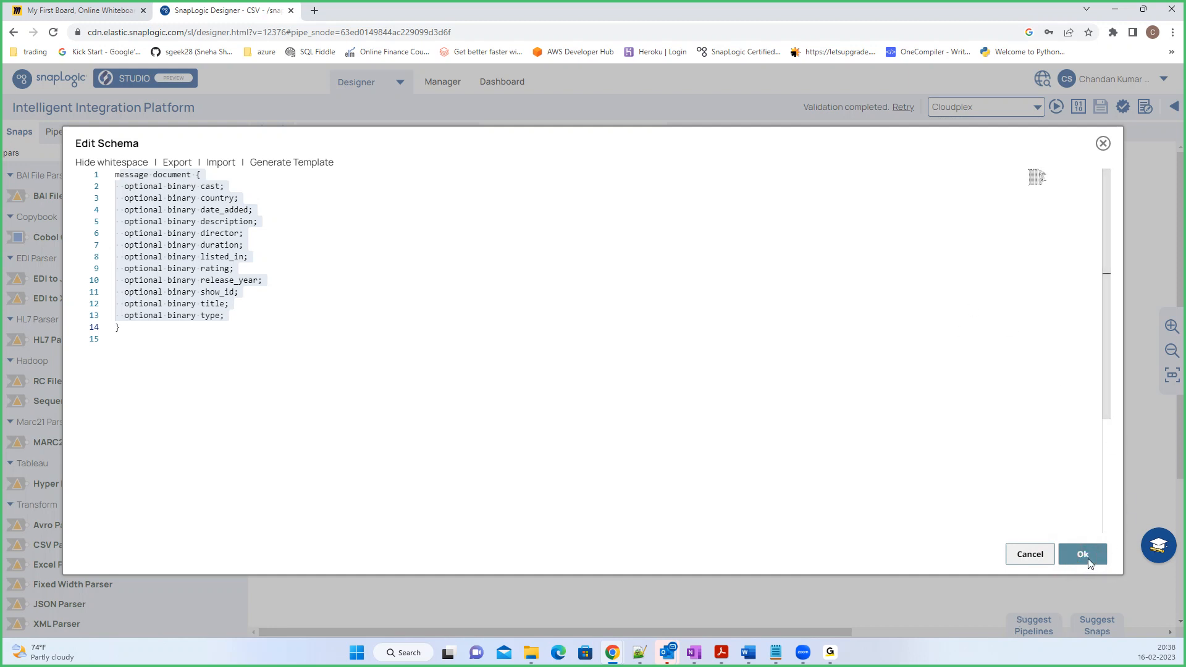
left_click(1103, 147)
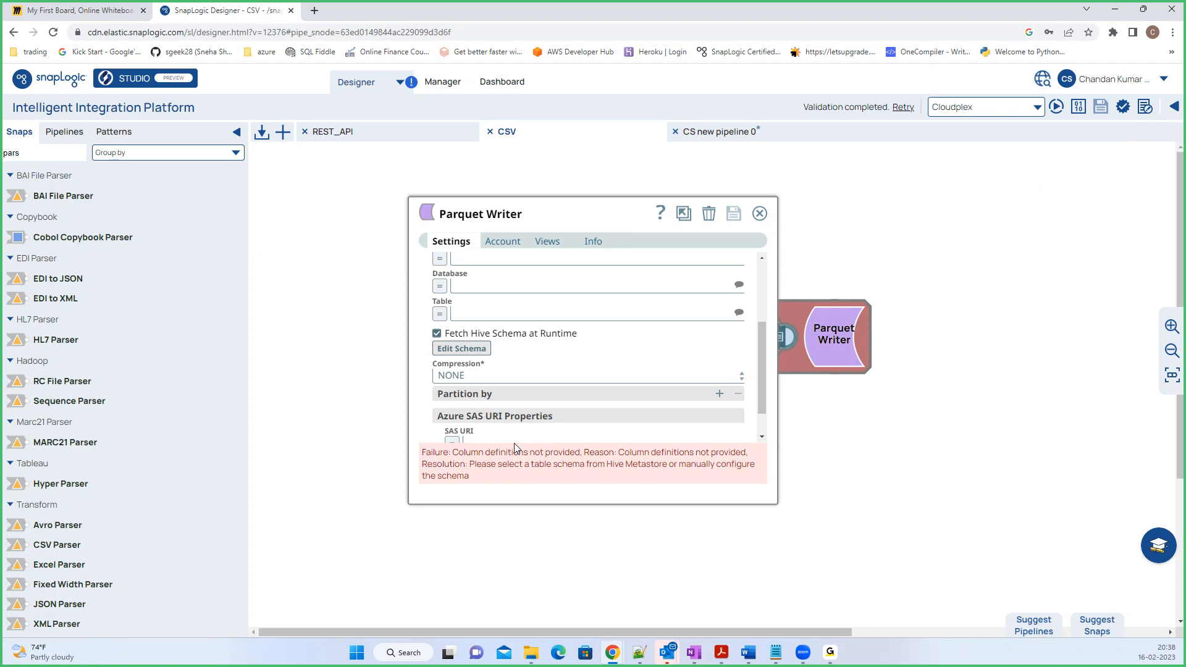
- Turn off Fetch Hive Schema at Runtime and regenerate the Parquet Writer's schema template with whitespace hidden
left_click(437, 335)
left_click(465, 350)
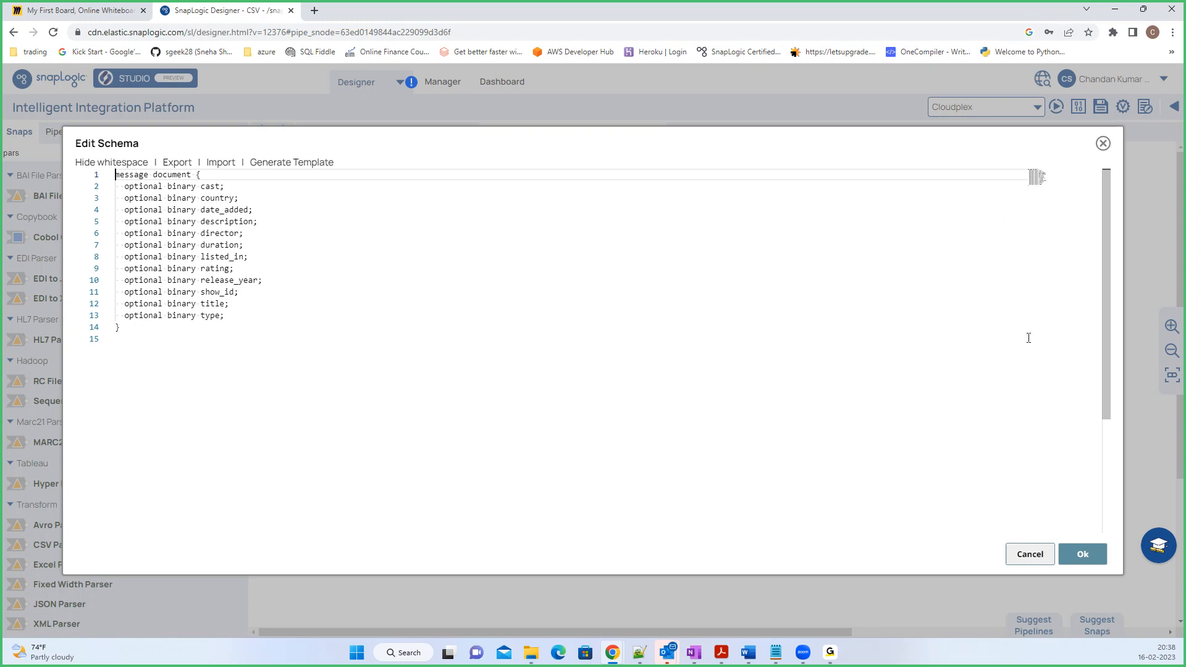
scroll(1038, 339, "down", 3)
scroll(519, 339, "up", 3)
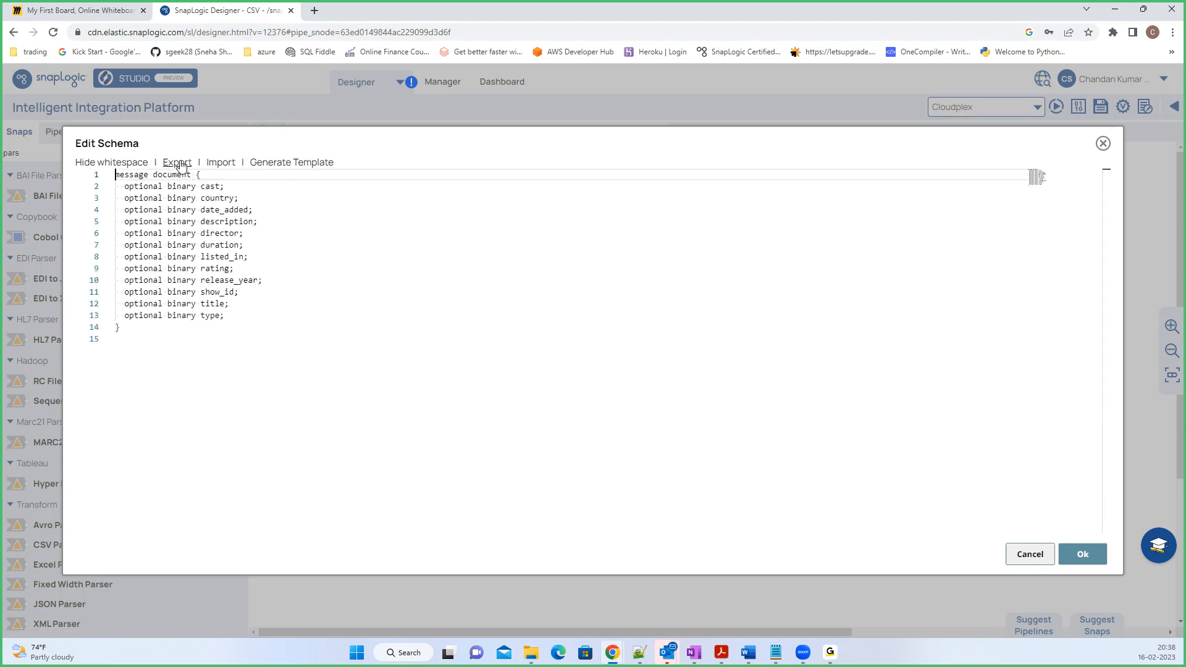
left_click(113, 163)
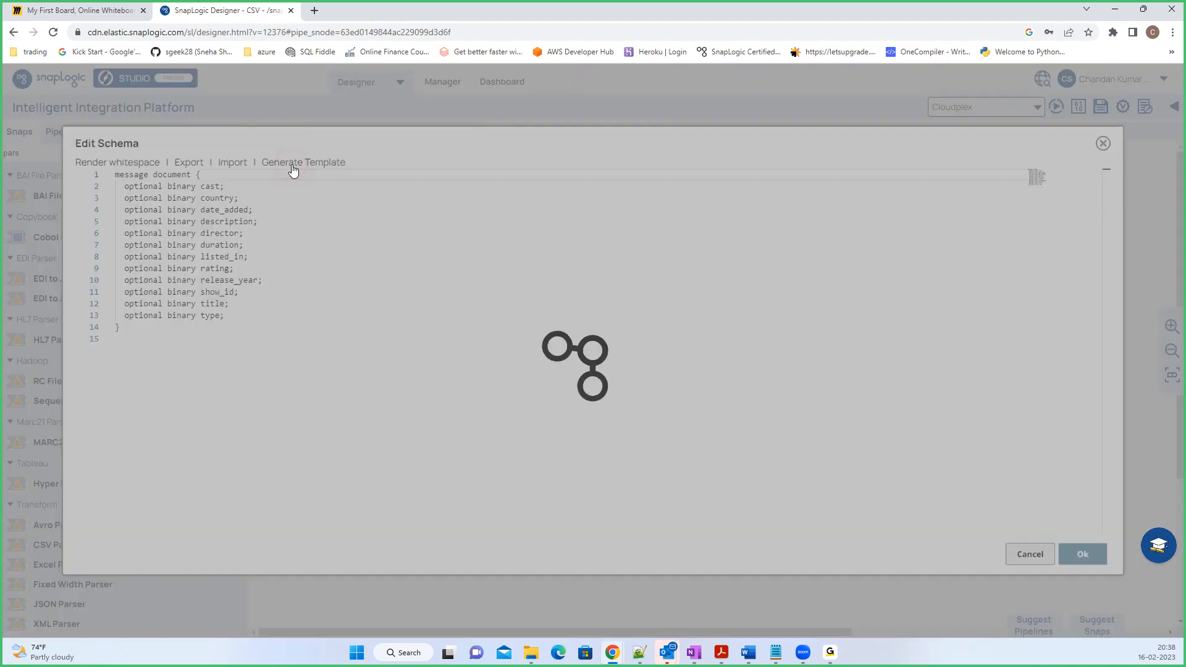
left_click(292, 166)
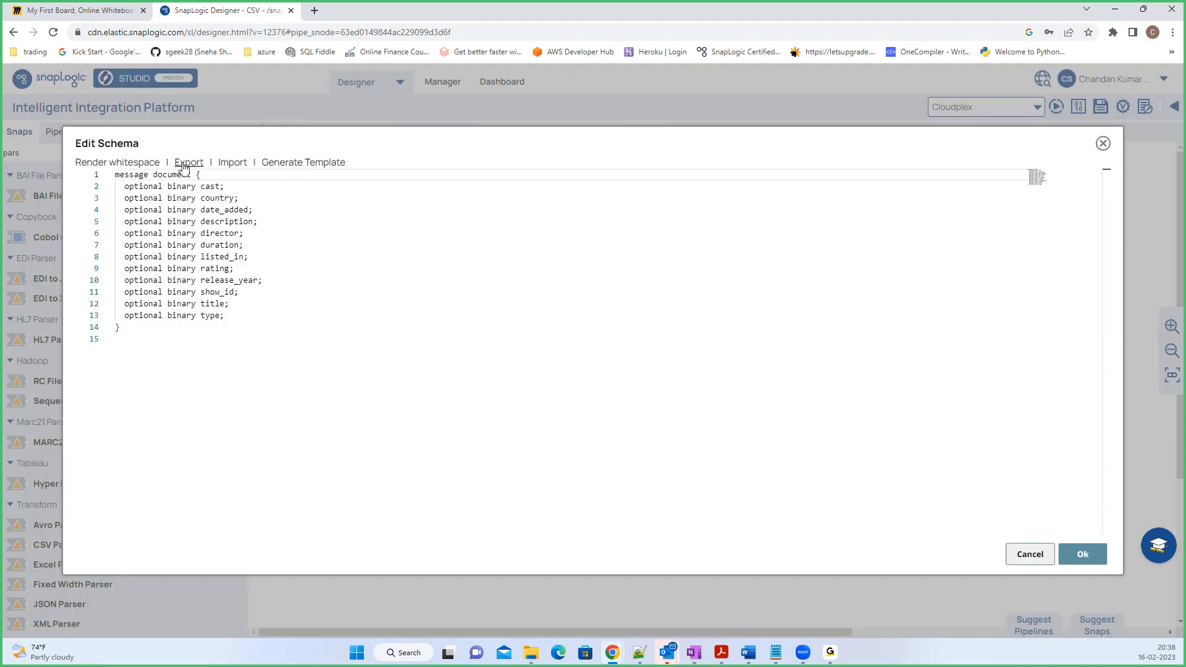
- Try to confirm the regenerated schema for the Parquet Writer and close the schema editor
left_click(1091, 553)
left_click(1072, 556)
left_click(1072, 553)
left_click(1036, 547)
left_click(1074, 552)
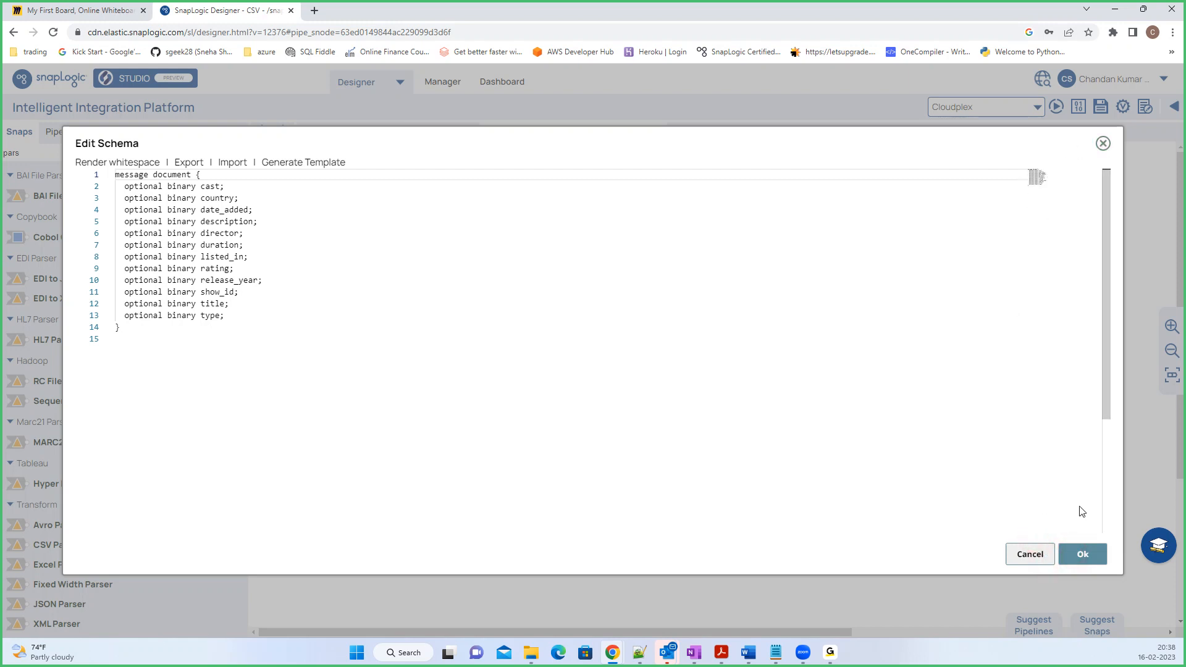
left_click(1073, 550)
scroll(1079, 413, "down", 3)
left_click(351, 315)
scroll(475, 353, "up", 3)
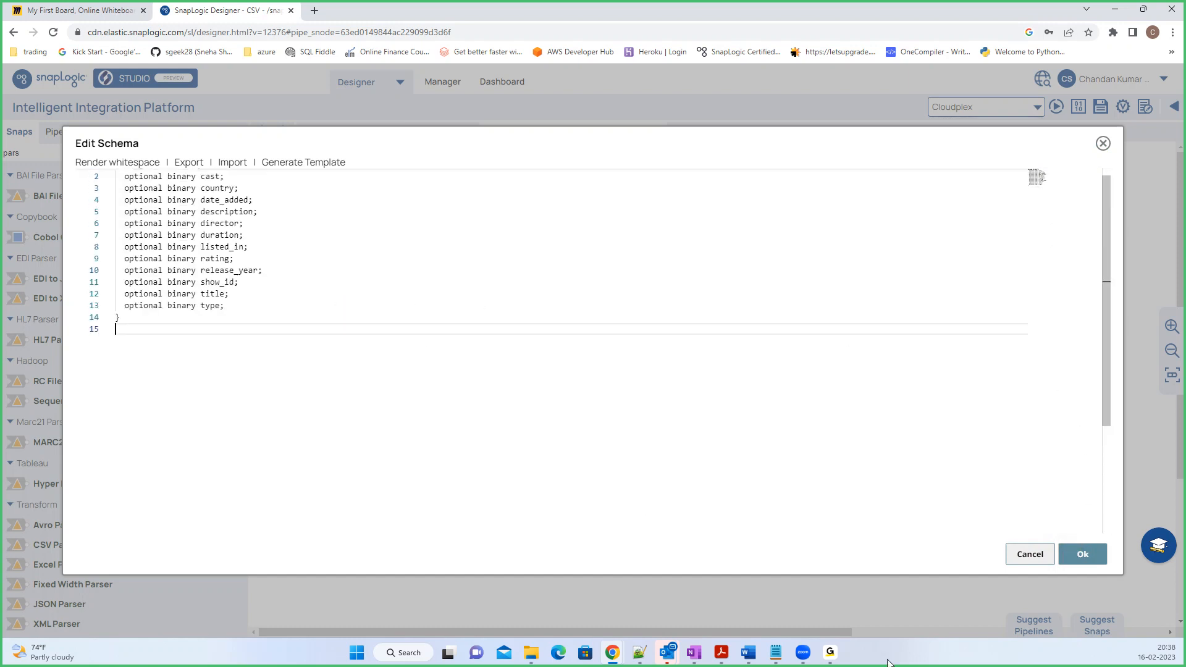
left_click(1087, 554)
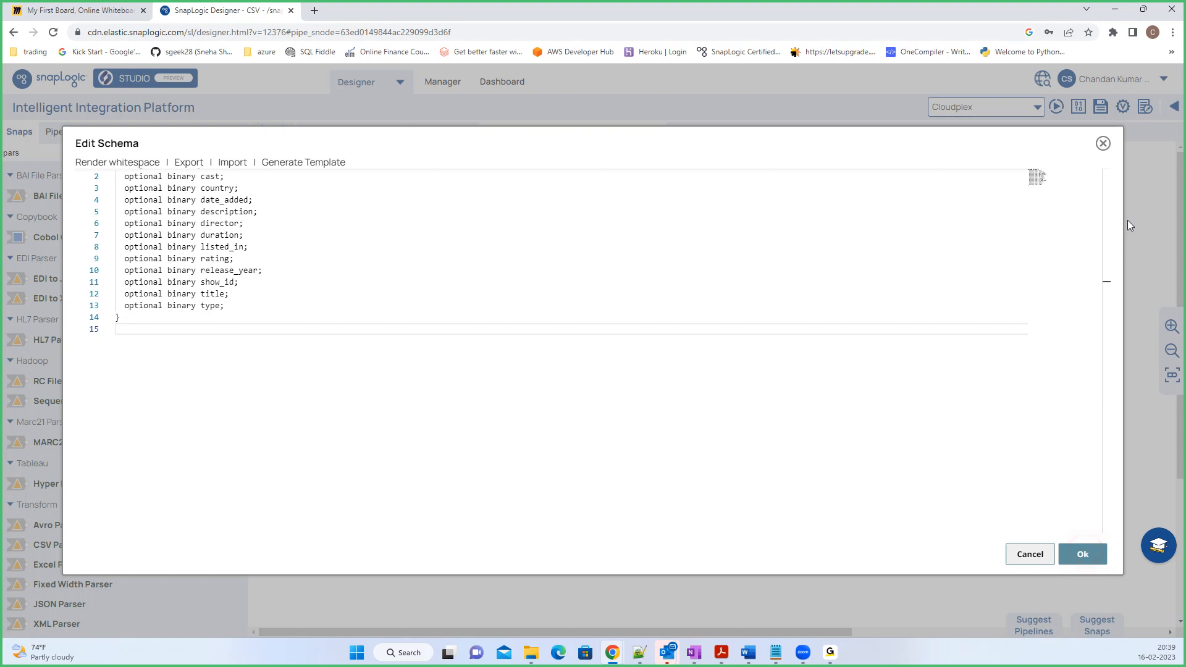
left_click(1103, 143)
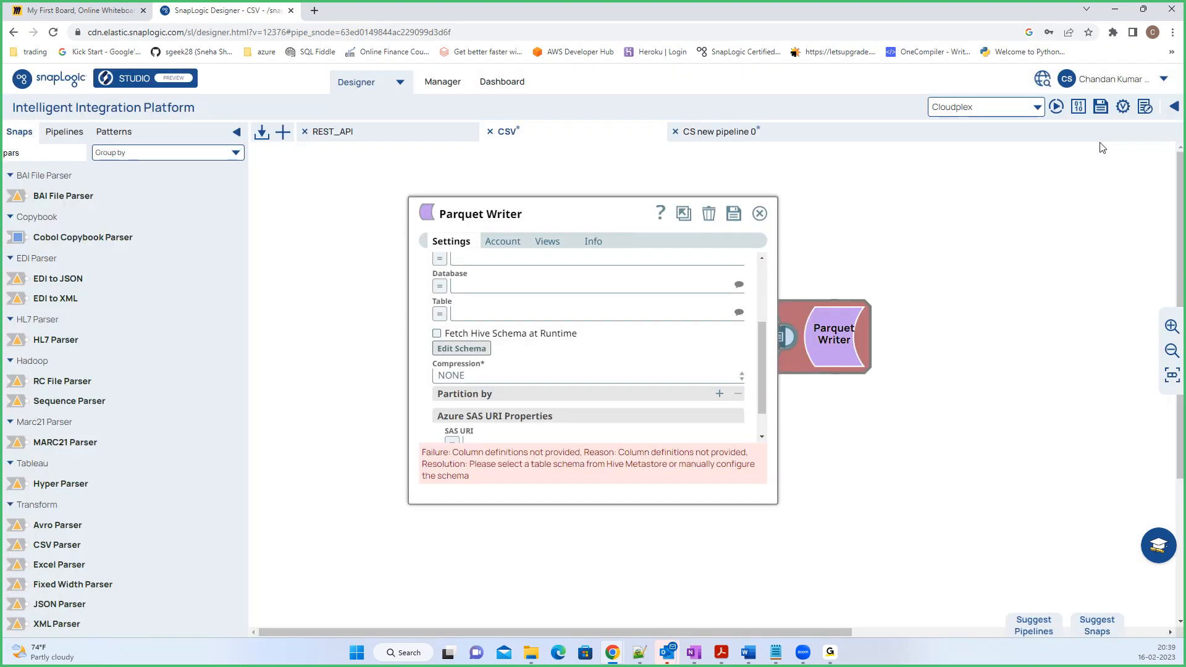
- Review the Parquet Writer's settings, save them, and close the settings window
scroll(523, 339, "up", 2)
scroll(524, 339, "down", 3)
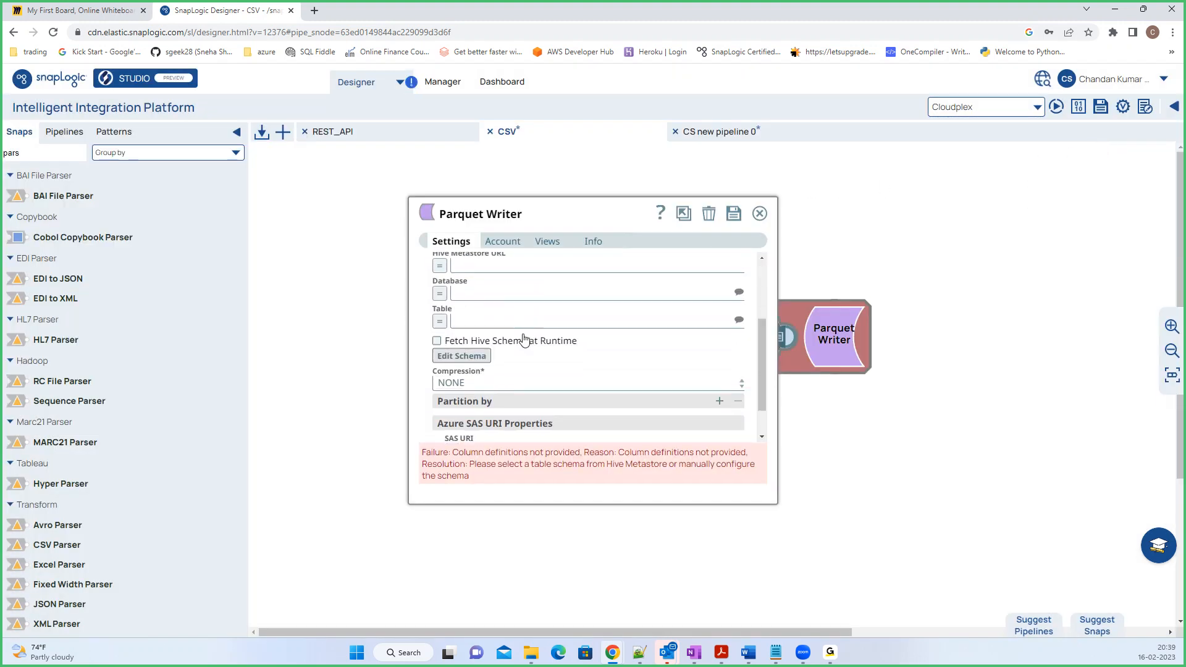
scroll(513, 346, "down", 1)
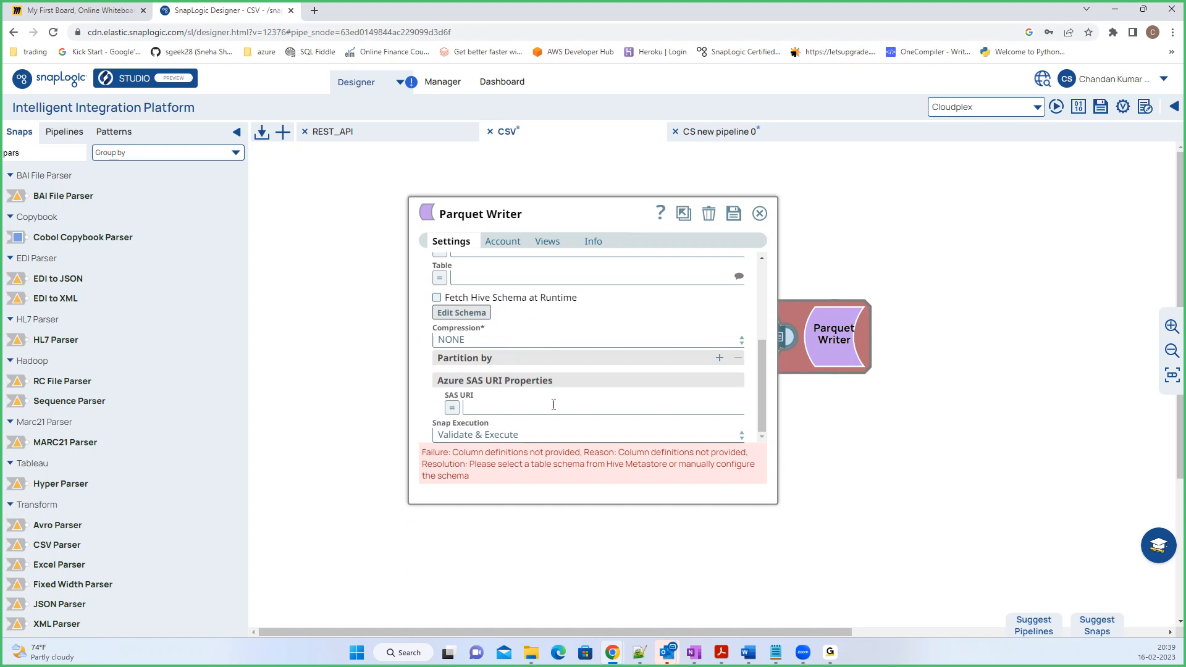
scroll(553, 405, "up", 3)
scroll(554, 402, "down", 2)
scroll(568, 396, "up", 3)
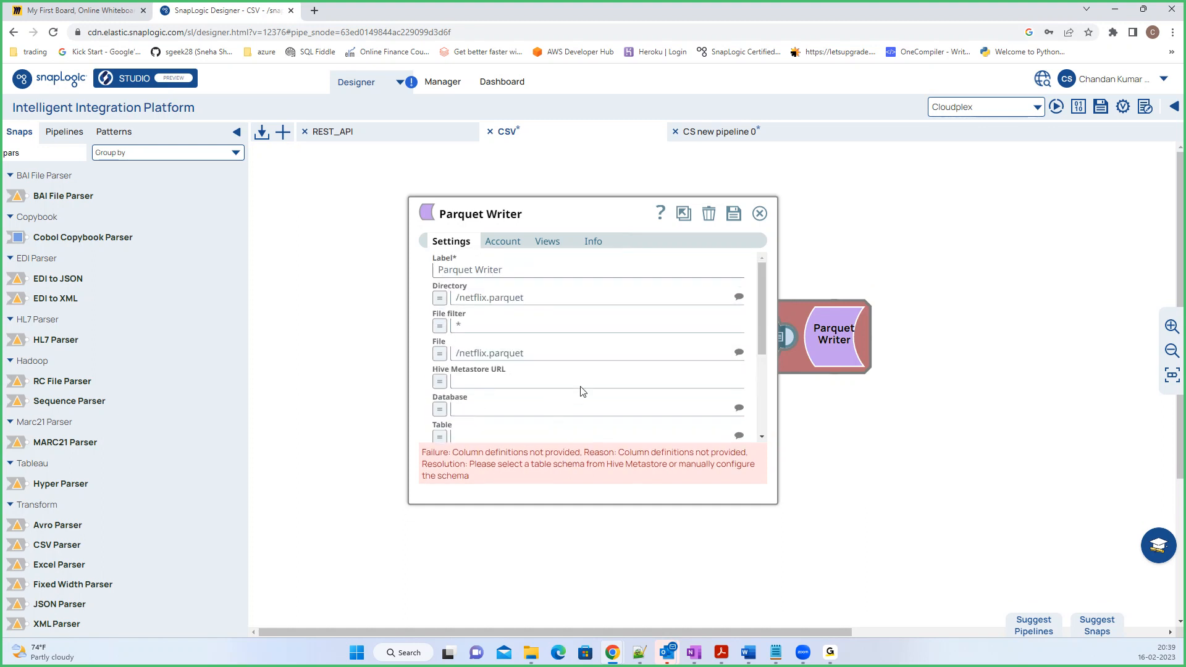
scroll(618, 329, "down", 3)
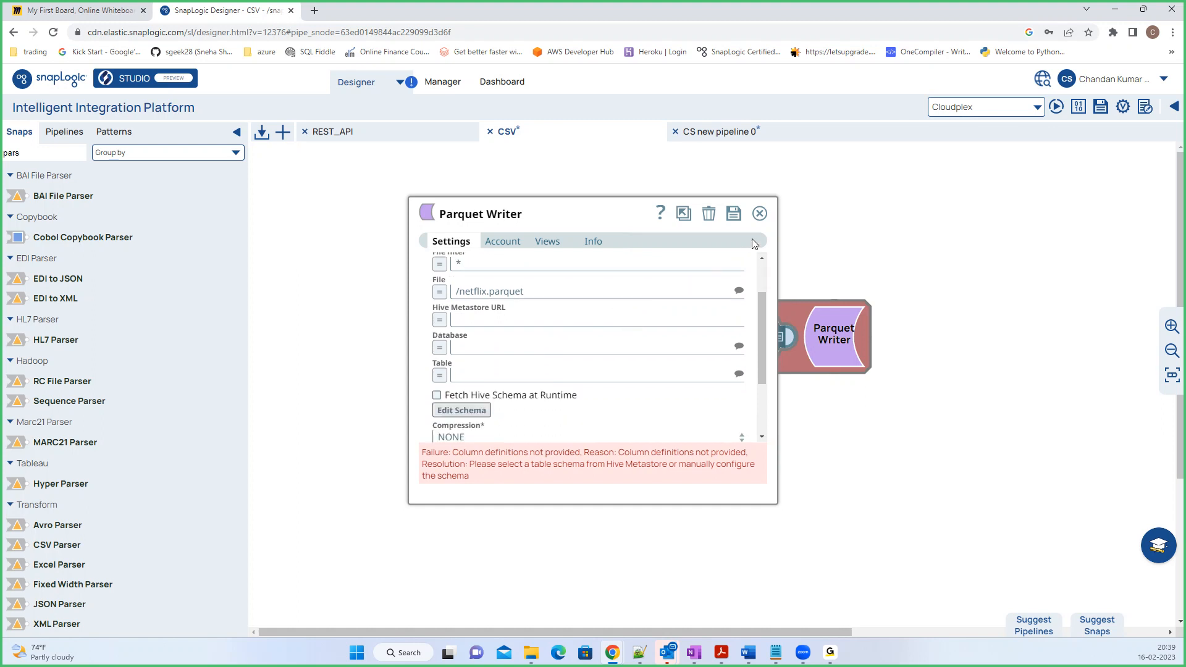
left_click(736, 214)
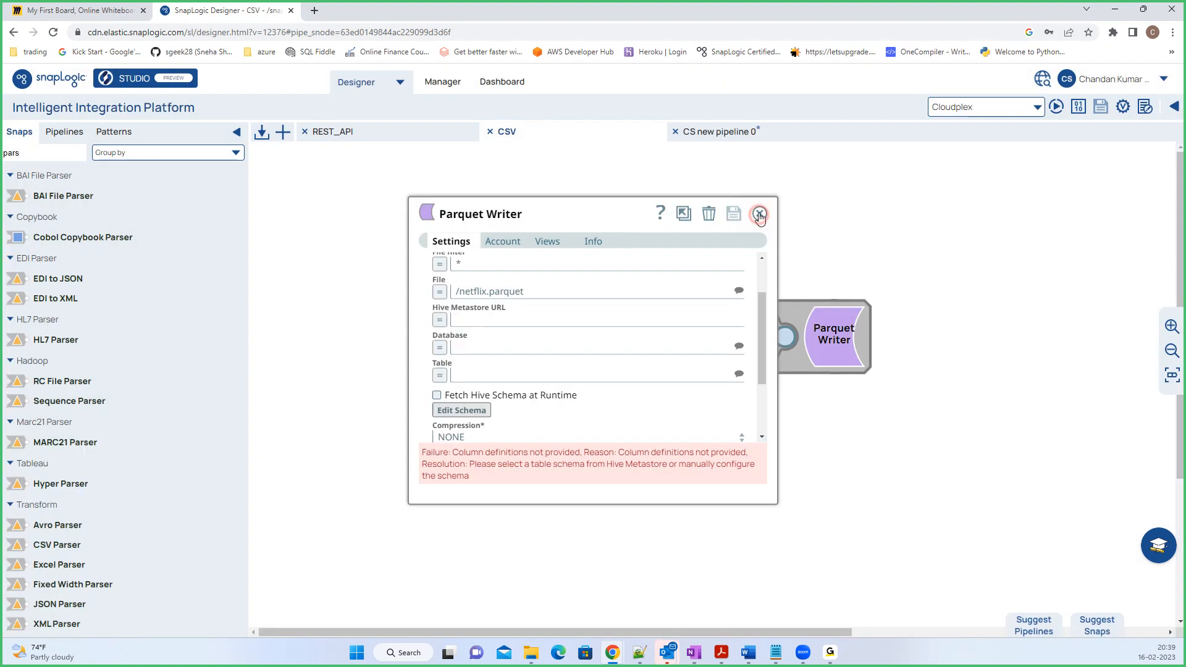
left_click(760, 214)
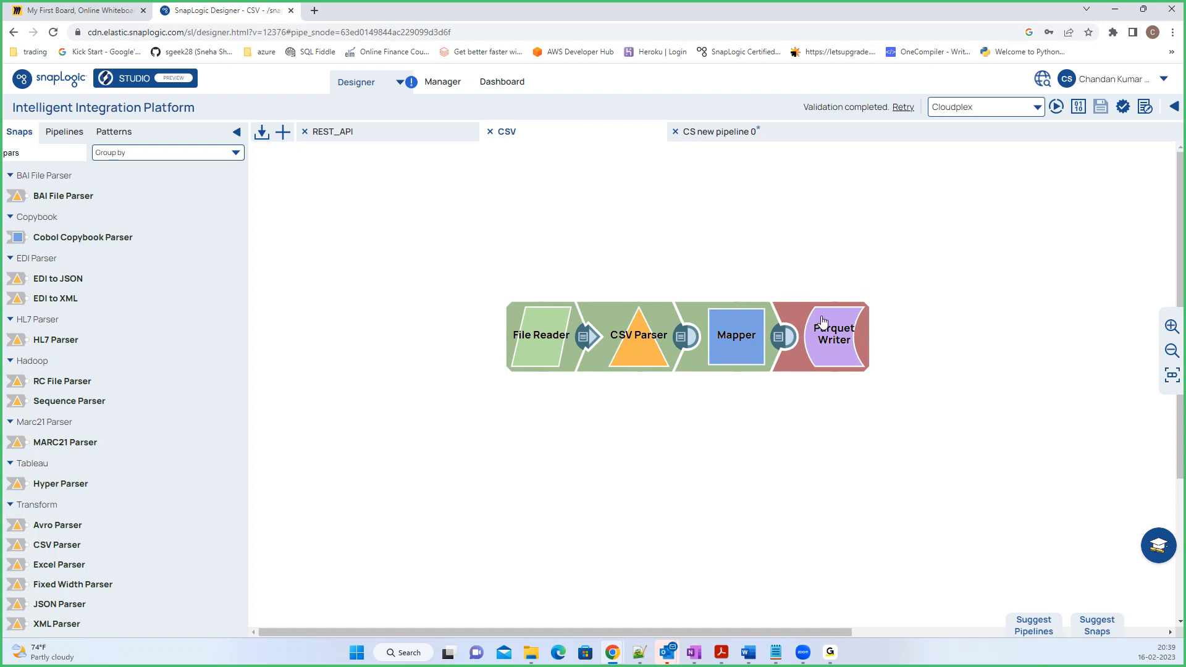
- Read the Parquet Writer's validation failure, reopen its settings, and inspect the schema definition
mouse_move(823, 321)
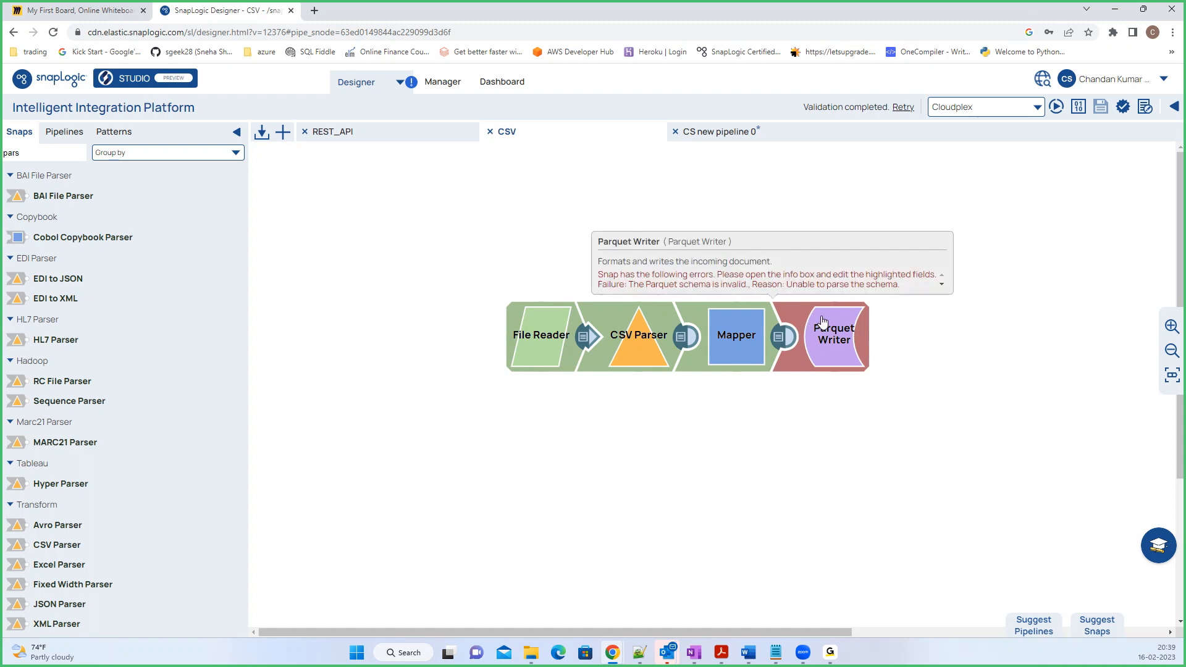
left_click(823, 321)
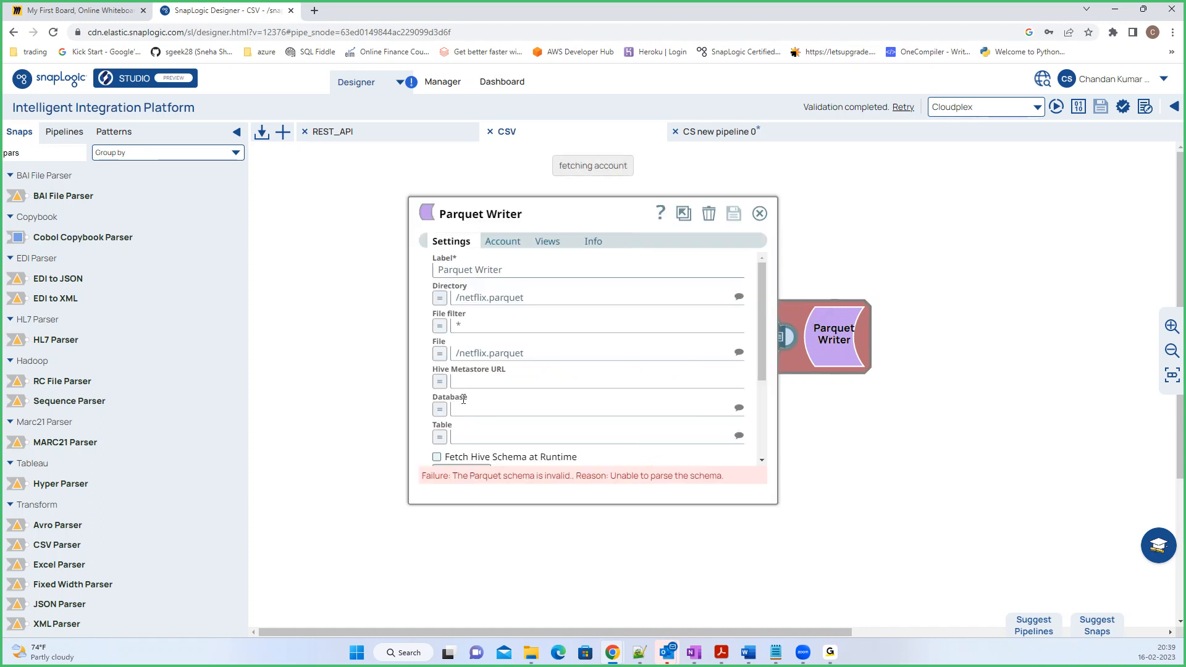
scroll(463, 399, "down", 3)
left_click(458, 338)
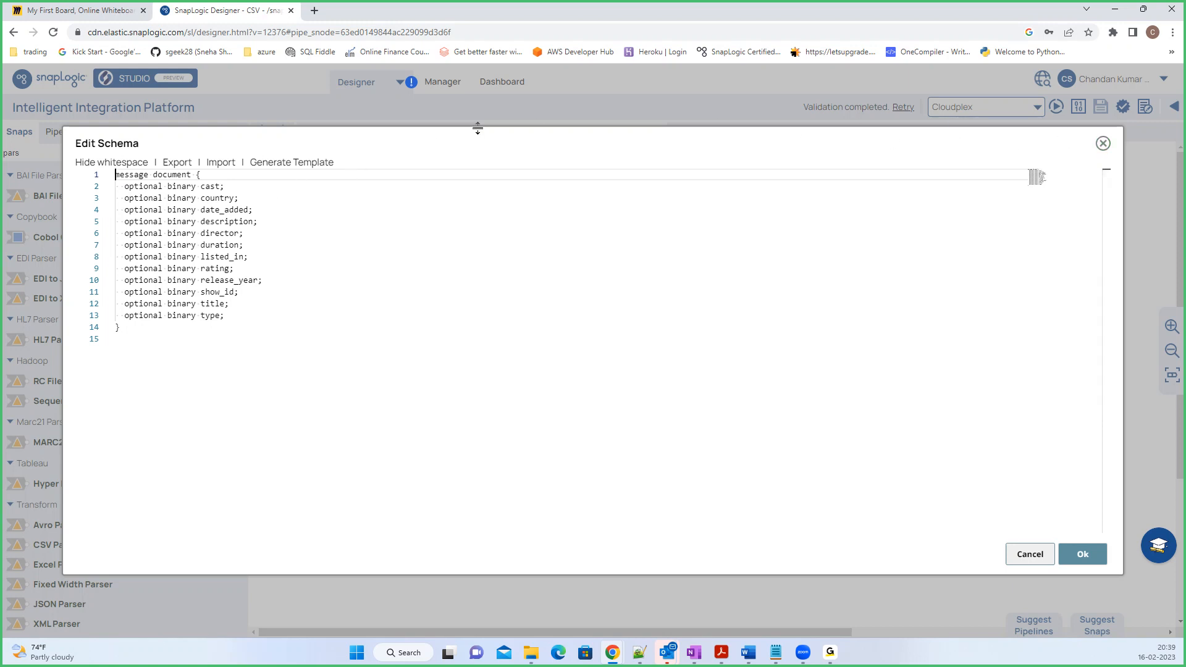
left_click(1103, 144)
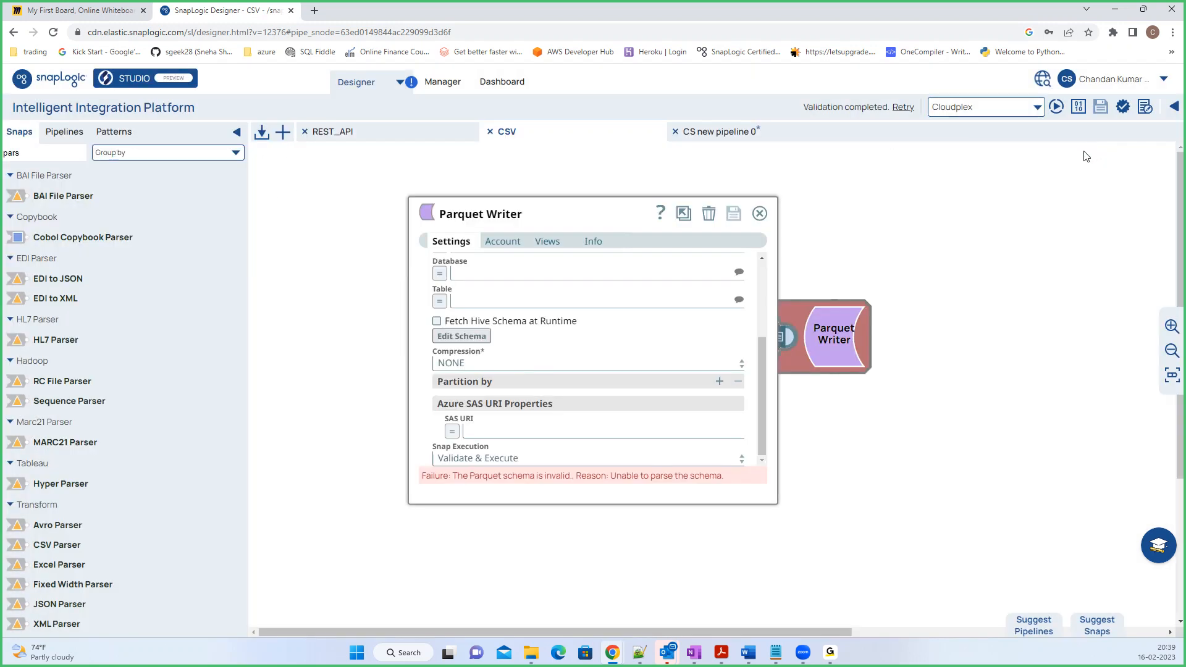
- Open the Parquet Writer's documentation page and read its overview, limitations and Snap Views sections
left_click(655, 212)
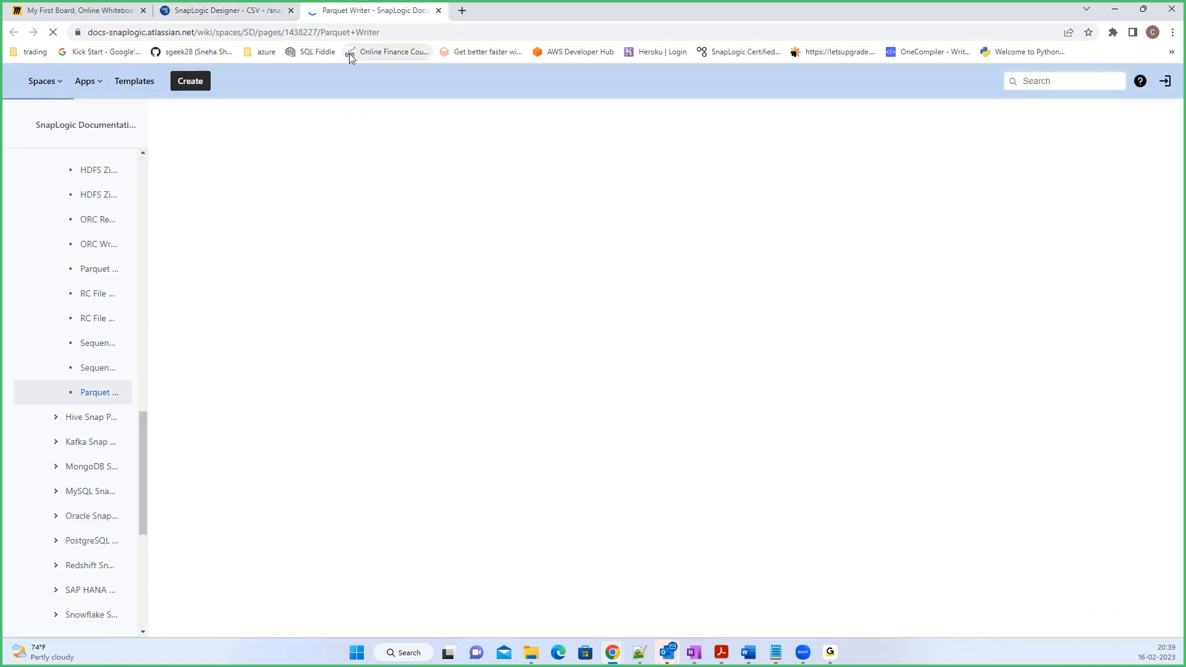
scroll(536, 377, "down", 3)
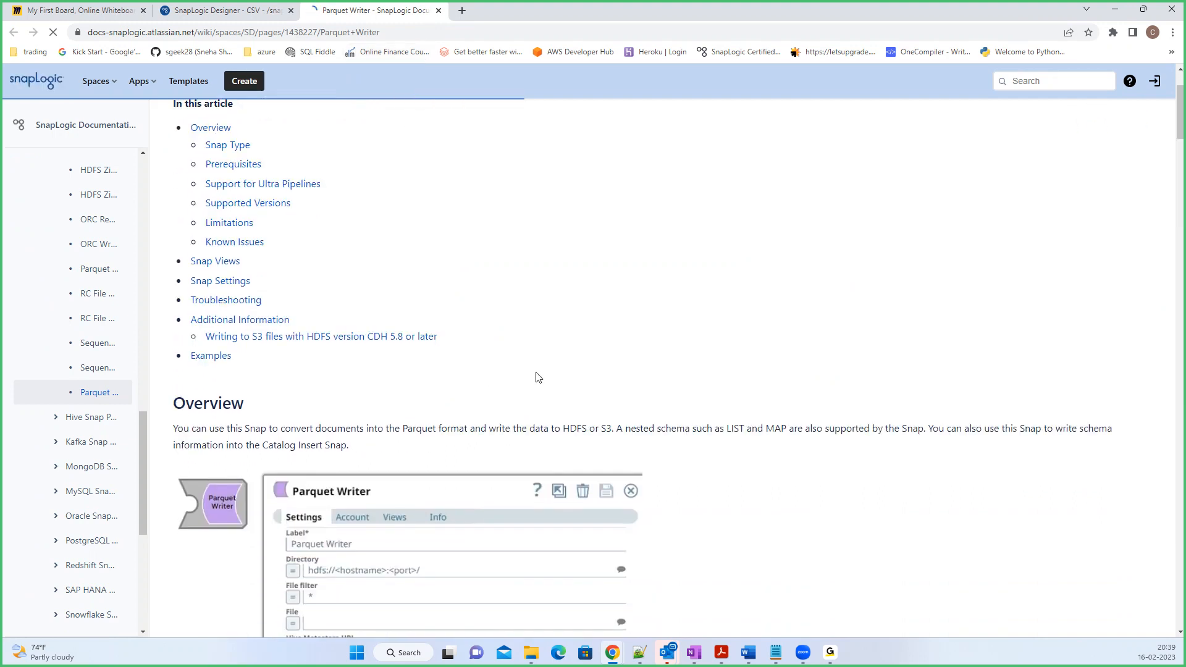
scroll(516, 401, "down", 8)
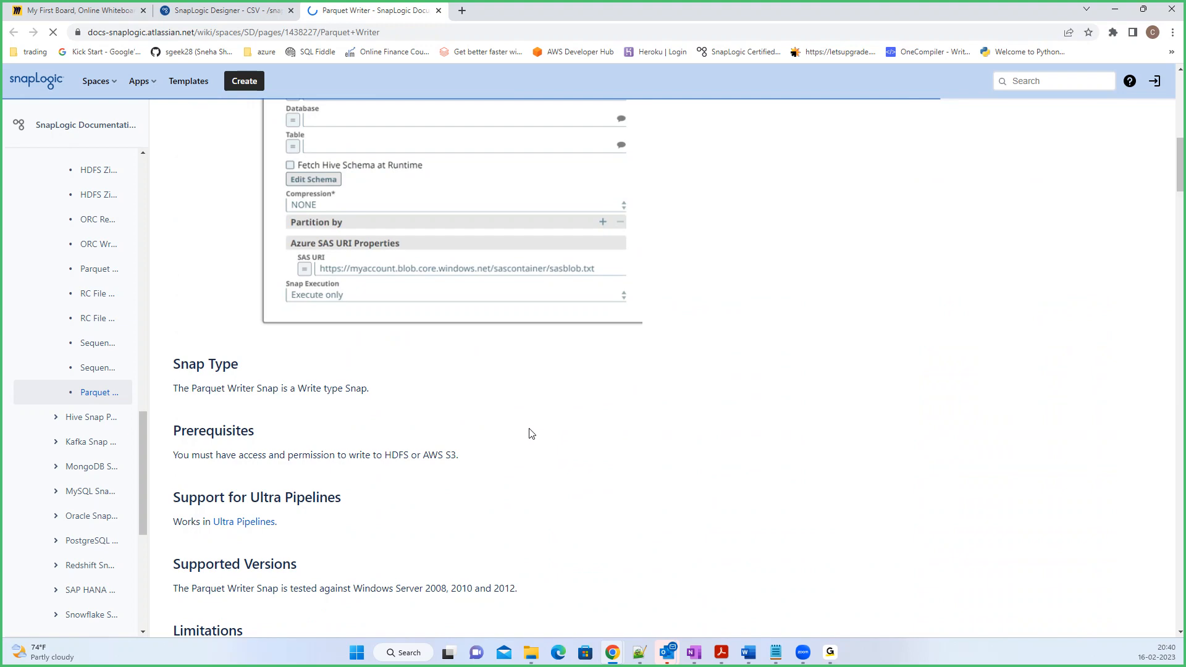
scroll(521, 415, "down", 8)
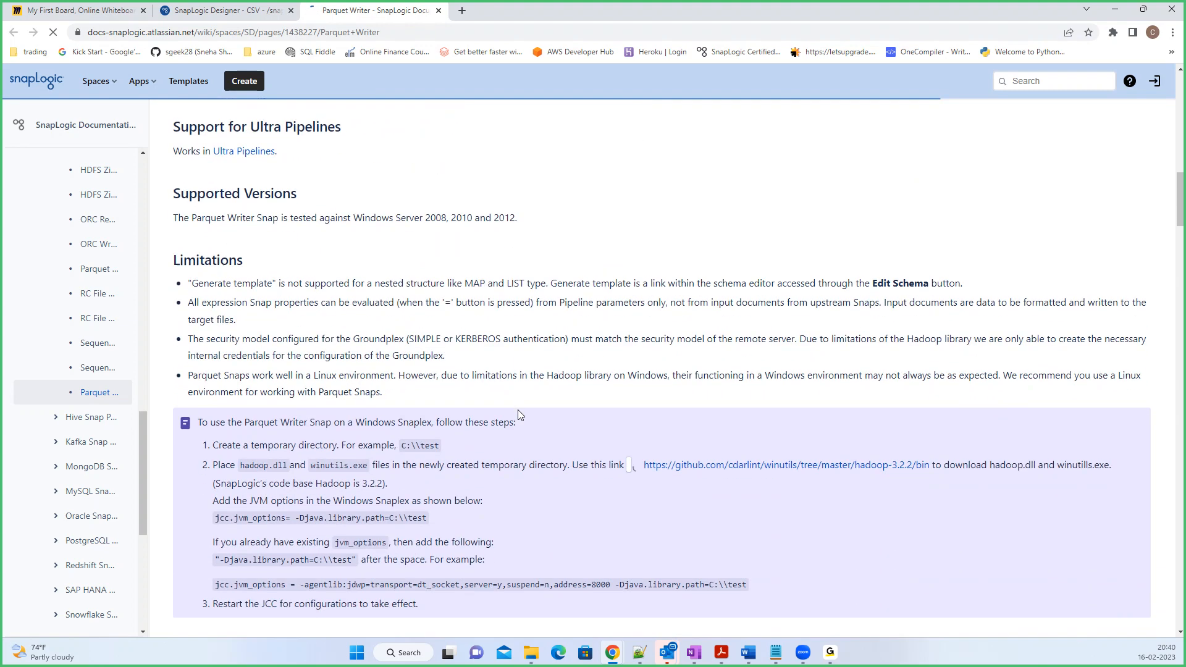
scroll(518, 411, "down", 3)
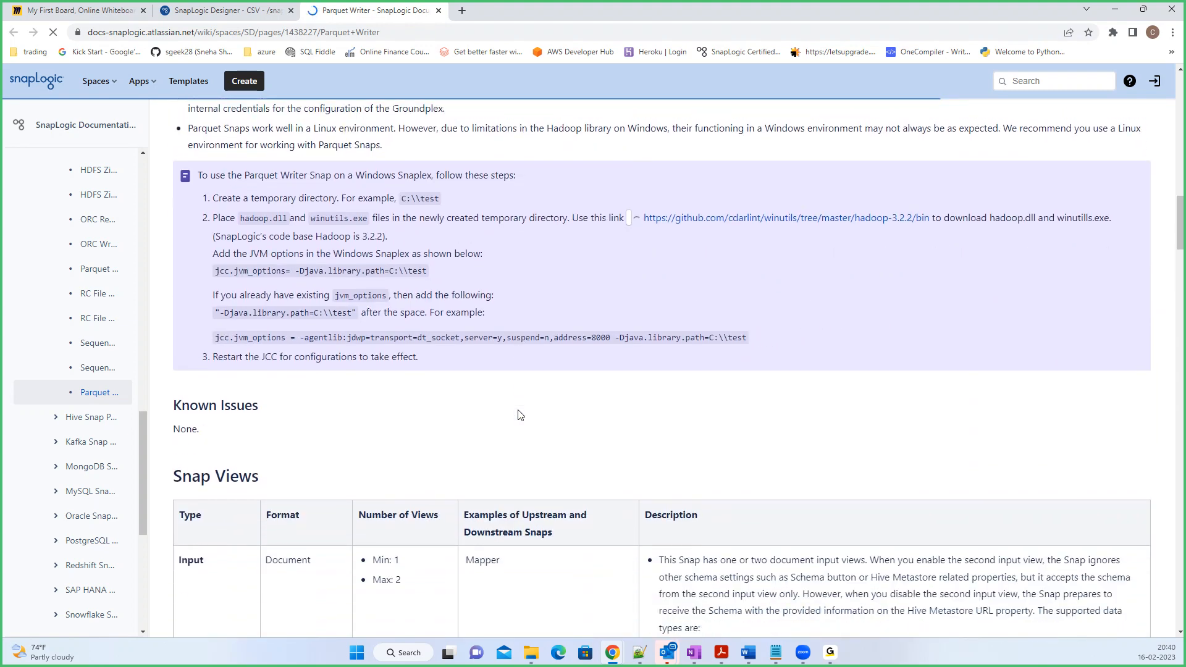
scroll(519, 415, "down", 5)
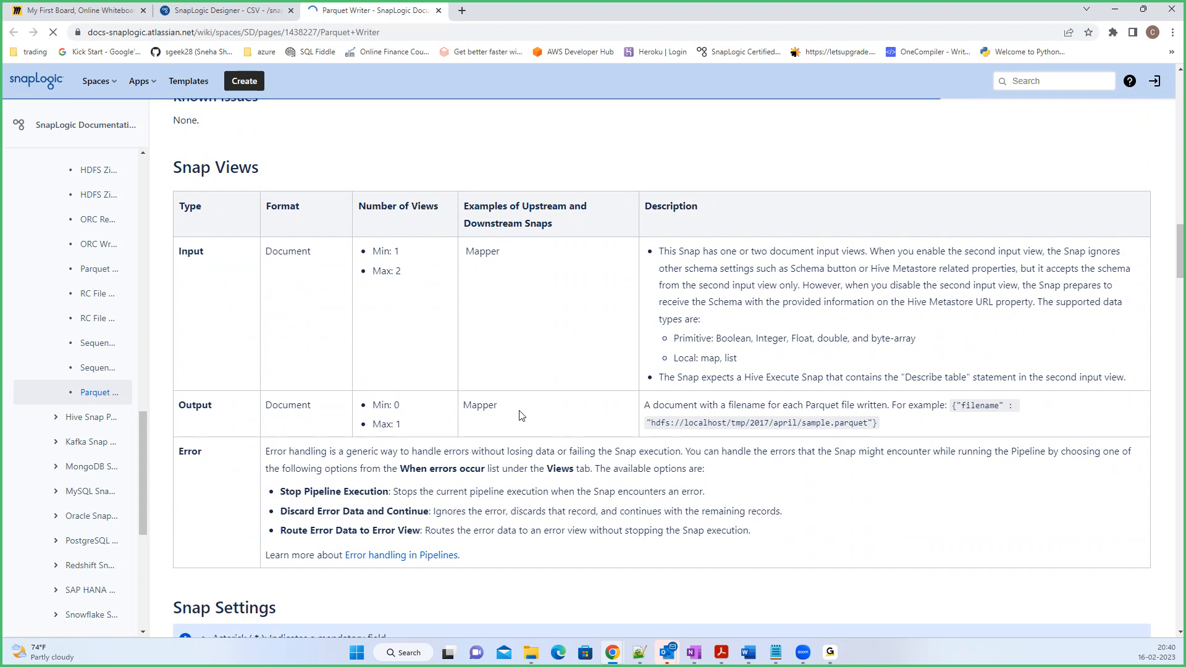
scroll(519, 416, "down", 8)
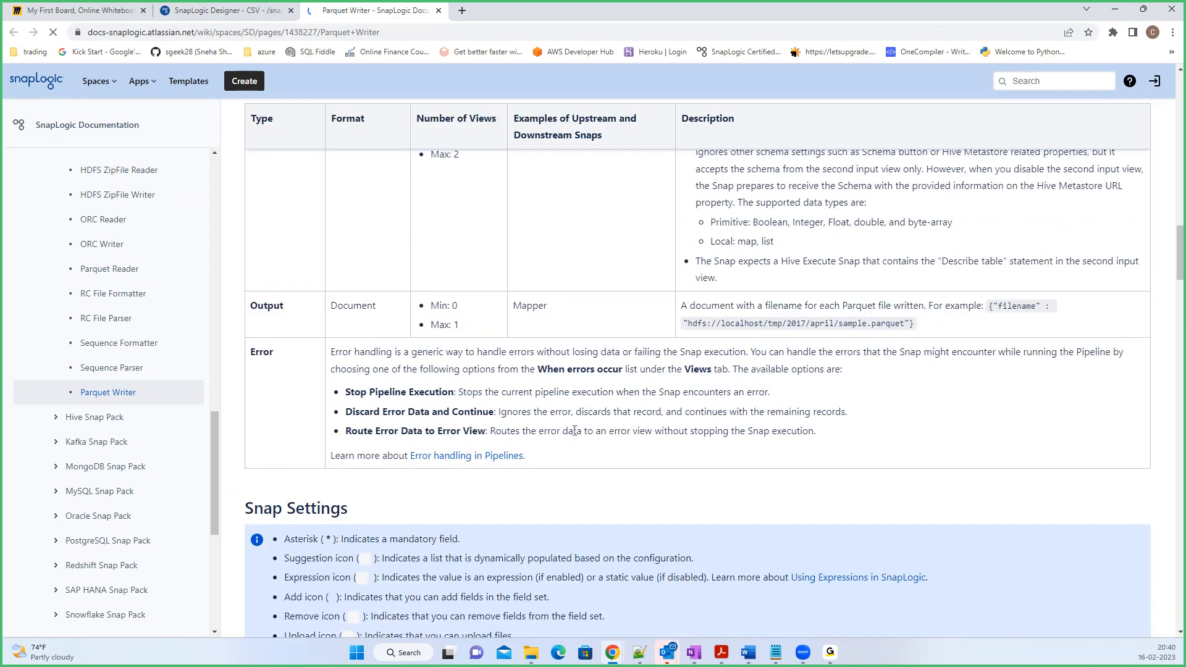
scroll(574, 431, "up", 2)
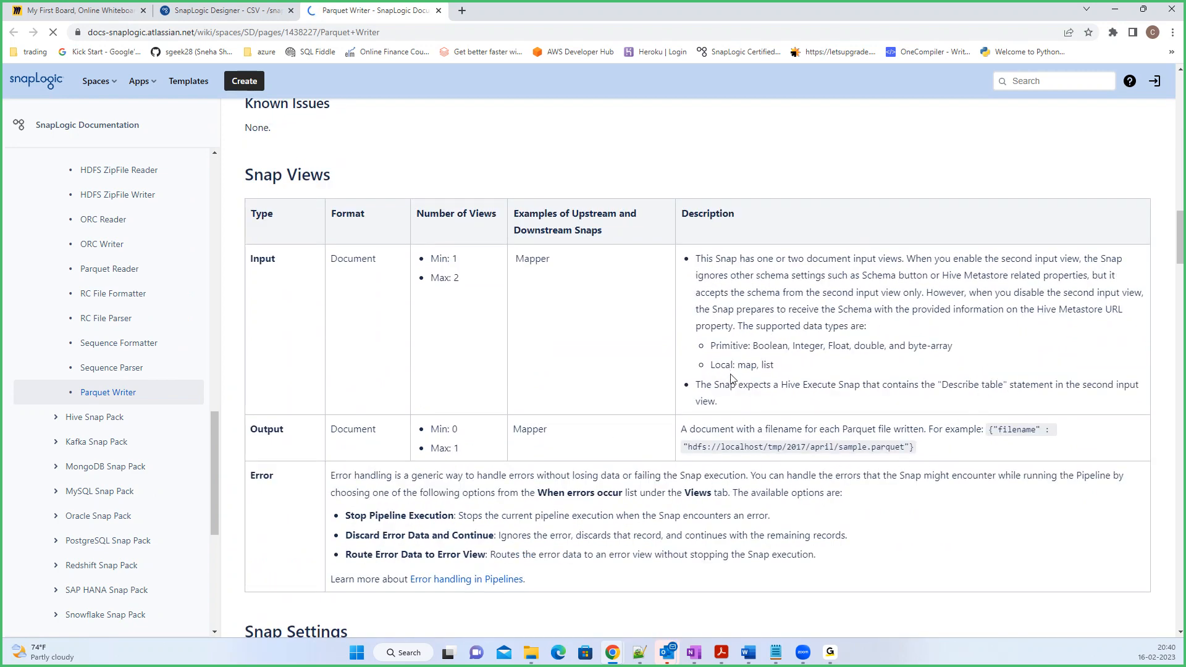
- Read the Snap Settings table in the documentation down to the Edit Schema entry's example schemas
scroll(731, 387, "down", 10)
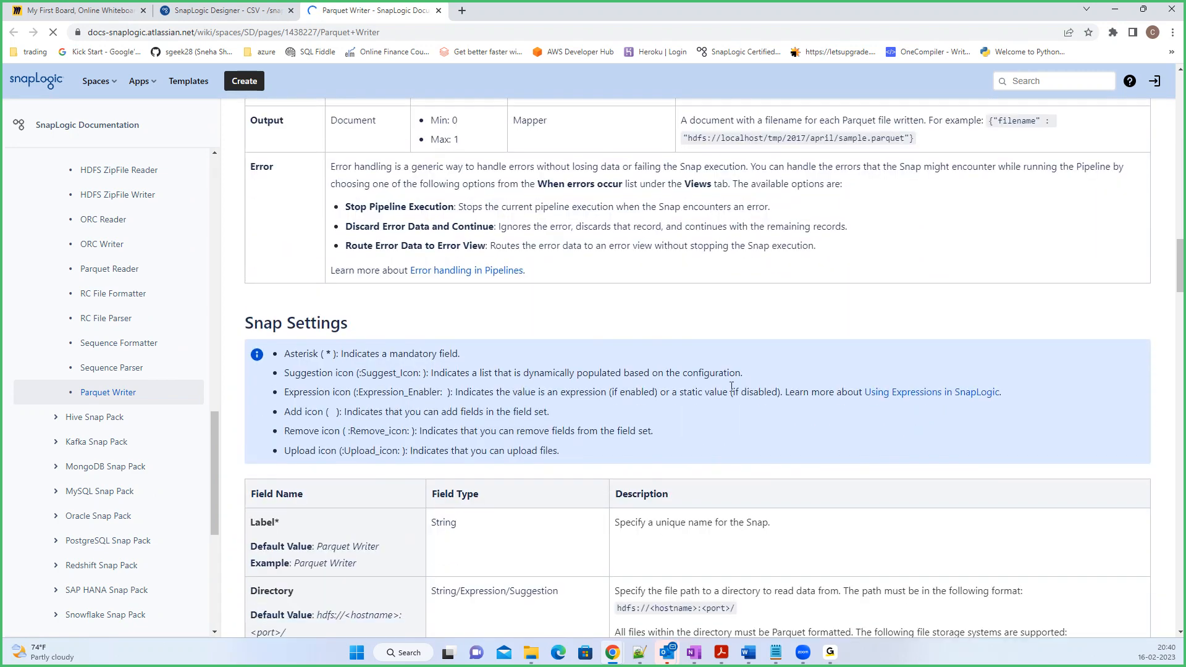
scroll(733, 392, "down", 4)
scroll(698, 286, "up", 2)
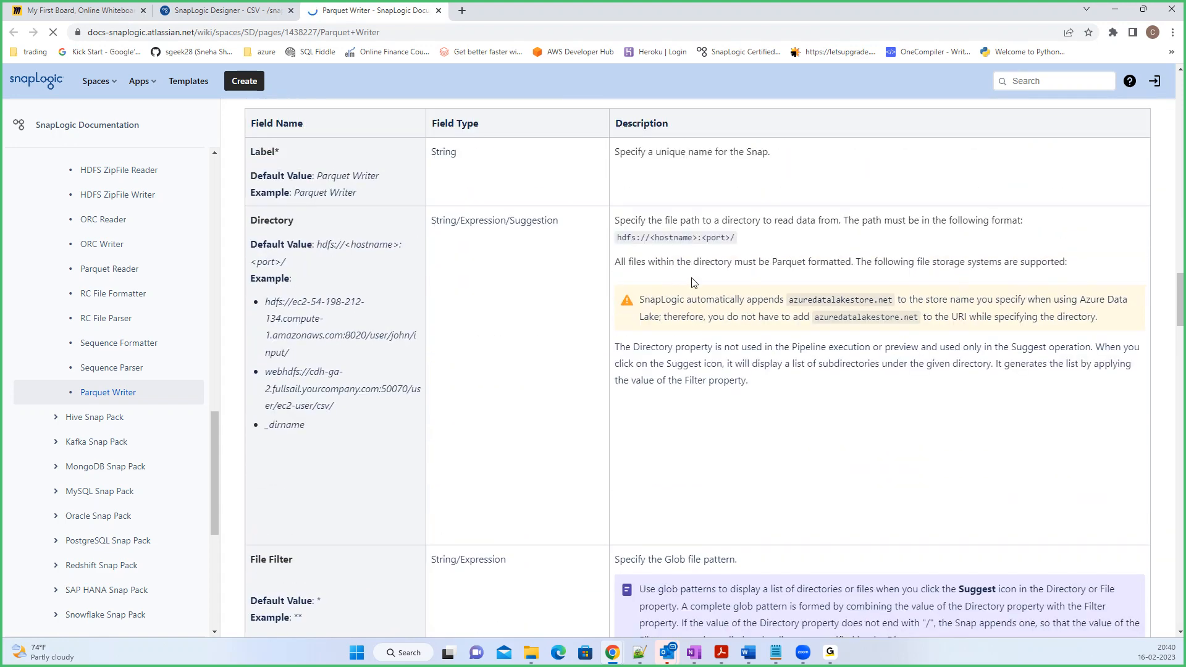
scroll(710, 447, "down", 7)
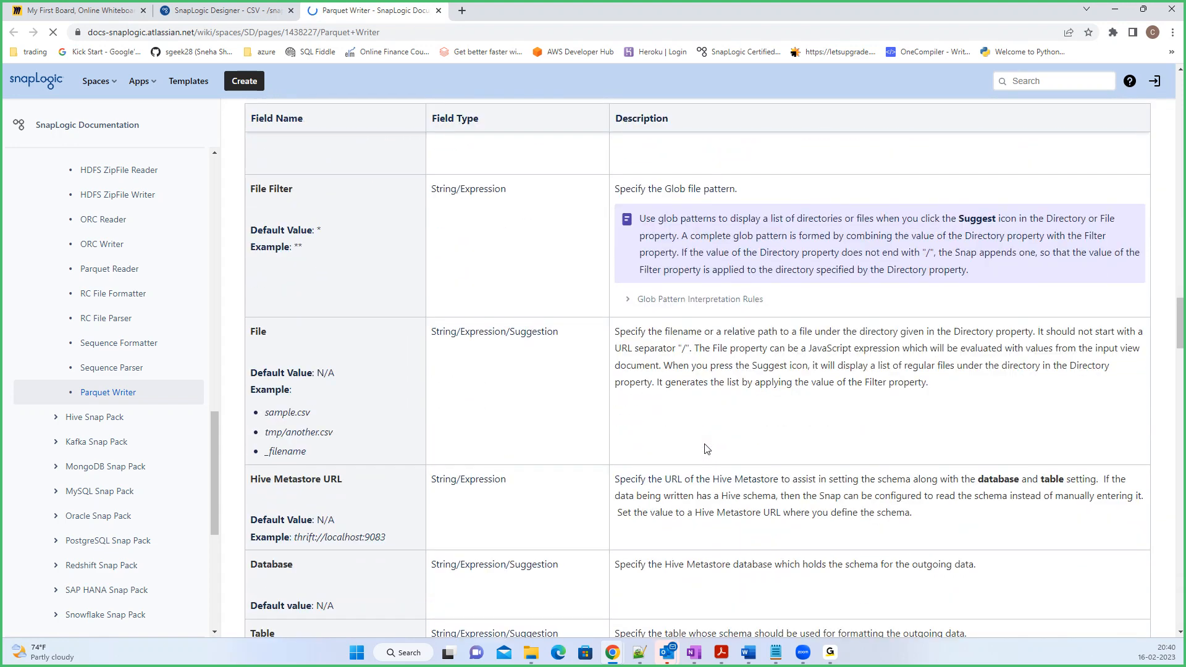
scroll(706, 448, "down", 6)
scroll(707, 448, "down", 6)
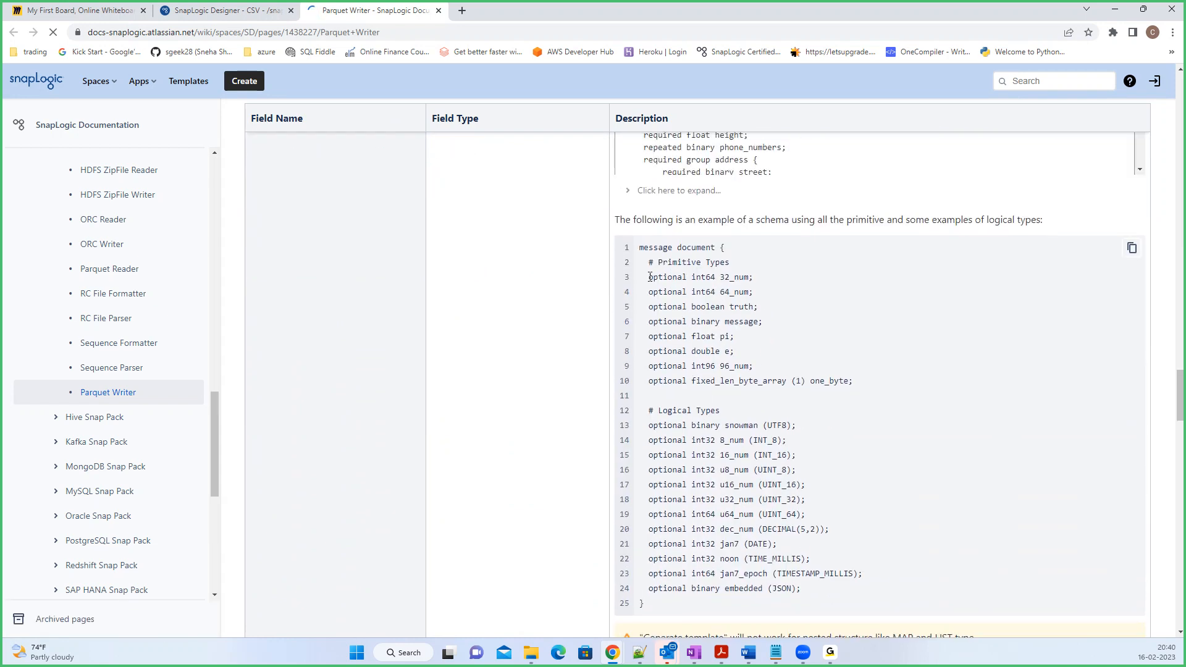
scroll(648, 274, "up", 3)
scroll(709, 403, "down", 2)
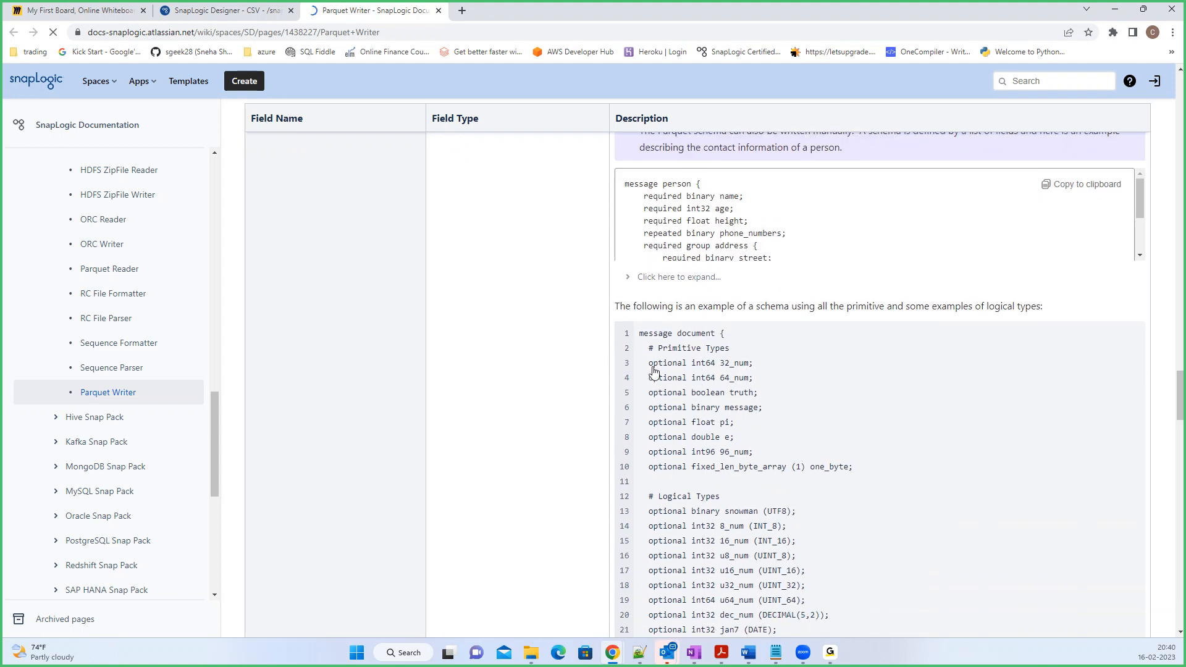
scroll(653, 440, "down", 1)
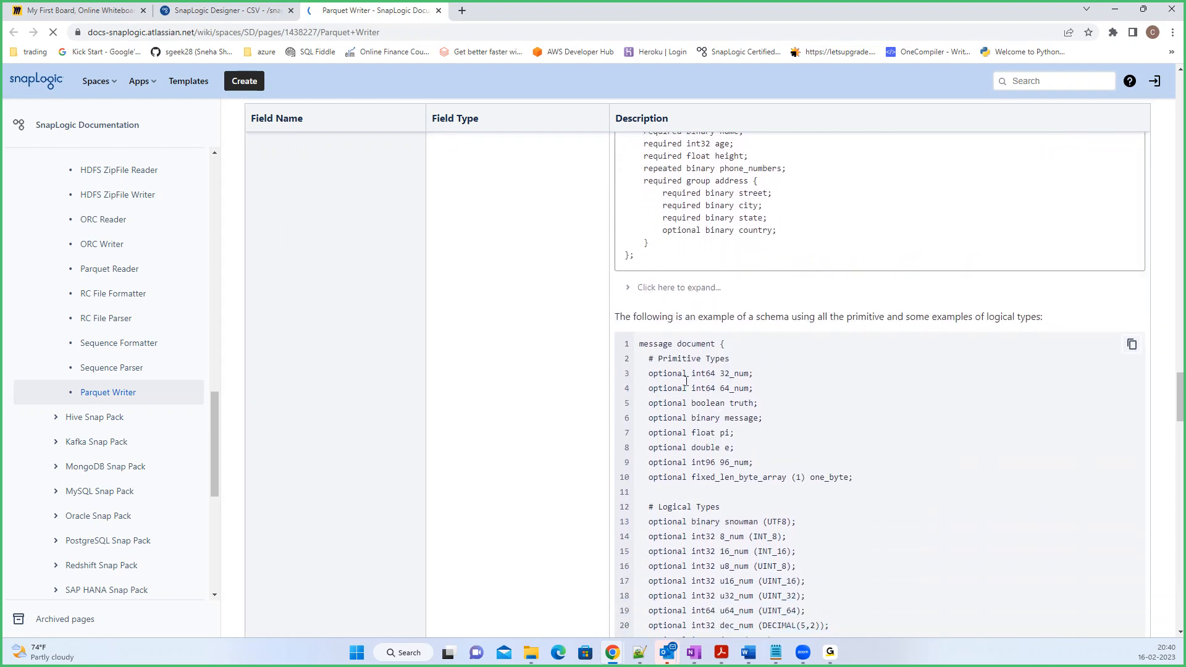
- Examine the field names and data types under Primitive Types in the example message document schema
double_click(724, 376)
left_click_drag(721, 375, 750, 373)
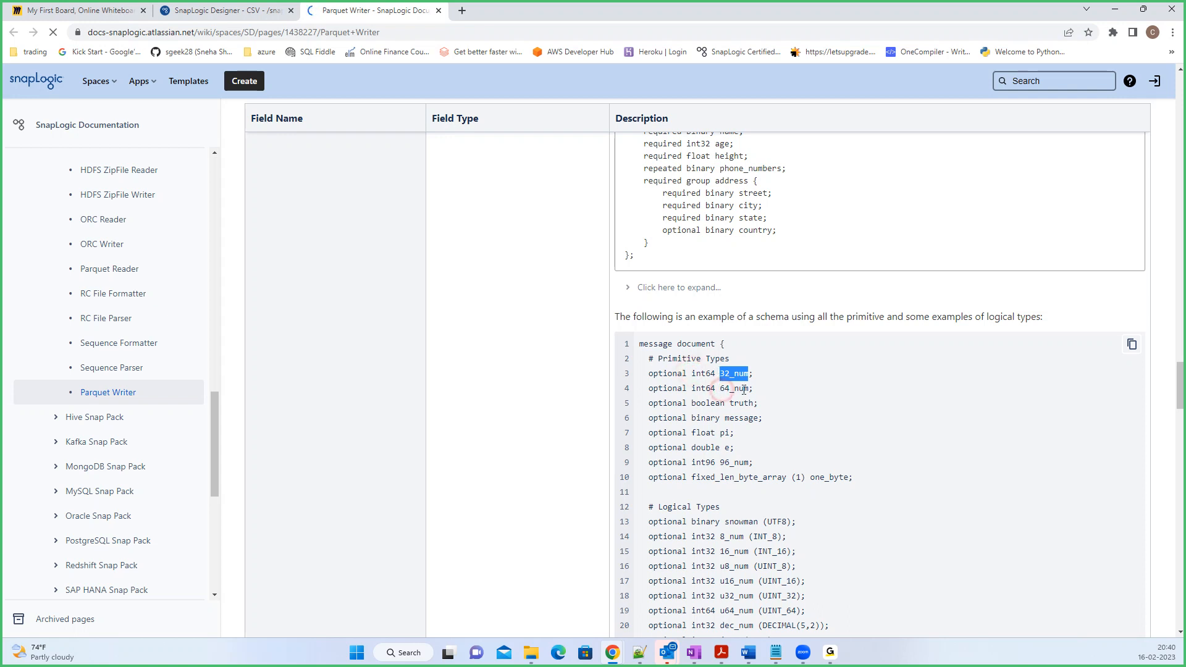
left_click_drag(690, 388, 702, 388)
double_click(702, 388)
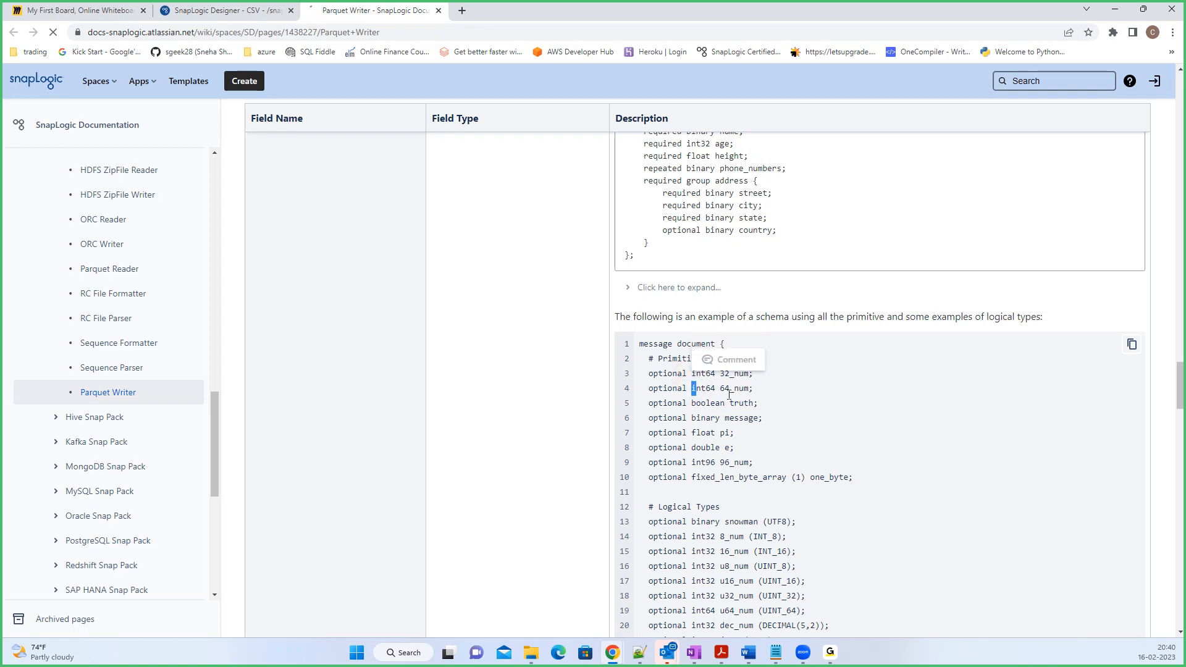
left_click_drag(731, 403, 750, 419)
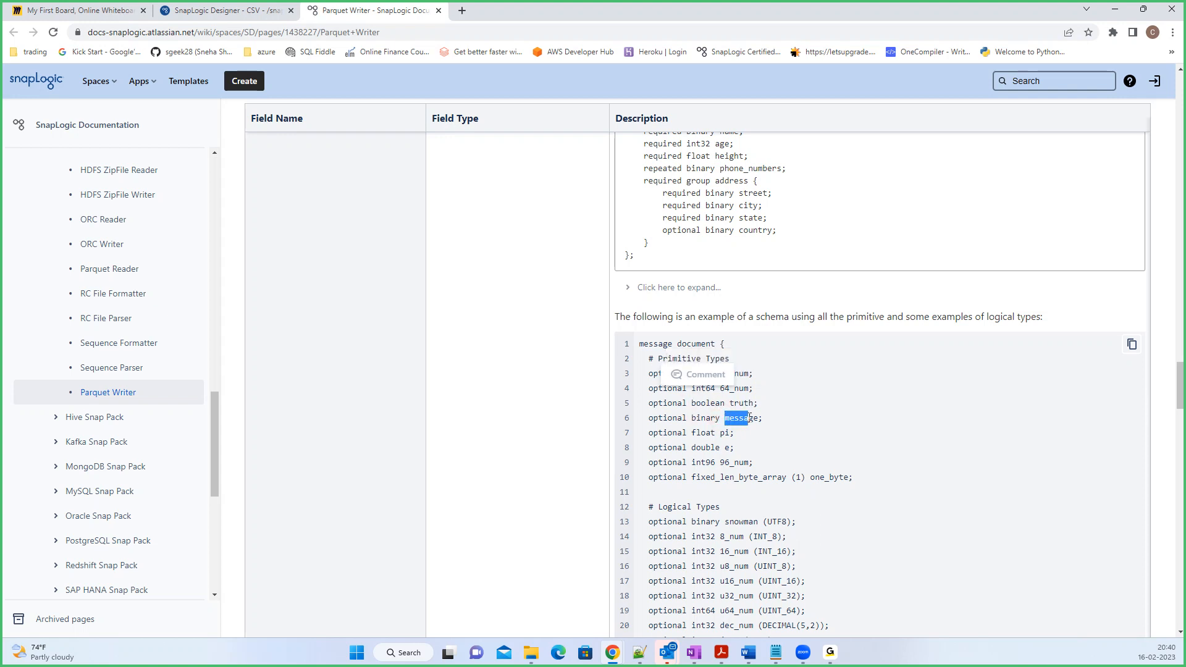
left_click(697, 416)
double_click(706, 418)
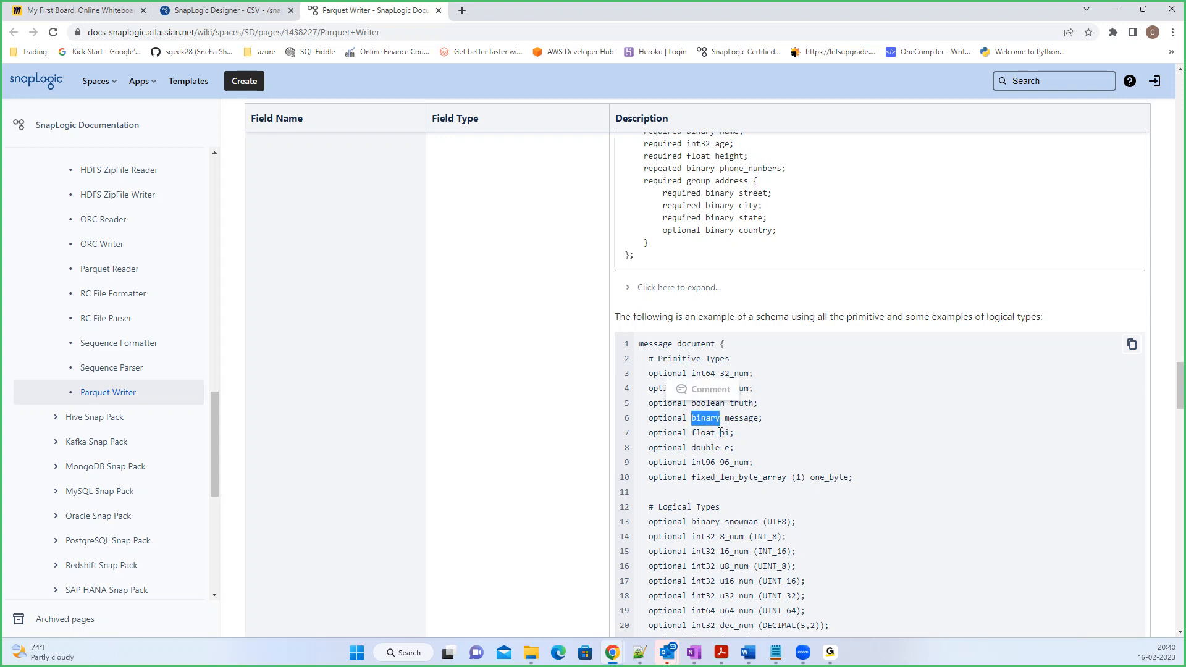
left_click_drag(720, 433, 729, 432)
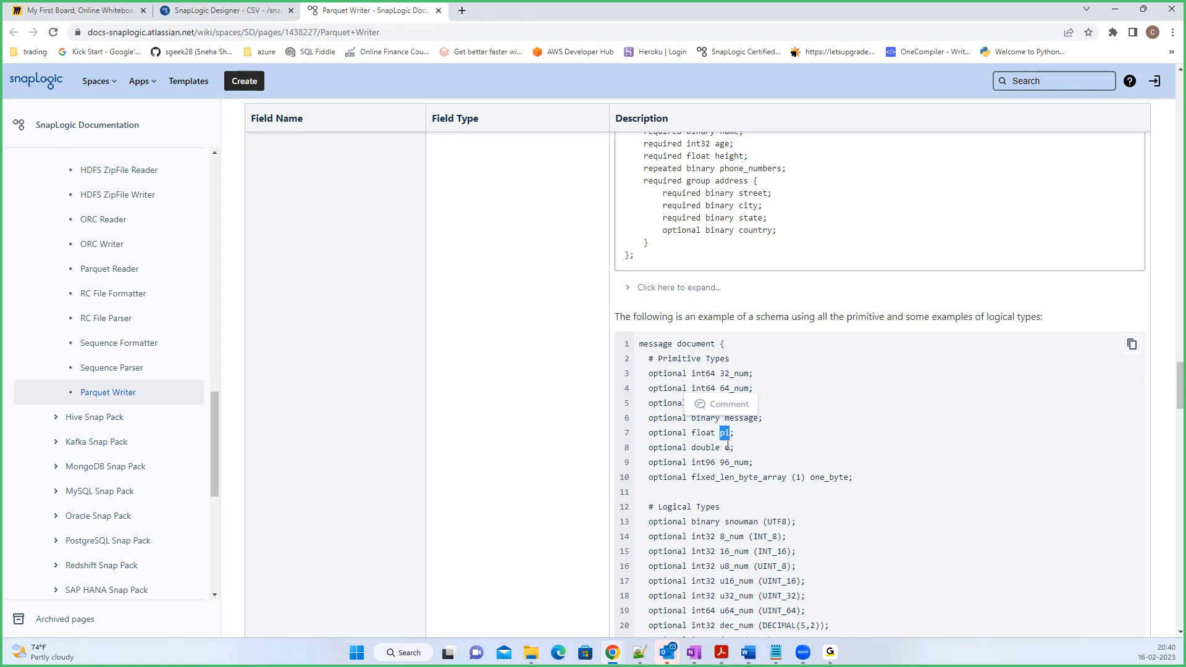
left_click(726, 448)
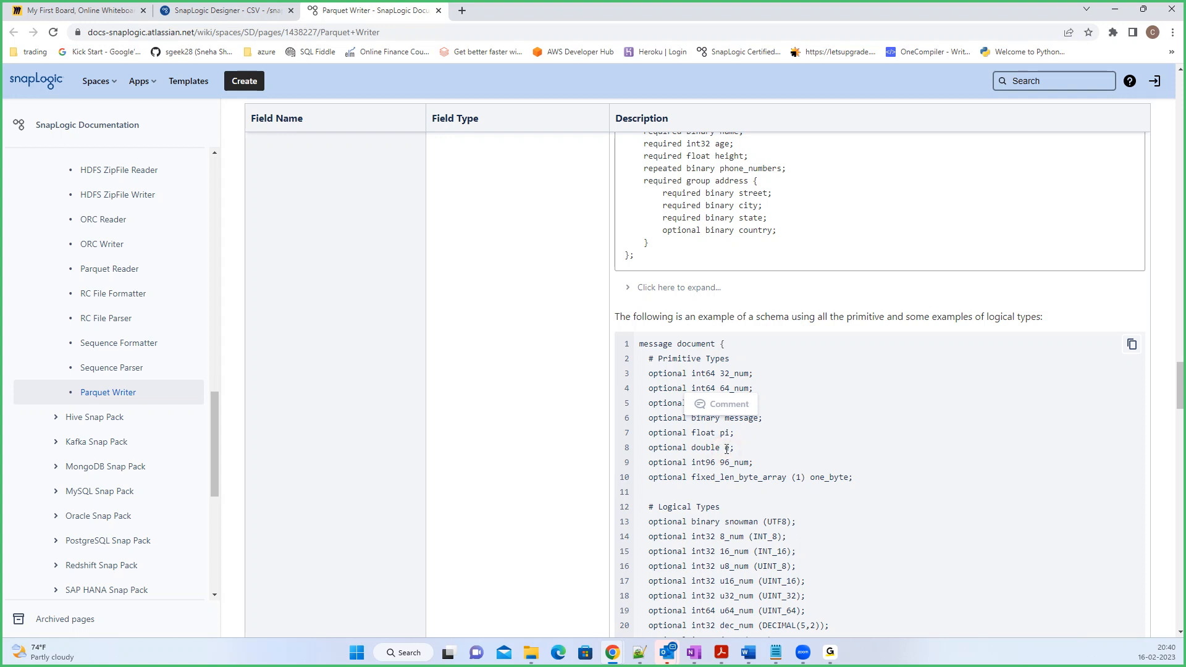
left_click(698, 449)
double_click(697, 449)
left_click_drag(723, 463, 697, 462)
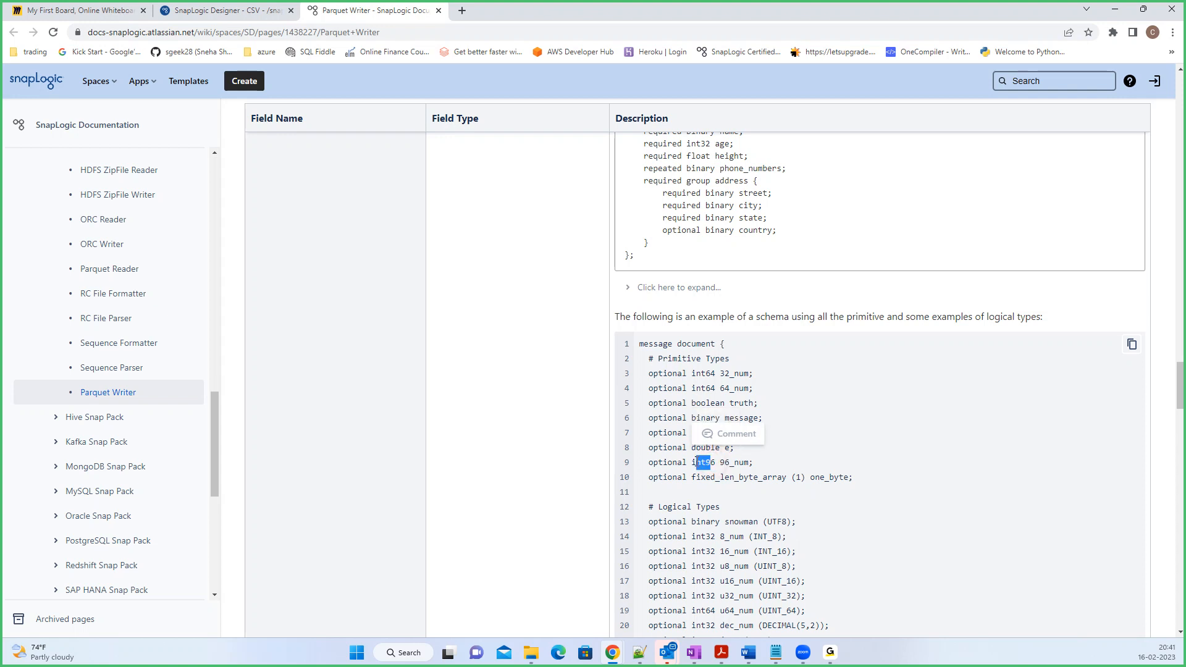
scroll(708, 471, "down", 1)
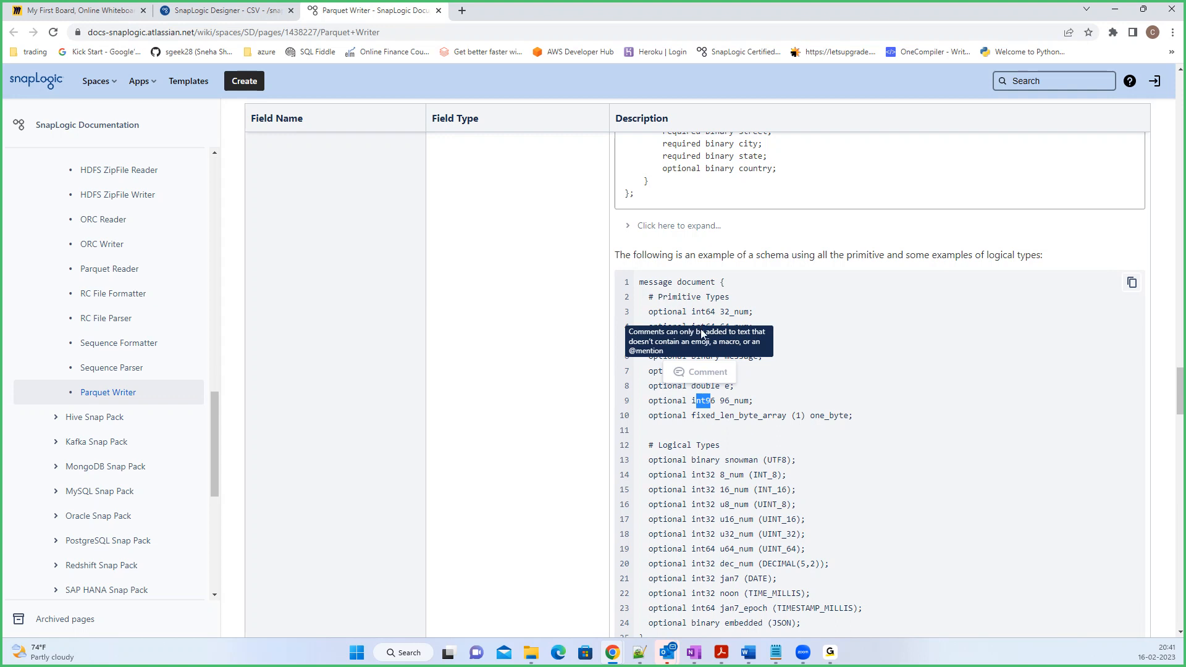
left_click_drag(719, 312, 739, 328)
- Examine the snowman field and its UTF8 annotation under Logical Types in the example schema
scroll(736, 346, "down", 1)
scroll(735, 349, "down", 1)
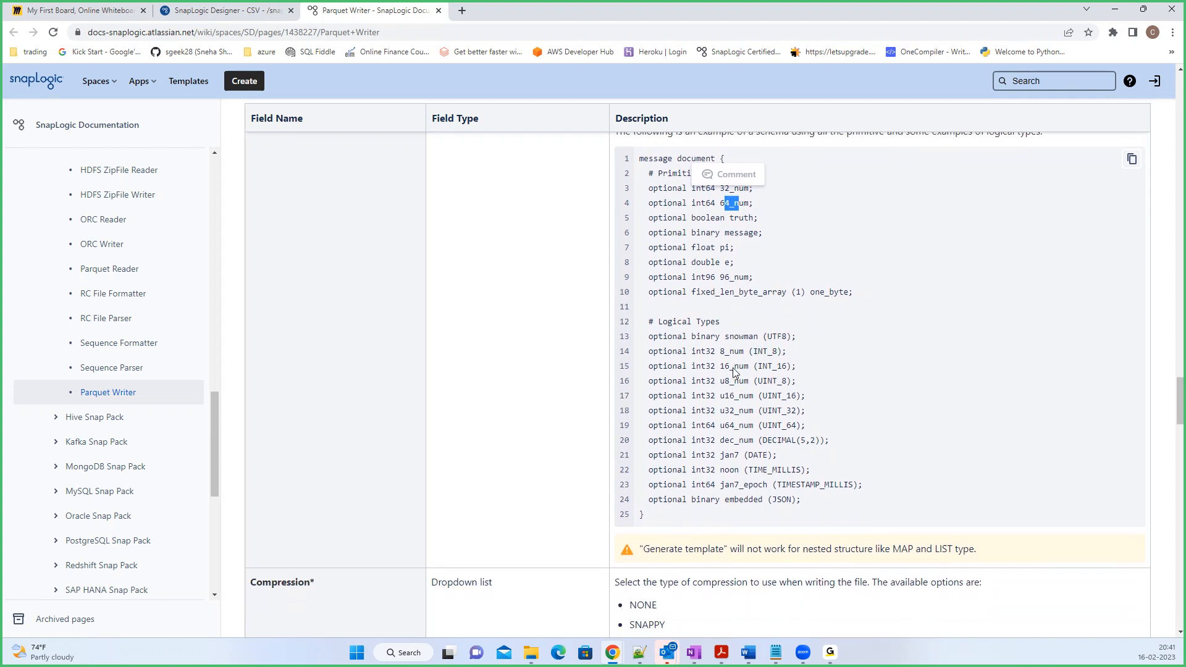
left_click_drag(769, 336, 791, 337)
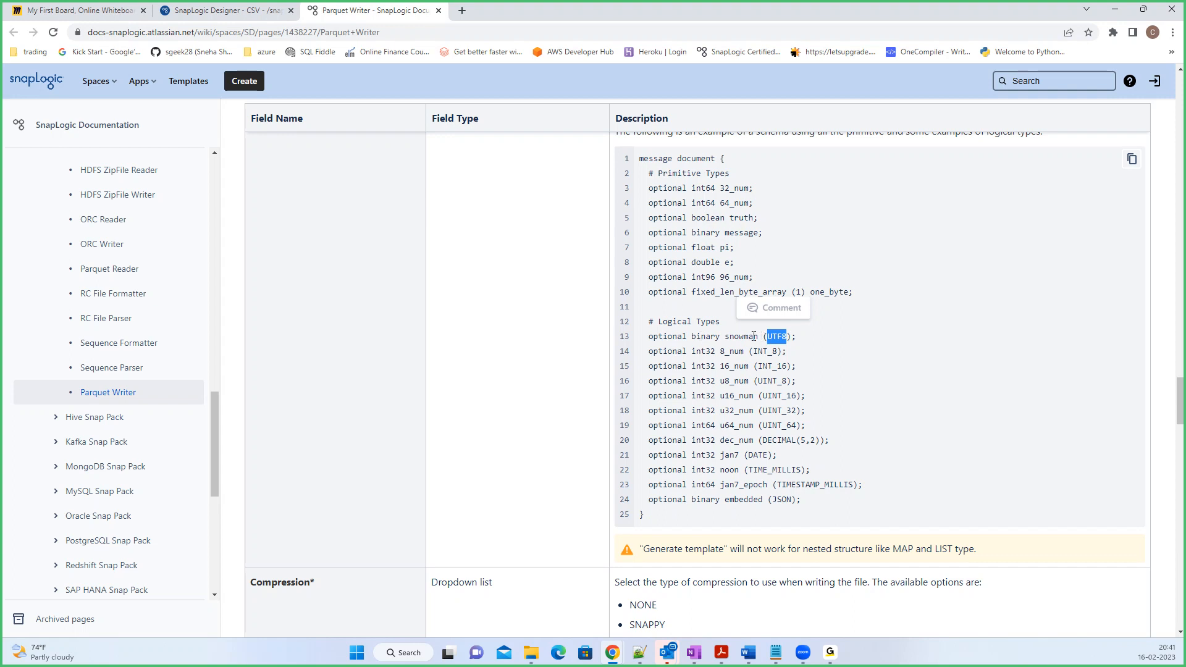
left_click_drag(764, 336, 794, 336)
double_click(736, 337)
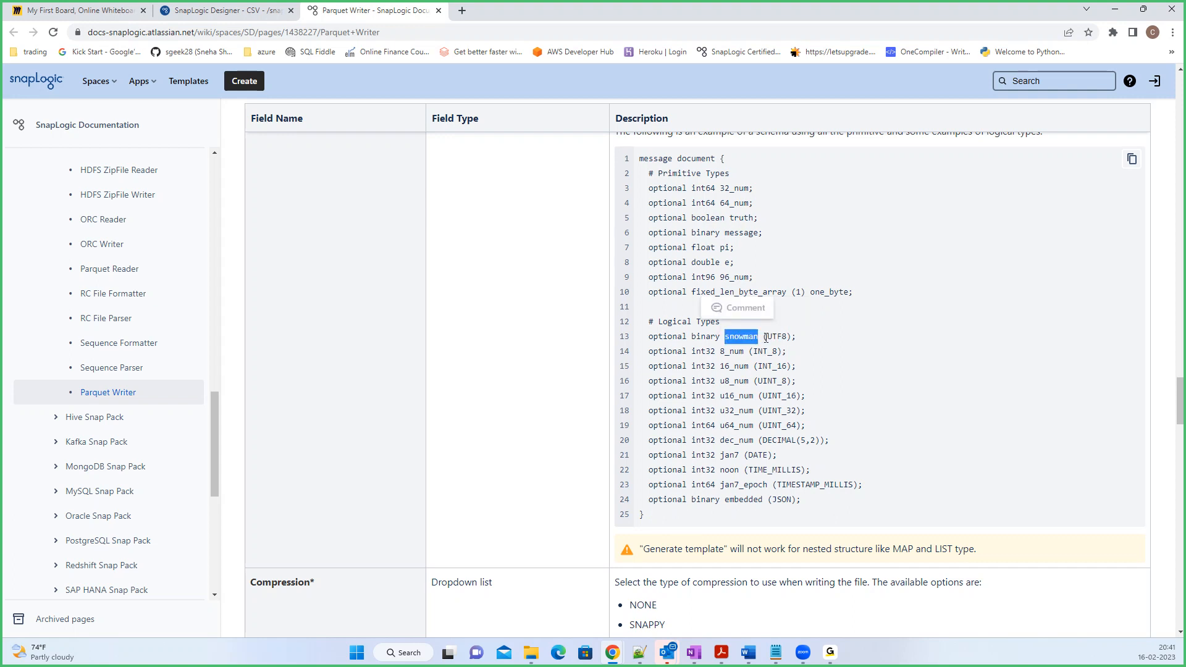
left_click_drag(764, 337, 792, 336)
- Read the rest of the Parquet Writer page, from the compression settings through troubleshooting and examples to the related content
scroll(721, 369, "down", 4)
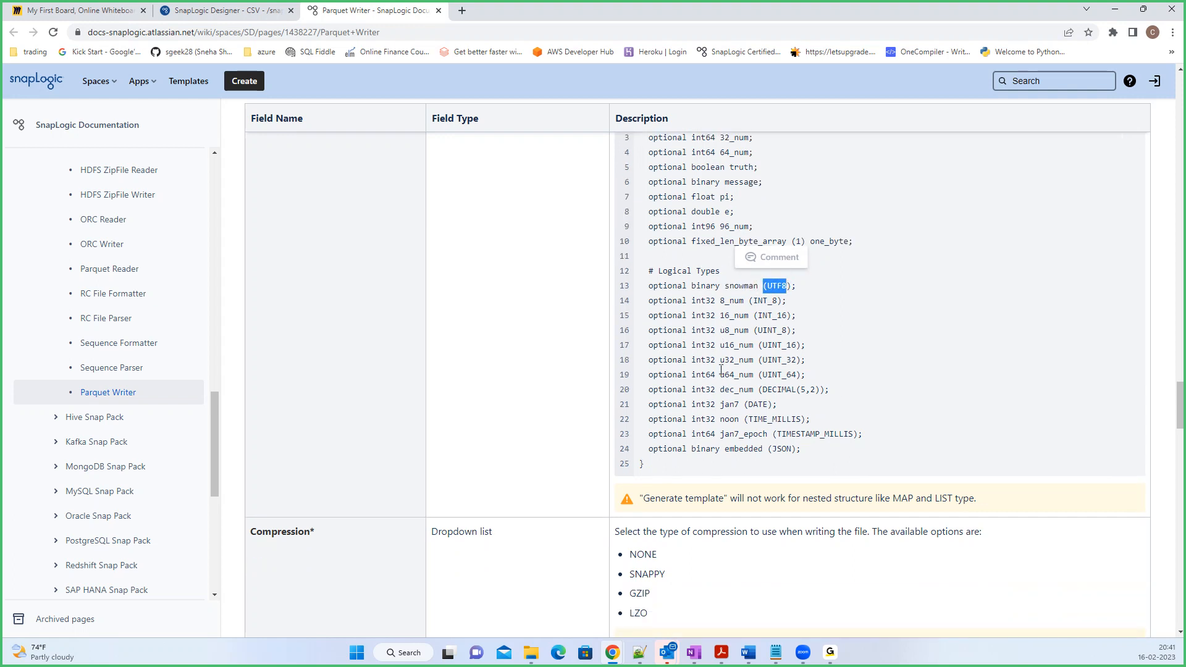
scroll(728, 365, "down", 7)
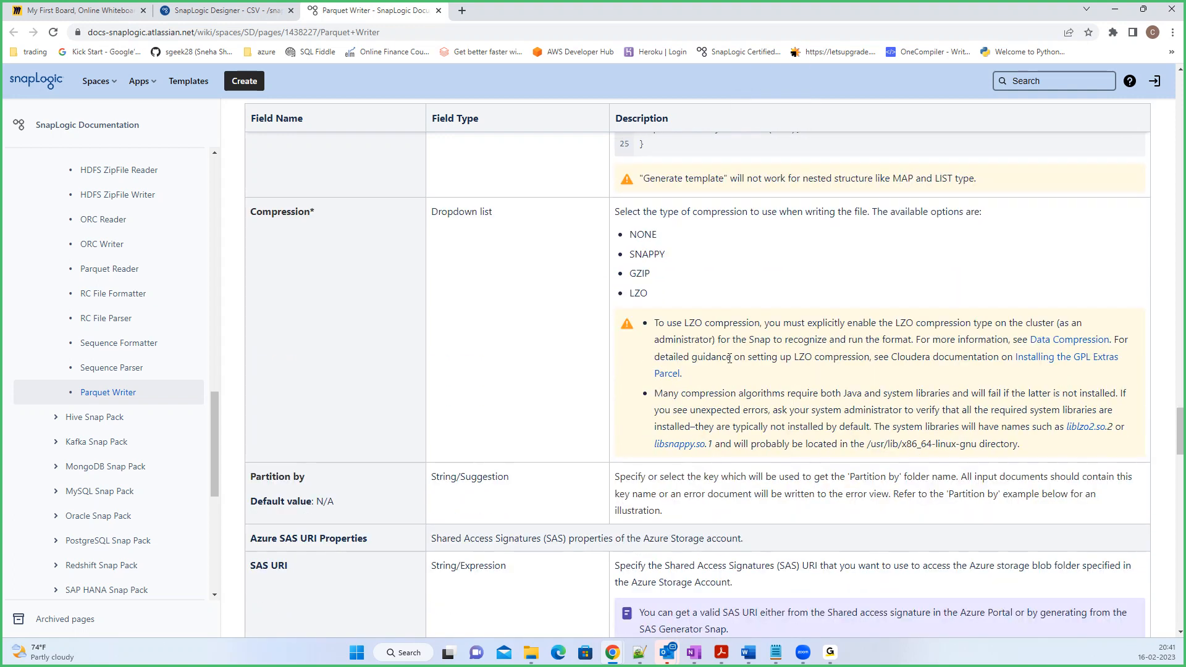
scroll(731, 359, "down", 6)
scroll(732, 359, "up", 5)
scroll(732, 359, "down", 5)
scroll(731, 361, "up", 8)
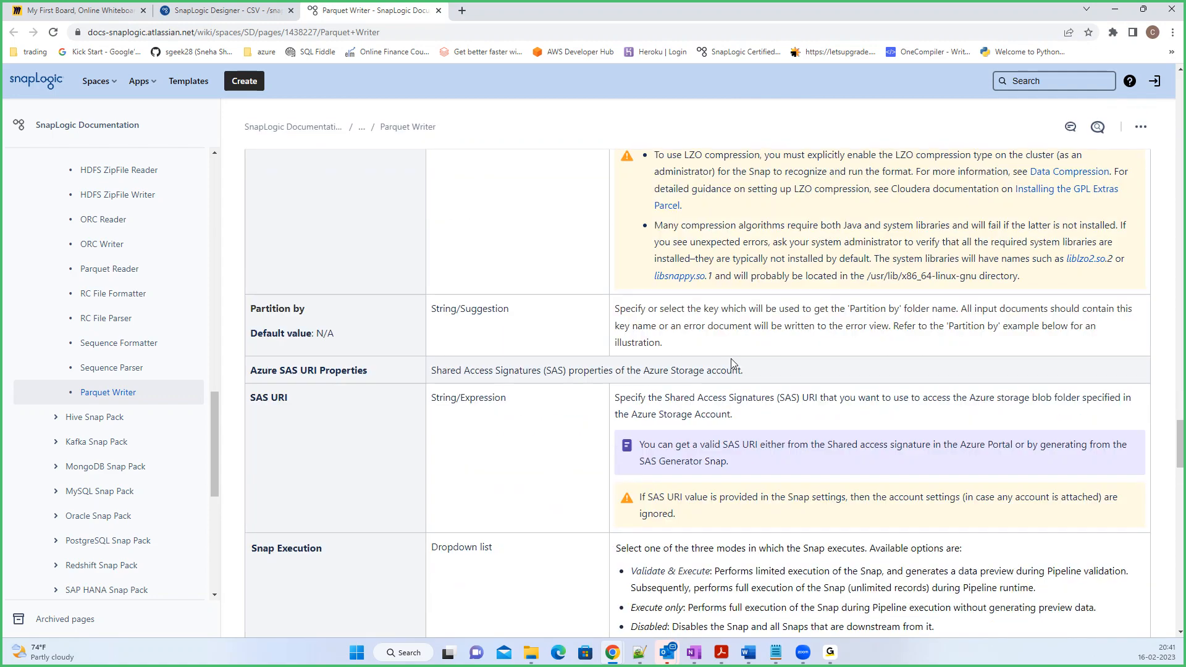
scroll(731, 358, "up", 7)
scroll(733, 361, "down", 5)
scroll(733, 364, "down", 18)
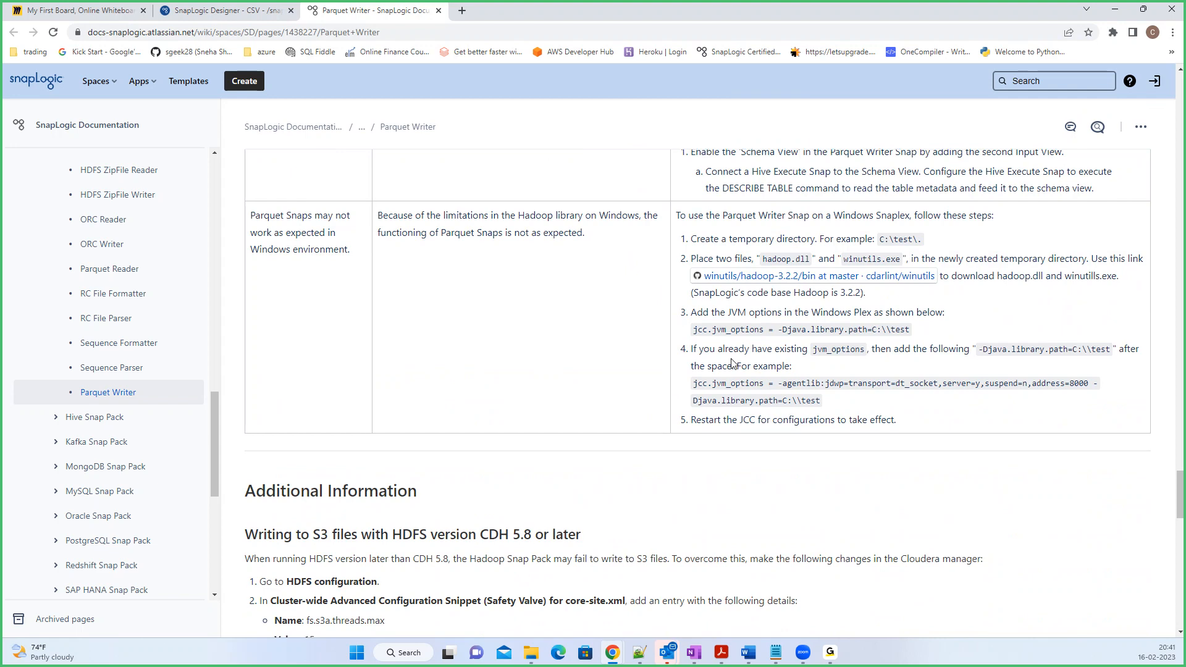
scroll(733, 363, "down", 13)
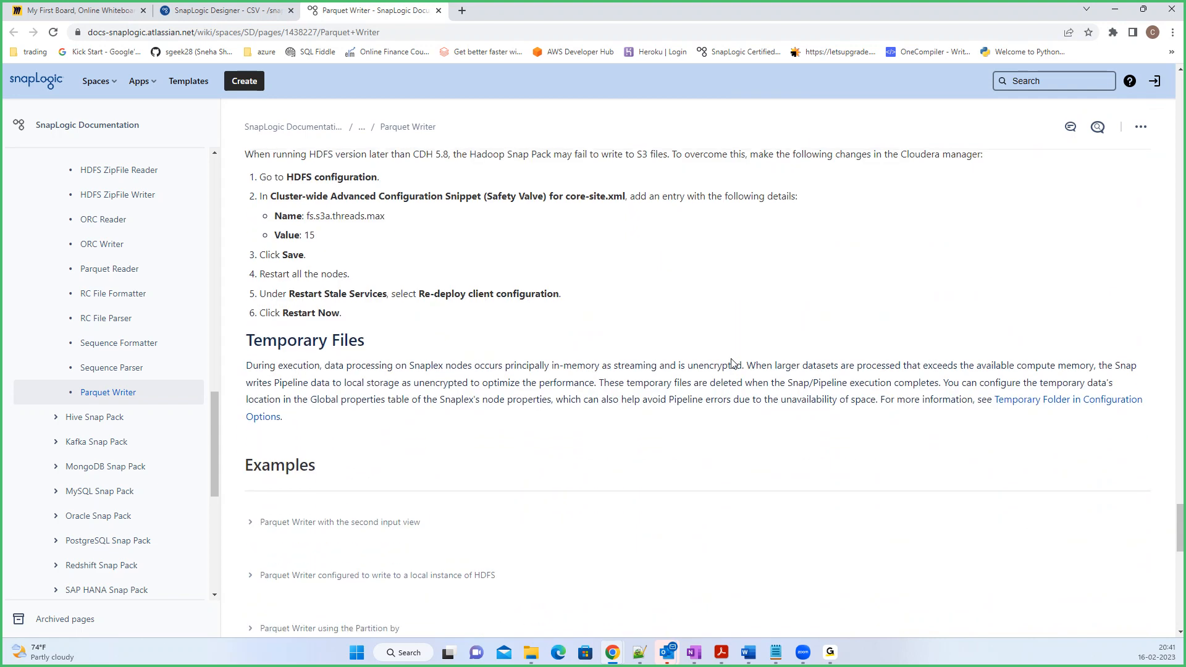
scroll(733, 363, "down", 3)
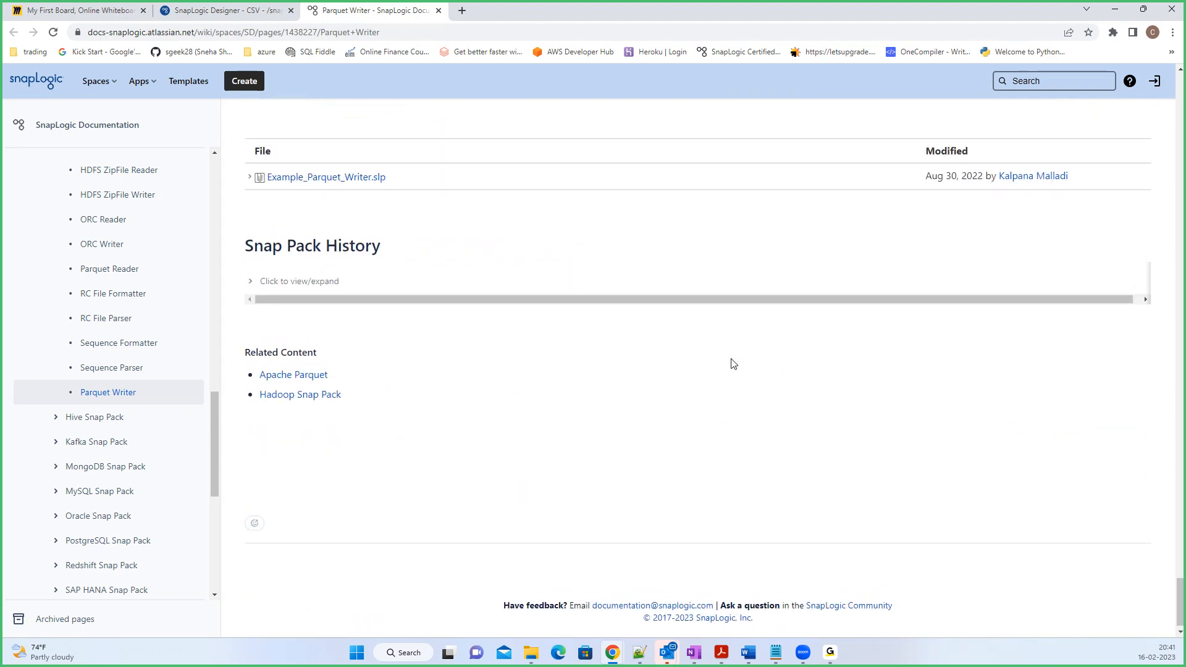
- Return to the Edit Schema entry and review its guidance on specifying a schema and the message person example
scroll(733, 363, "up", 6)
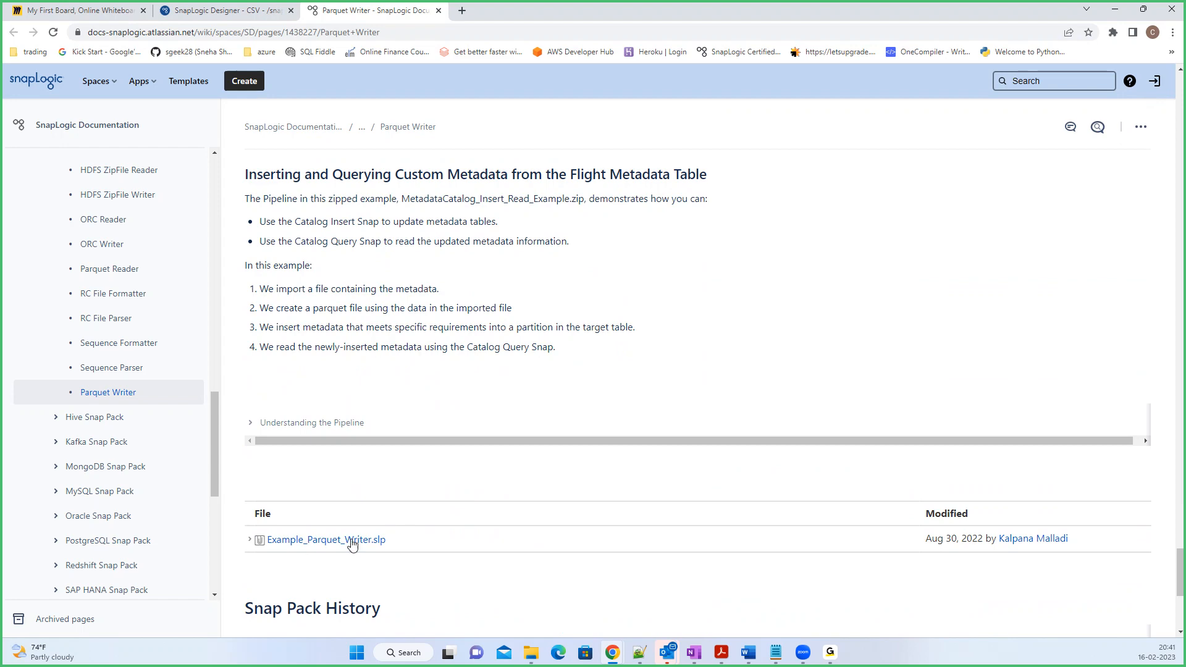
scroll(750, 337, "up", 2)
scroll(751, 337, "up", 15)
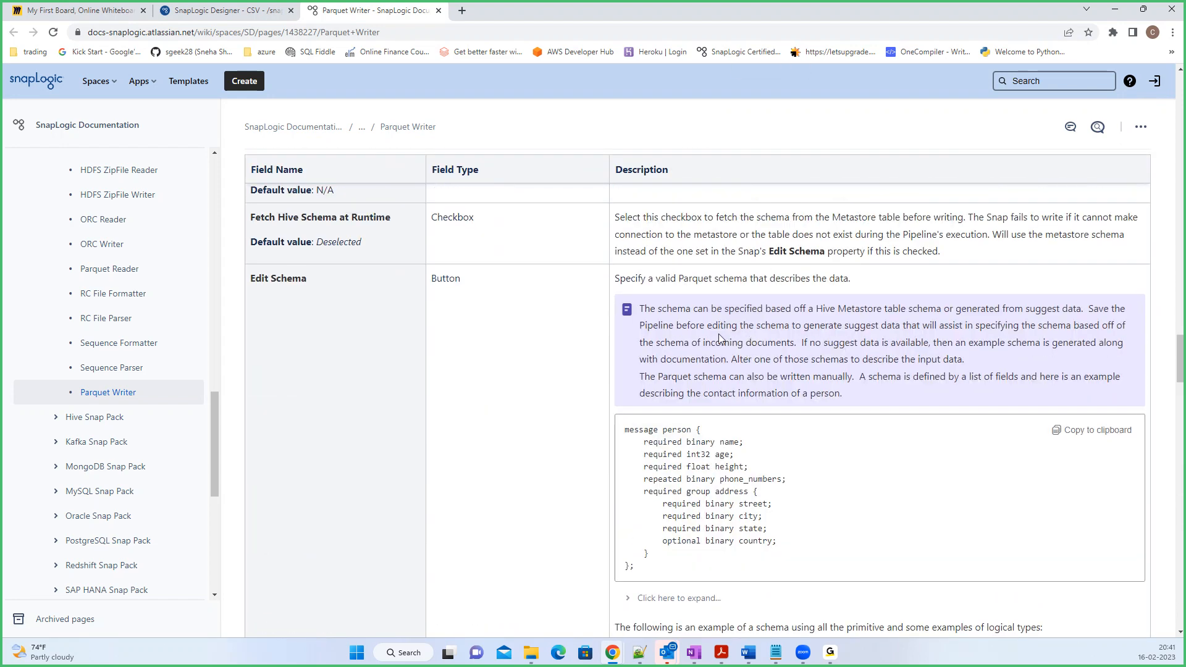
scroll(662, 338, "up", 1)
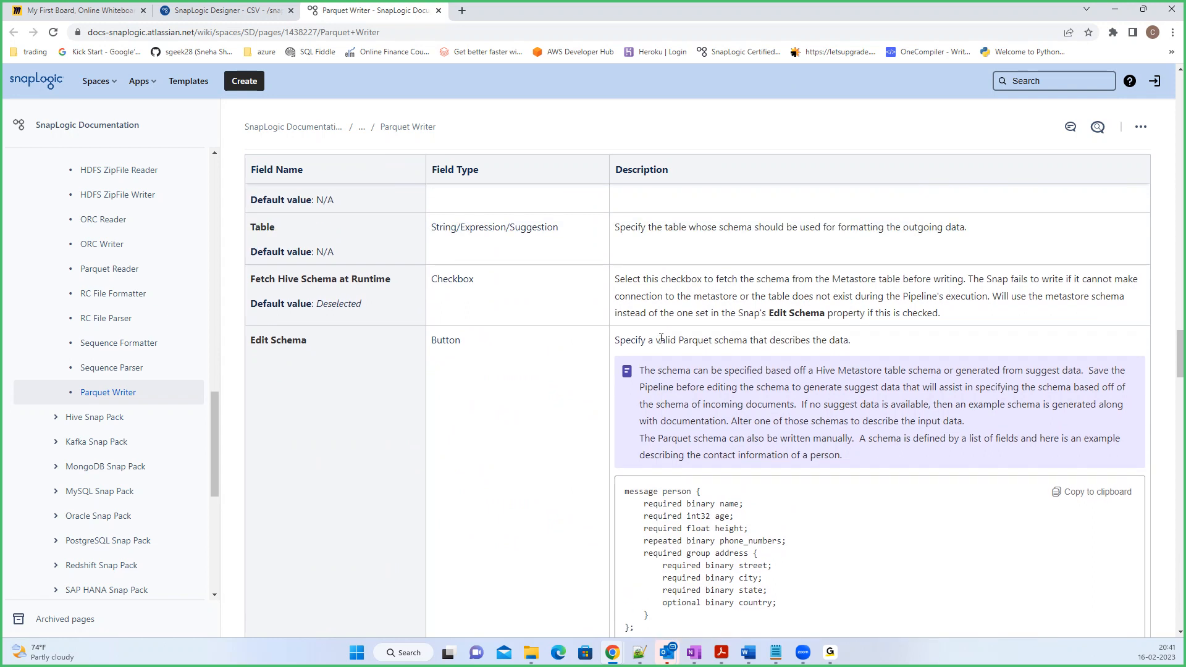
scroll(660, 339, "down", 3)
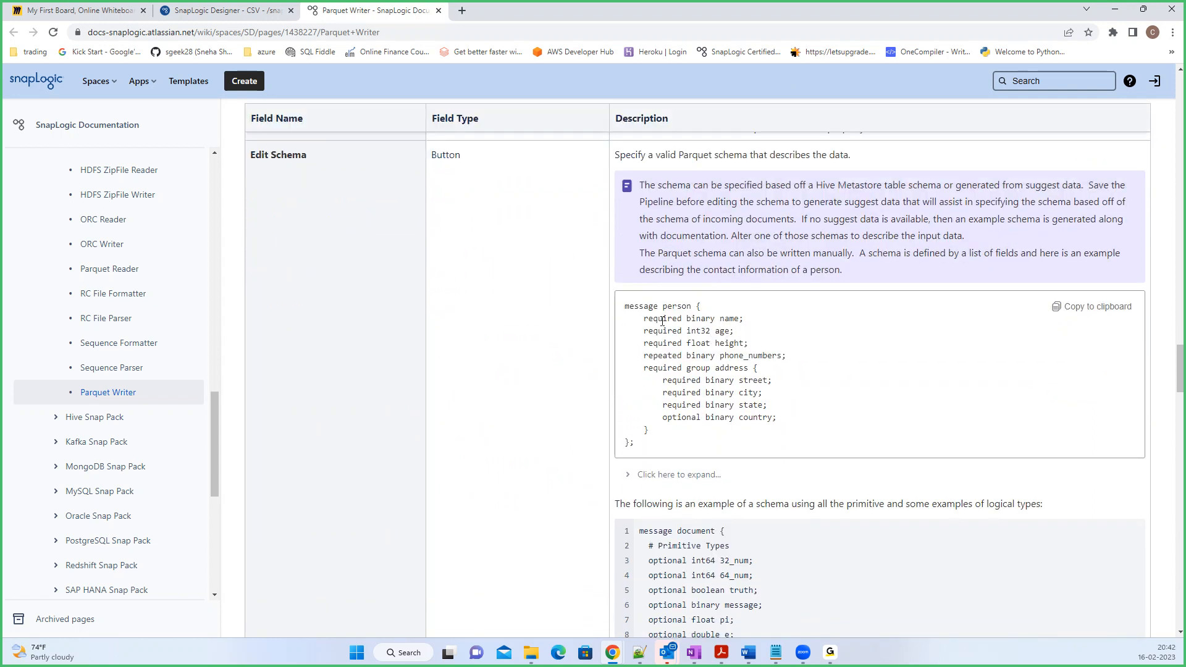
- Examine the required name and age fields in the message person example and compare them with the optional fields in the message document example
double_click(729, 318)
left_click_drag(715, 333, 731, 331)
left_click_drag(687, 331, 711, 332)
double_click(660, 320)
left_click(672, 563)
left_click(671, 562)
double_click(671, 562)
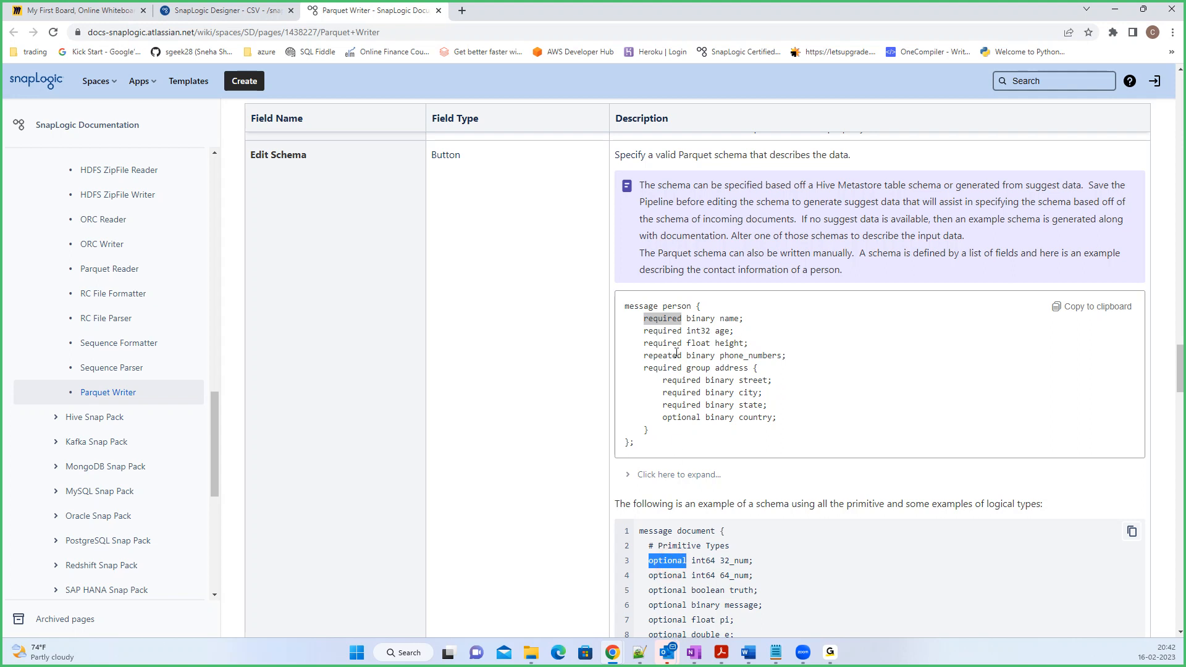
- Examine the height and phone_numbers fields and the address group with its nested street, city and state fields in the message person example
left_click(694, 345)
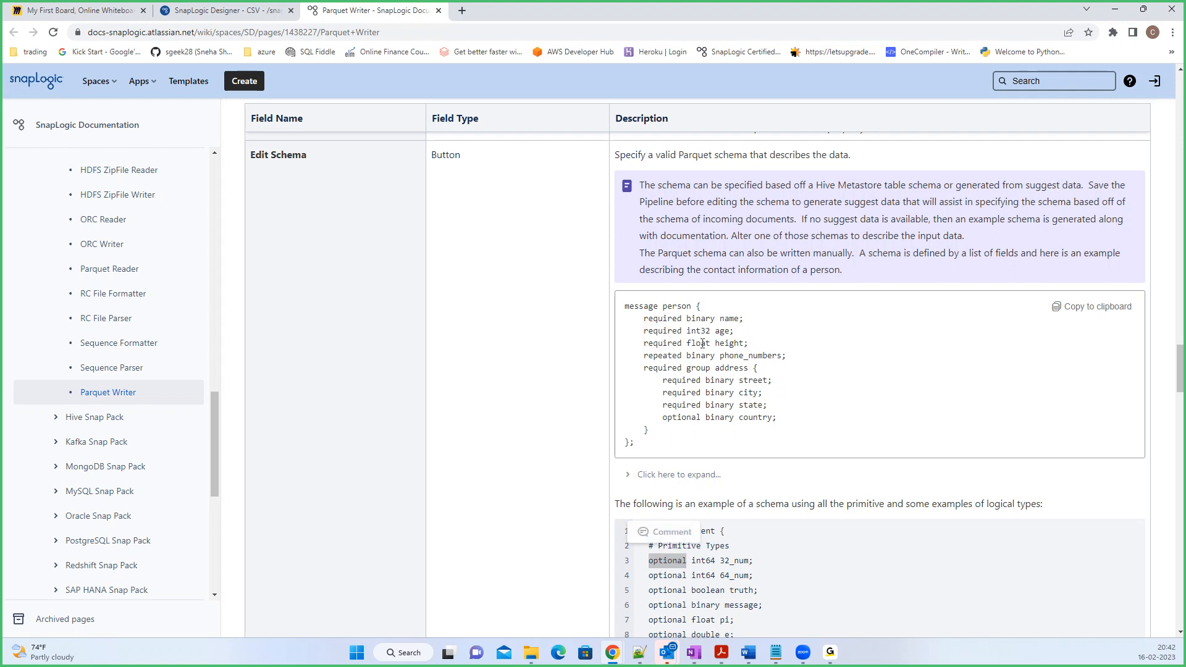
left_click_drag(715, 344, 744, 344)
left_click(714, 357)
left_click_drag(720, 356, 776, 354)
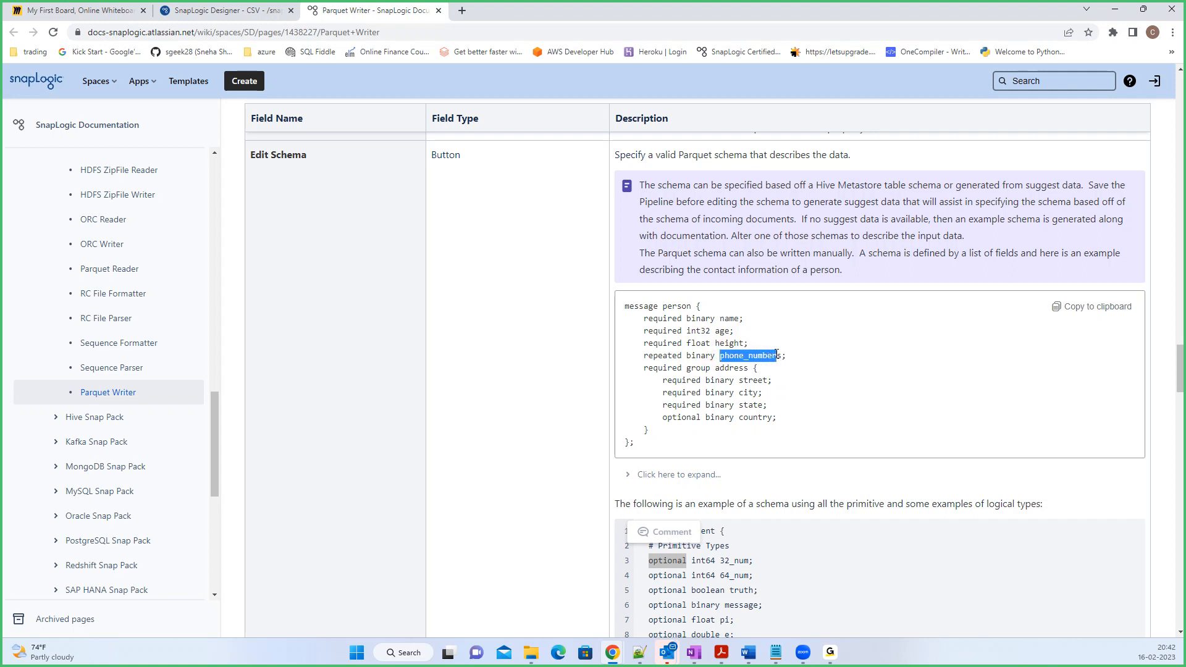
left_click(705, 352)
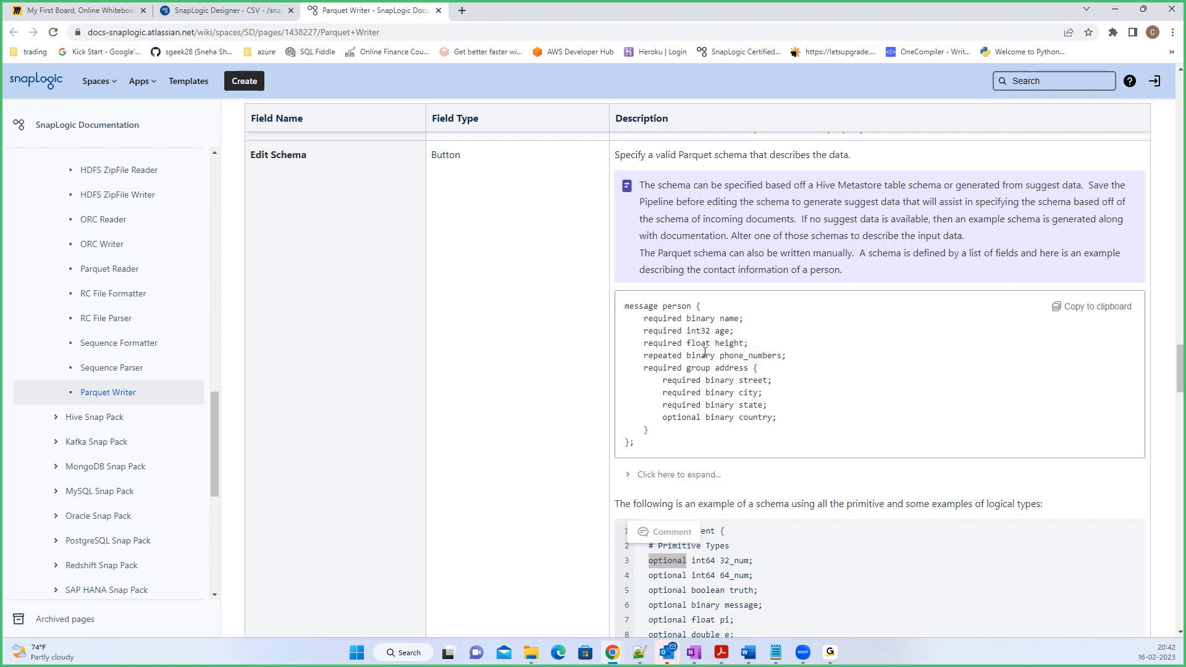
double_click(734, 368)
double_click(699, 370)
double_click(754, 381)
double_click(749, 394)
left_click(756, 411)
double_click(698, 368)
- Skim the Parquet Writer page through its examples and related content, and return to the Directory entry of the settings table
scroll(745, 364, "down", 15)
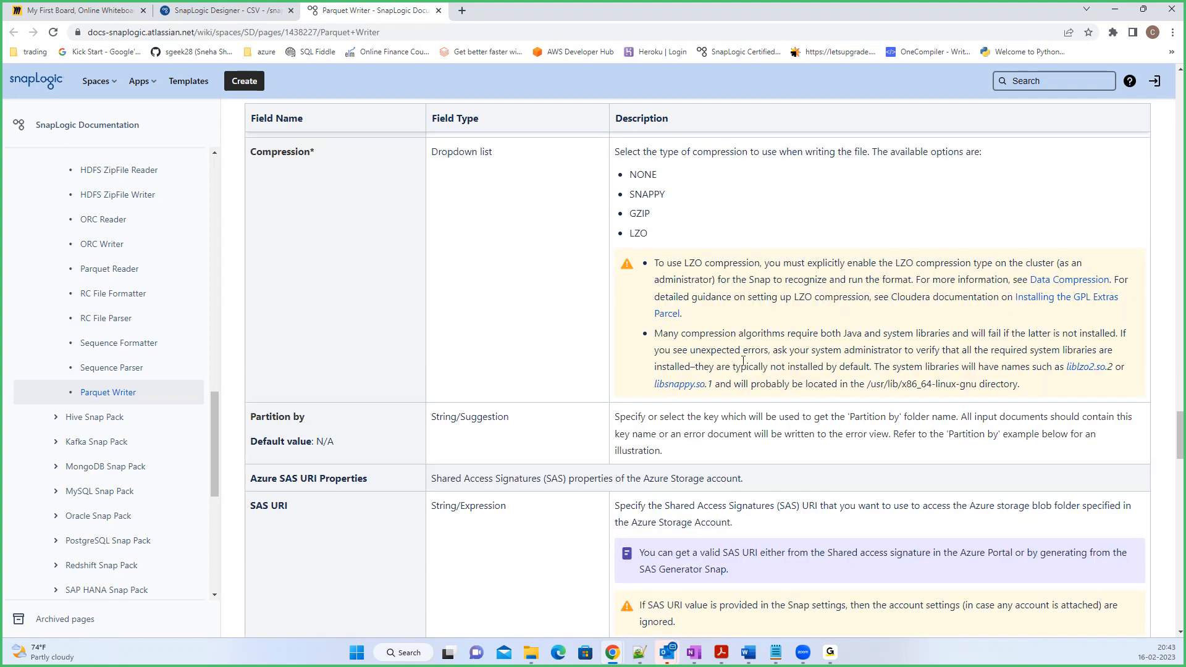
scroll(745, 361, "down", 15)
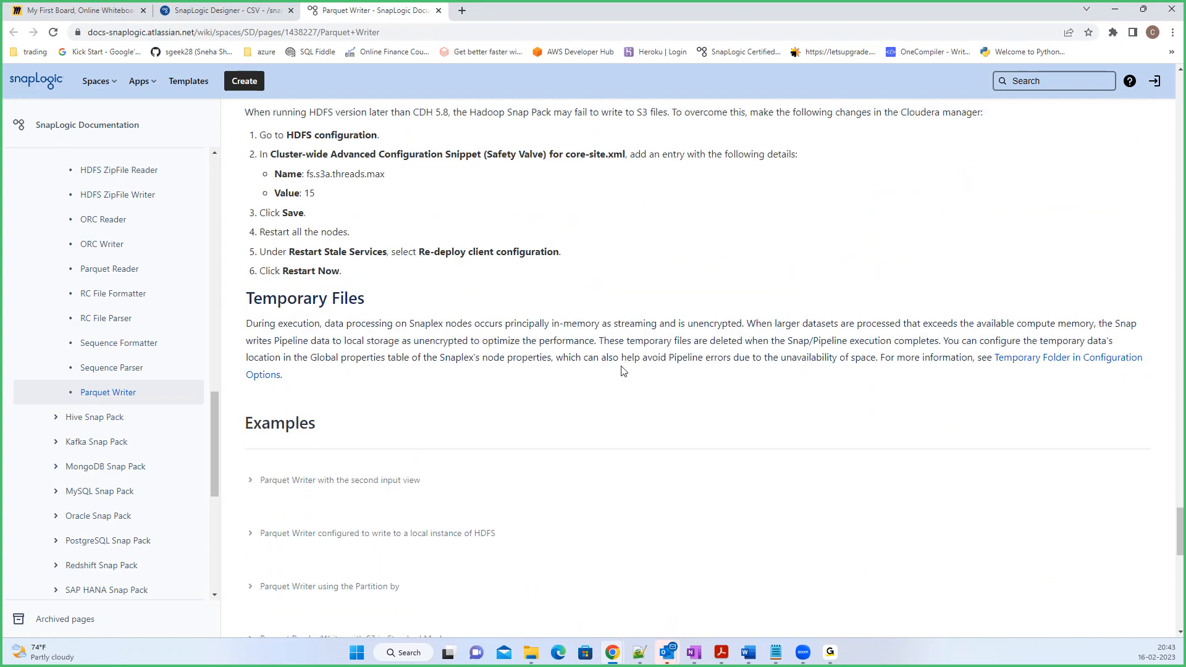
scroll(508, 414, "down", 5)
scroll(488, 388, "down", 5)
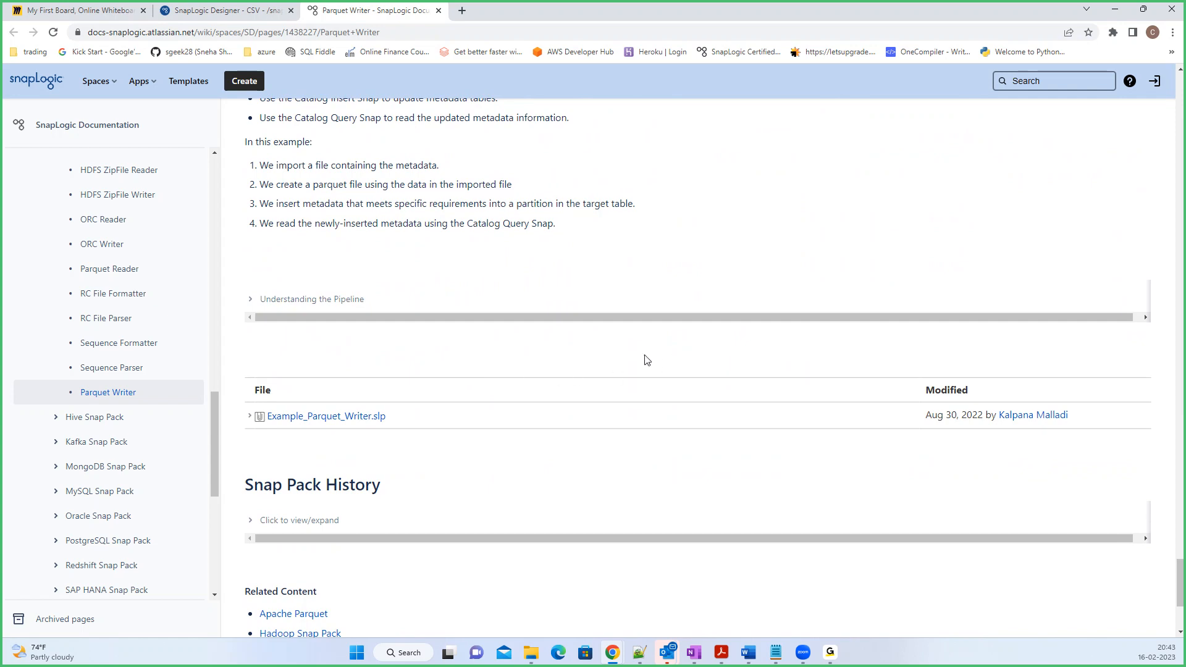
scroll(620, 357, "up", 14)
scroll(619, 357, "up", 20)
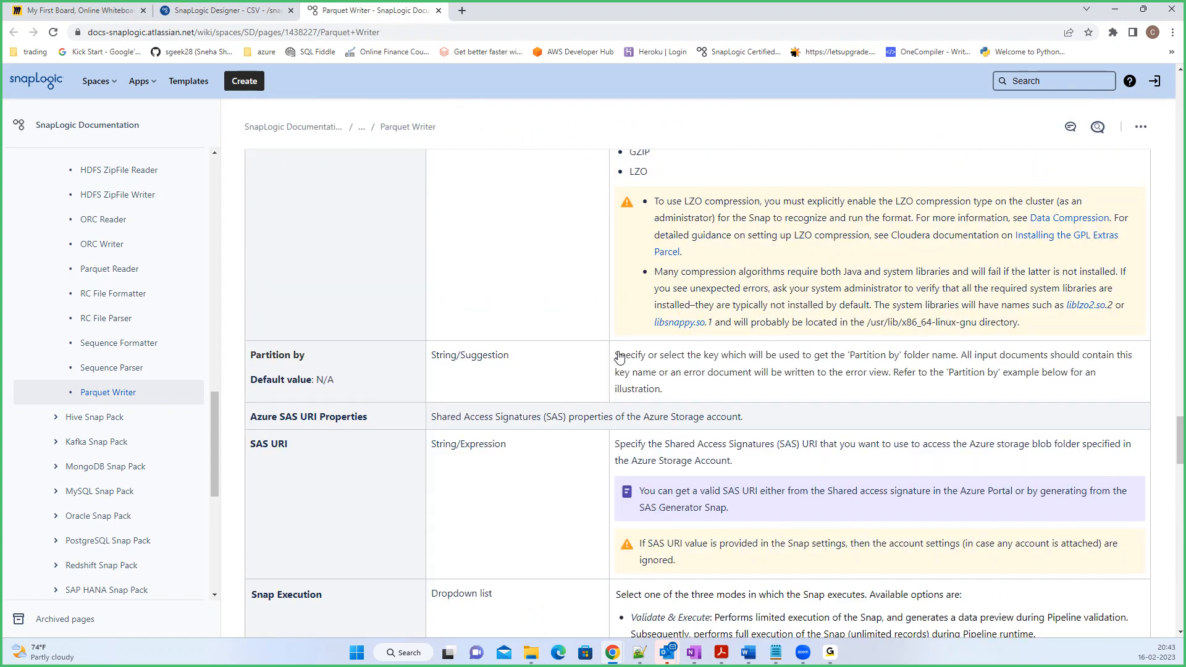
scroll(620, 357, "up", 12)
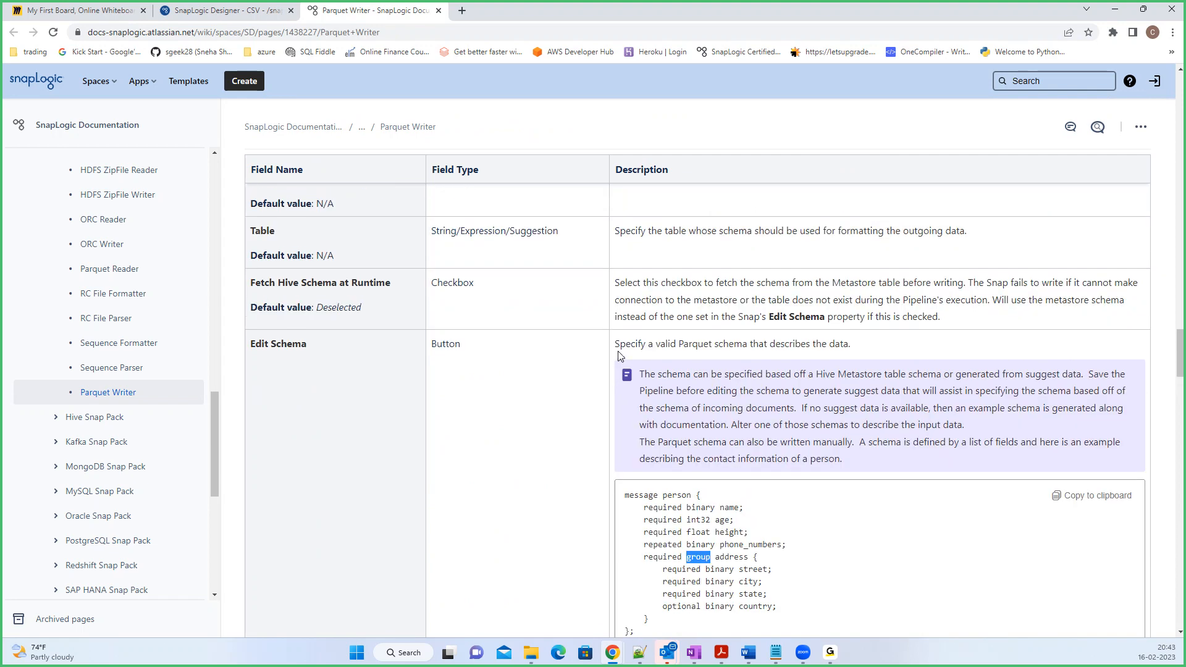
scroll(683, 324, "up", 8)
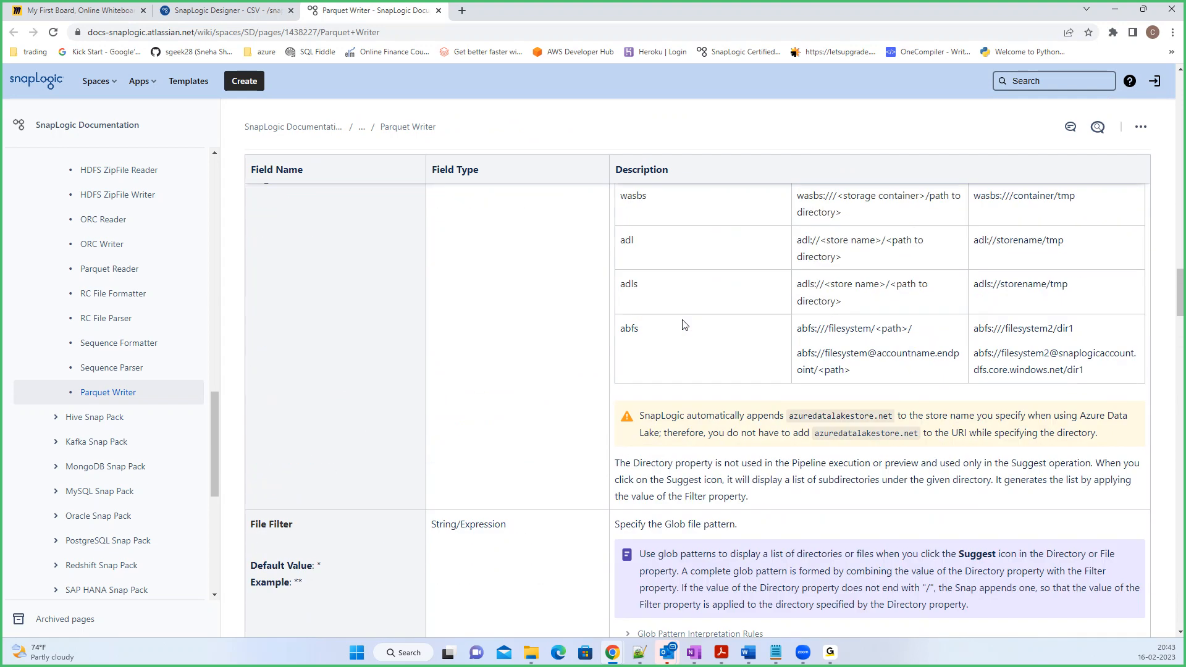
scroll(683, 322, "up", 4)
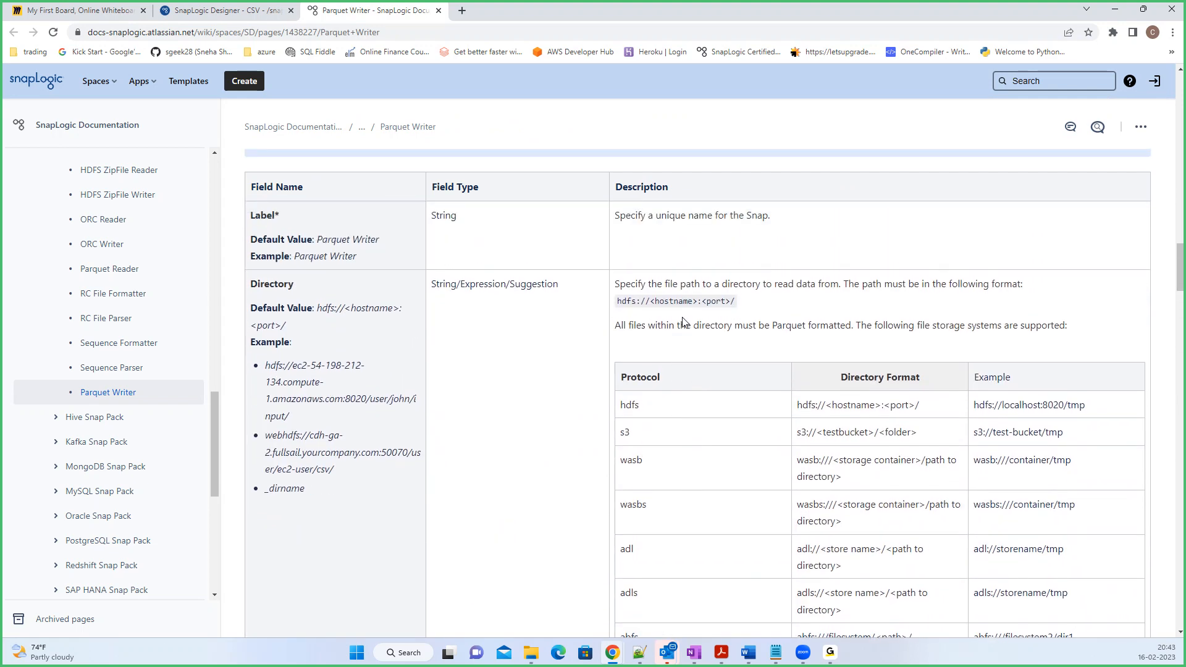
- Examine the adls protocol's directory format under Directory and the Parquet Writer settings illustration near the page's beginning
scroll(685, 322, "down", 4)
left_click_drag(626, 408, 897, 412)
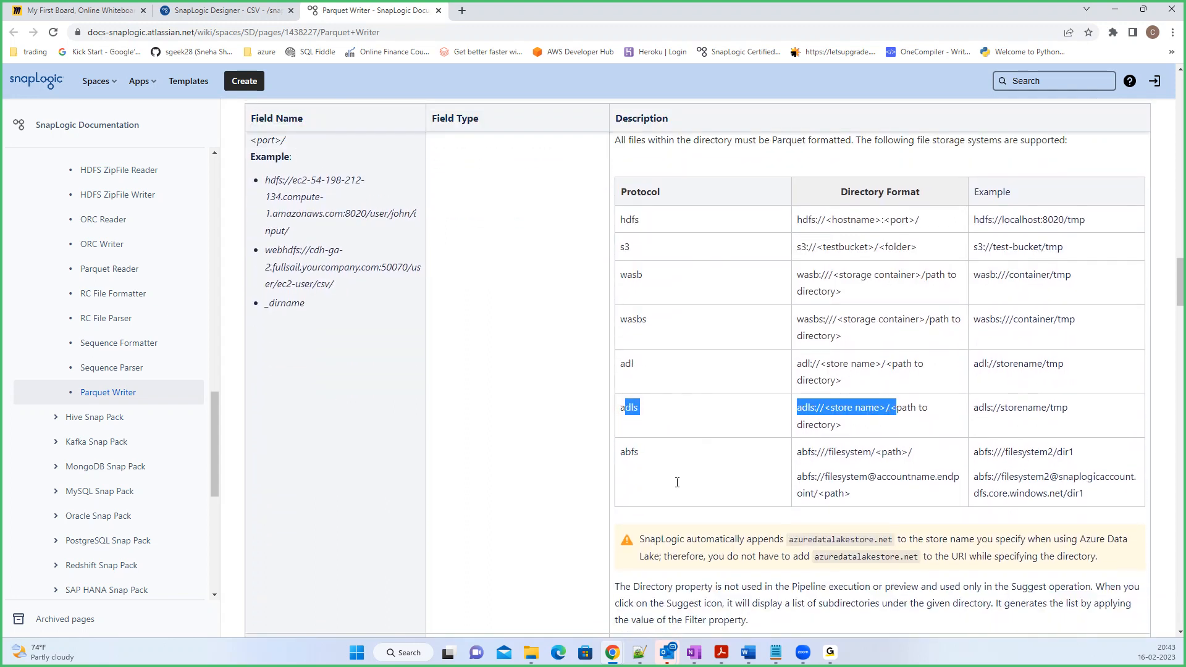
scroll(690, 468, "up", 2)
scroll(690, 456, "up", 2)
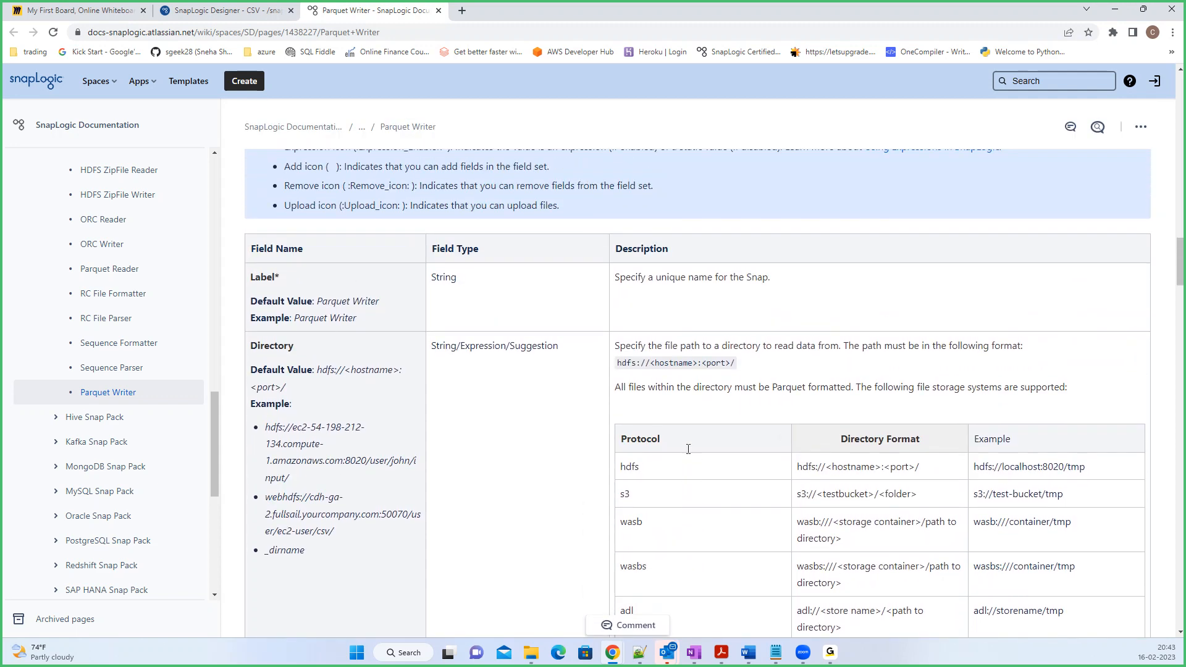
scroll(689, 449, "up", 15)
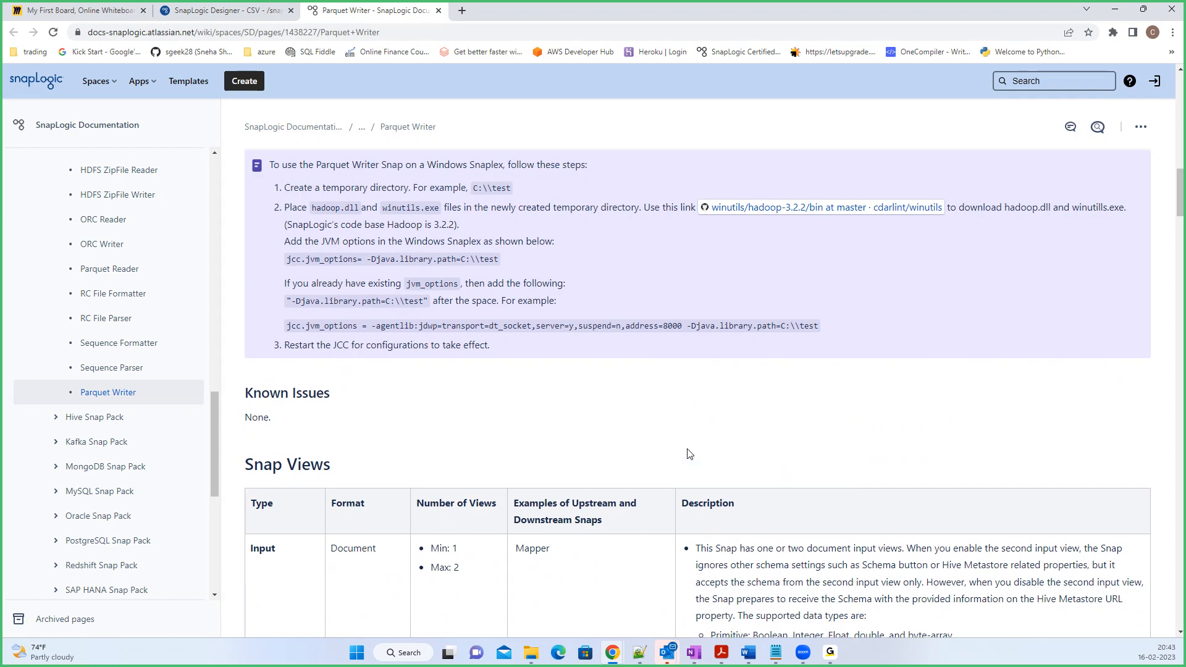
scroll(690, 454, "up", 15)
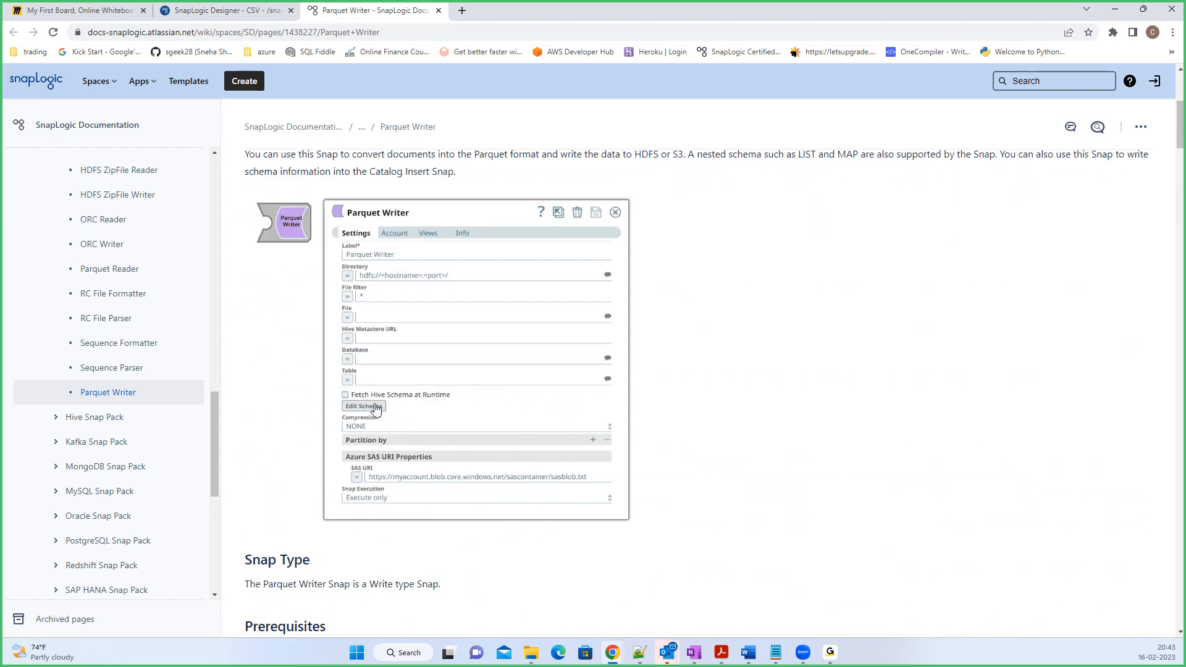
scroll(376, 408, "down", 2)
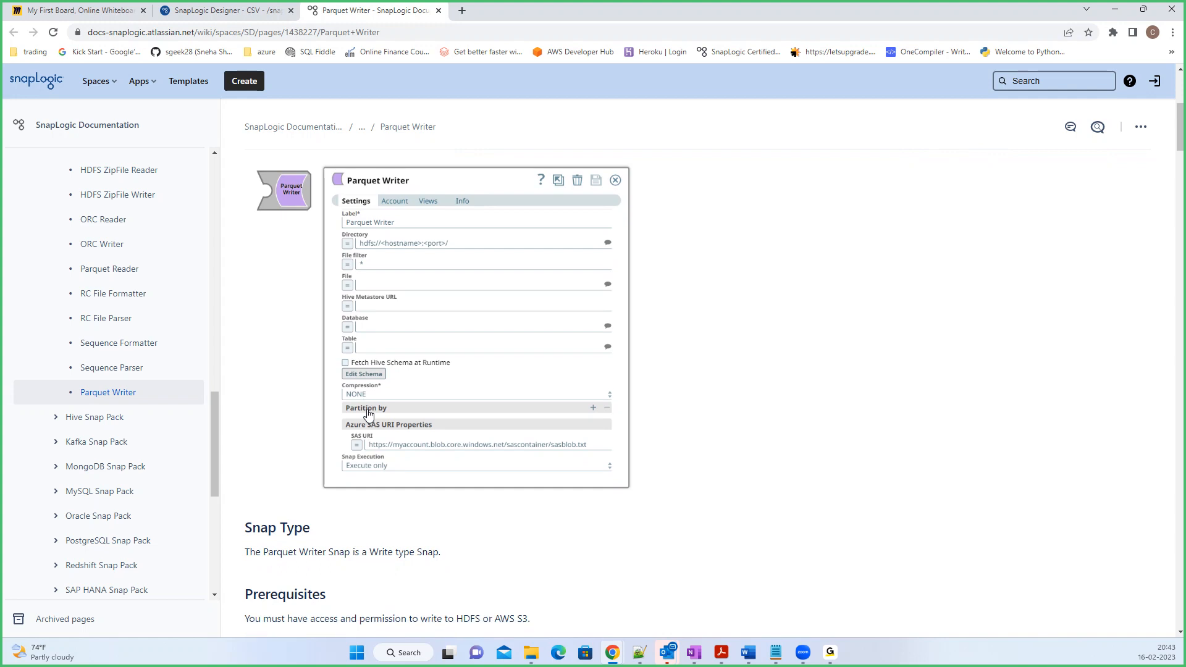
- Switch to SnapLogic Designer, try regenerating the template in the Parquet Writer's schema editor, and close the editor
left_click(226, 6)
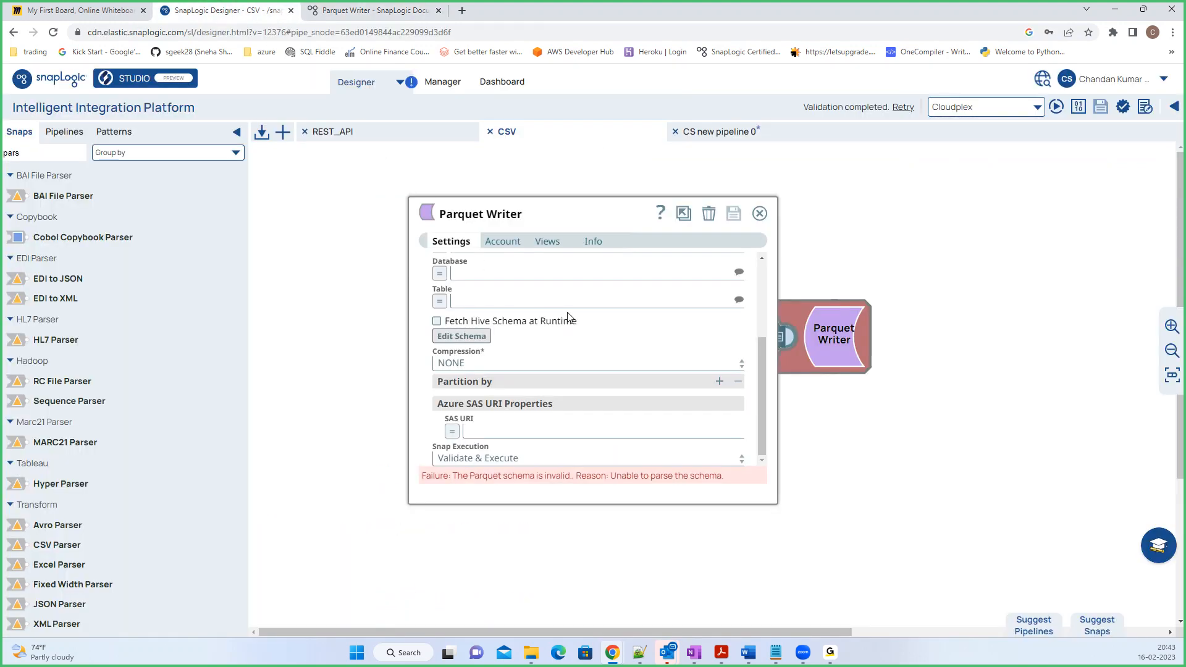
left_click(458, 338)
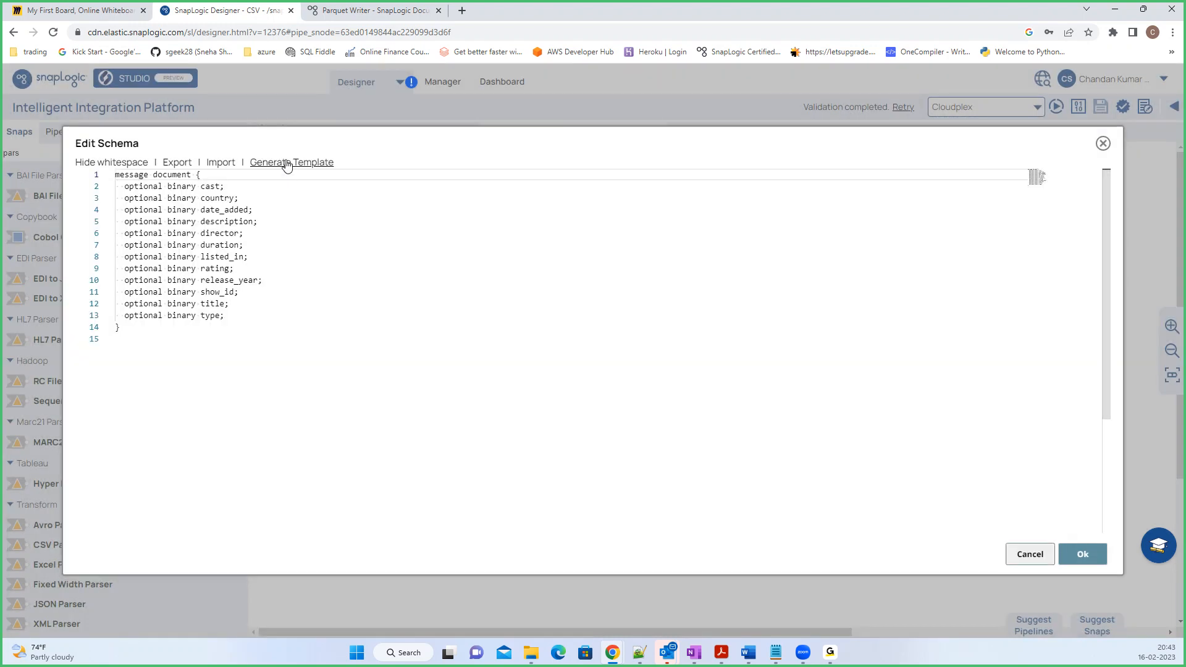
left_click(287, 164)
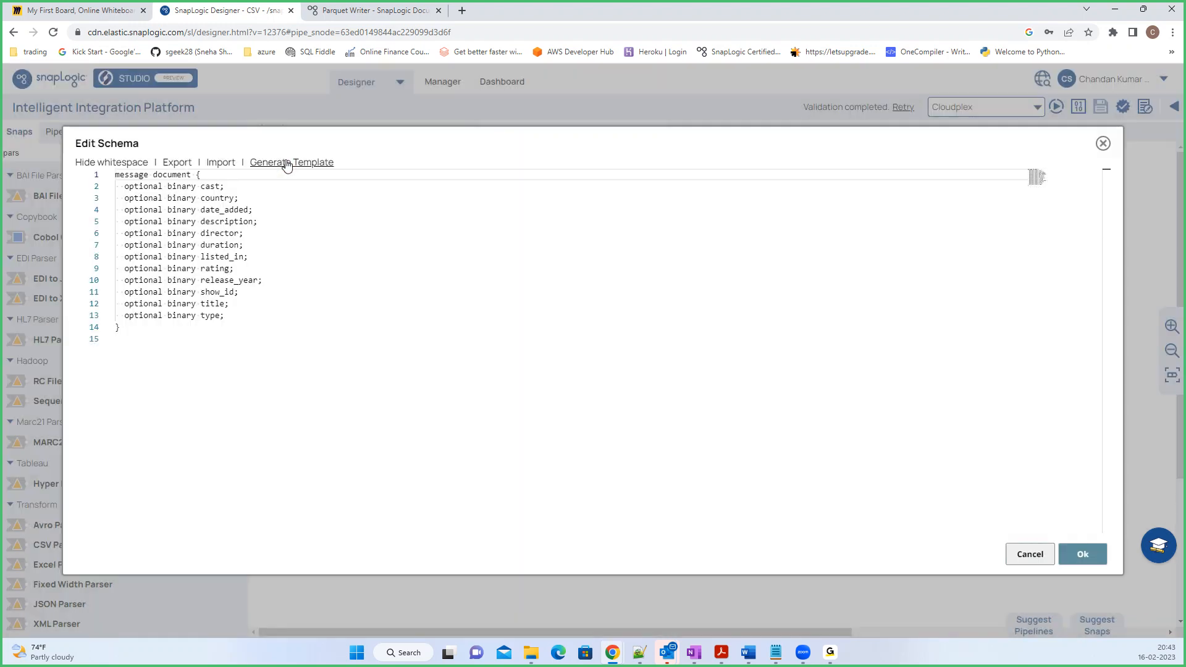
left_click(1081, 555)
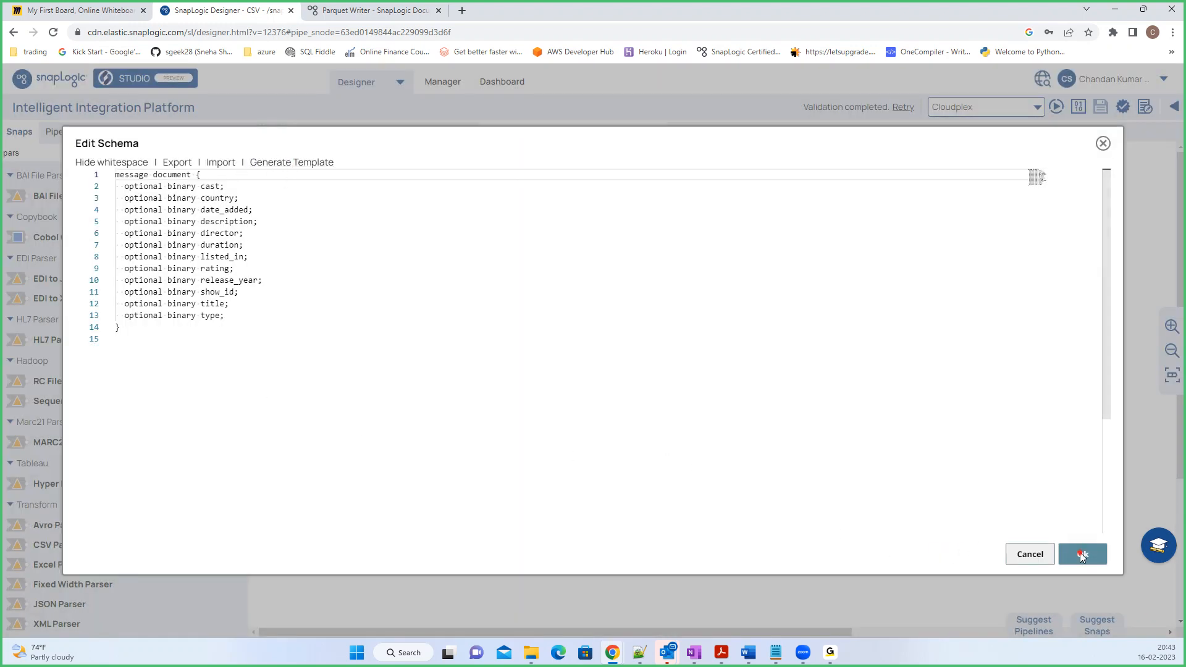
left_click_drag(1101, 371, 1069, 535)
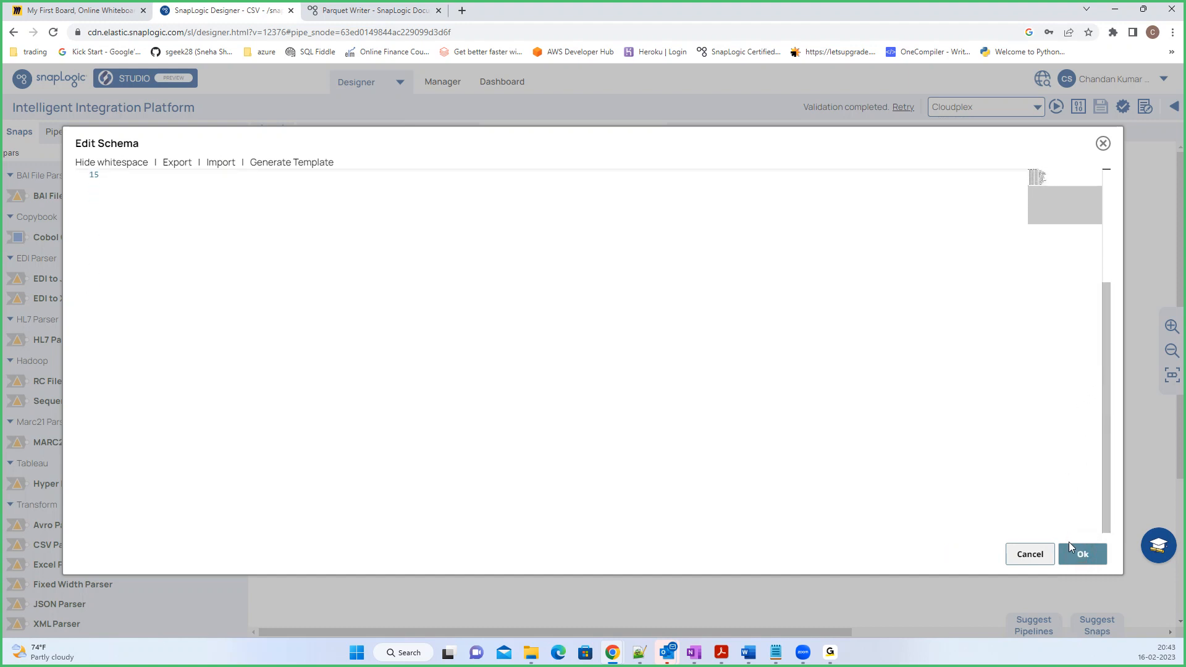
scroll(427, 410, "up", 5)
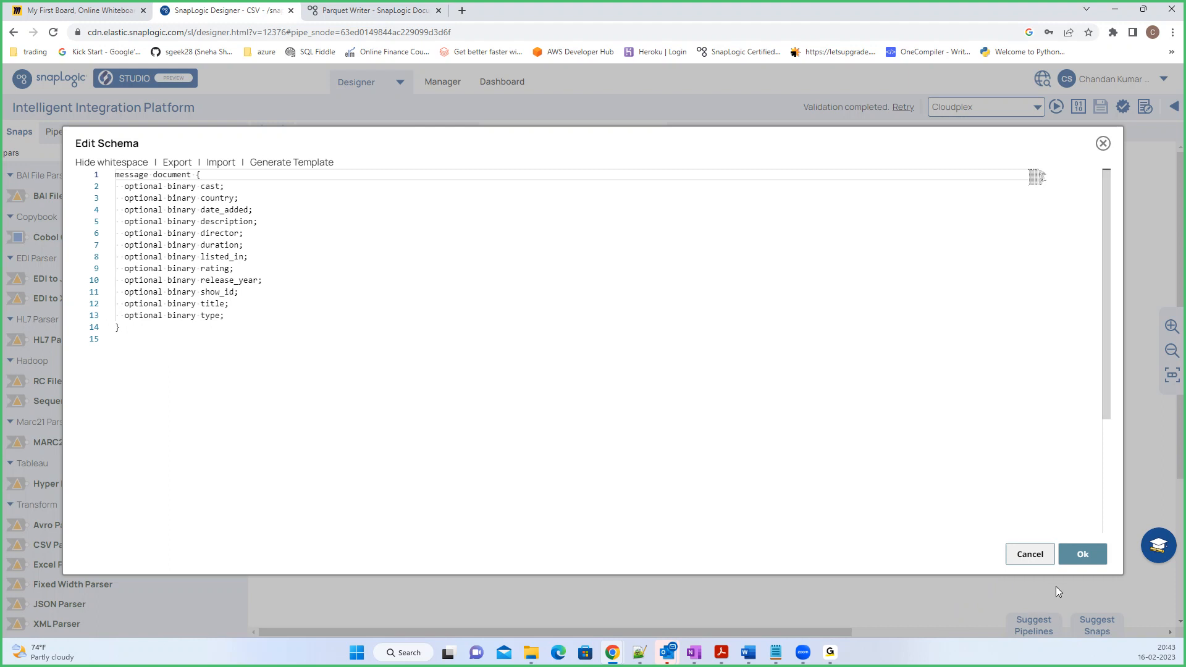
left_click(1048, 555)
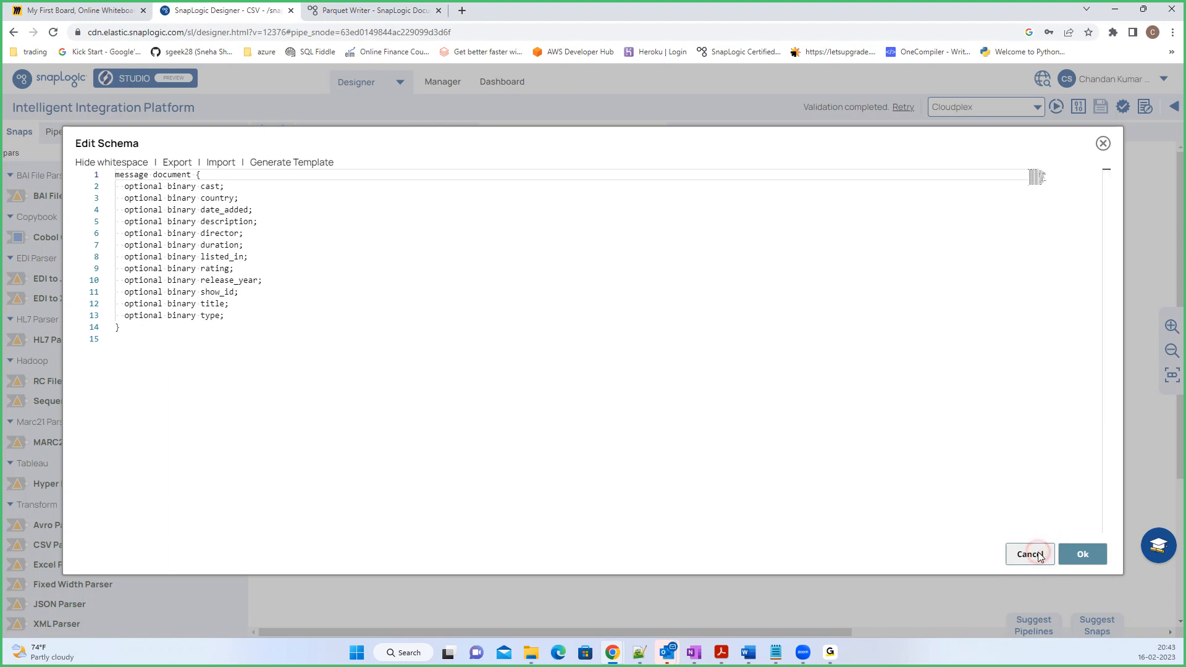
left_click(1103, 144)
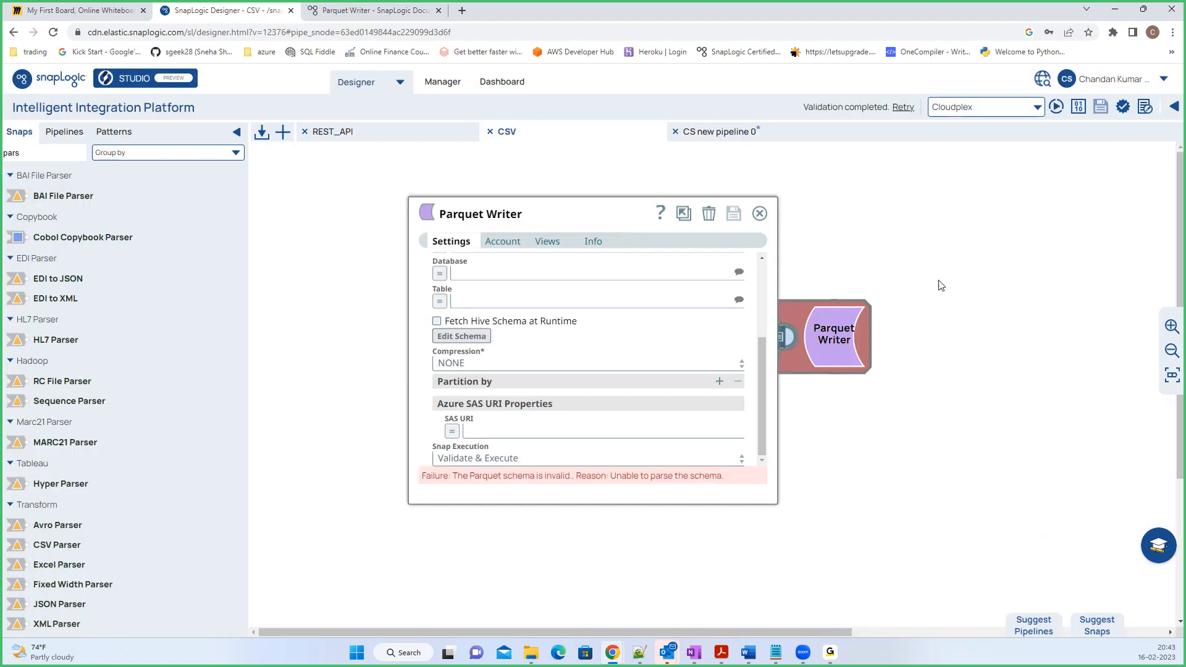
- Review the Parquet Writer's settings and reopen its schema to examine the field names and their binary types
scroll(464, 304, "up", 3)
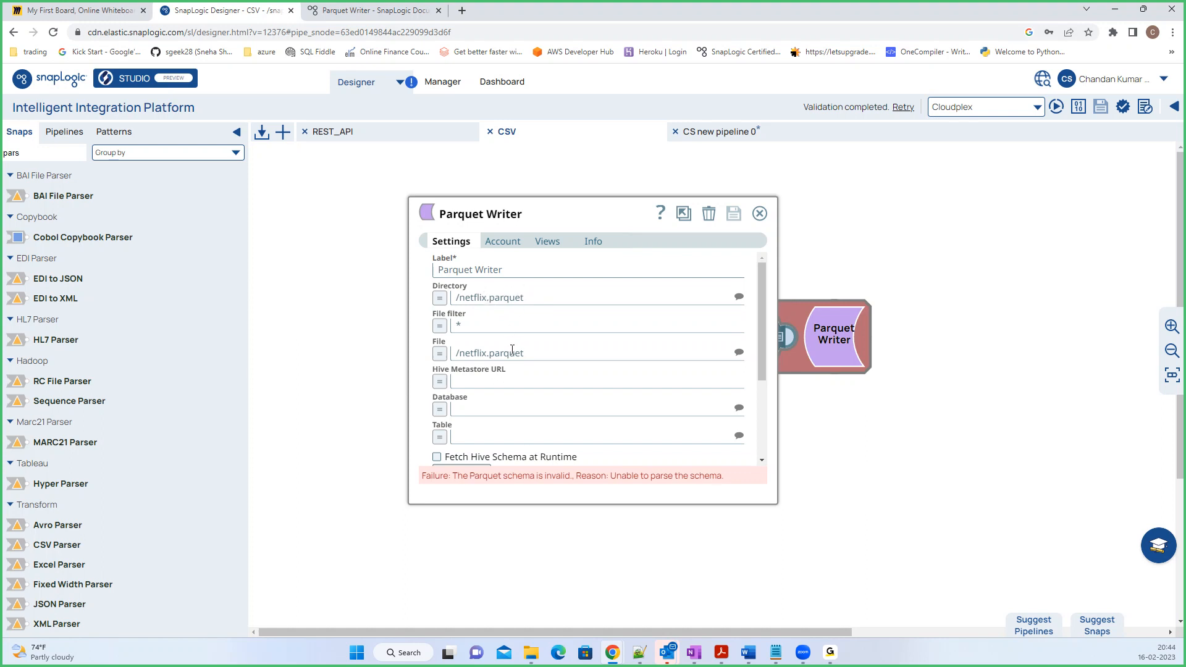
scroll(506, 354, "down", 3)
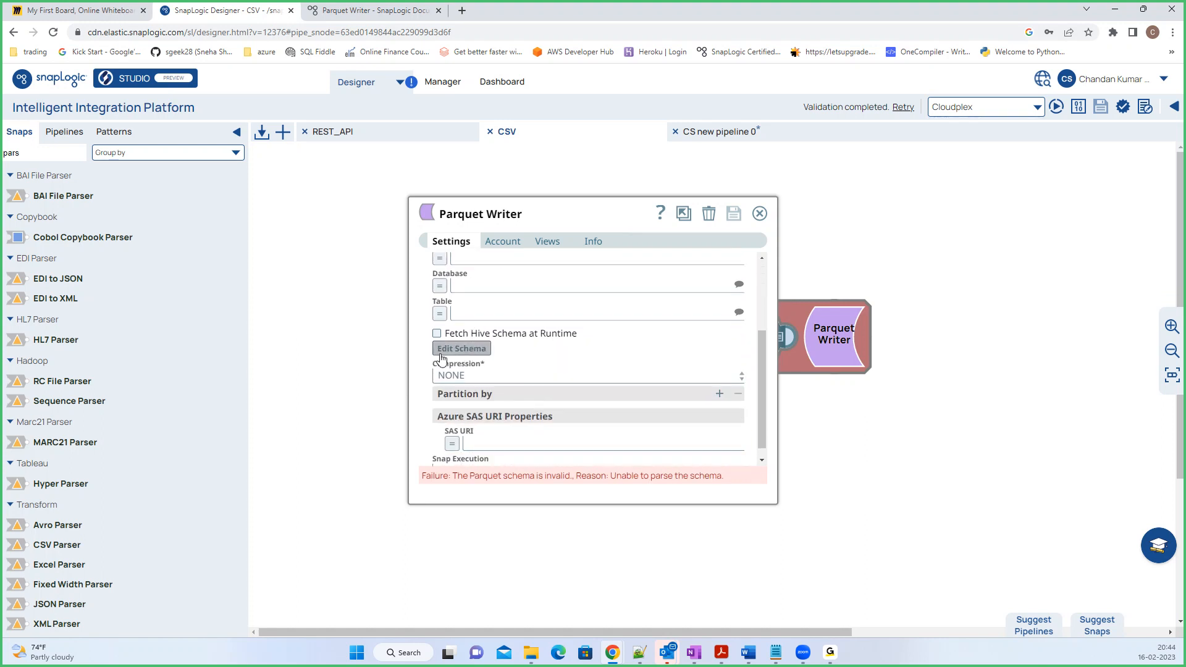
scroll(436, 364, "down", 1)
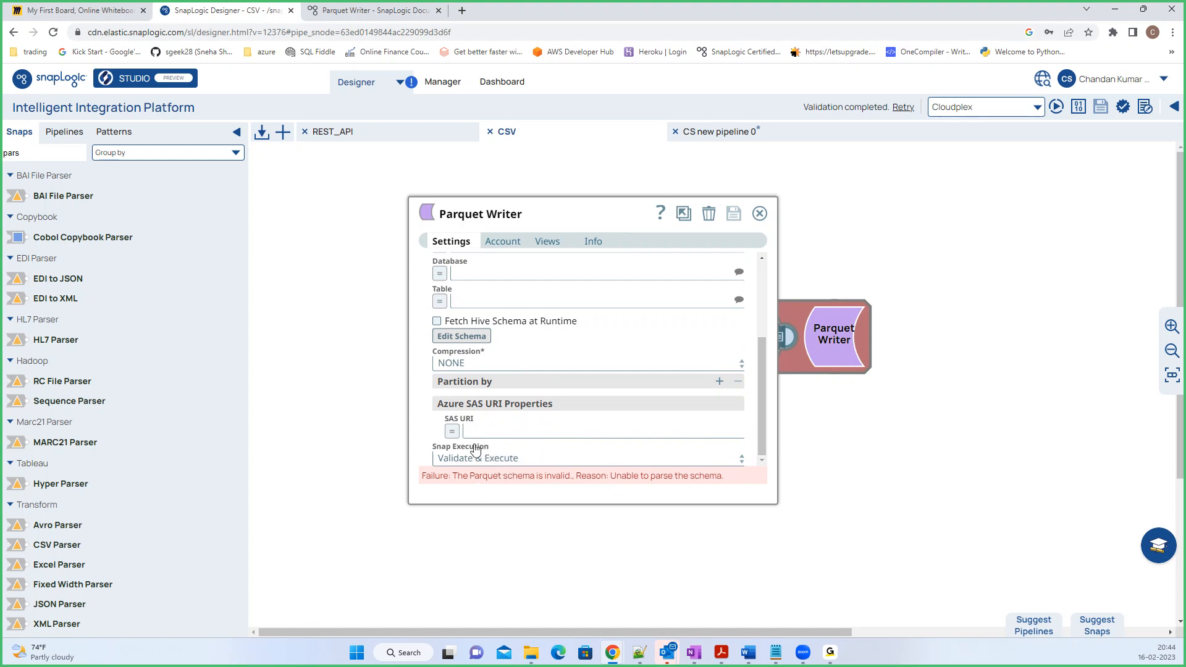
left_click(475, 338)
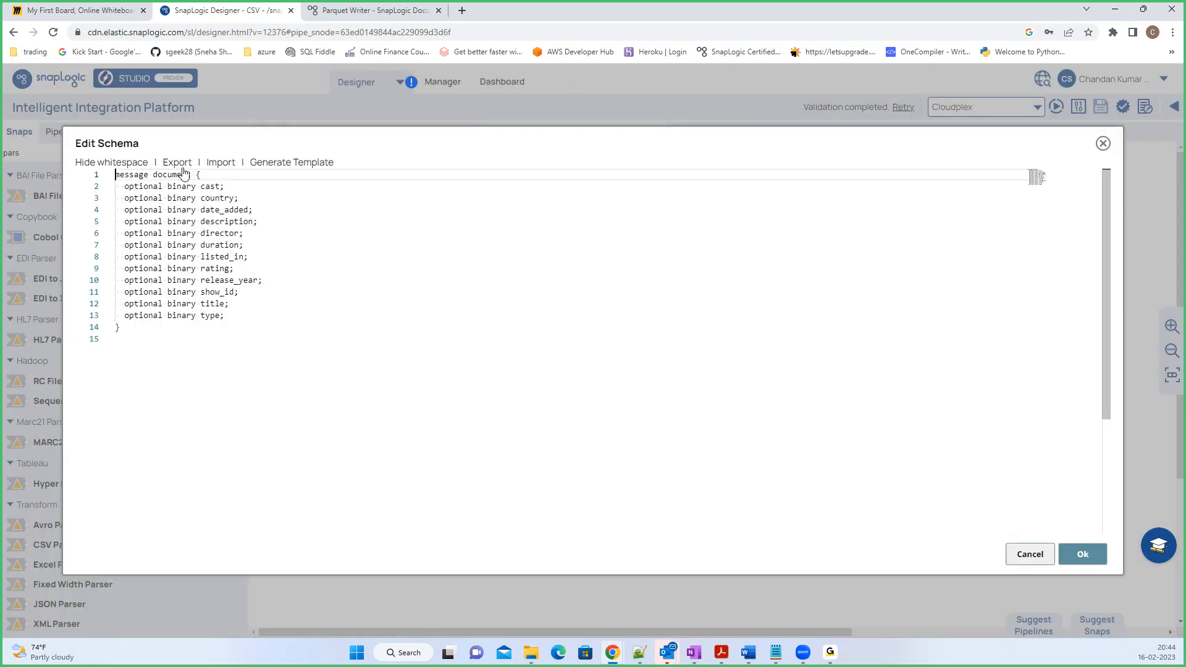
left_click_drag(230, 316, 116, 175)
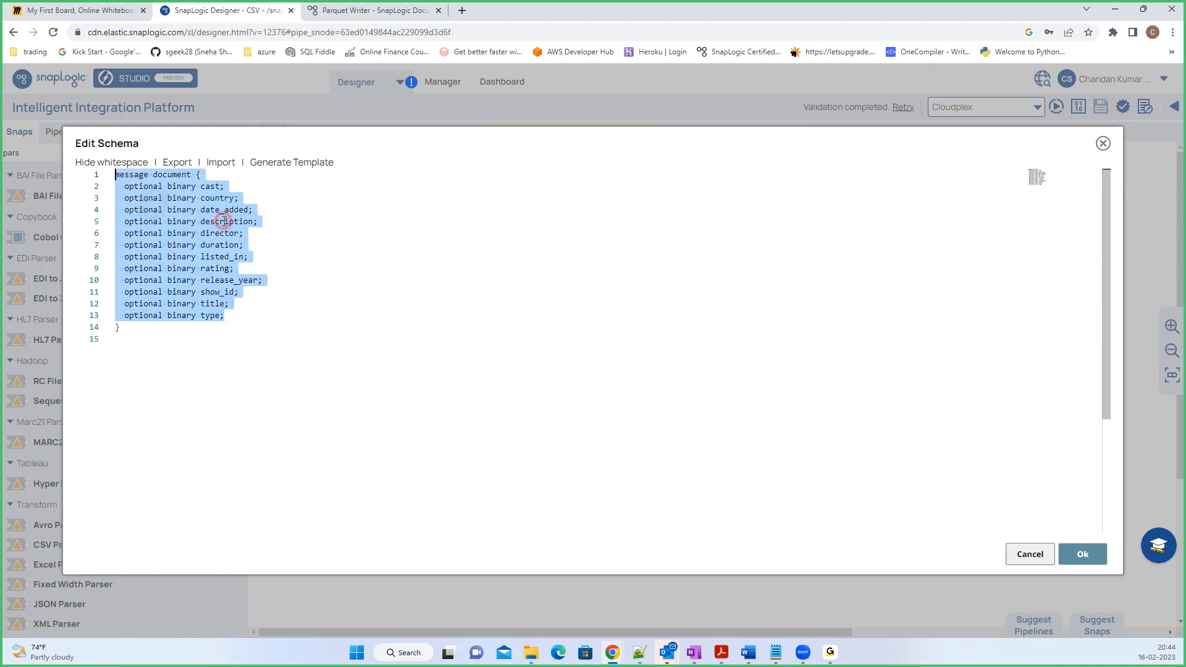
double_click(210, 186)
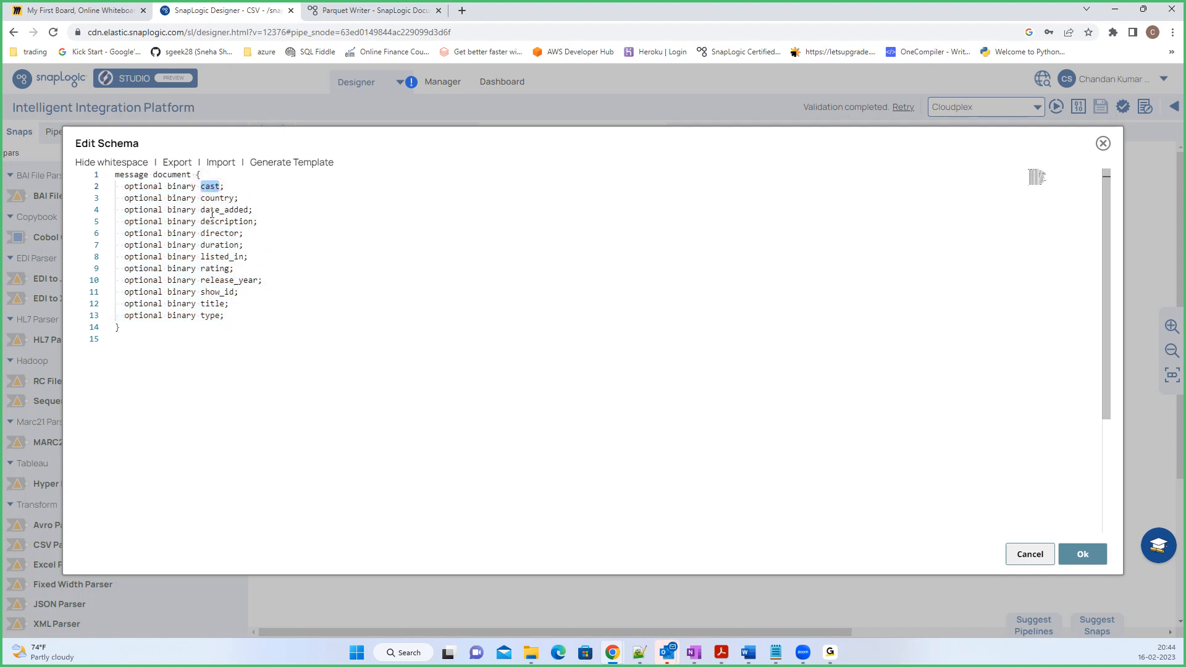
double_click(211, 210)
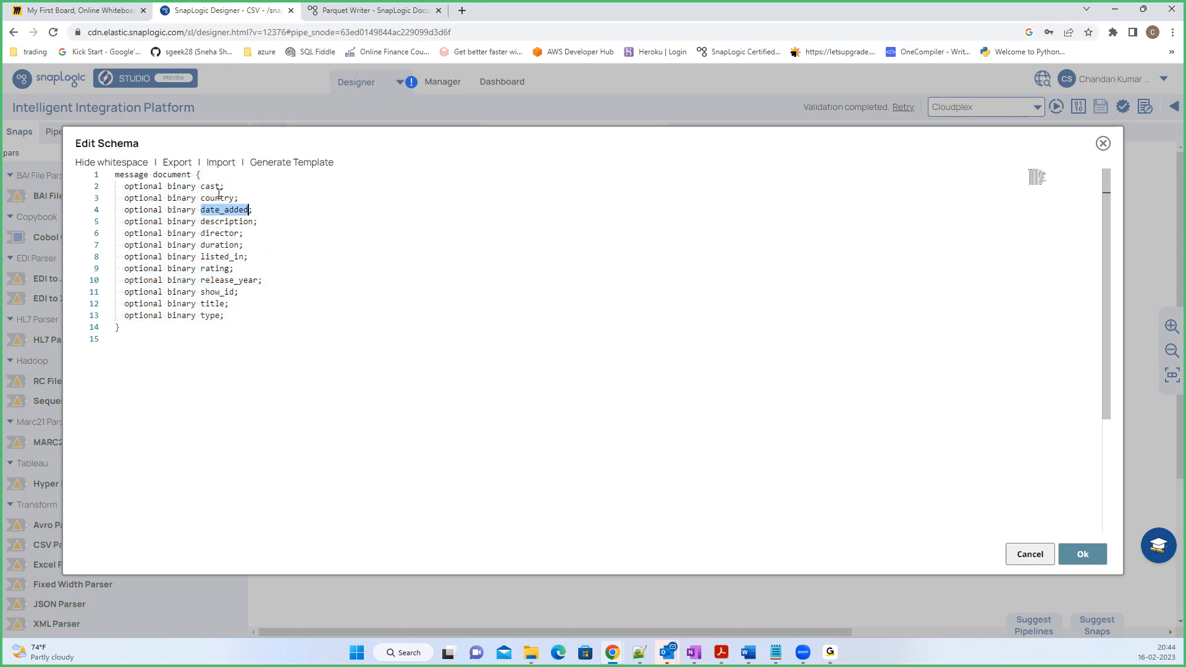
left_click_drag(201, 186, 216, 186)
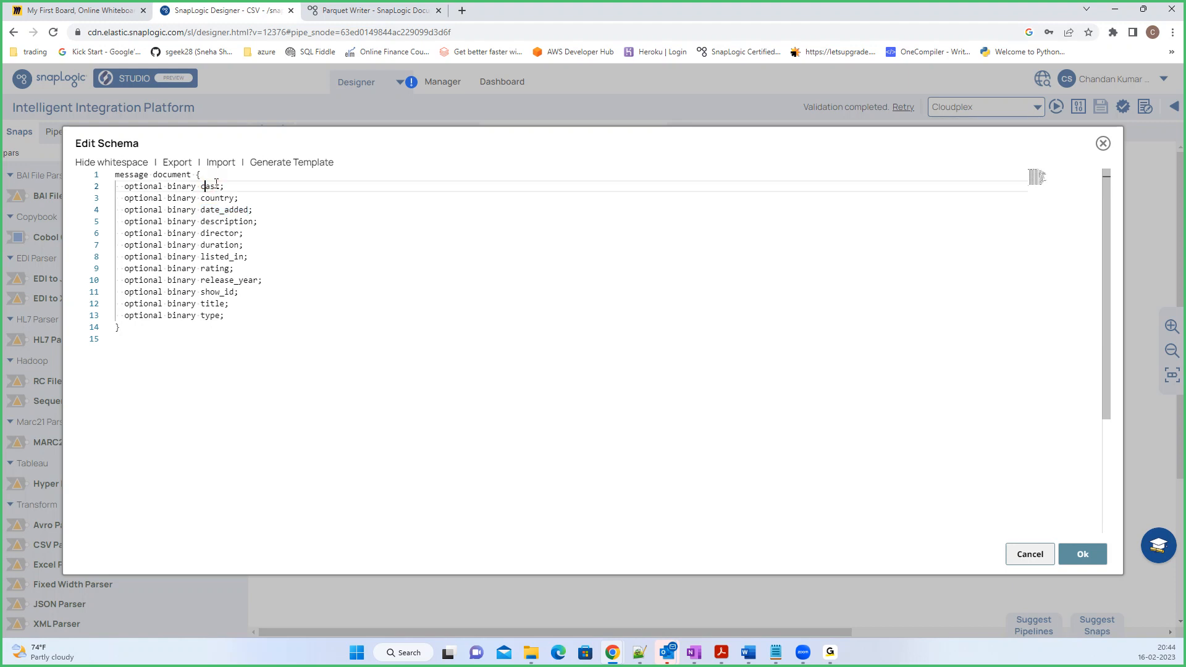
double_click(174, 186)
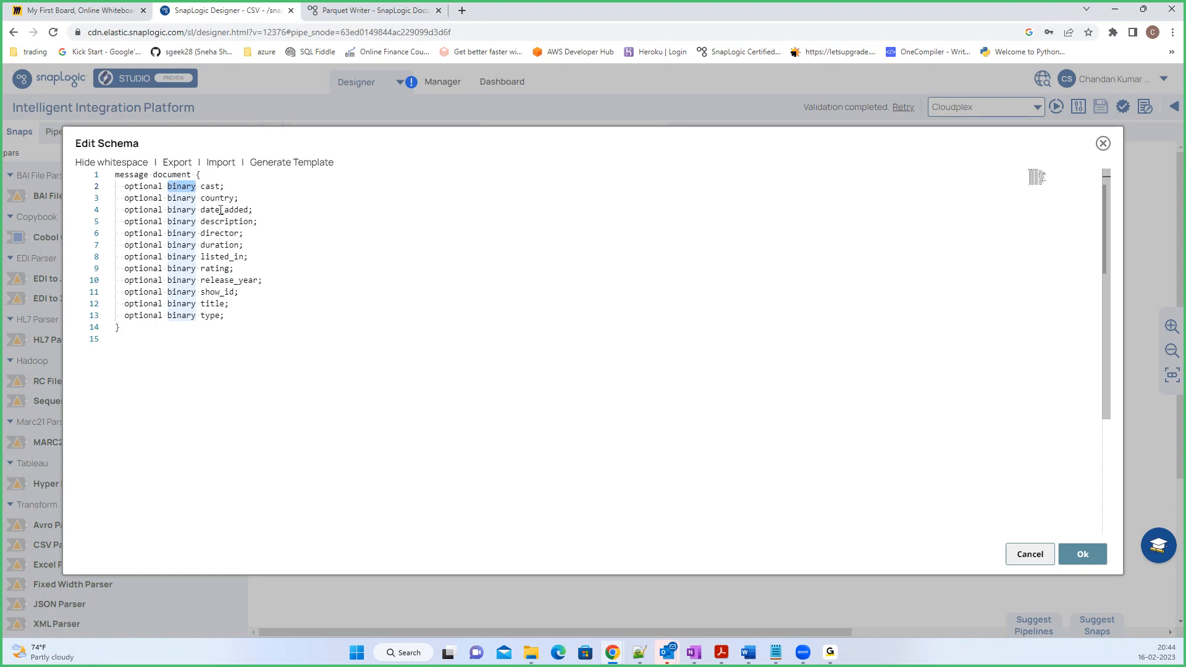
left_click_drag(202, 186, 233, 291)
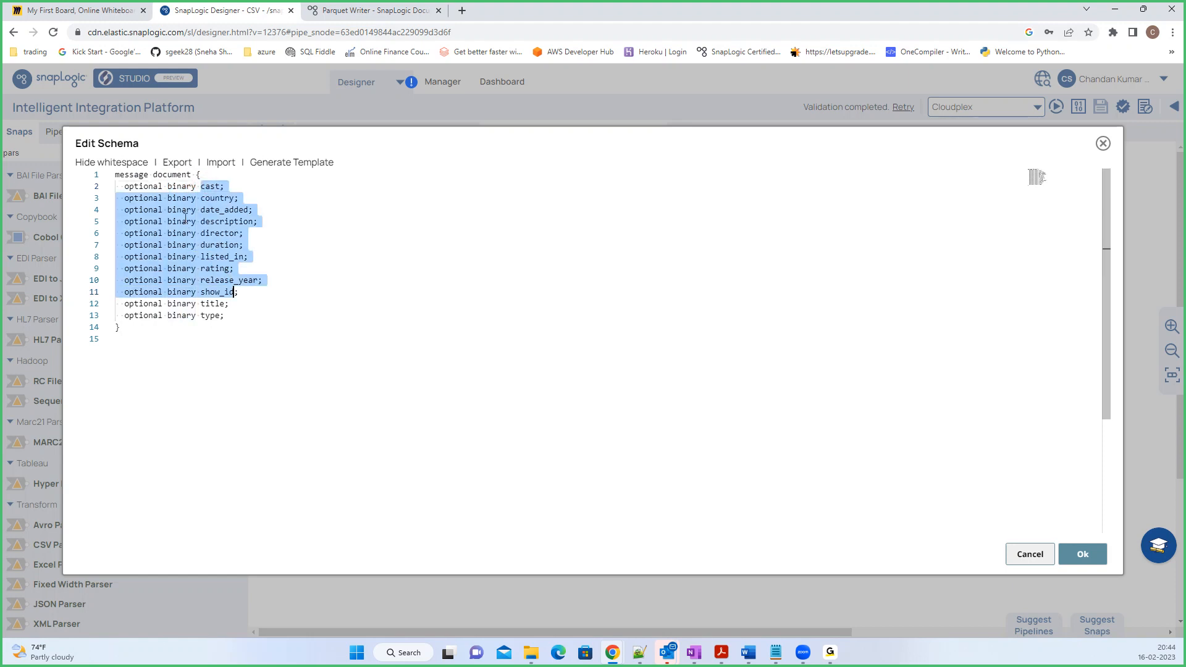
double_click(183, 219)
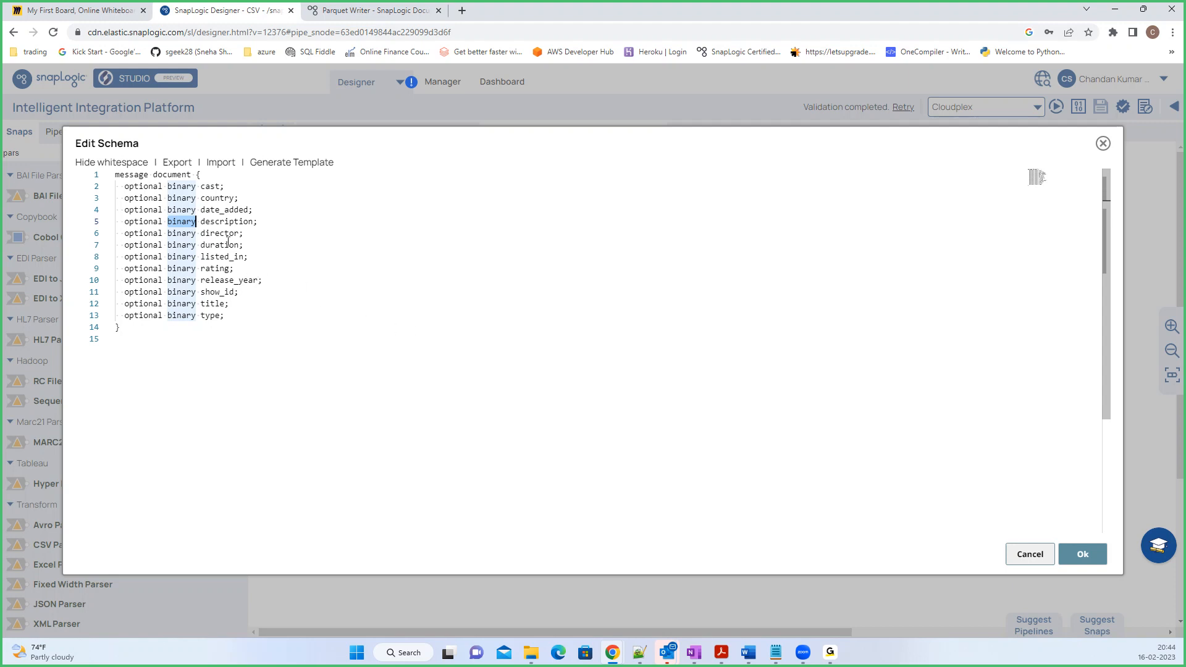
- Close the Parquet Writer's schema editor and settings, and retry validating the CSV pipeline
left_click(1024, 554)
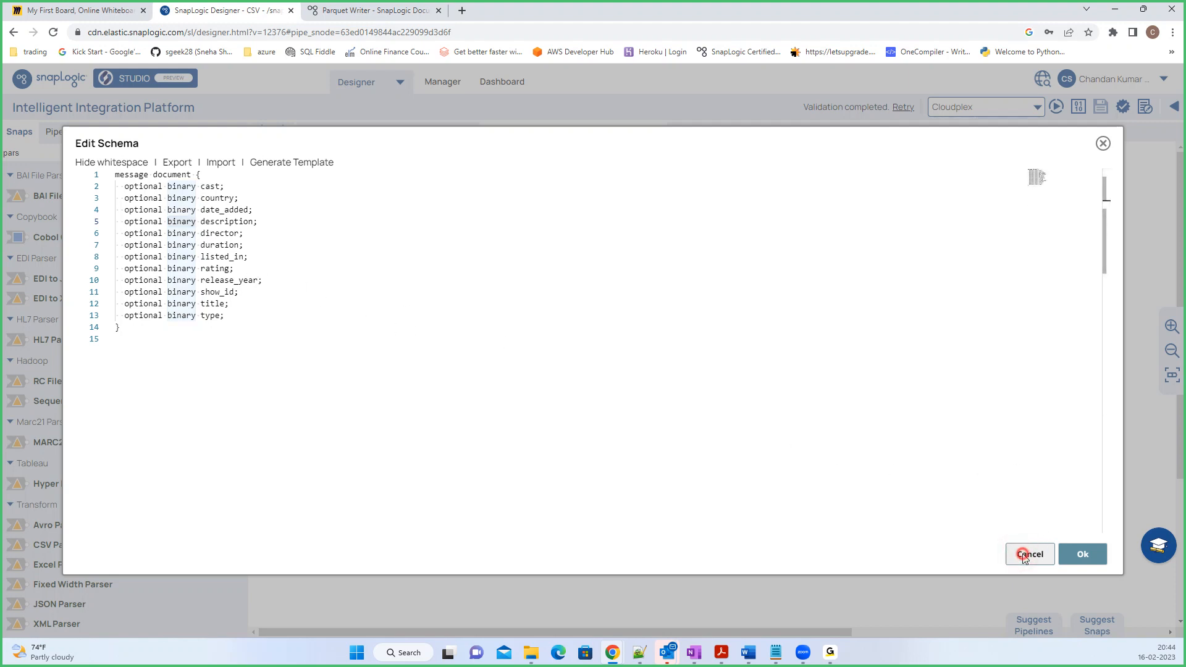
left_click(1103, 144)
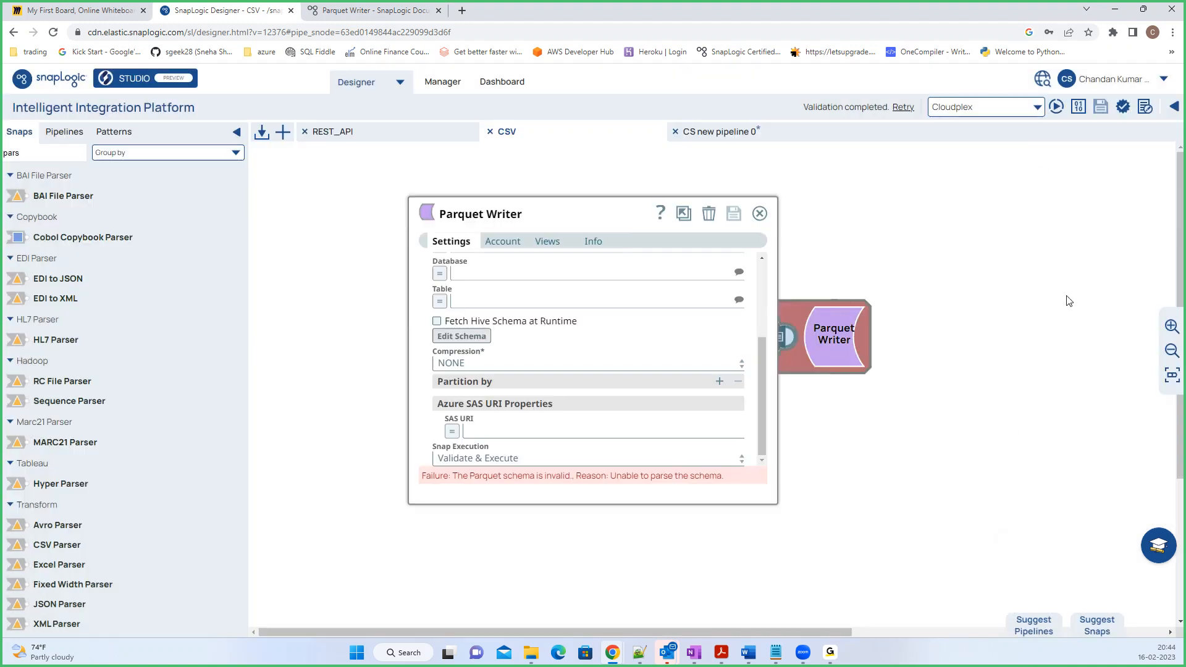
left_click(761, 213)
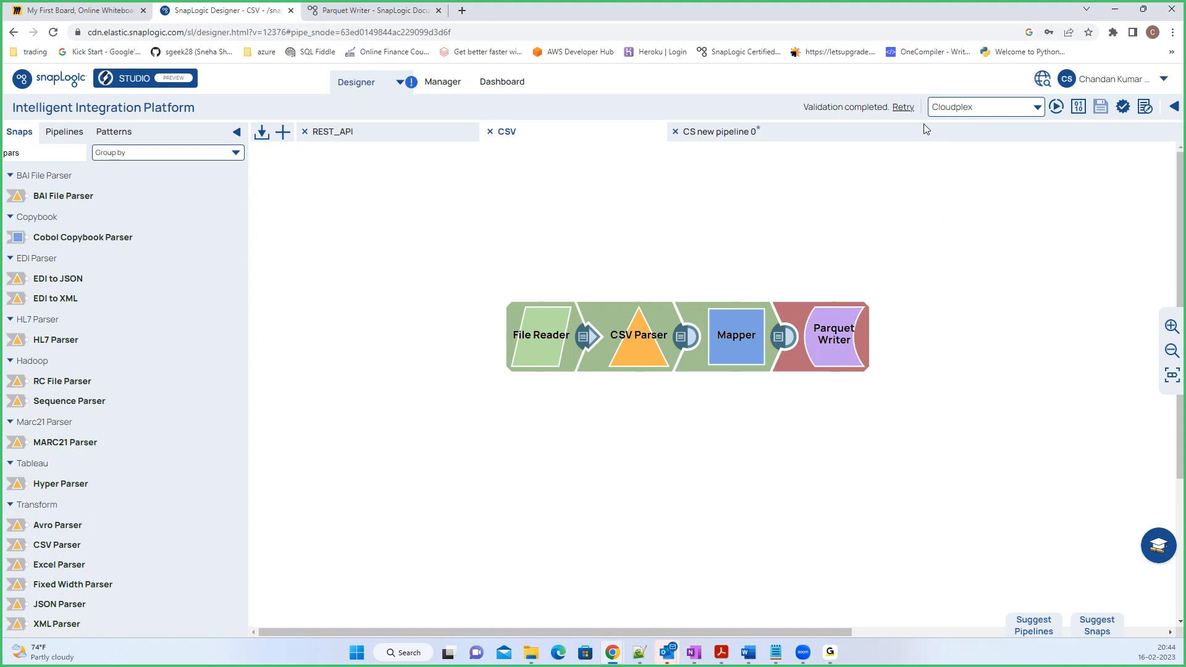
left_click(903, 107)
- Delete the Parquet Writer and connect an Excel Formatter to the Mapper's output in its place
right_click(826, 335)
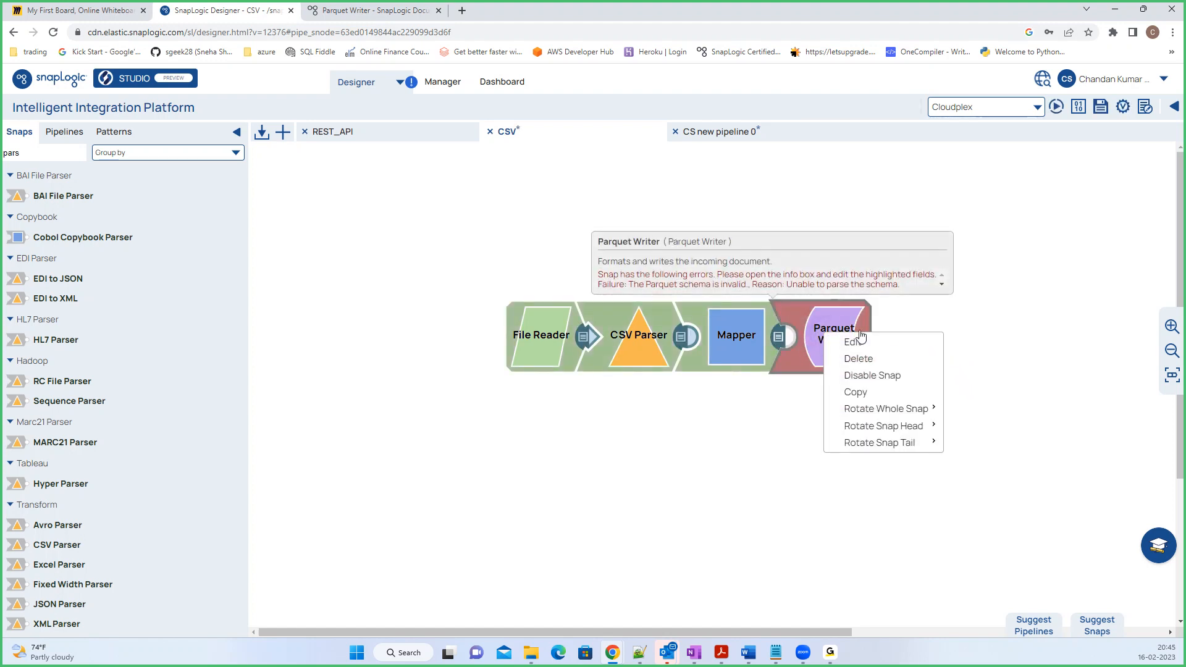
left_click(869, 358)
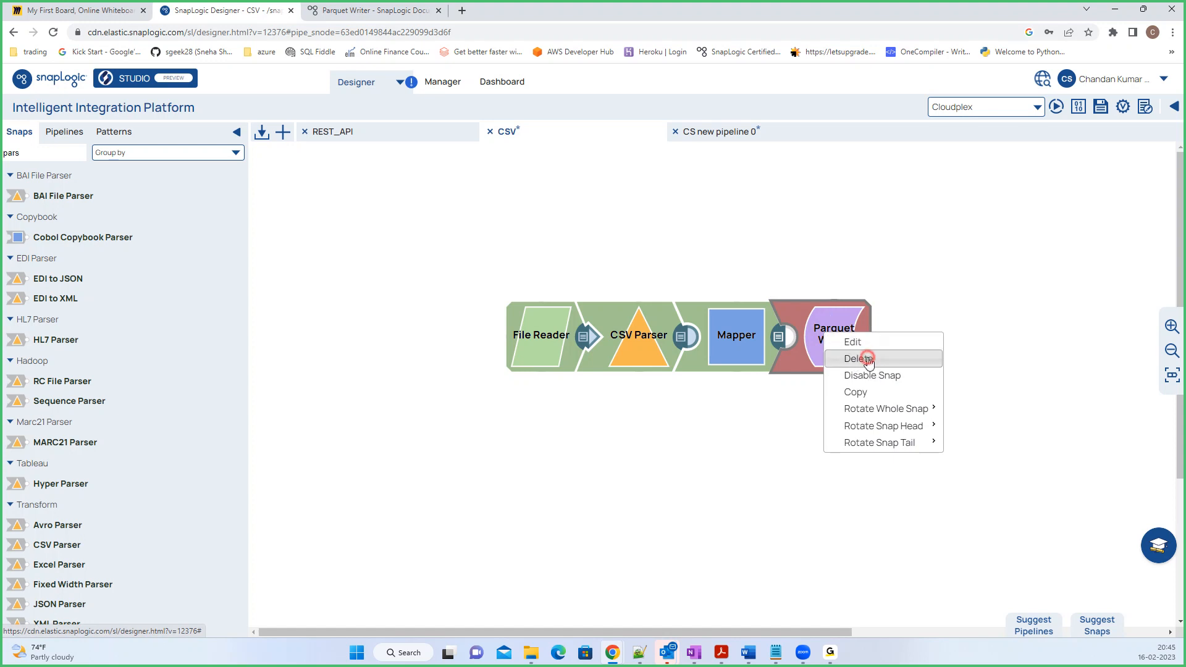
double_click(28, 157)
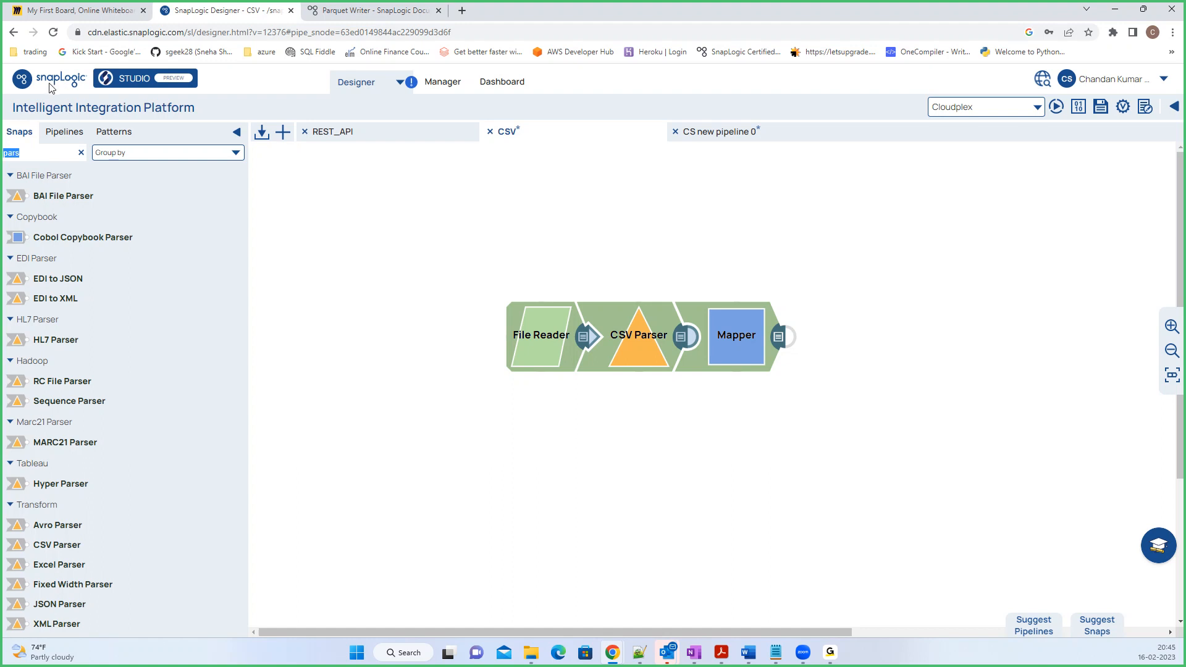
type("exce")
left_click_drag(57, 197, 833, 345)
left_click_drag(820, 424, 831, 295)
- Connect a binary File Writer after the Excel Formatter and review the Excel Formatter's settings
left_click(39, 155)
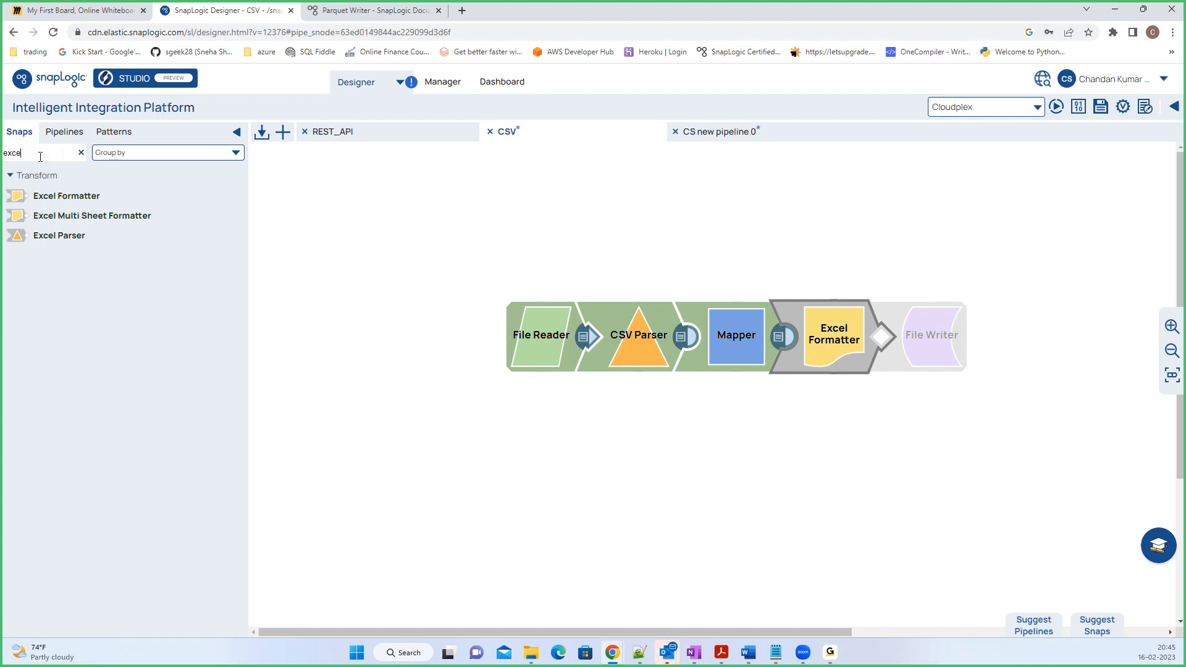
key("BackSpace")
key("BackSpace")
key("BackSpace")
key("BackSpace")
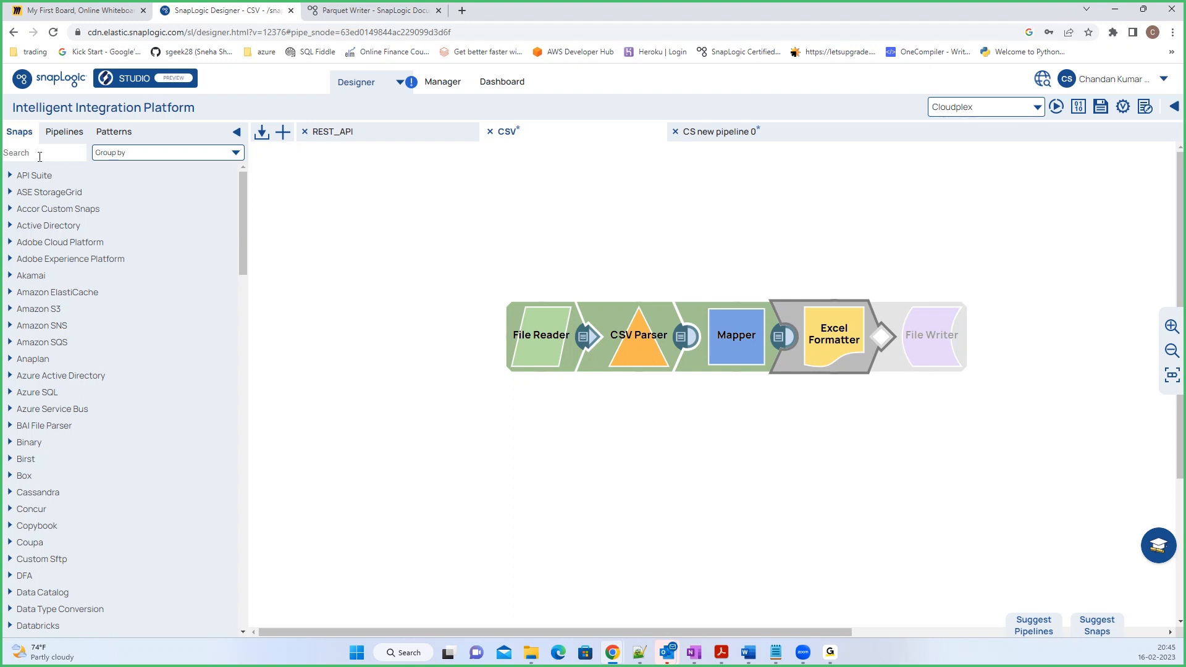
type("fil")
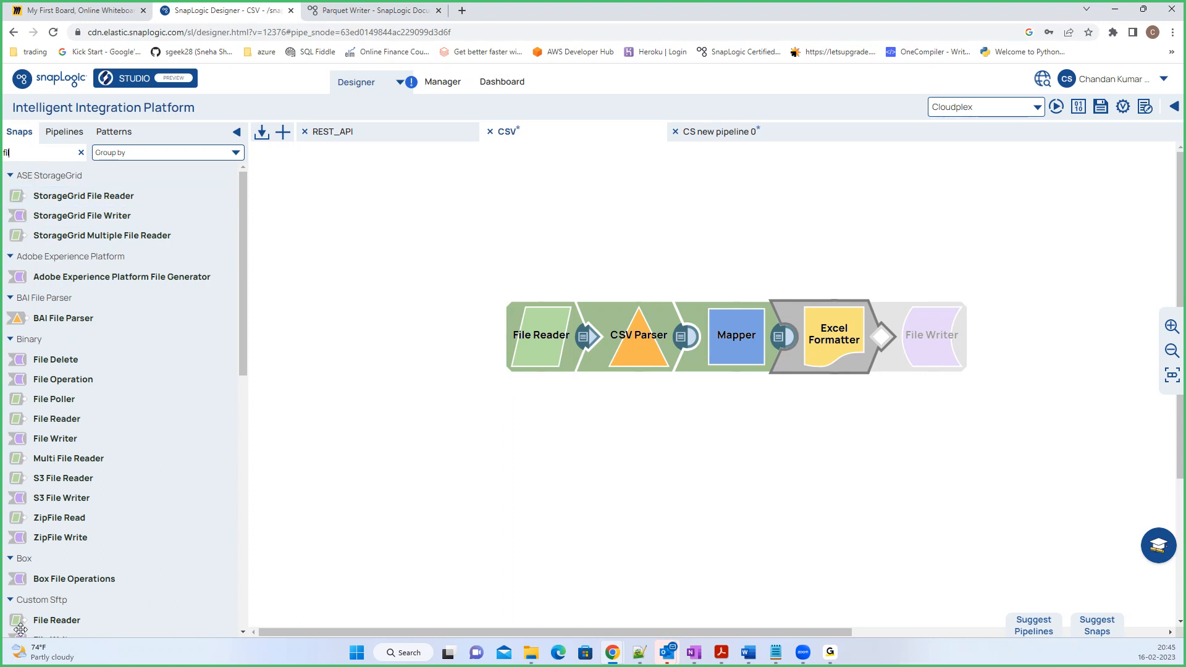
left_click_drag(41, 441, 936, 344)
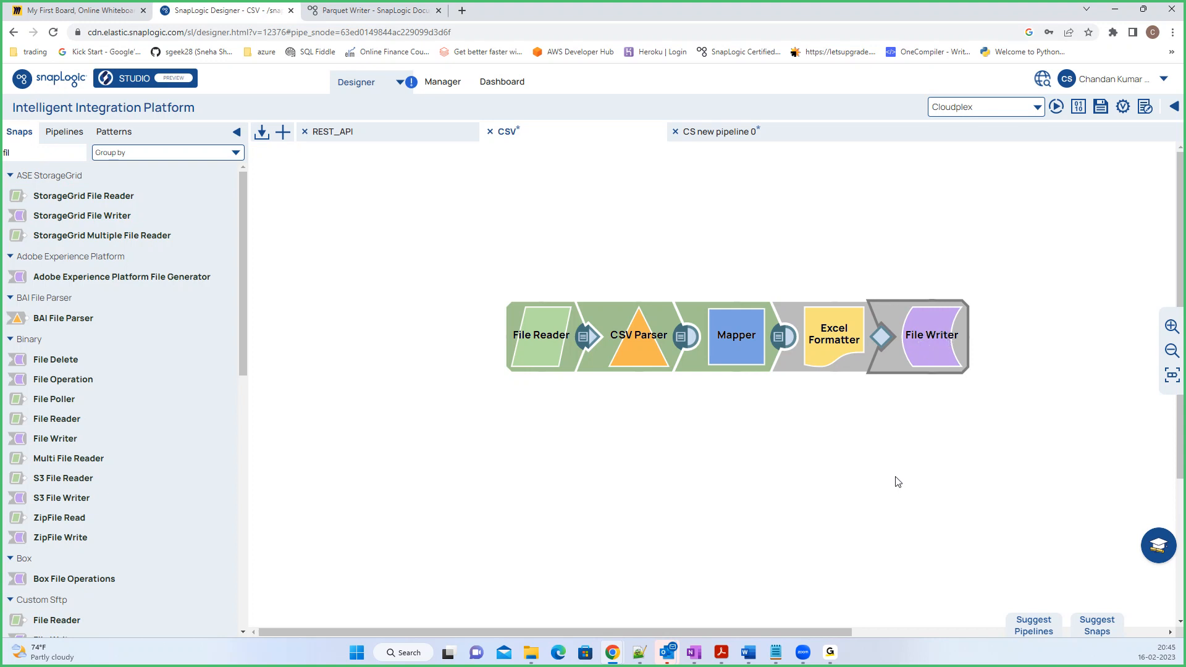
left_click(841, 355)
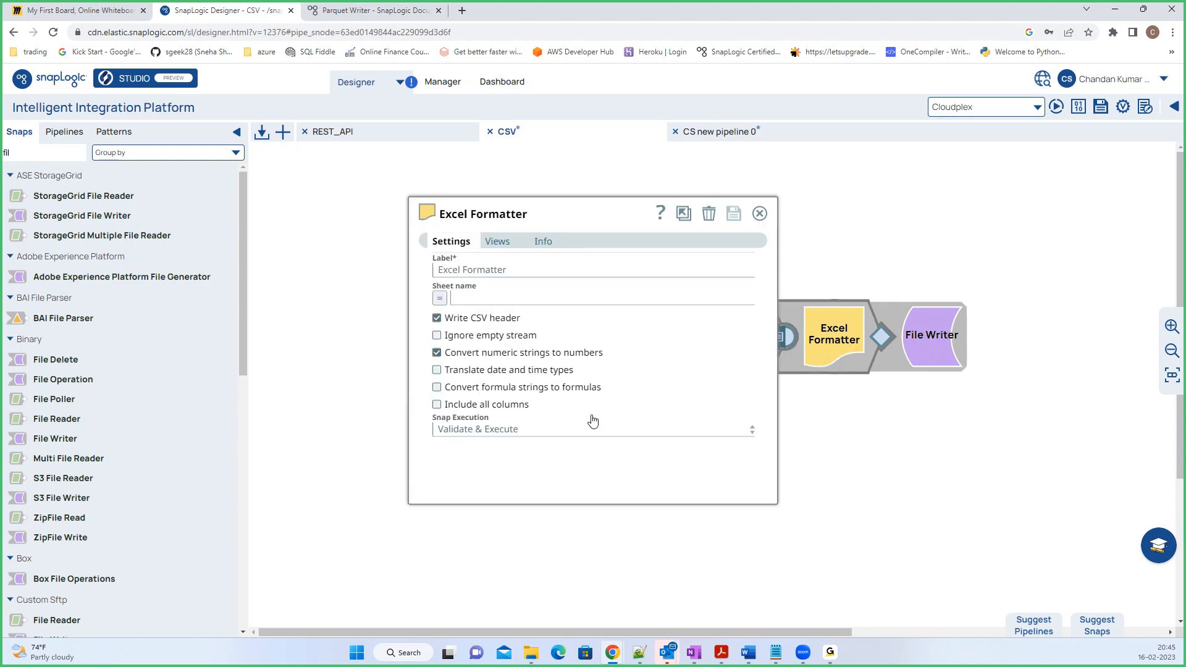
left_click(760, 214)
- Set the File Writer's file name to /netflix_out.xlsx and save the snap
left_click(929, 334)
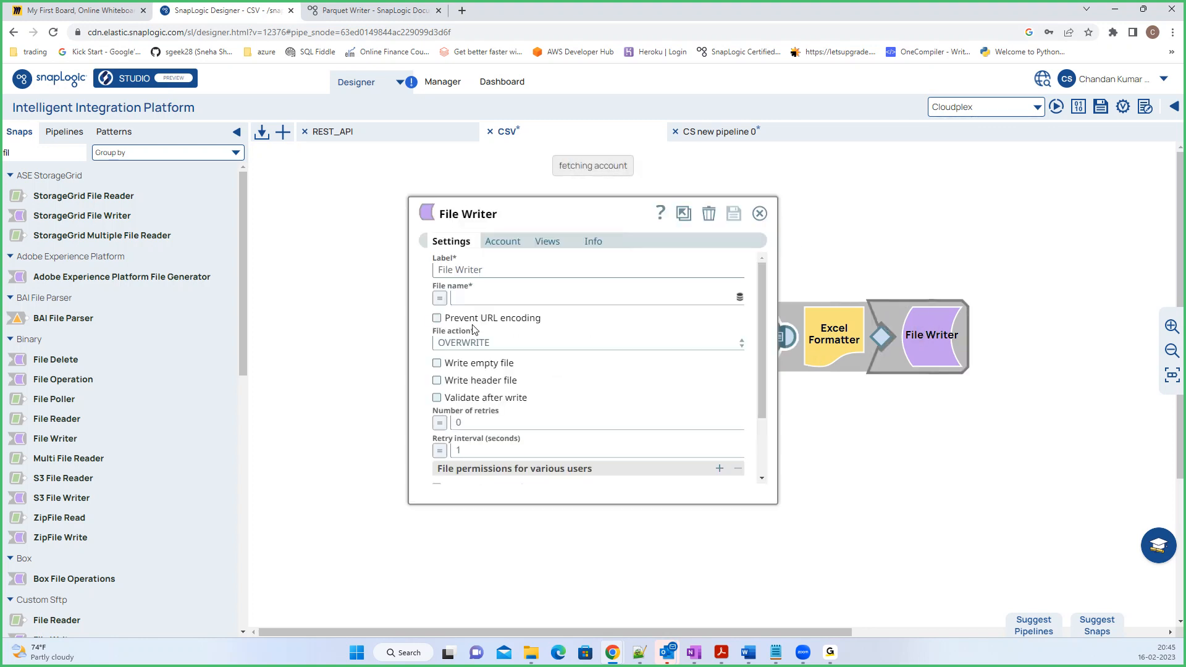
left_click(471, 299)
type("/")
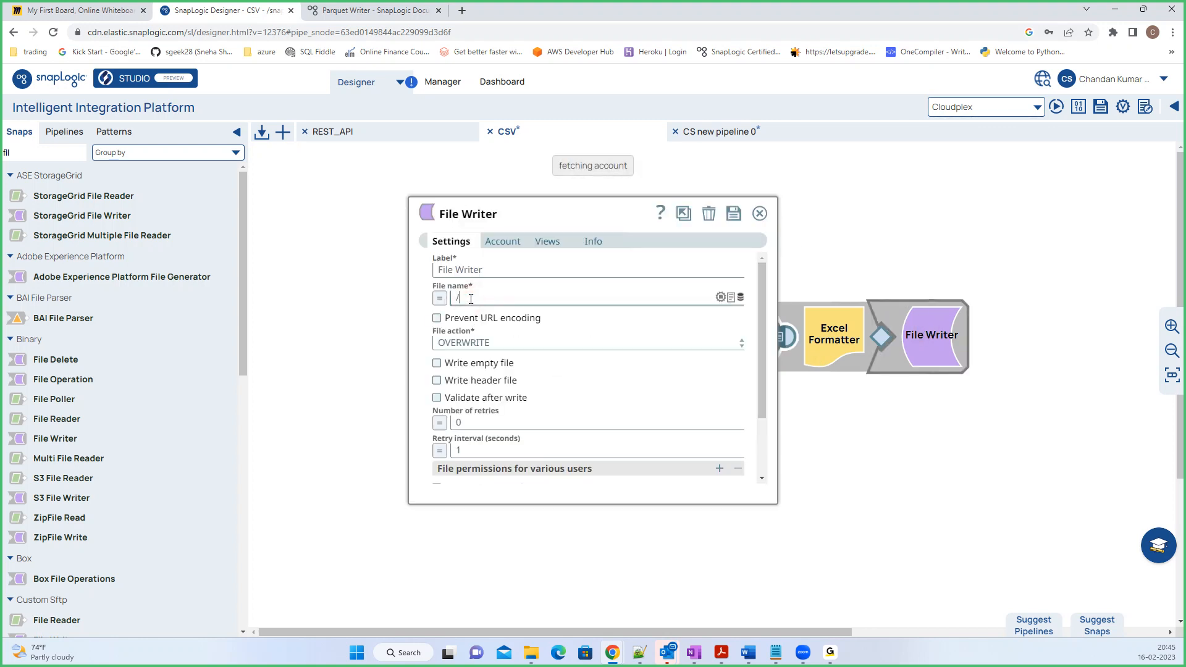
type("netflix_out.")
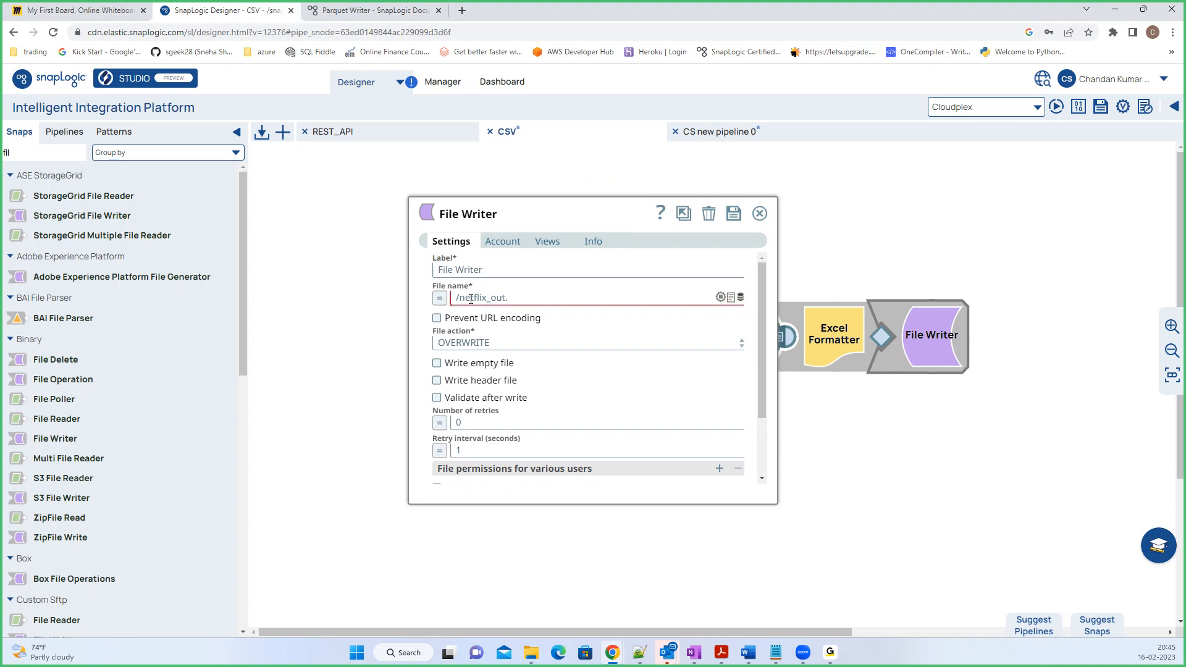
type("xlsx")
scroll(544, 410, "down", 3)
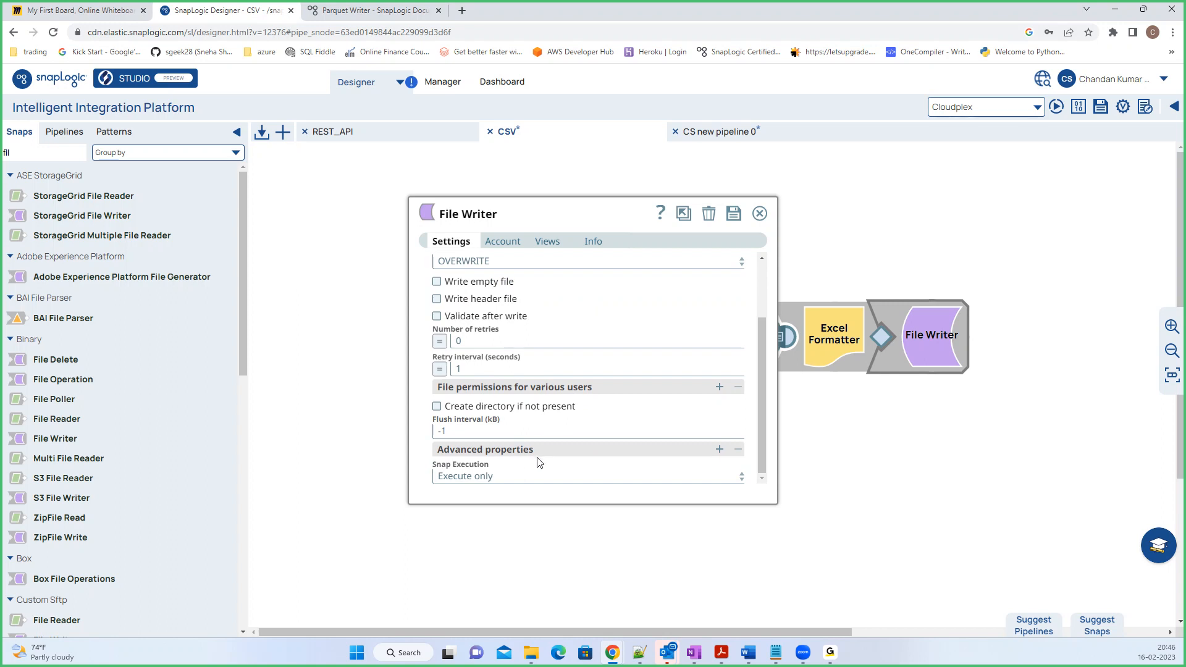
left_click(533, 477)
left_click(737, 221)
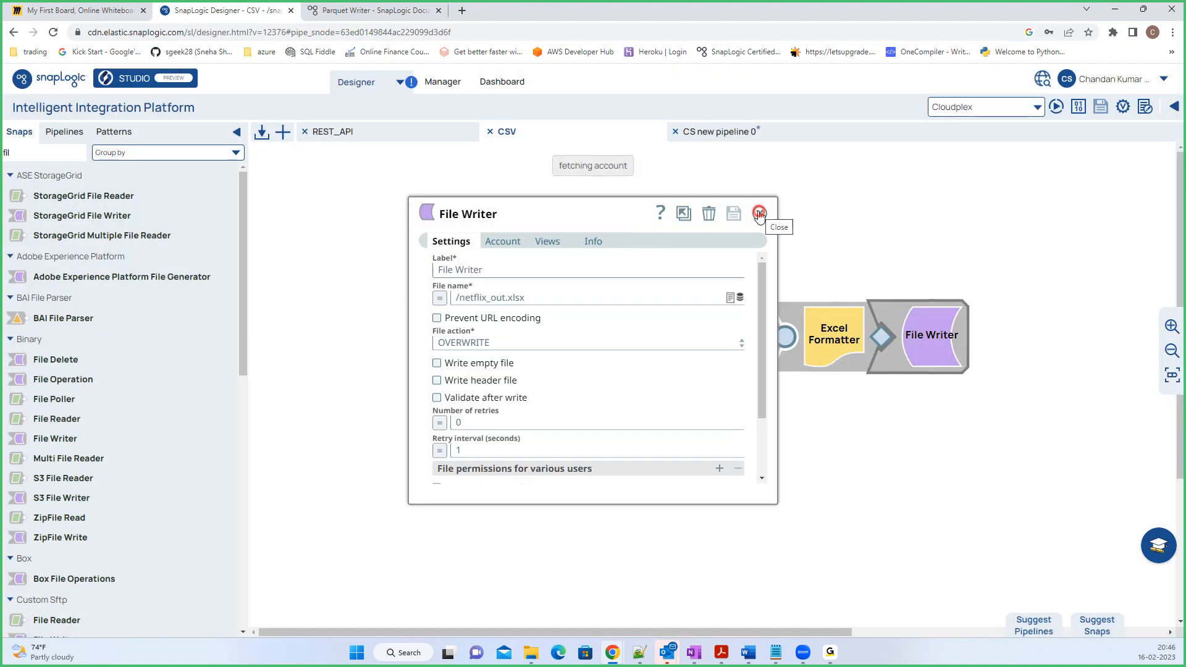
left_click(760, 213)
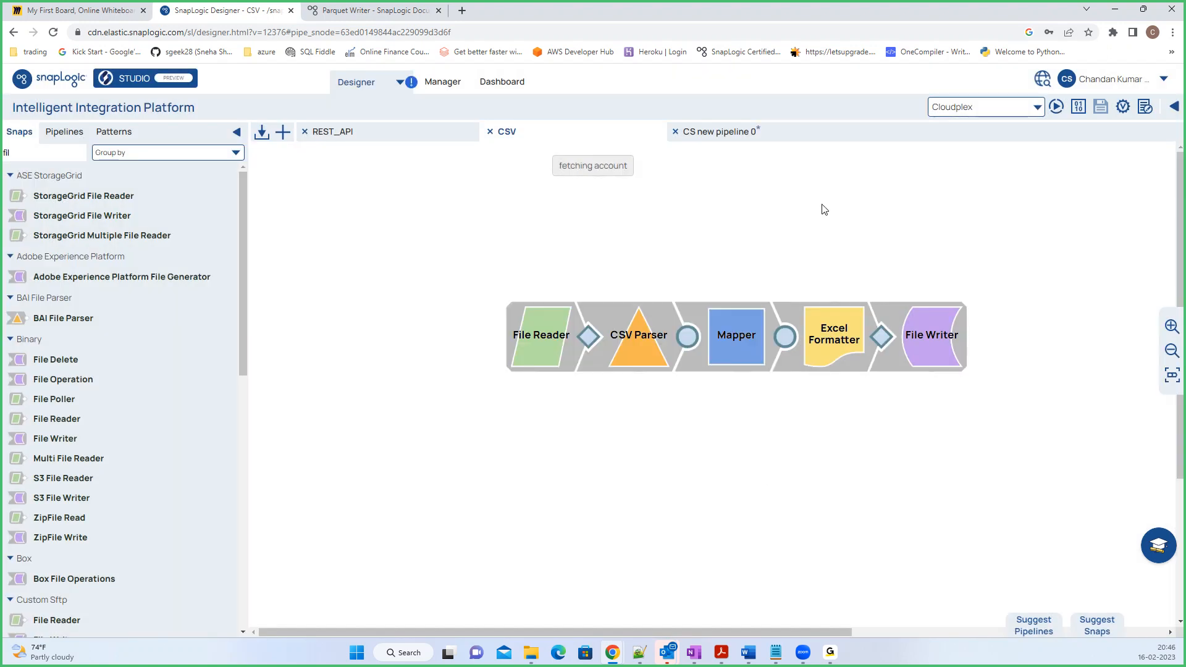
- Review the File Writer's execution settings and execute the CSV pipeline
left_click(939, 335)
scroll(440, 433, "down", 3)
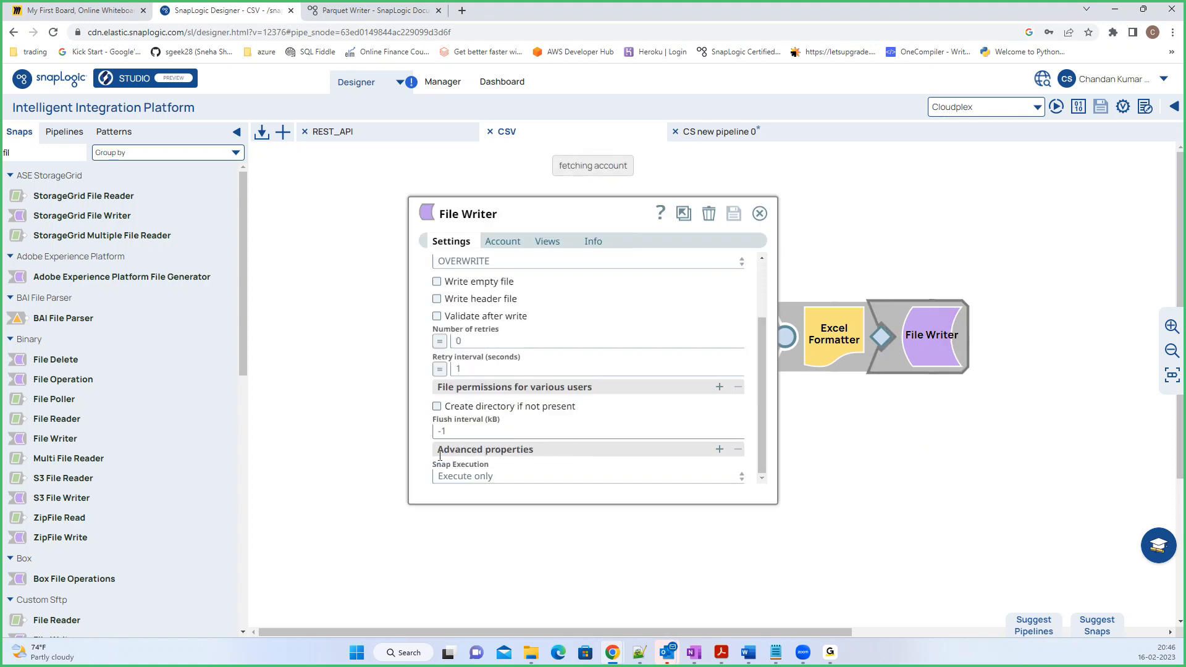
left_click(759, 213)
left_click(1055, 108)
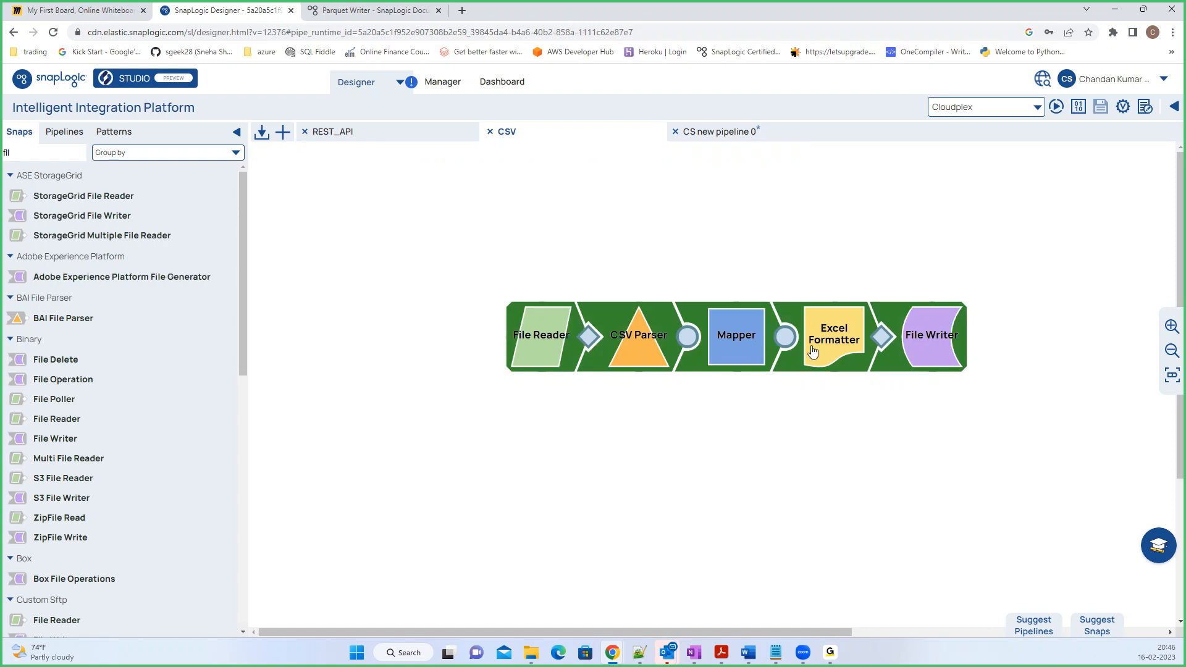
- Examine the input and output document counts of the File Reader, CSV Parser, Mapper and Excel Formatter from the pipeline run
mouse_move(815, 351)
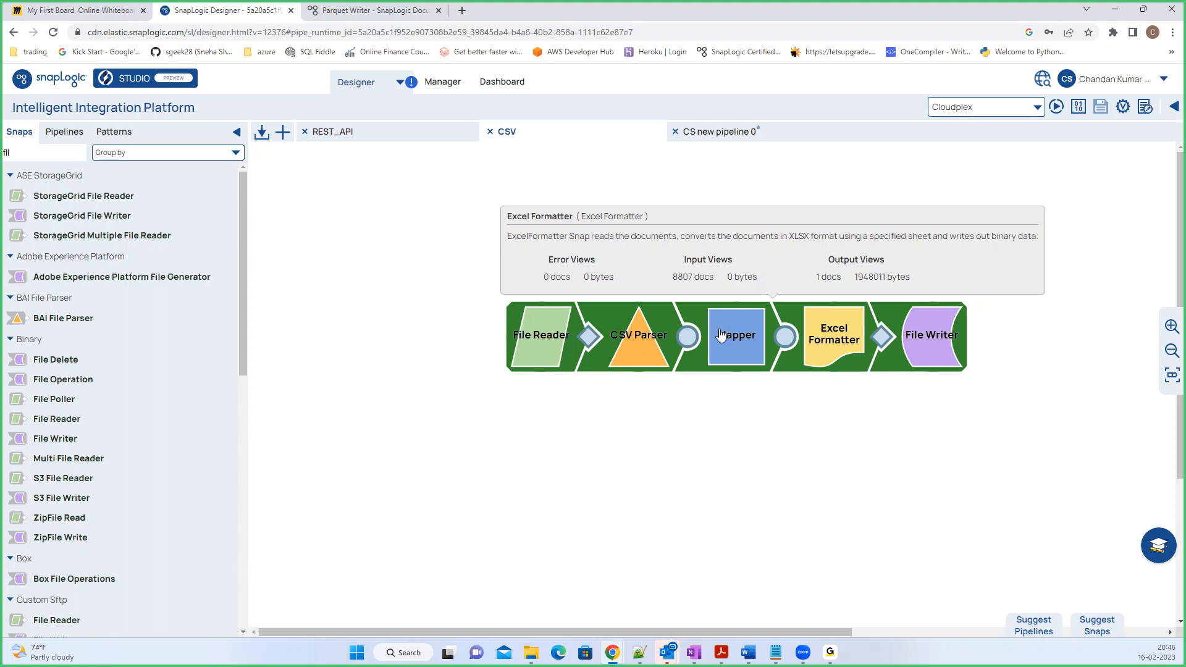
mouse_move(720, 339)
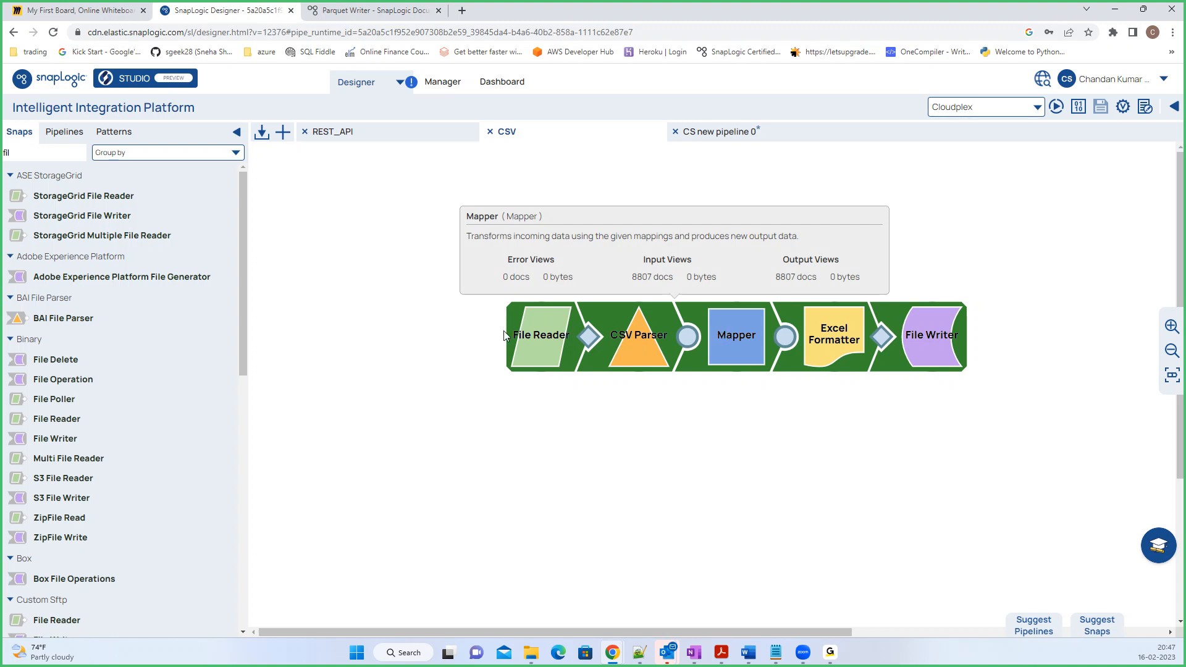
mouse_move(518, 337)
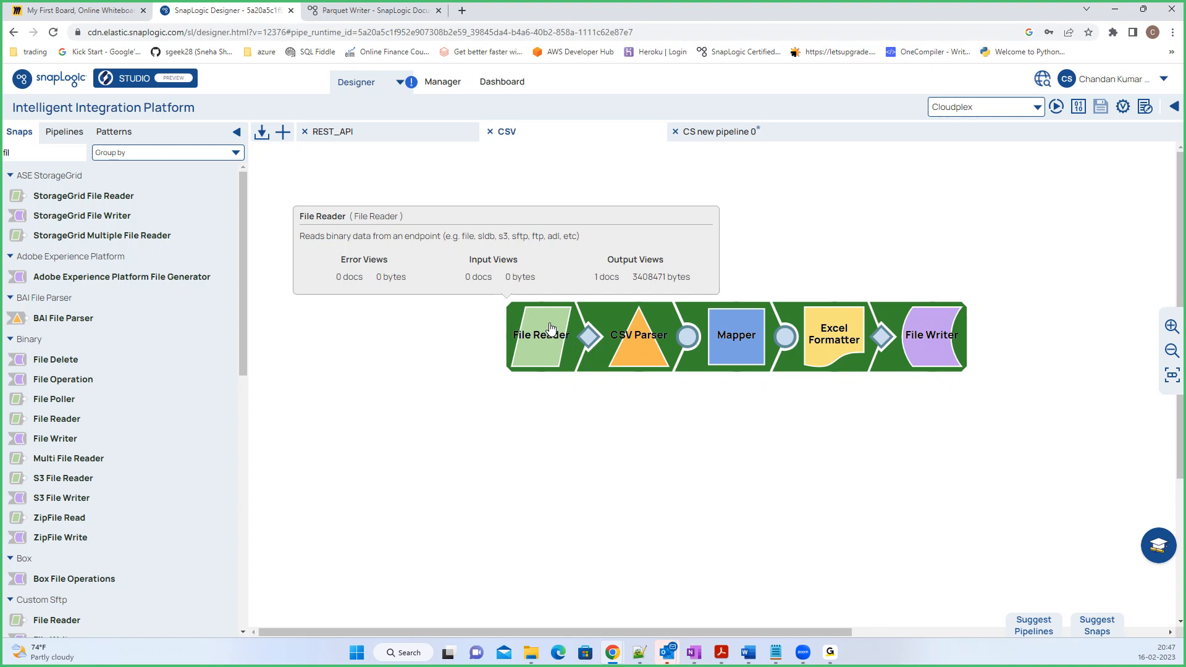
mouse_move(632, 340)
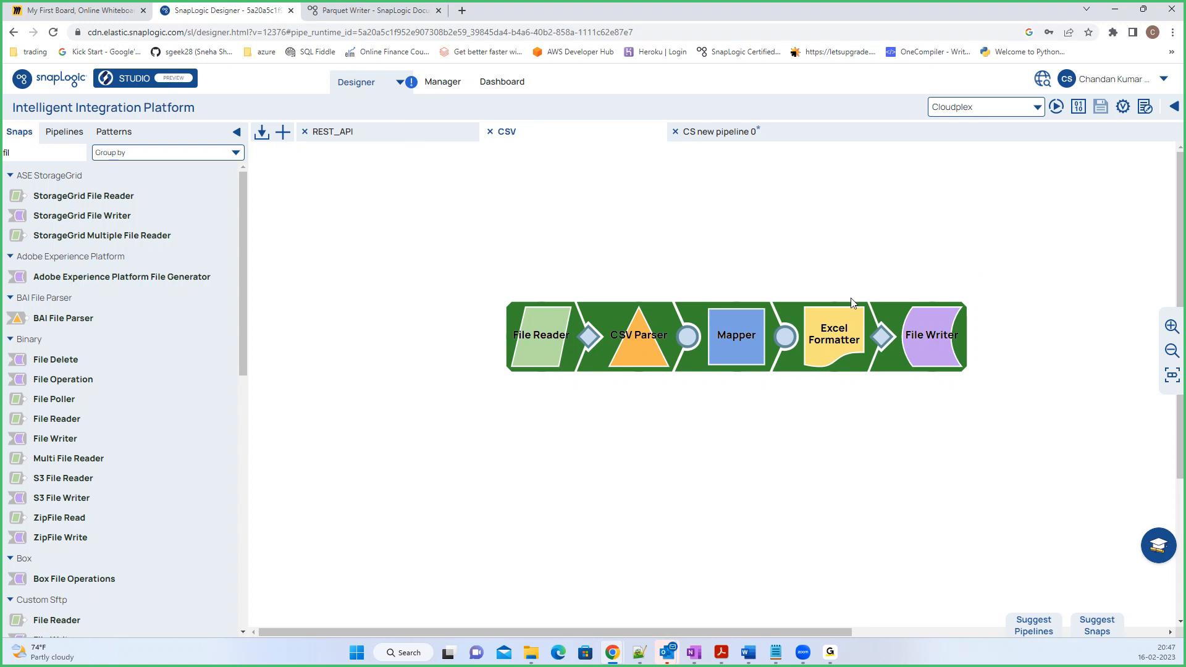
mouse_move(849, 332)
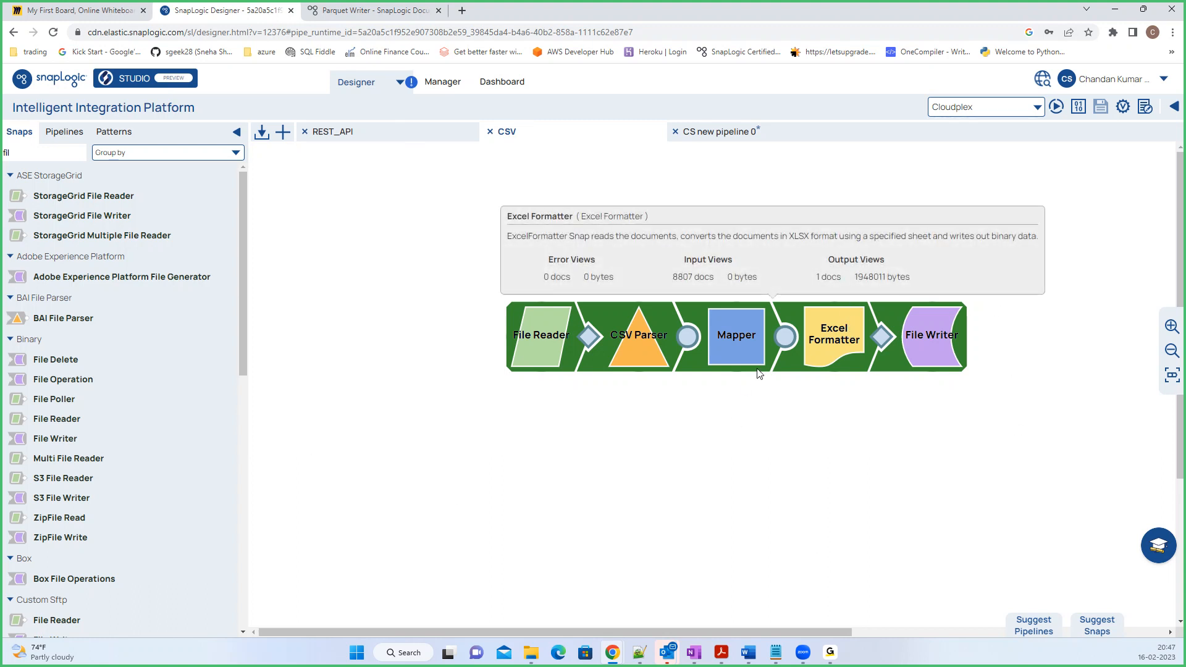
mouse_move(782, 336)
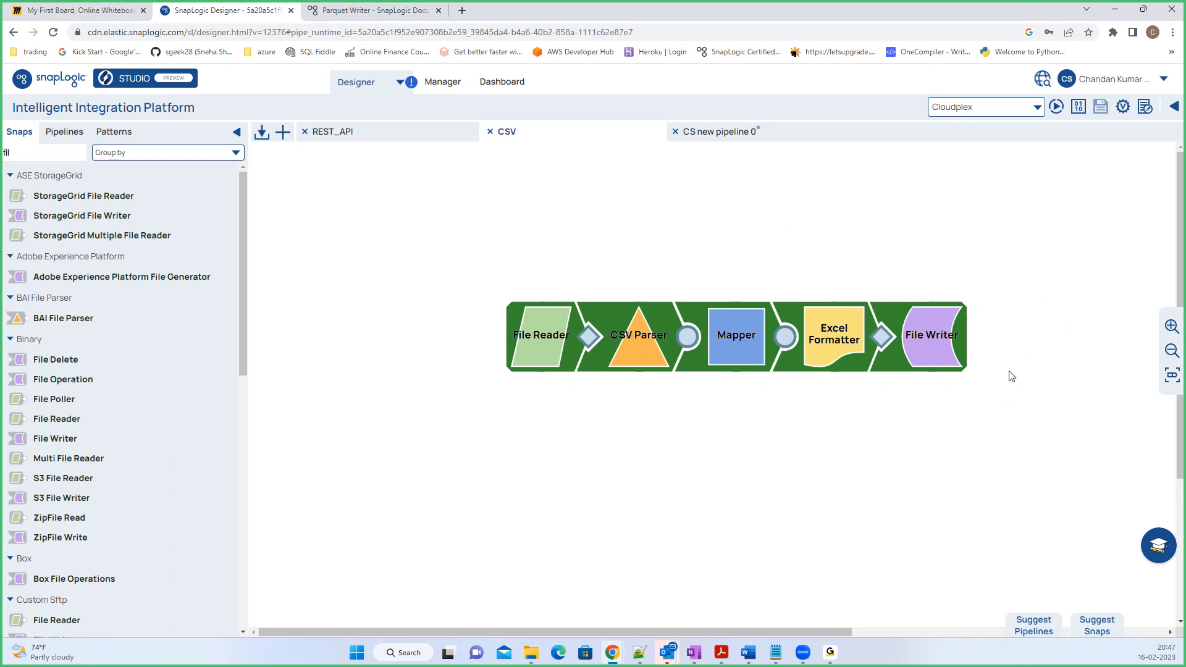
mouse_move(746, 339)
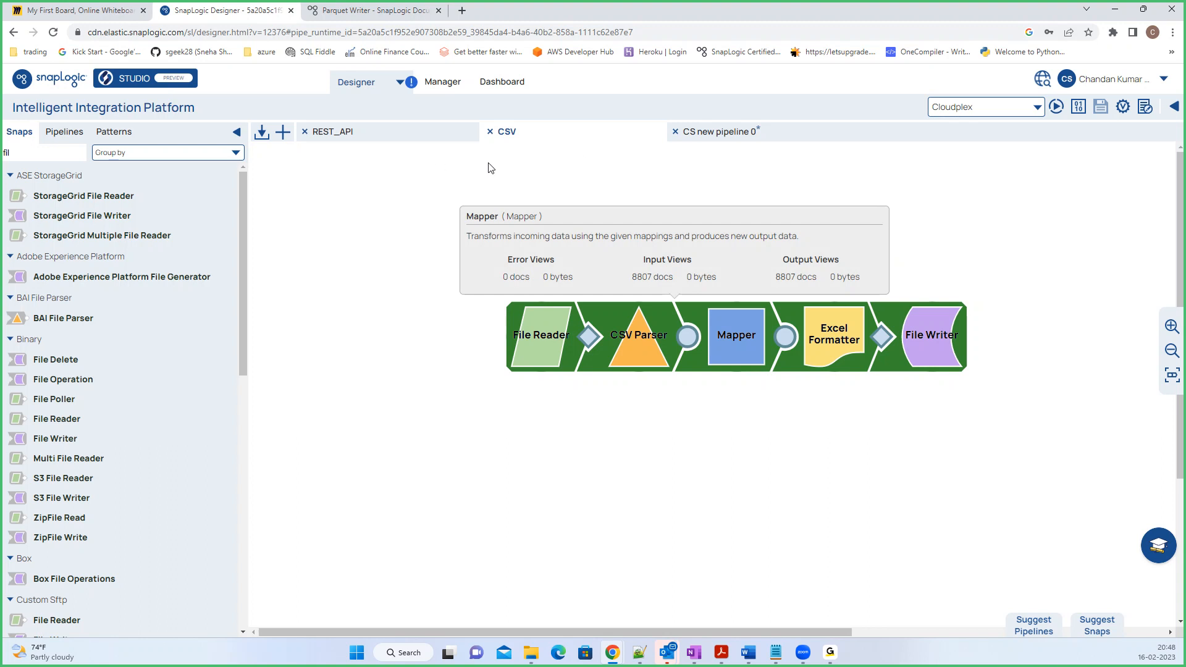
- Look up netflix_out.xlsx among the Demo_Batch_1 files in the File Writer's file browser, and discard the changes to the snap
left_click(938, 338)
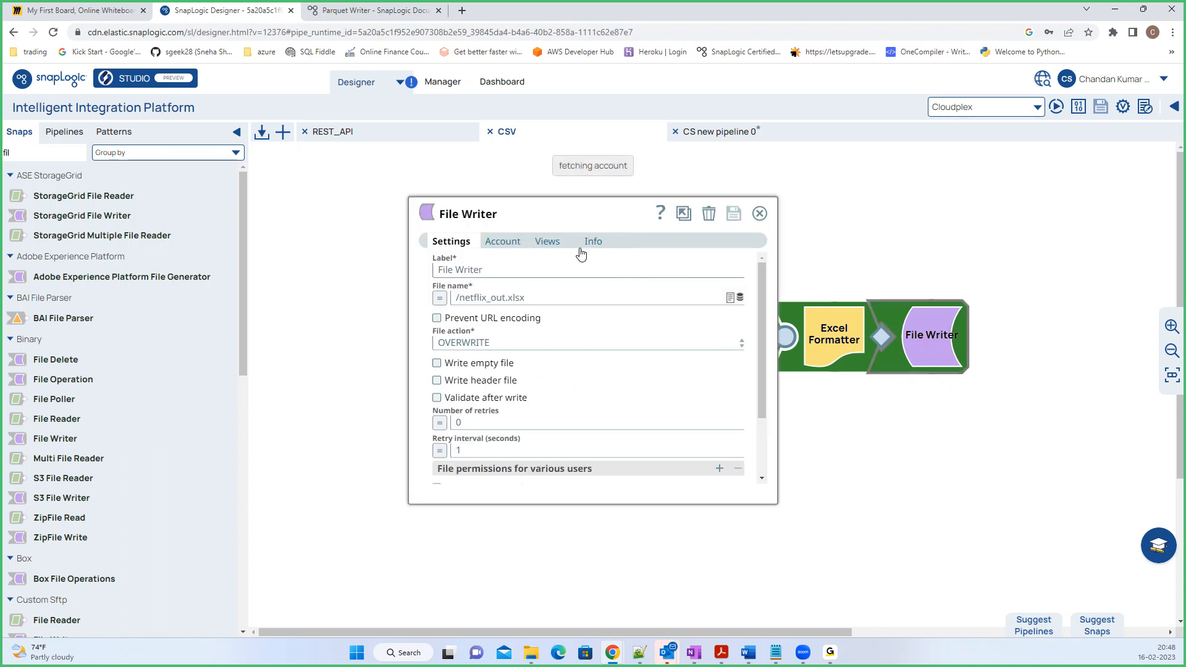
left_click(740, 298)
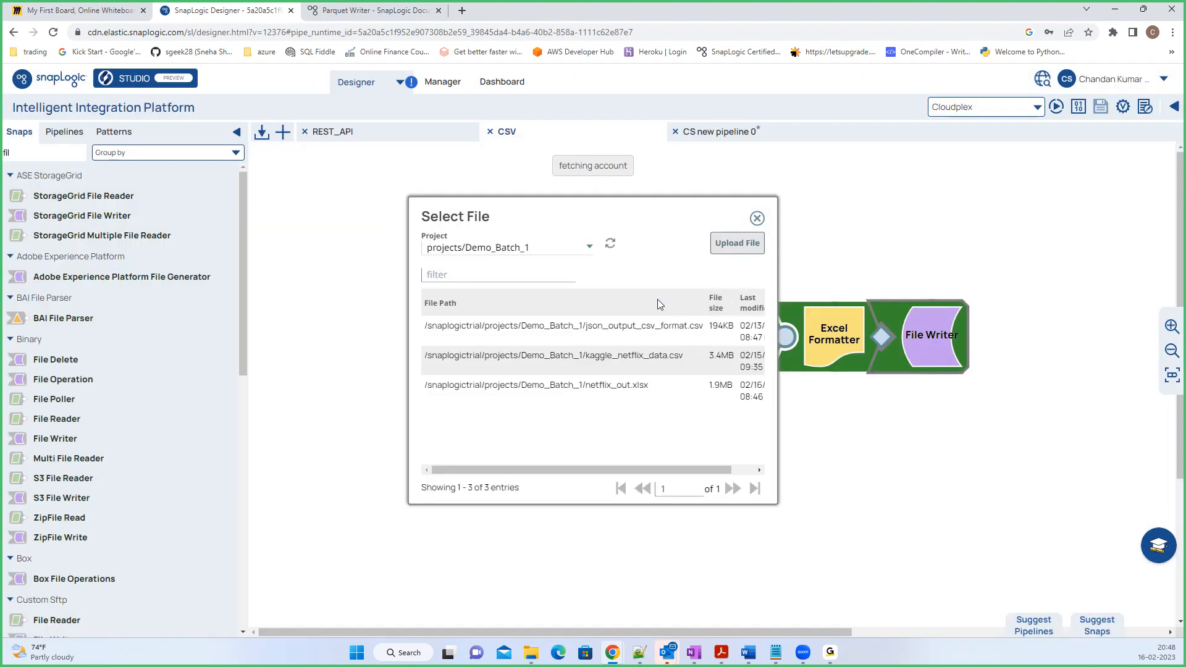
left_click(605, 390)
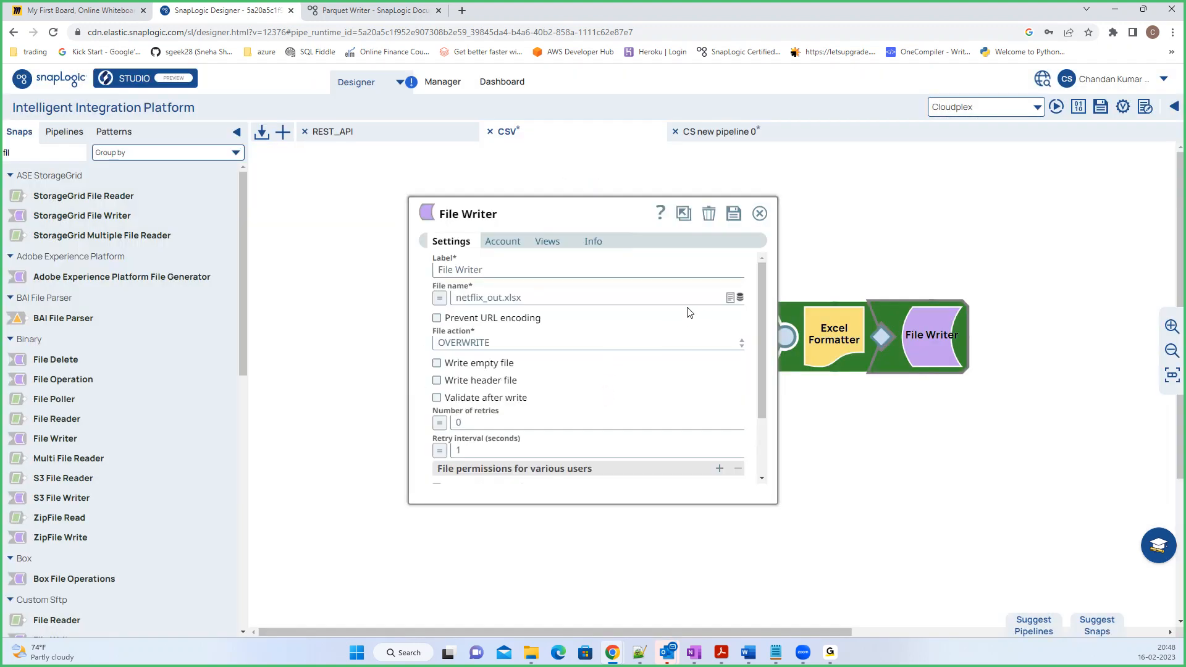
left_click(740, 298)
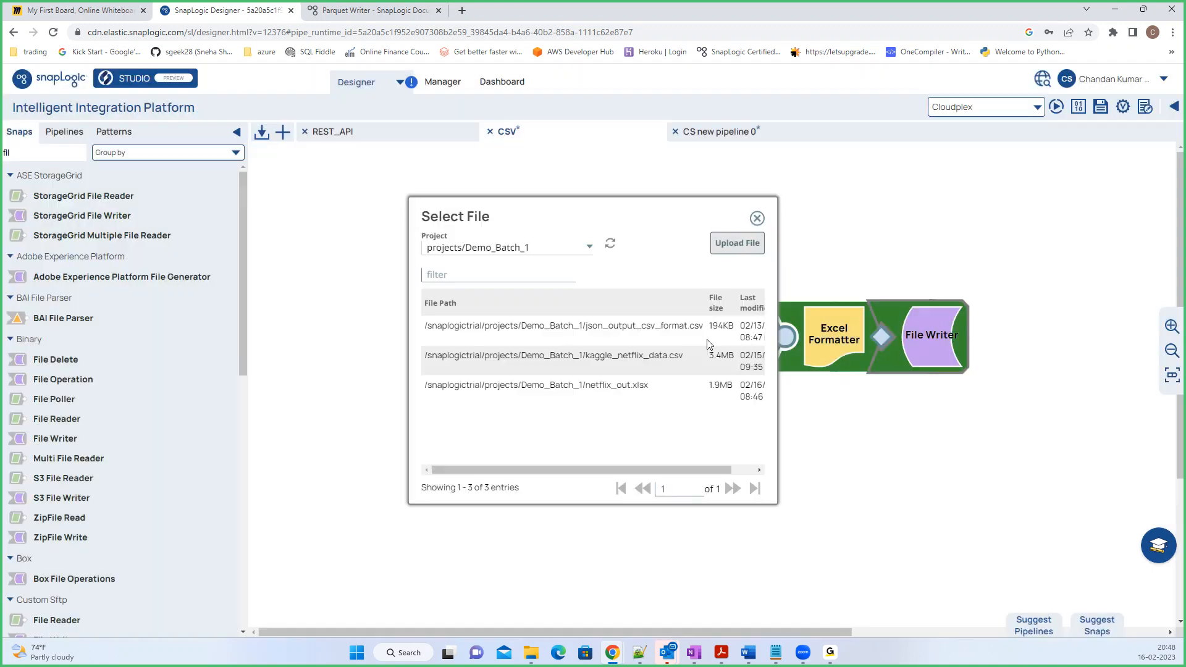
right_click(610, 388)
left_click(587, 406)
left_click(595, 386)
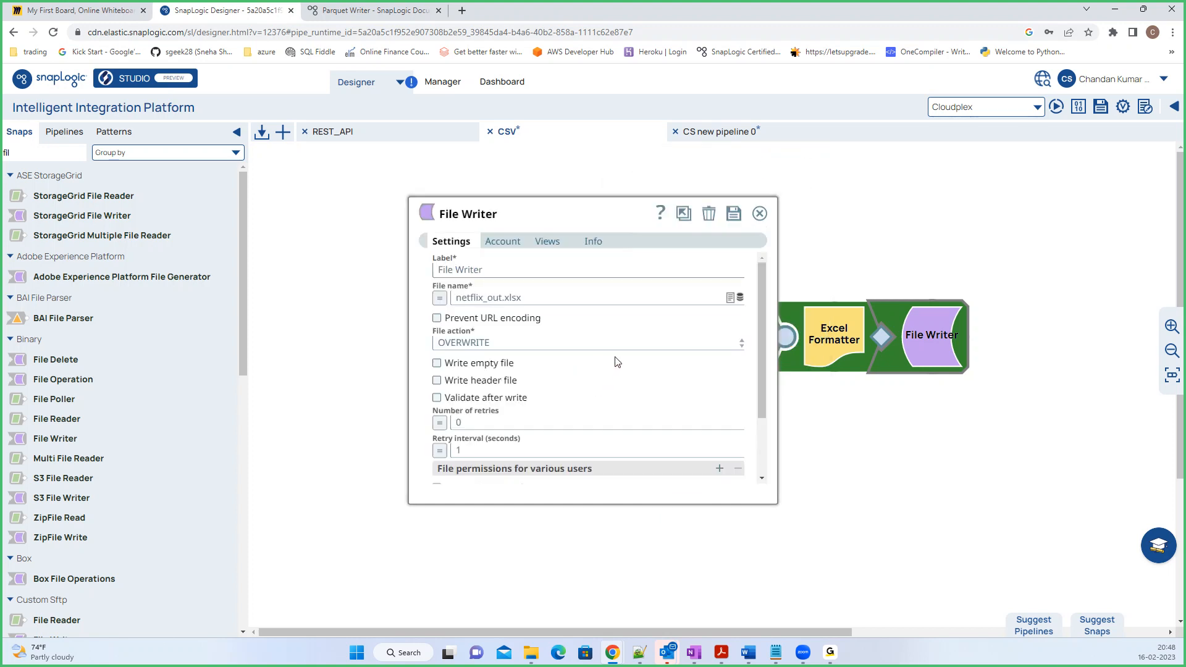
left_click(760, 213)
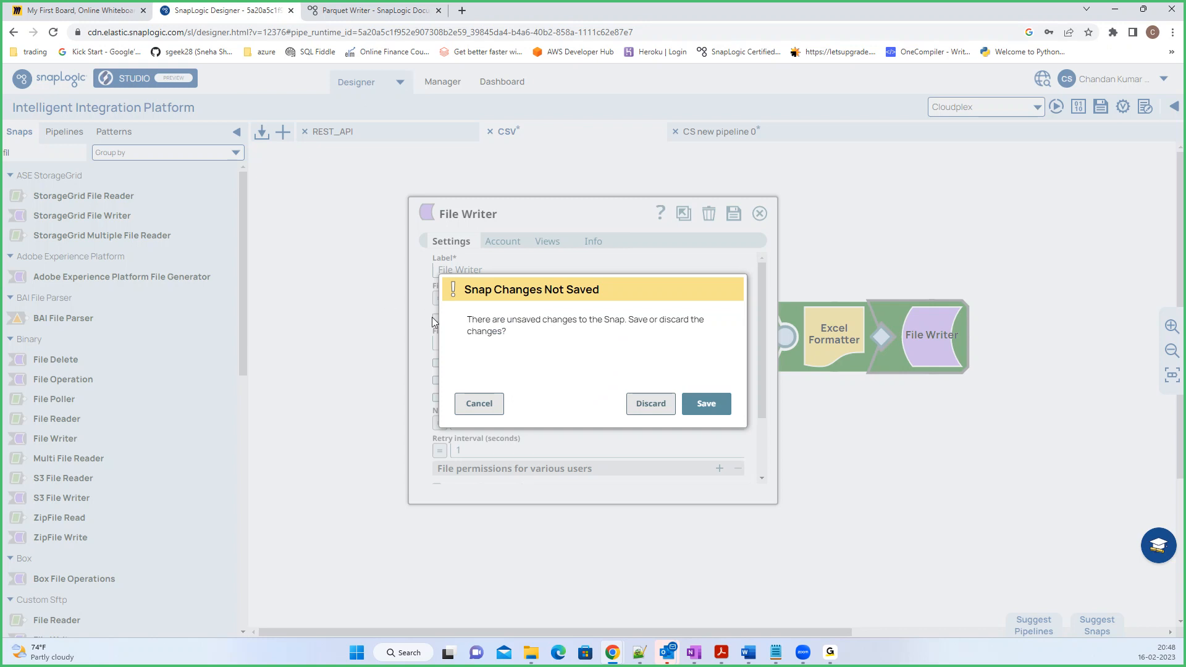
left_click(639, 402)
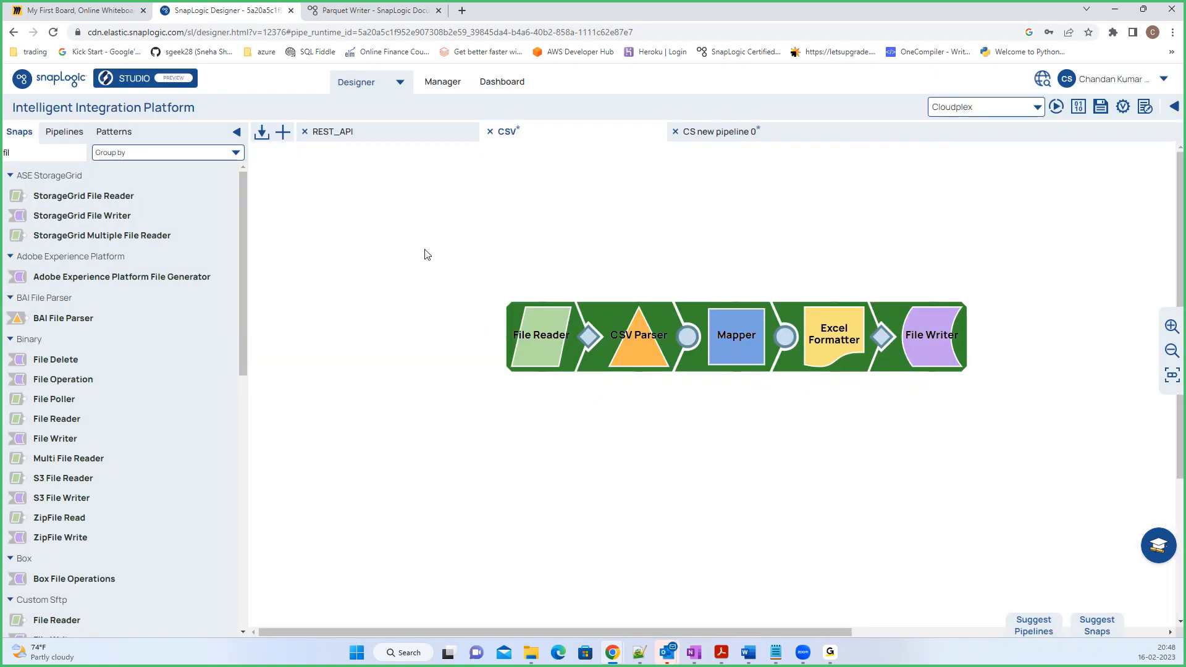
- Open SnapLogic Manager for the Demo_Batch_1 project in a separate browser tab
right_click(446, 82)
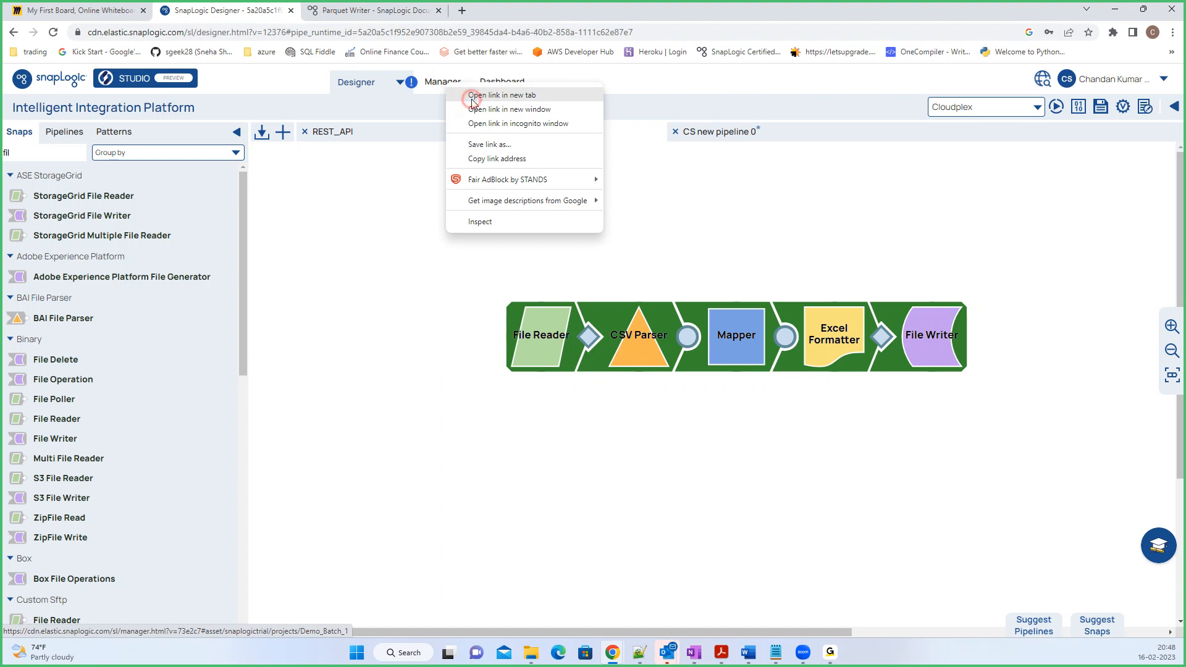
left_click(472, 98)
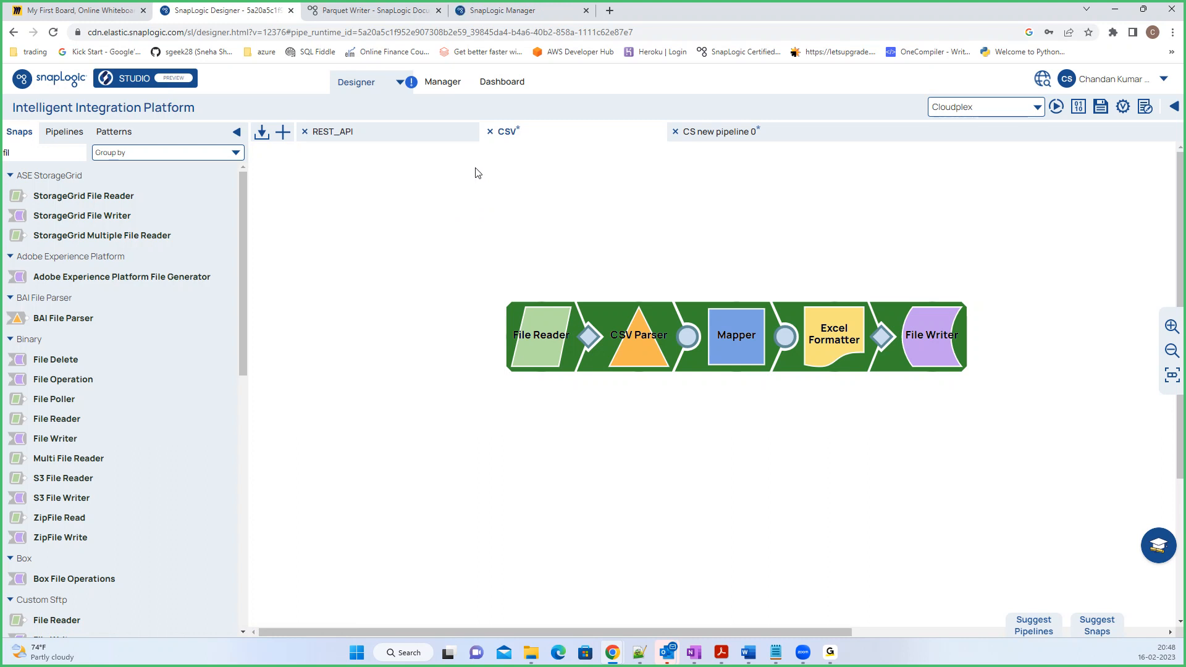
- Download netflix_out.xlsx from the Demo_Batch_1 project in SnapLogic Manager and open it in Excel
left_click(511, 11)
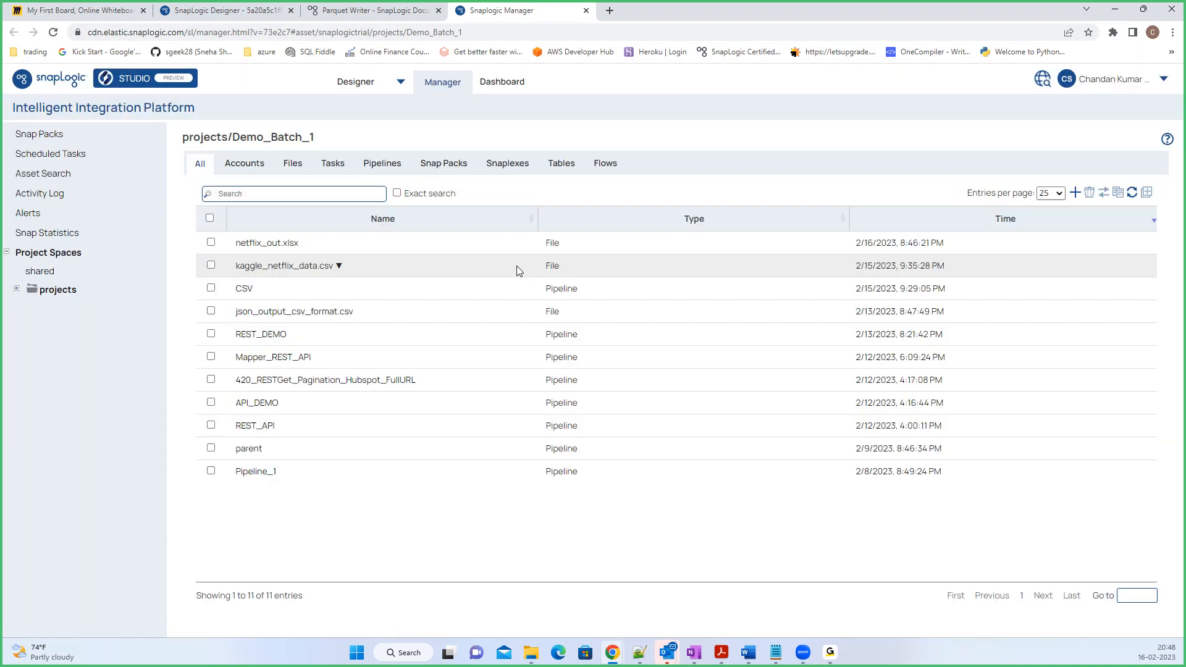
left_click(275, 243)
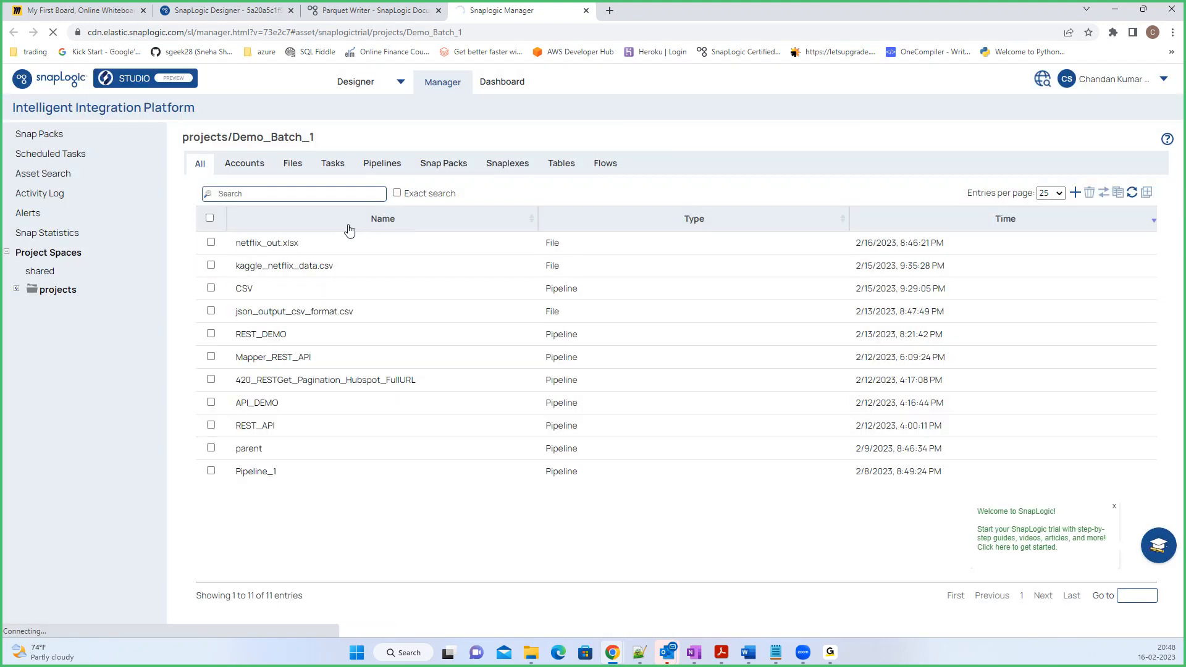
left_click(304, 247)
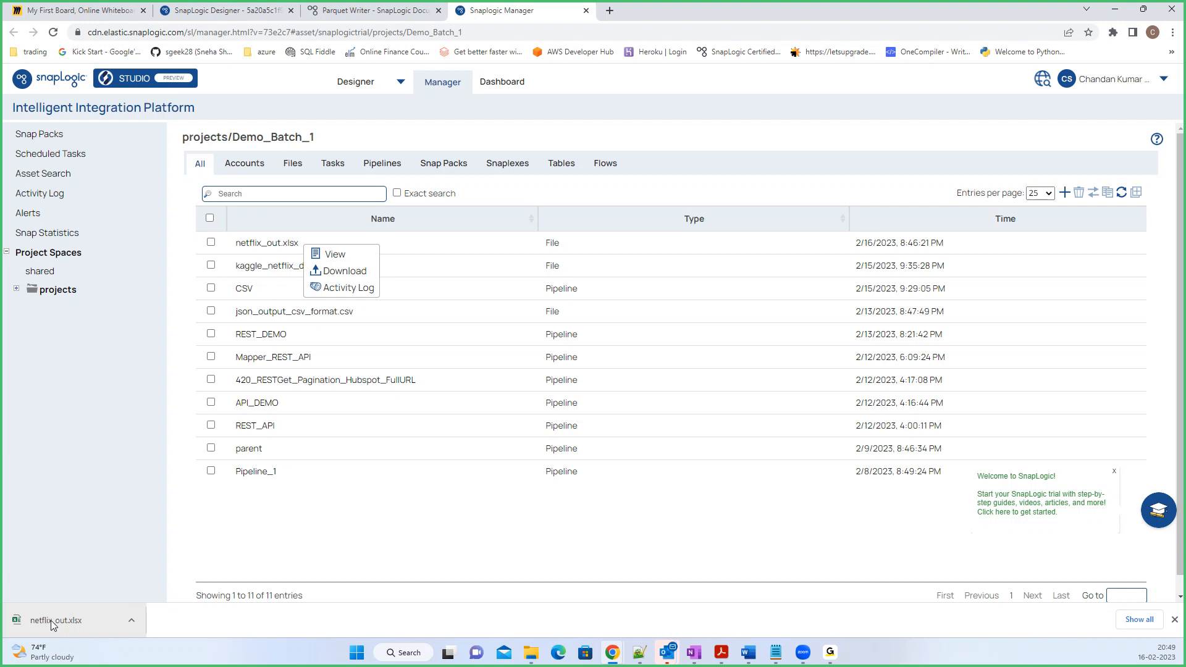
left_click(125, 513)
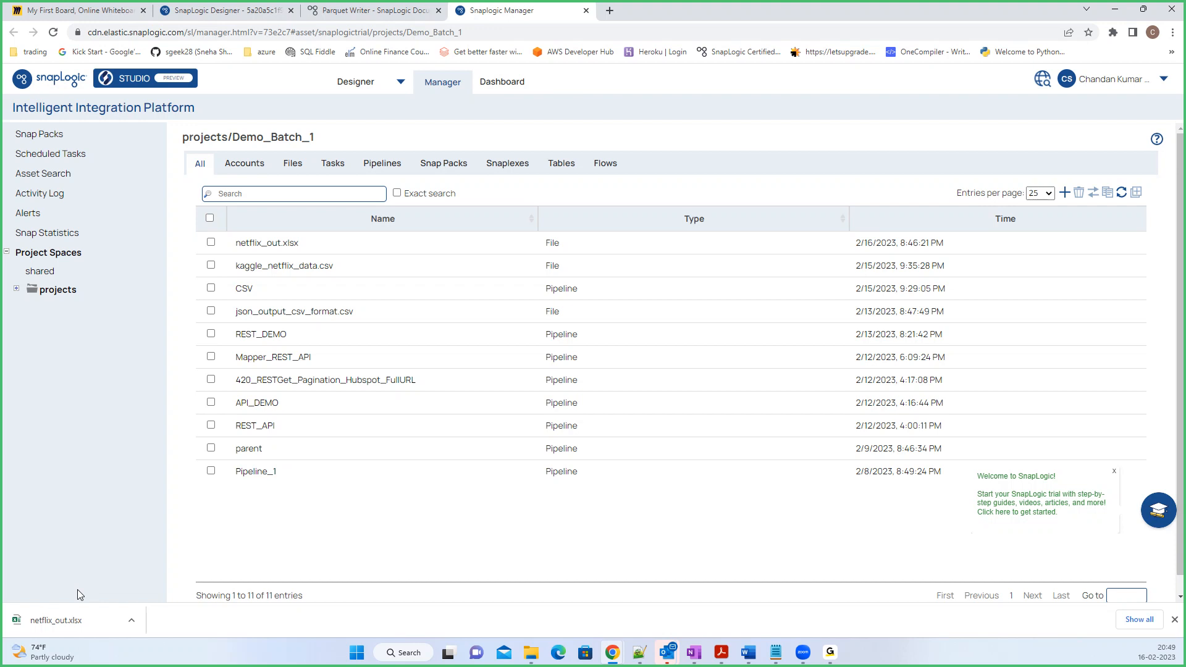
left_click(56, 620)
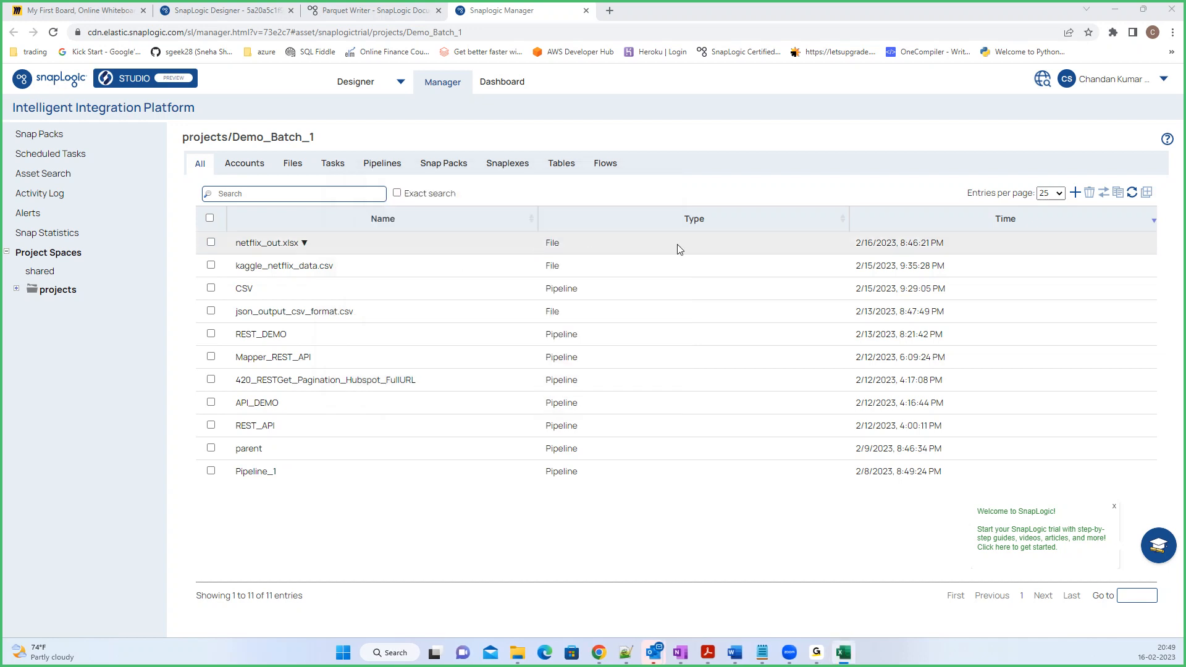
left_click(845, 654)
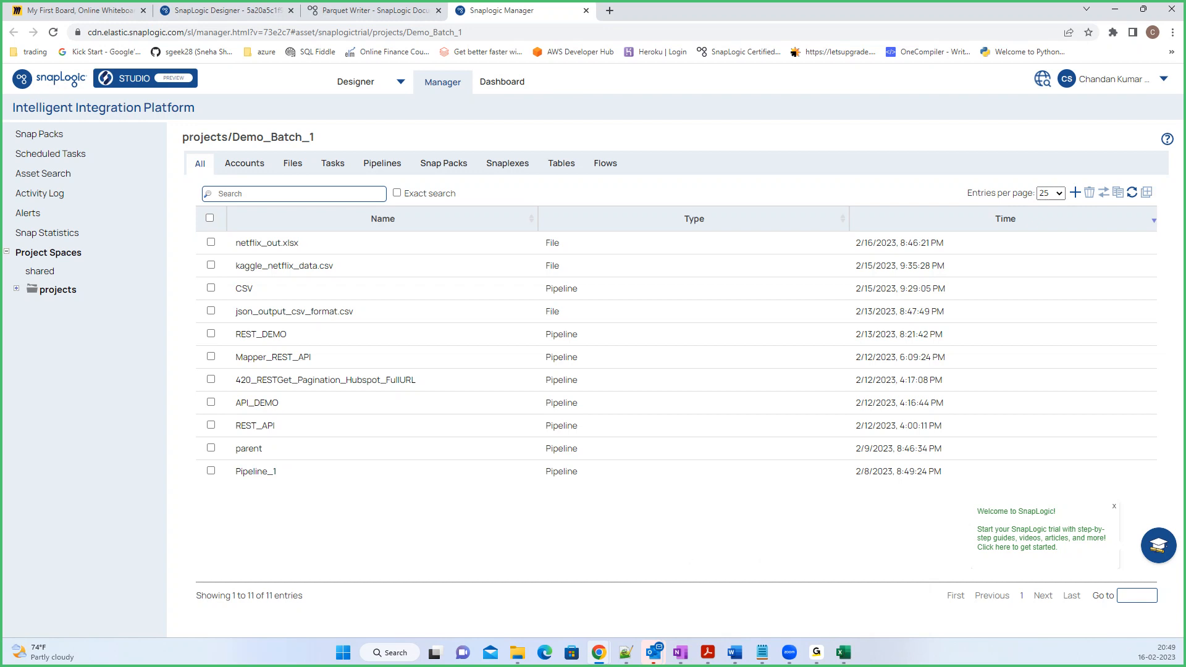
left_click(844, 654)
left_click_drag(4, 297, 786, 201)
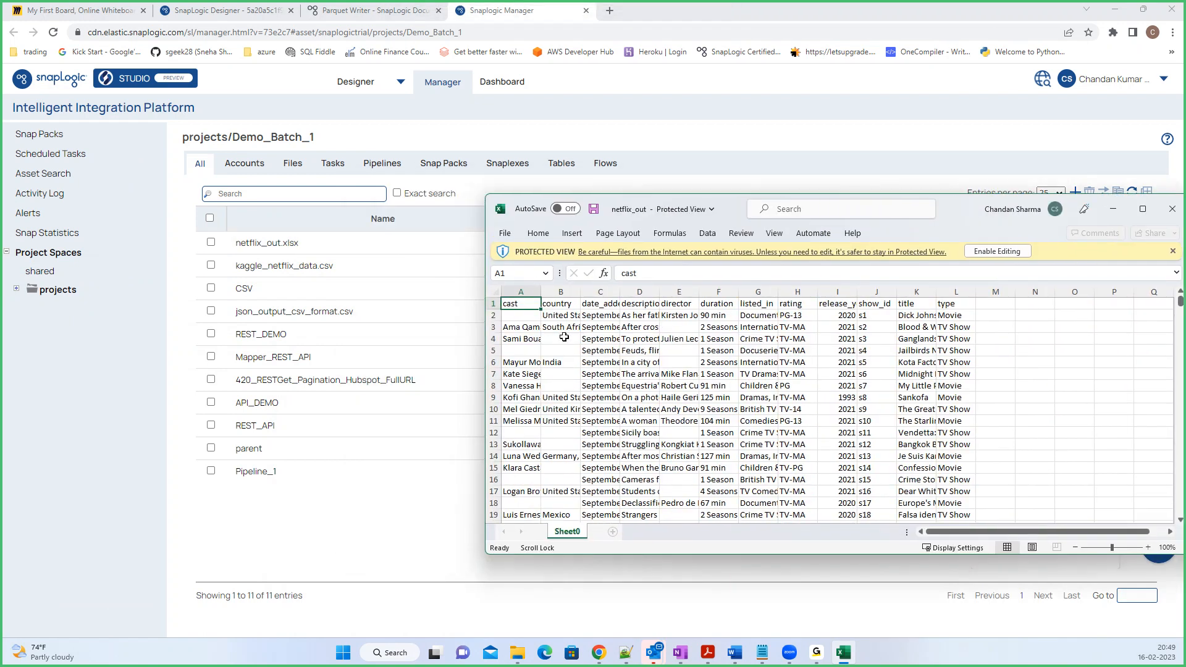
- Examine the records in the netflix_out workbook, fitting the cast column to its contents, and close the workbook
left_click_drag(734, 366, 741, 369)
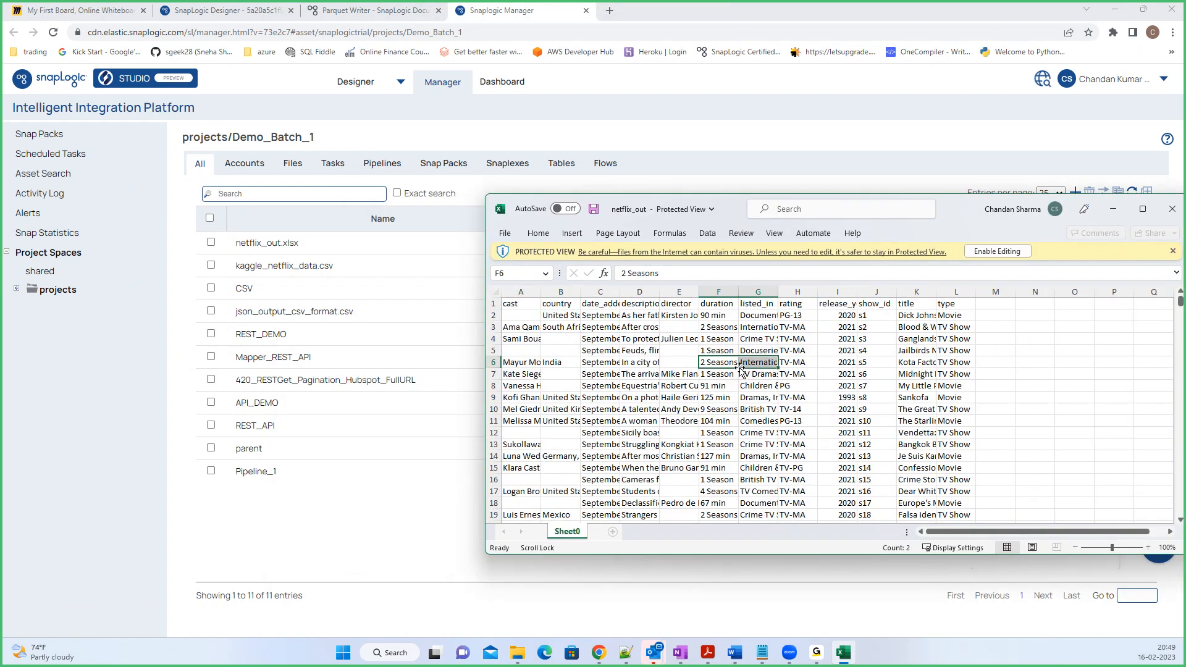
left_click(643, 373)
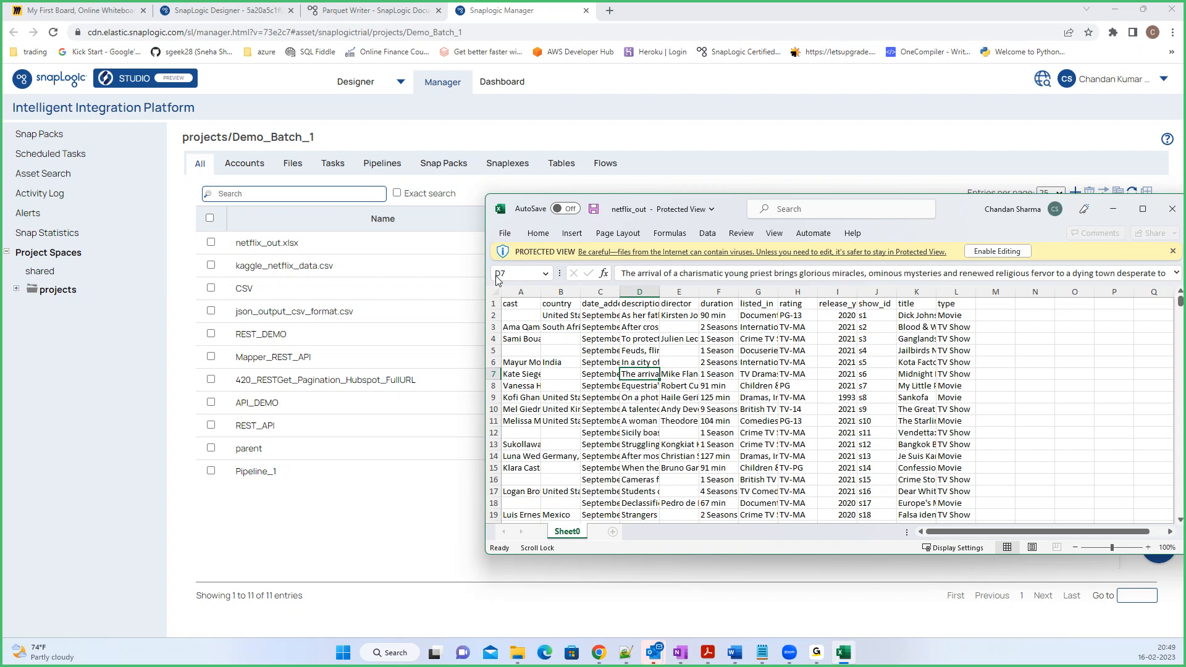
double_click(539, 290)
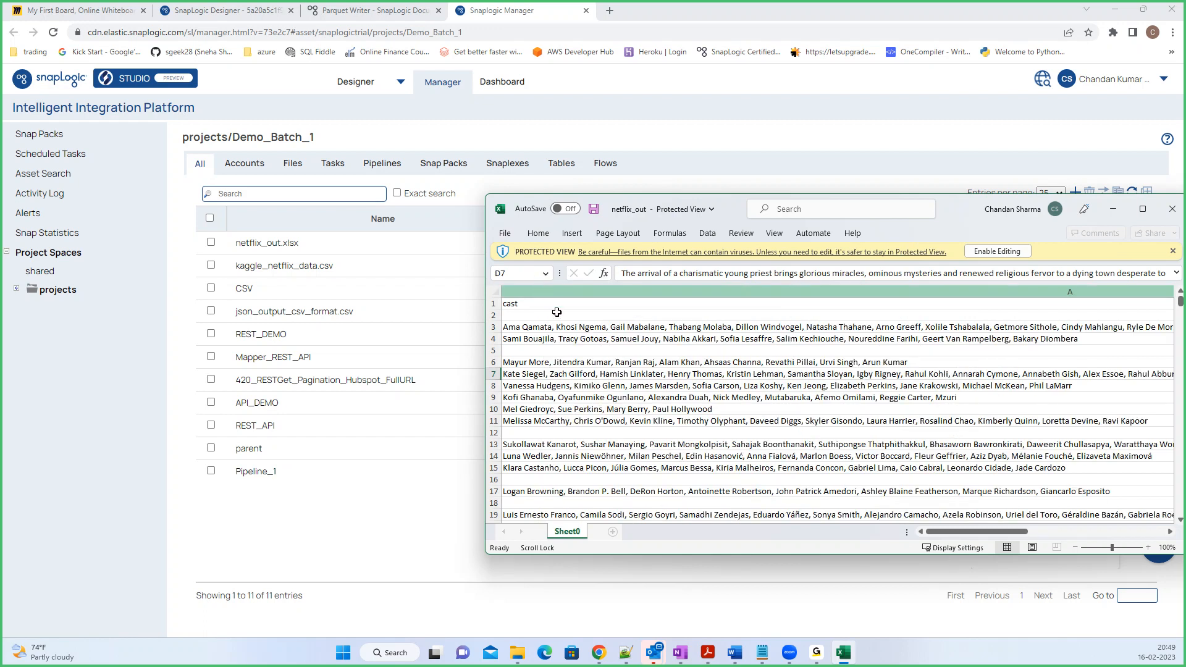
left_click(534, 379)
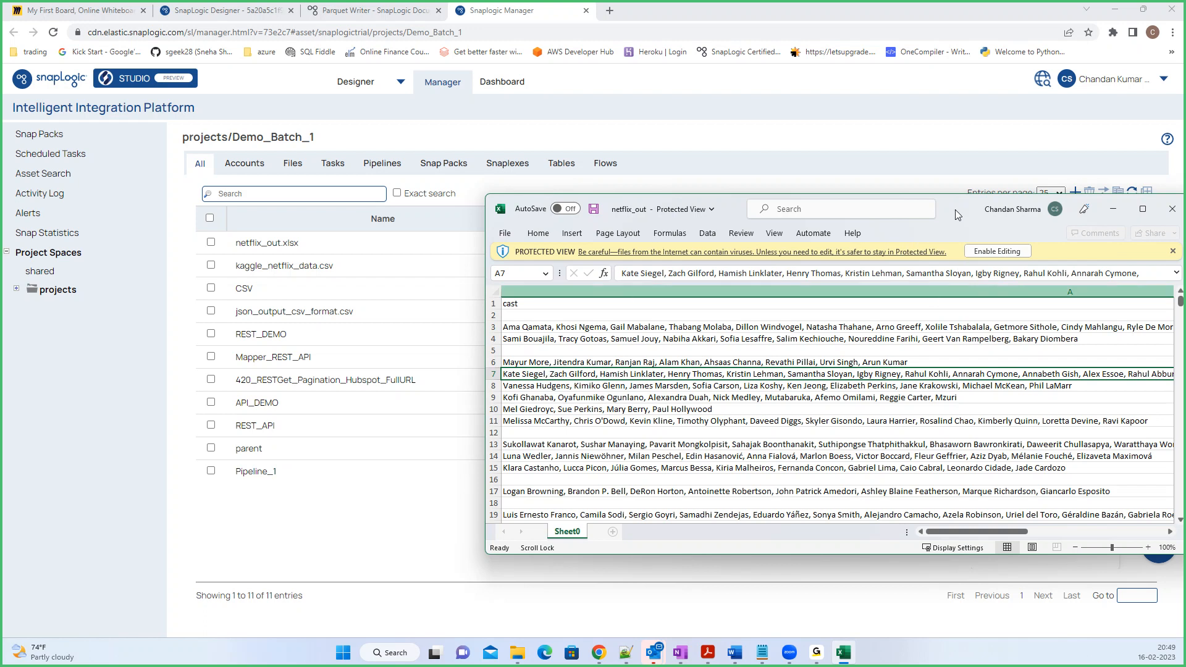
left_click_drag(960, 204, 734, 162)
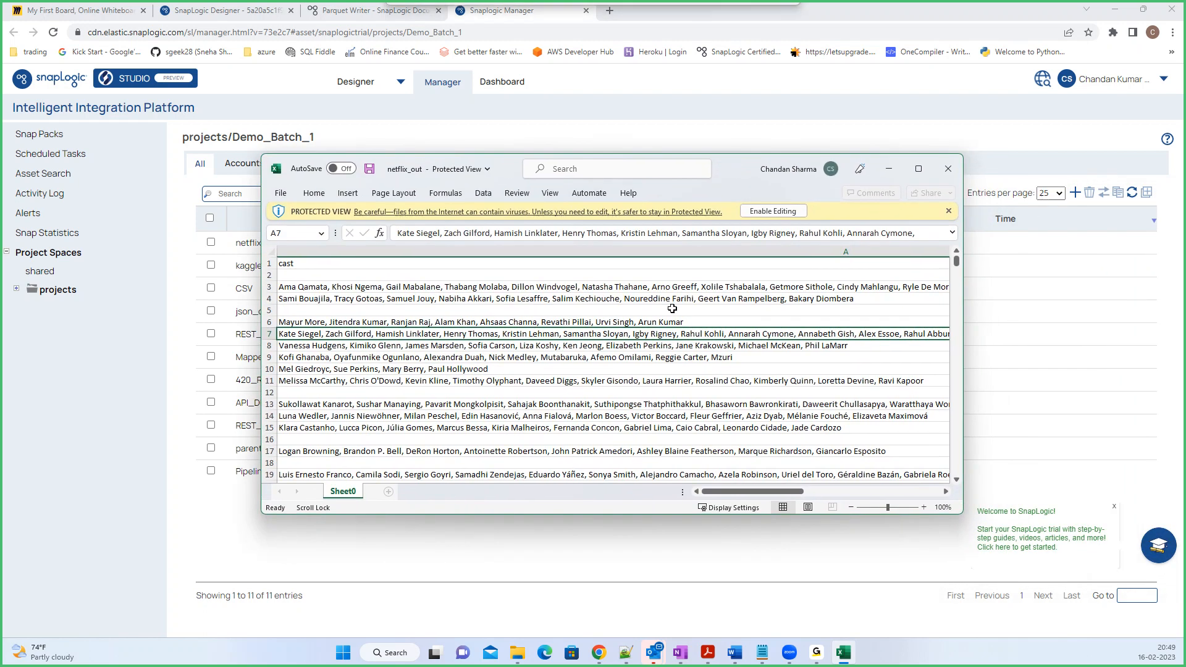
mouse_move(733, 491)
left_mouse_down()
mouse_move(839, 491)
mouse_move(732, 492)
left_mouse_up()
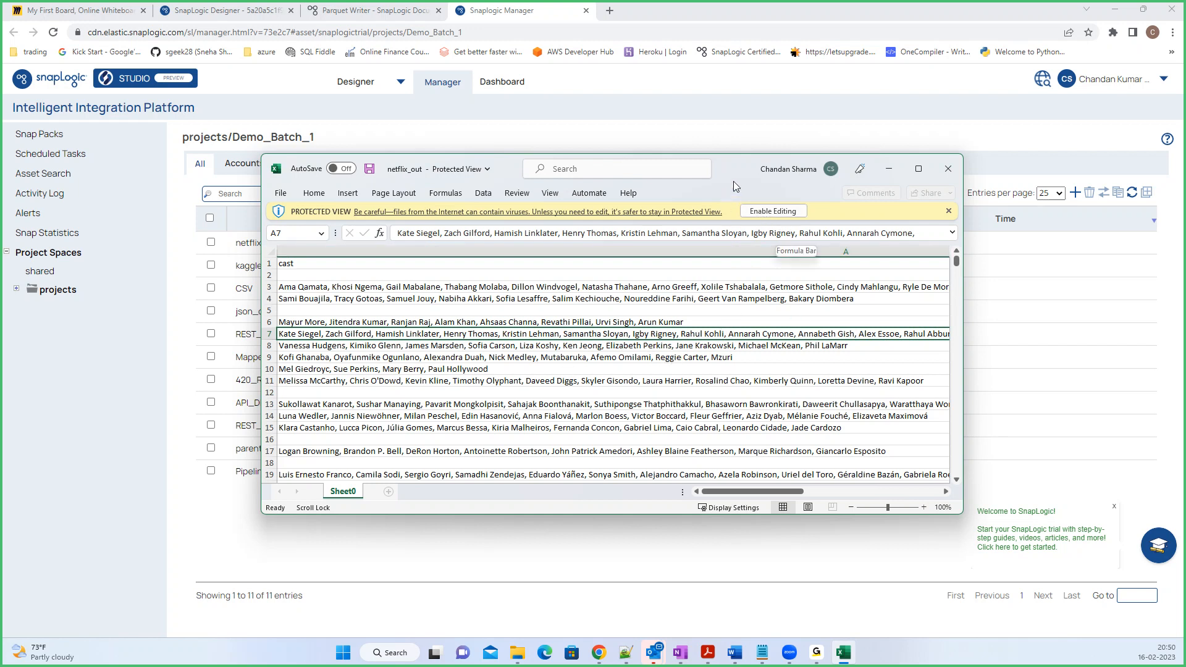
left_click(950, 168)
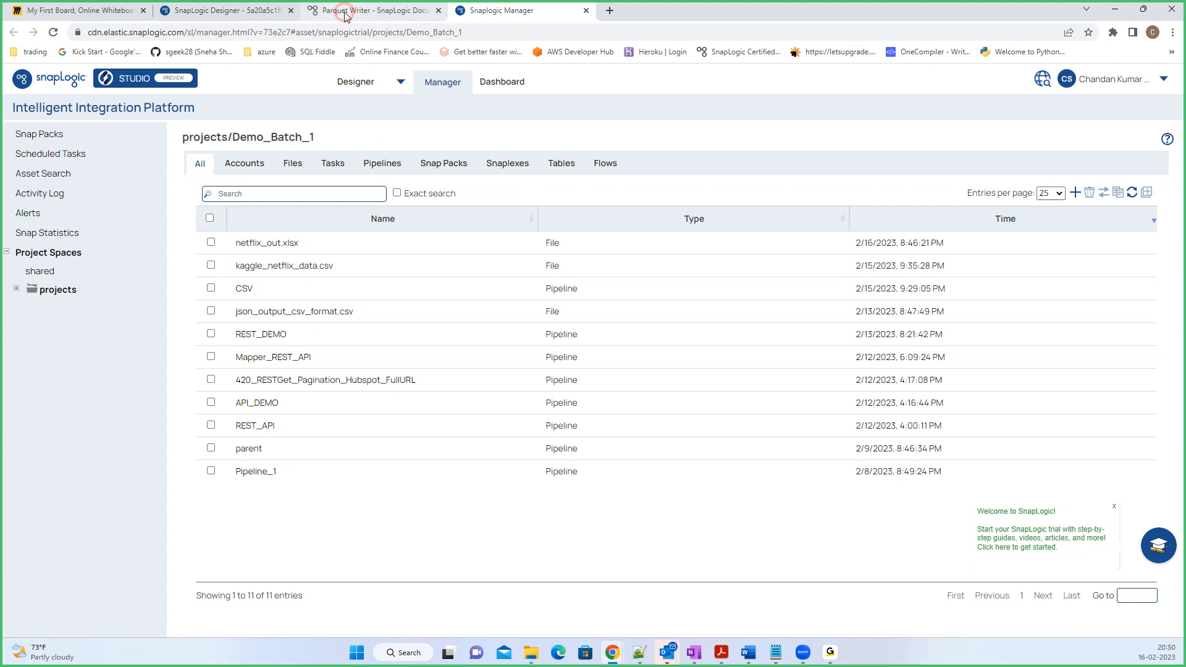
- Read the overview on the Parquet Writer documentation page and return to the CSV pipeline in SnapLogic Designer
left_click(362, 19)
scroll(604, 445, "up", 7)
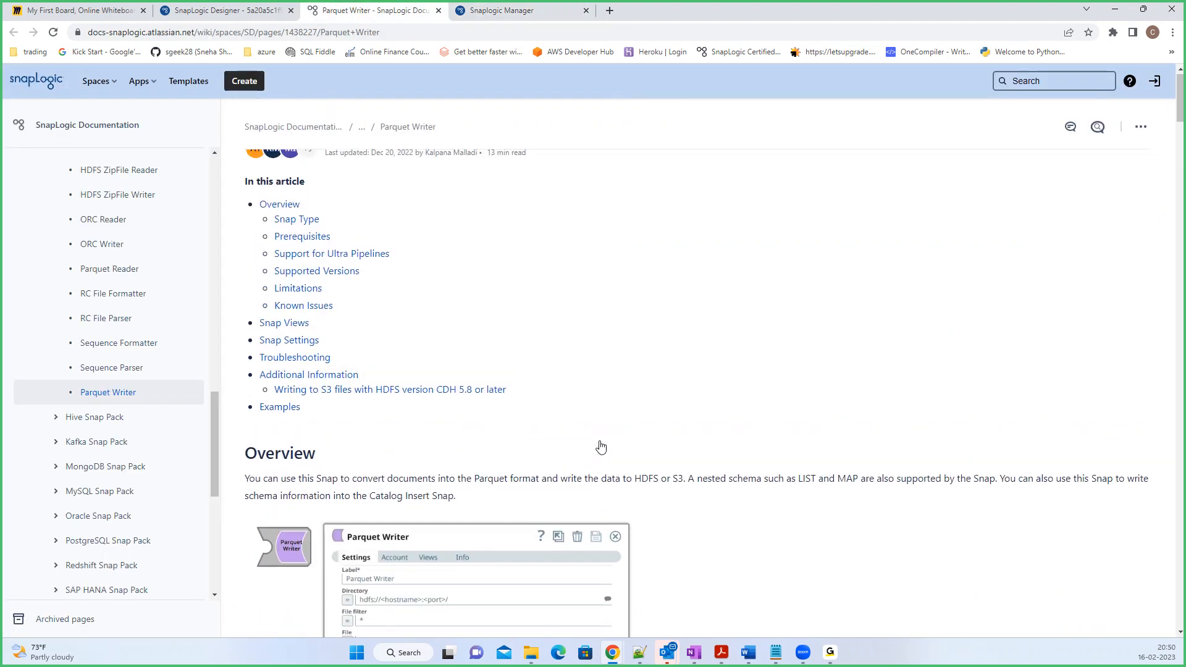
left_click(257, 12)
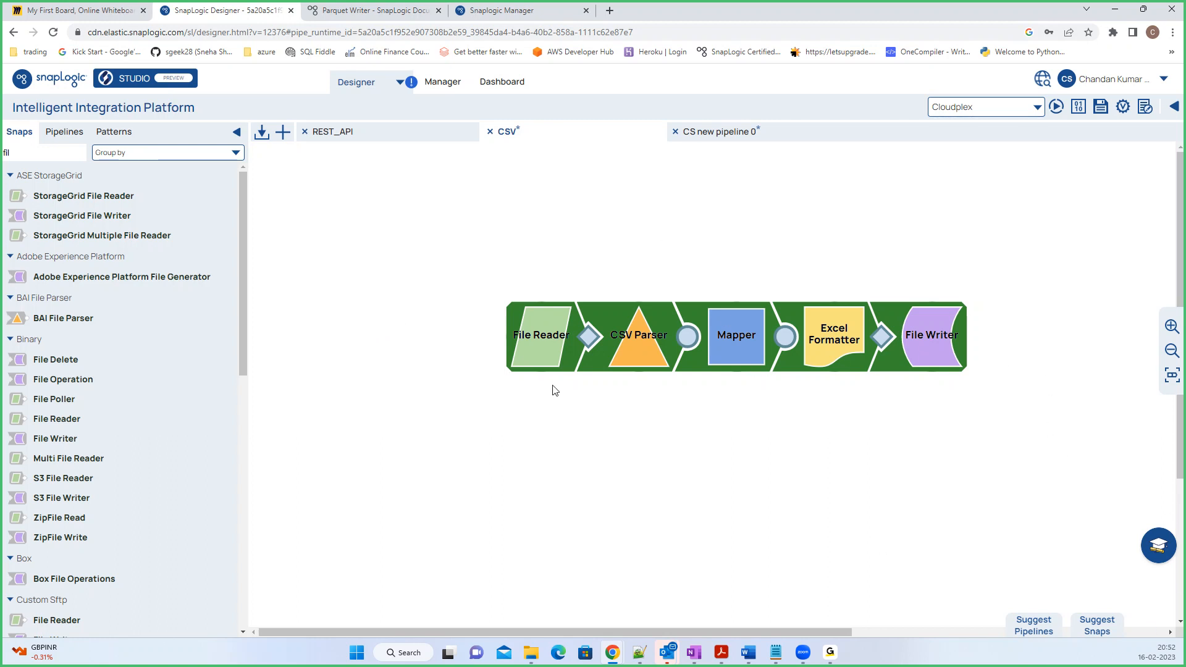
- Review the Demo_Batch_1 files available to the File Reader and close its settings without choosing another file
mouse_move(572, 364)
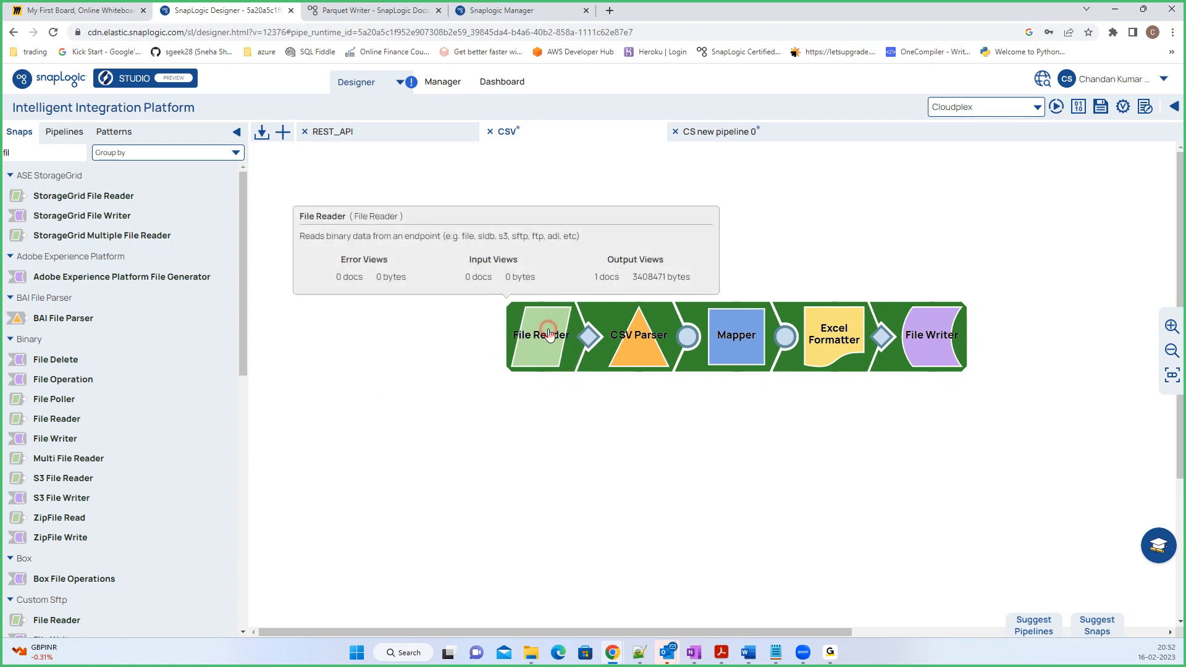
left_click(548, 333)
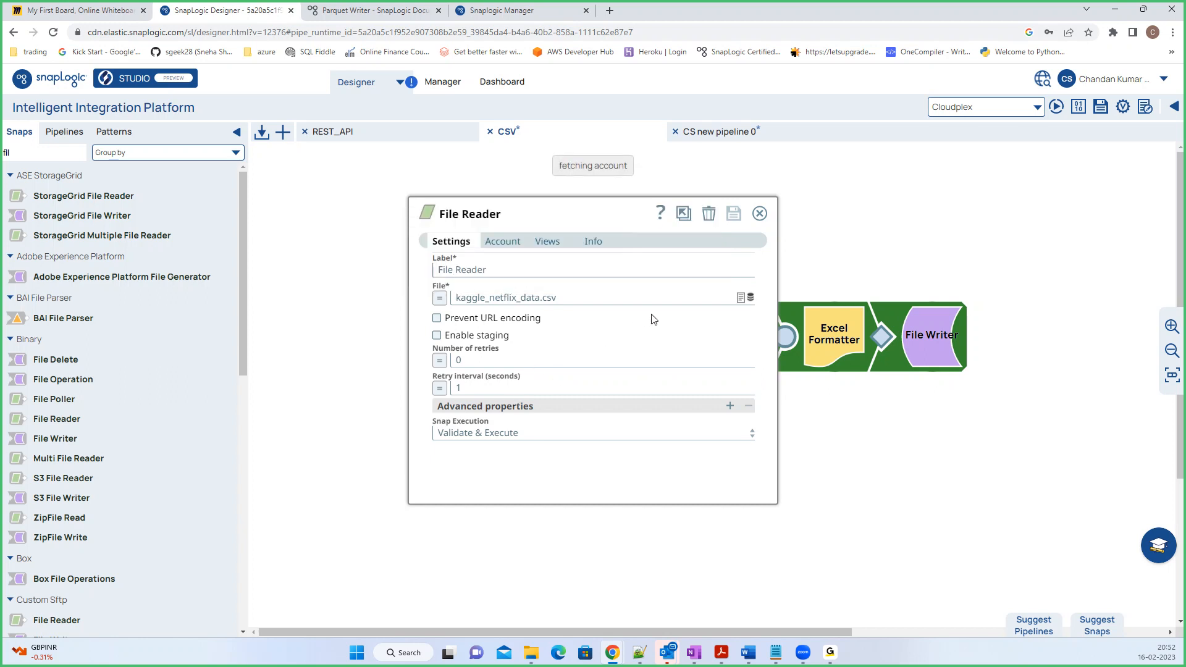
left_click(750, 299)
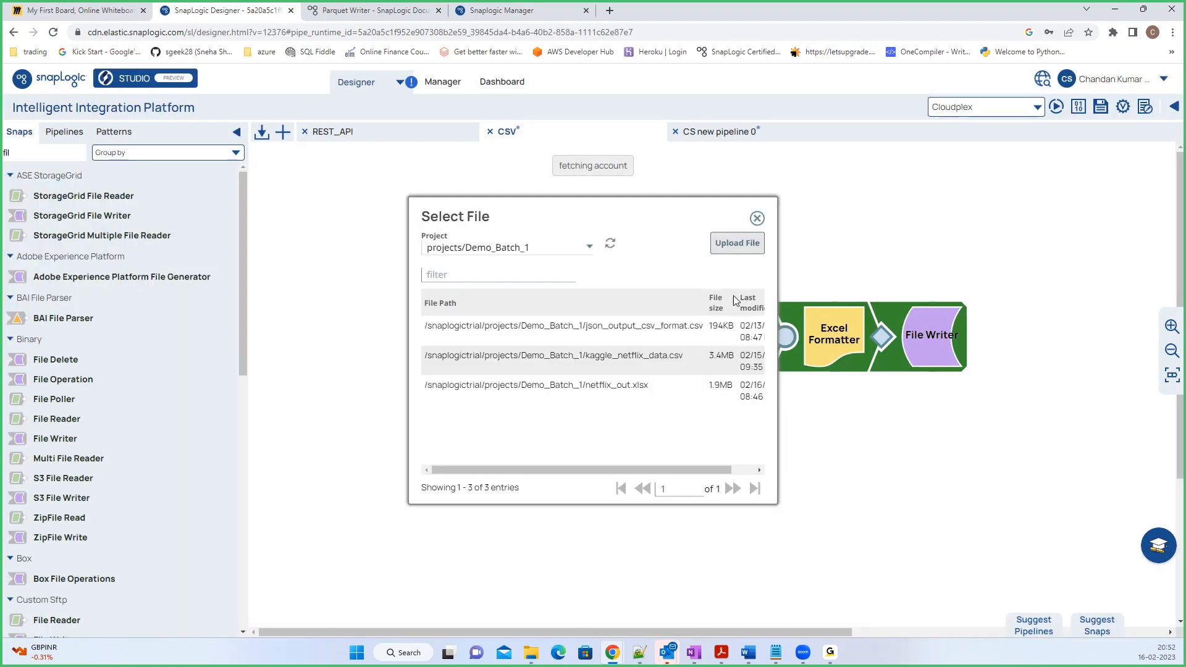
left_click(724, 252)
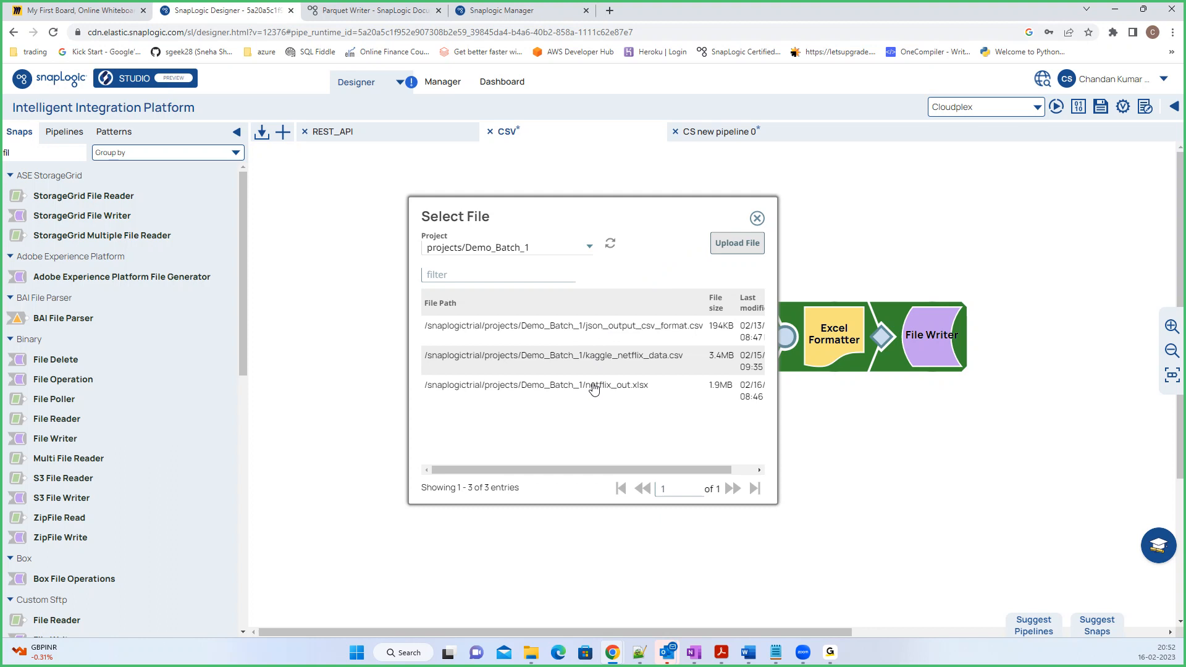
left_click(757, 219)
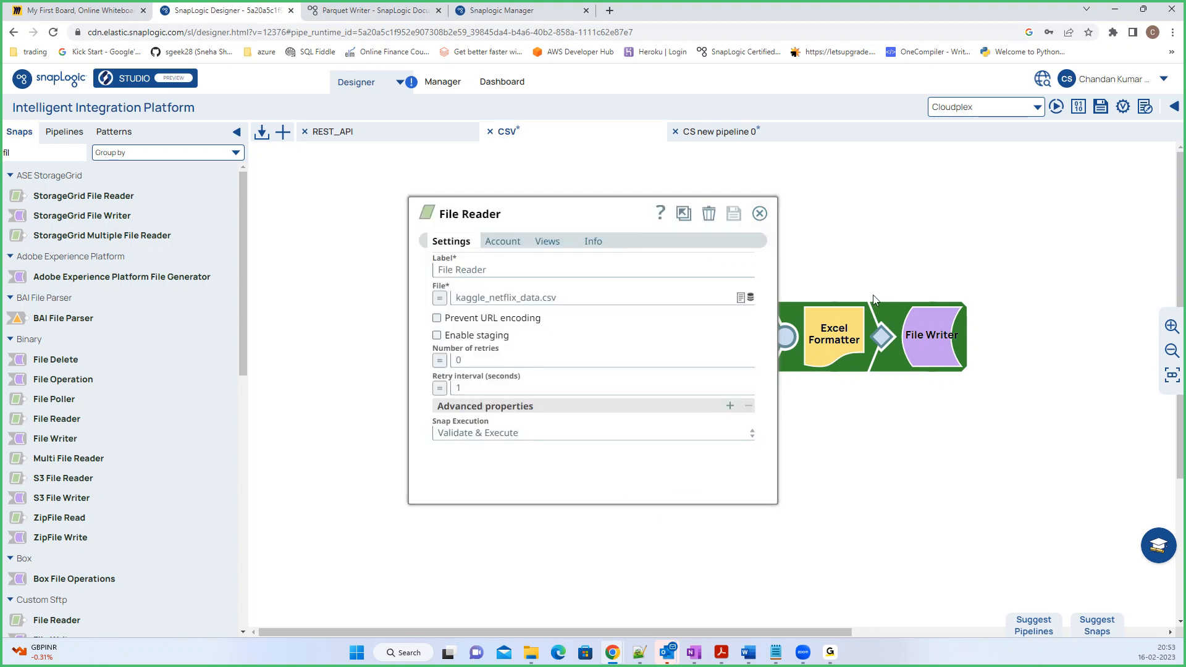
left_click(759, 214)
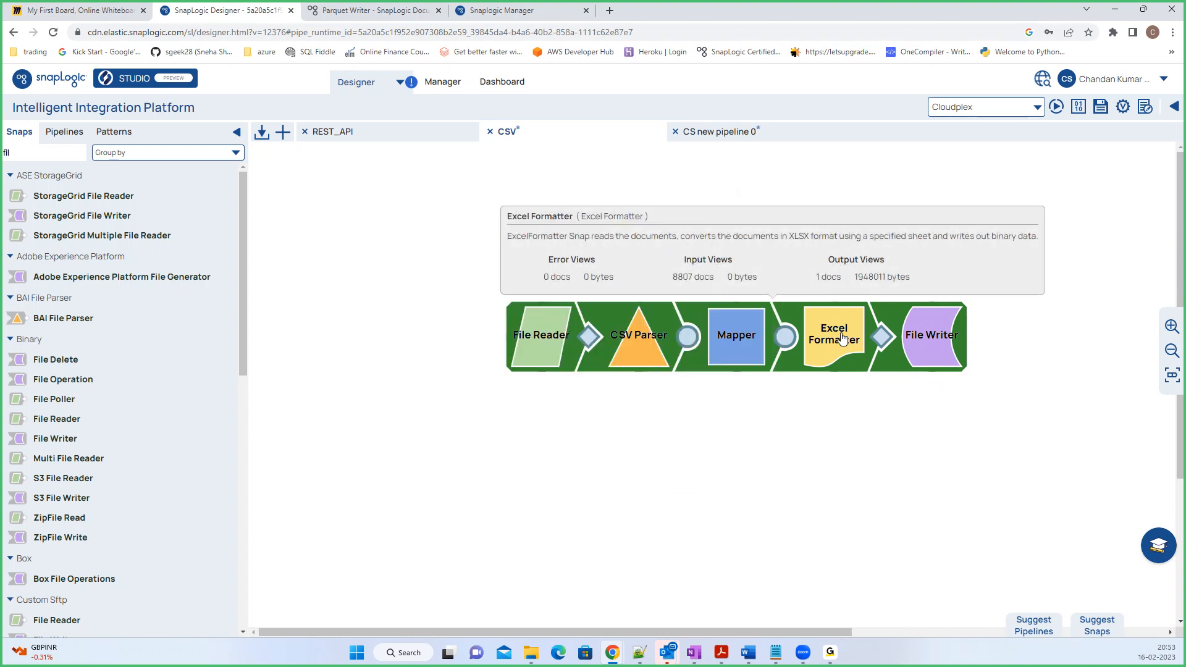
- Look up netflix_out.xlsx among the Demo_Batch_1 files available to the File Writer, keeping the current file name
left_click(926, 353)
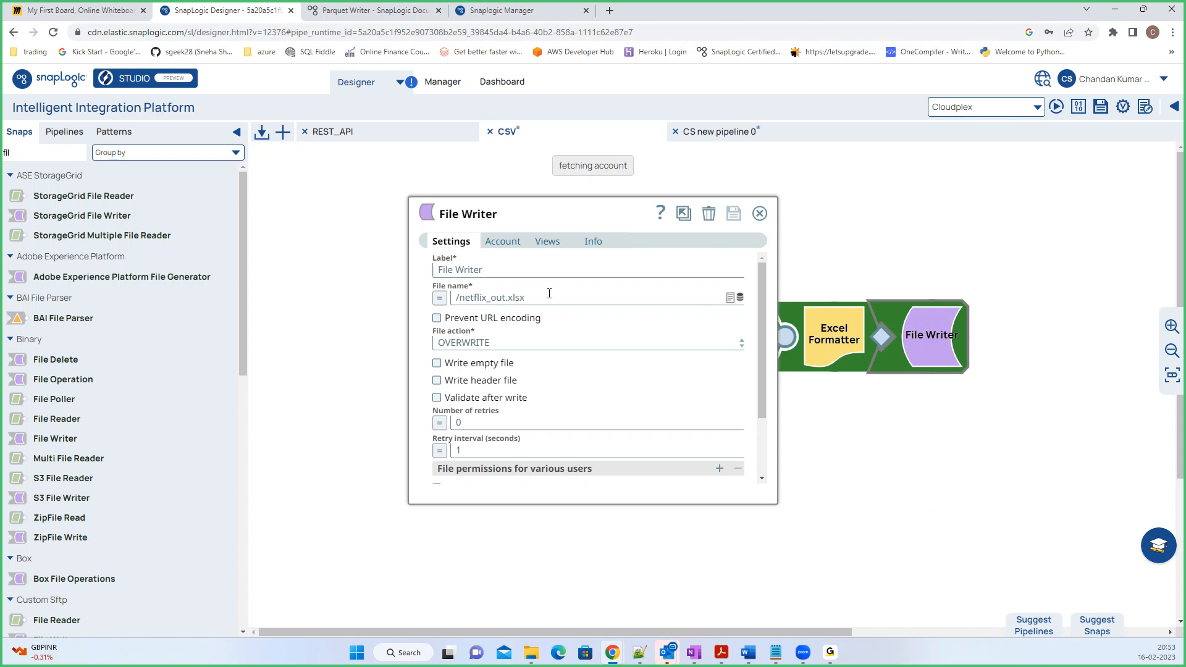
left_click(740, 297)
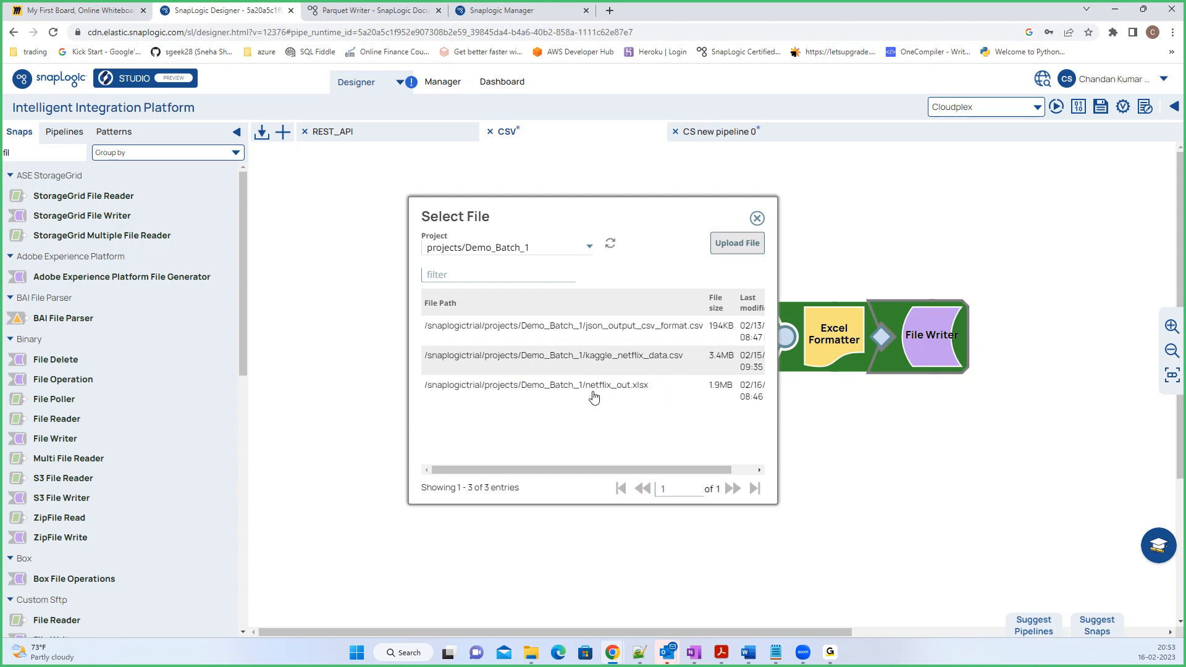
left_click(758, 219)
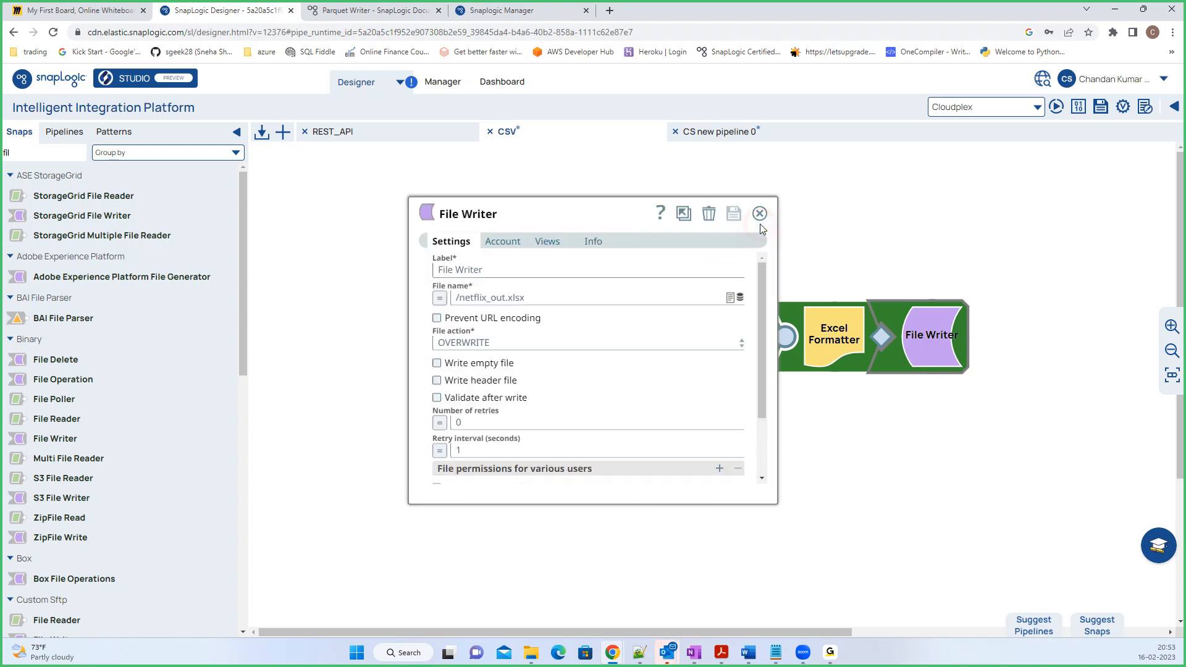
- Check the netflix_out.xlsx entry in SnapLogic Manager, return to the Designer and close the File Writer settings
left_click(490, 11)
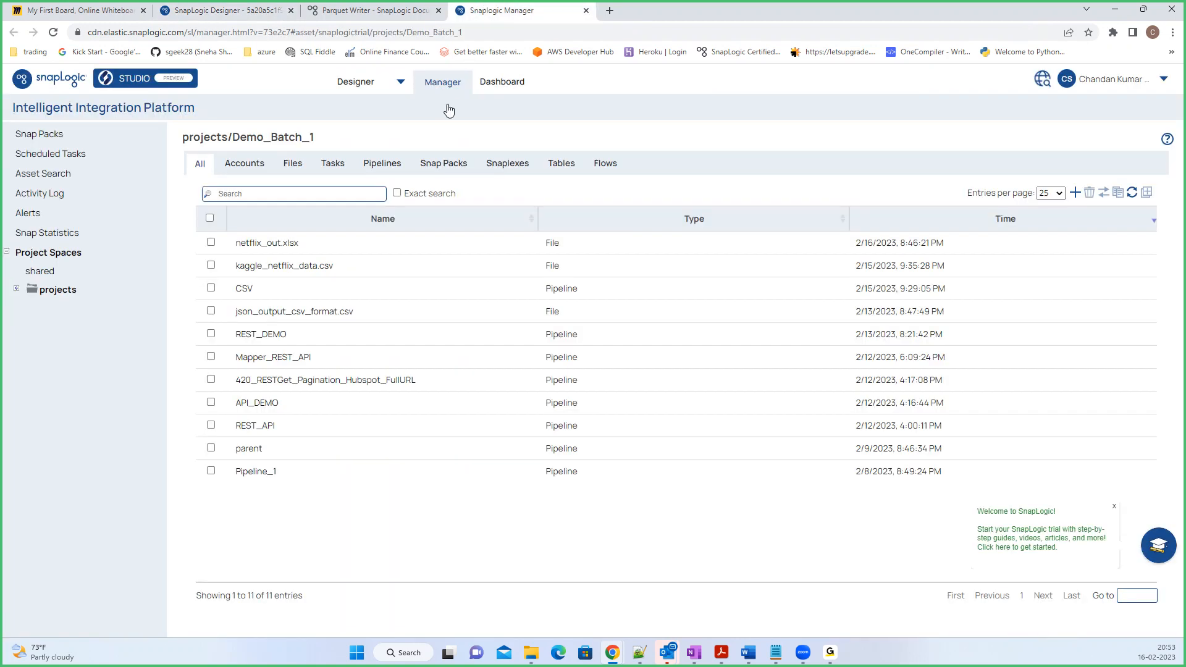
mouse_move(265, 244)
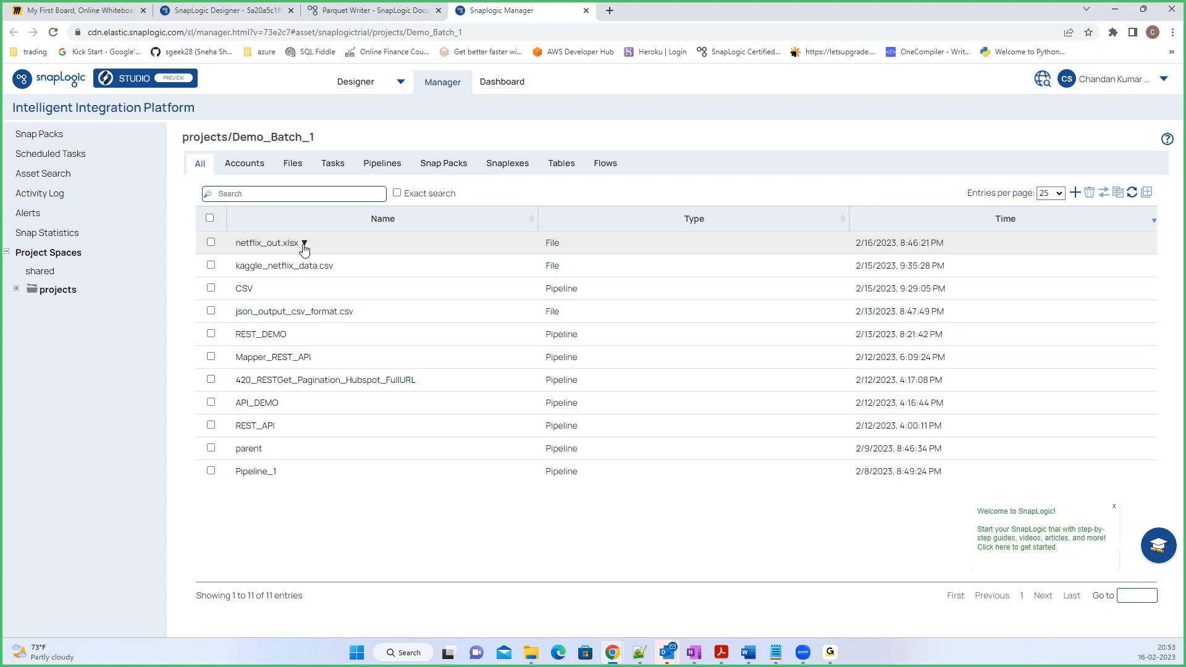
left_click(304, 244)
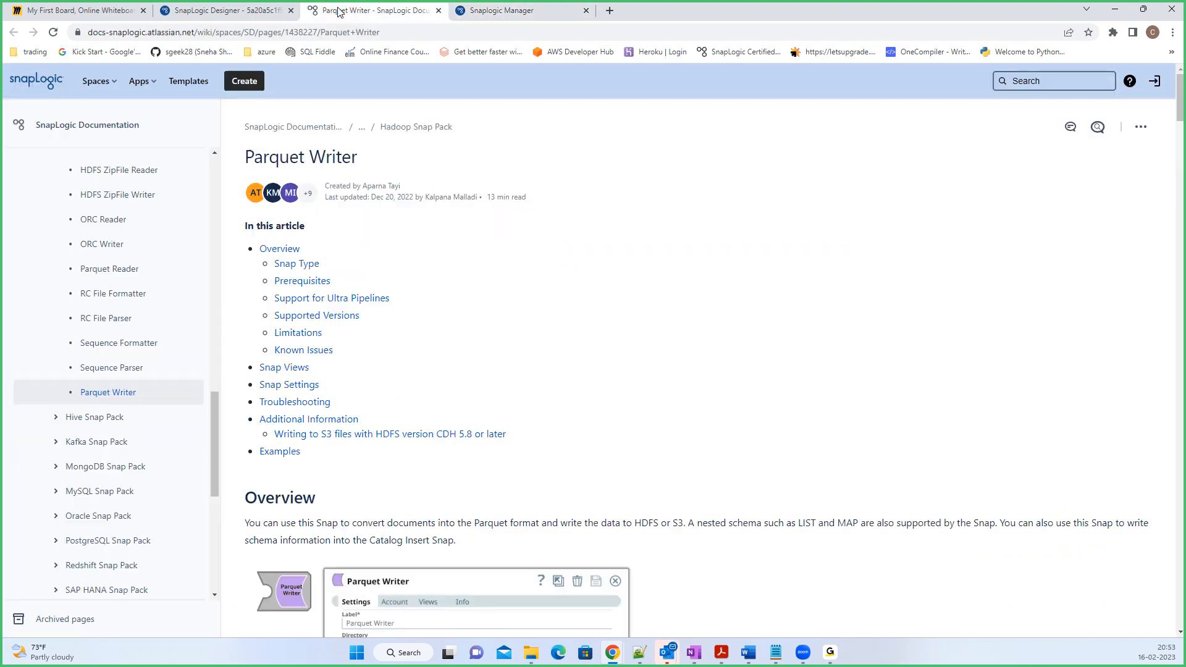
left_click(341, 10)
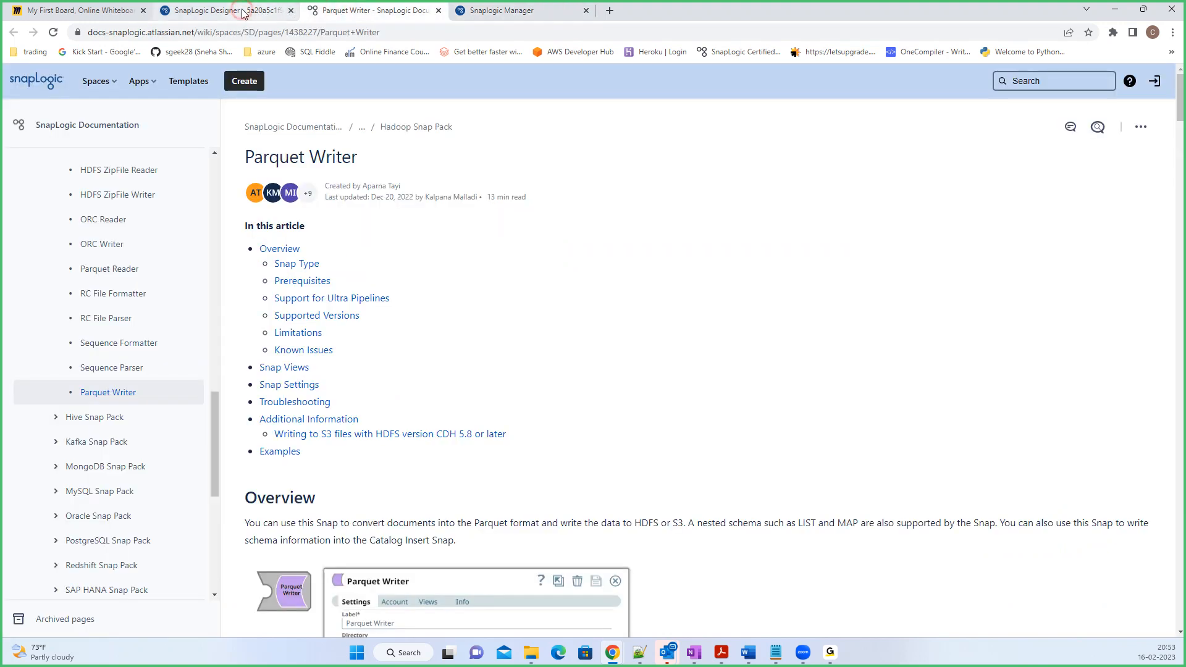
left_click(243, 11)
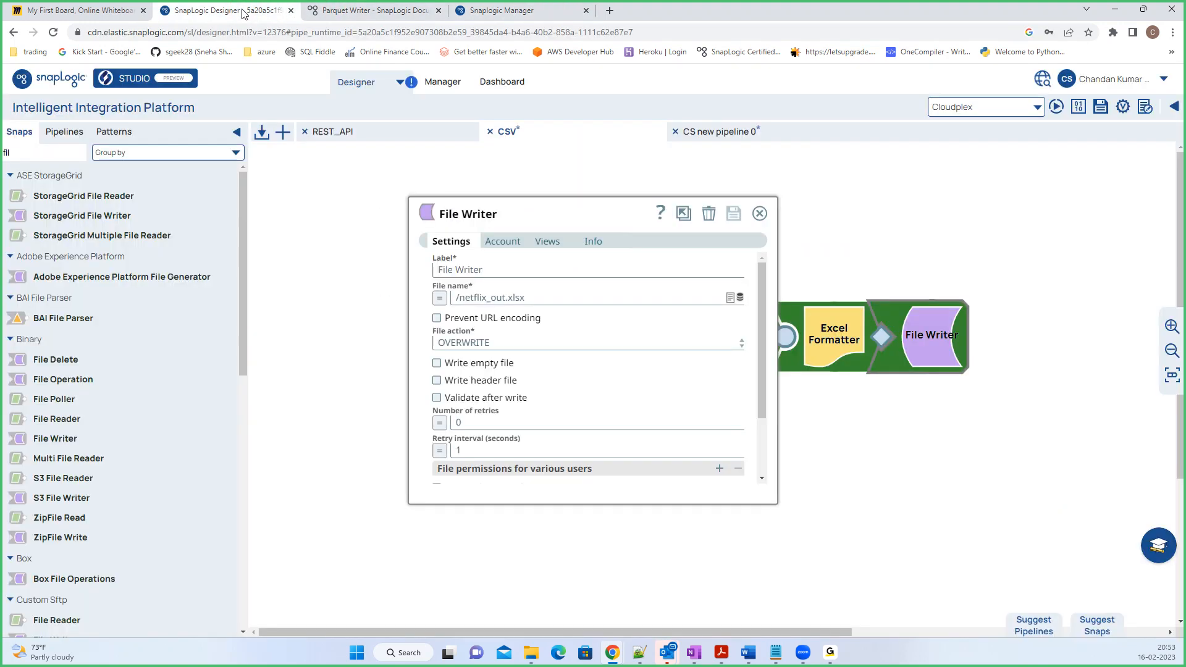
left_click(761, 218)
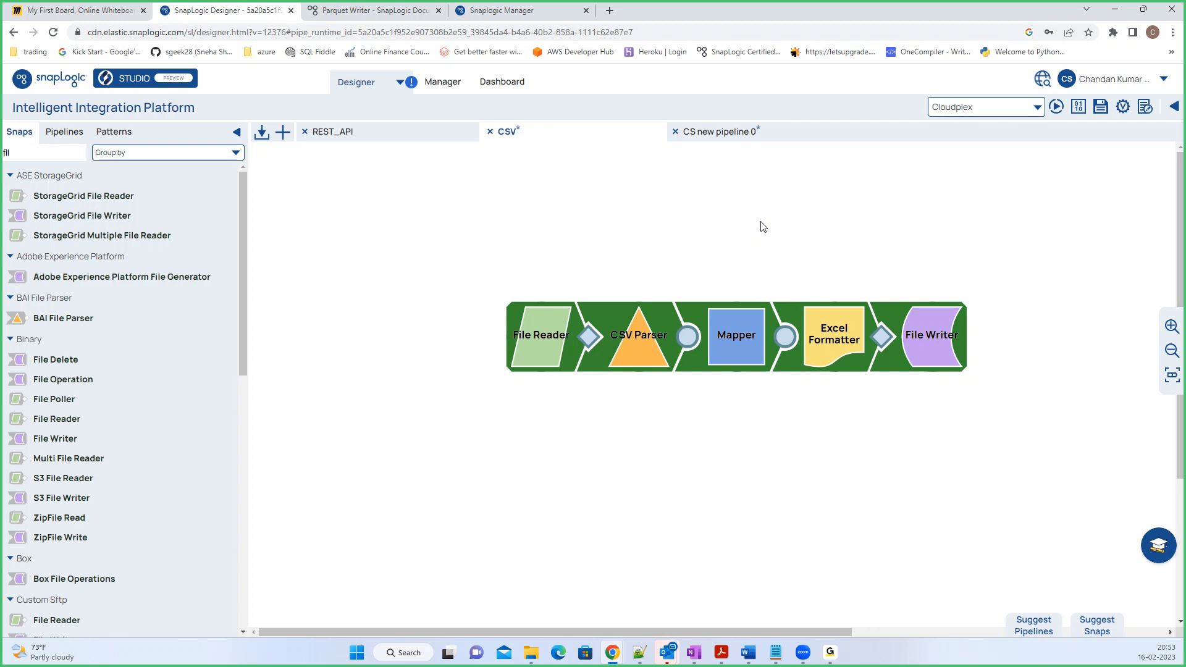
- Review the Excel Formatter's sheet name and formatting options, its error, input and output views, and its snap information
left_click(818, 337)
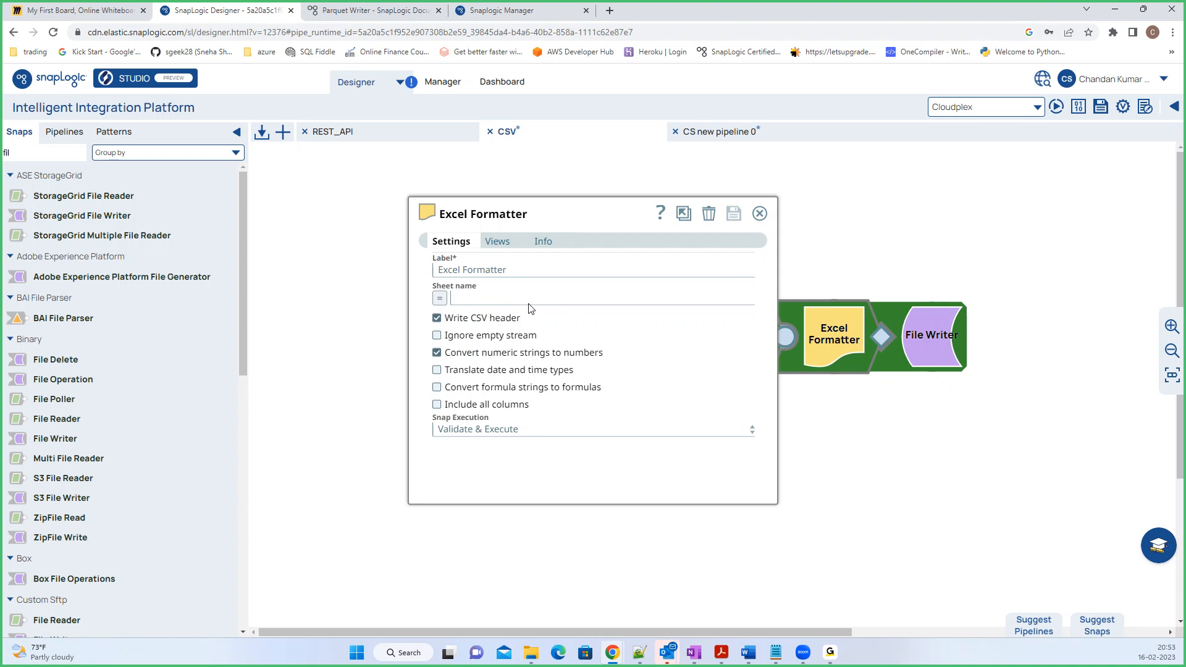
left_click(463, 292)
left_click(500, 242)
left_click(538, 243)
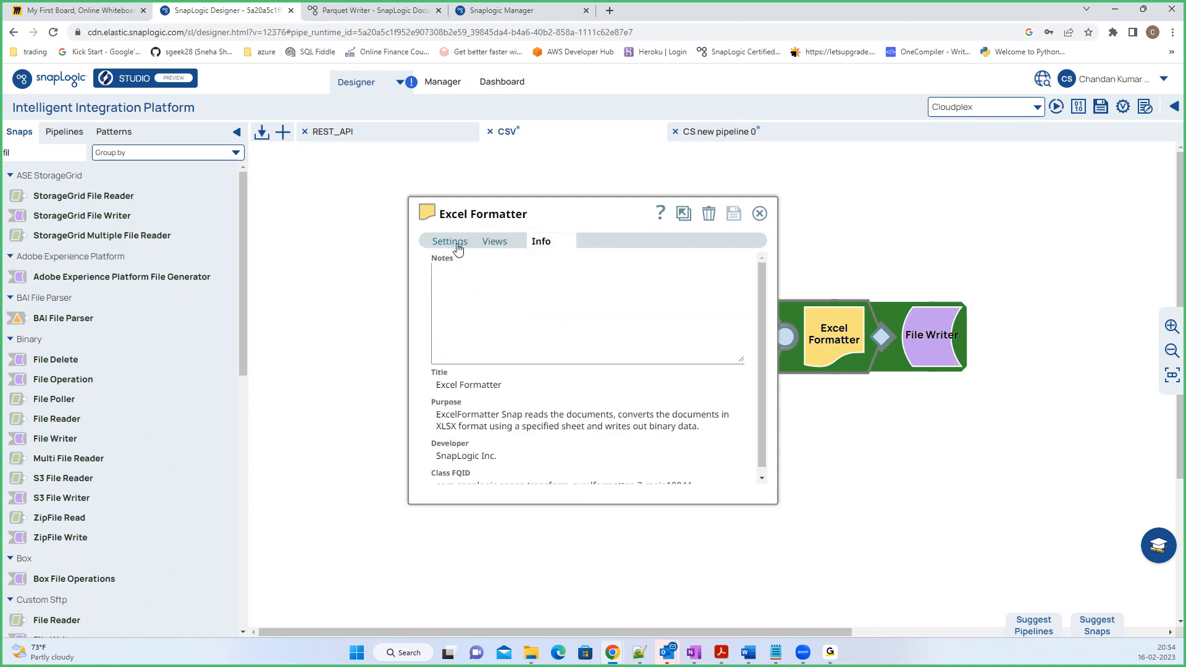
left_click(481, 243)
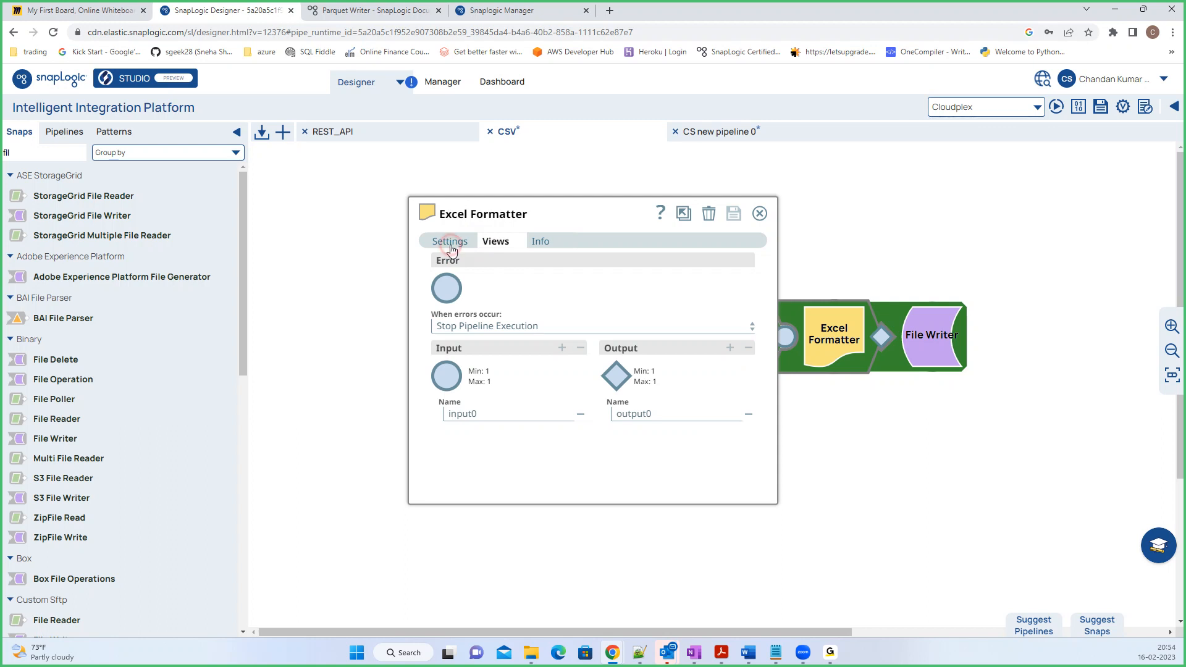
left_click(451, 247)
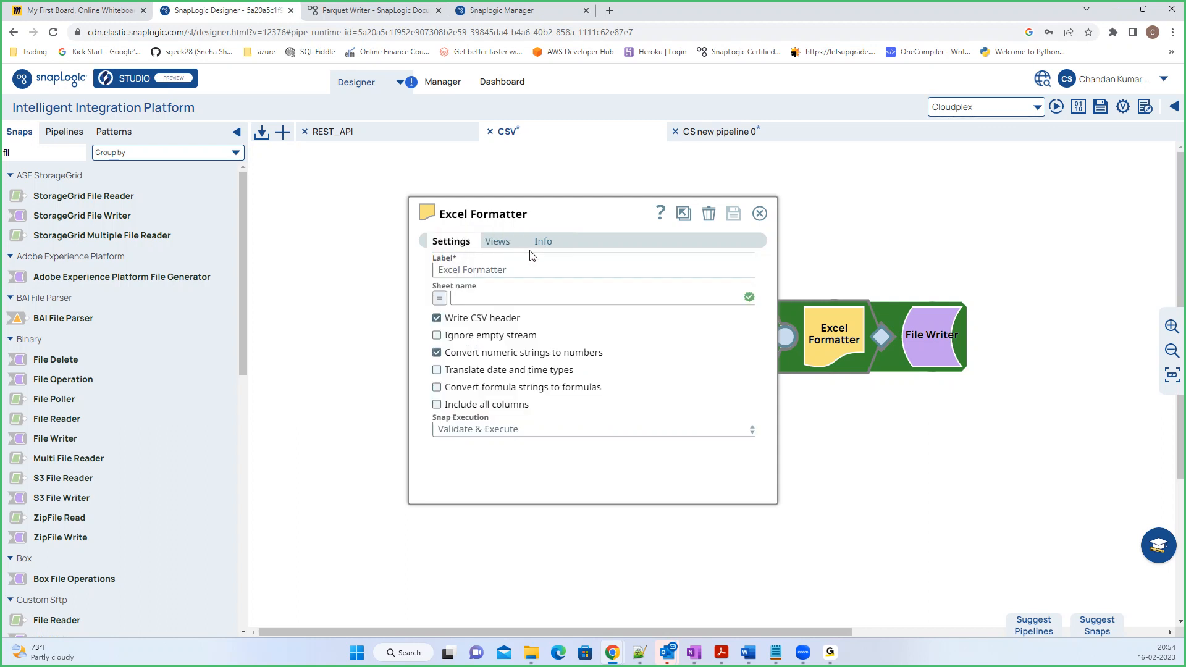
- Close the Excel Formatter settings, then review the File Writer's file name, file action and retry options without changing them
left_click(761, 214)
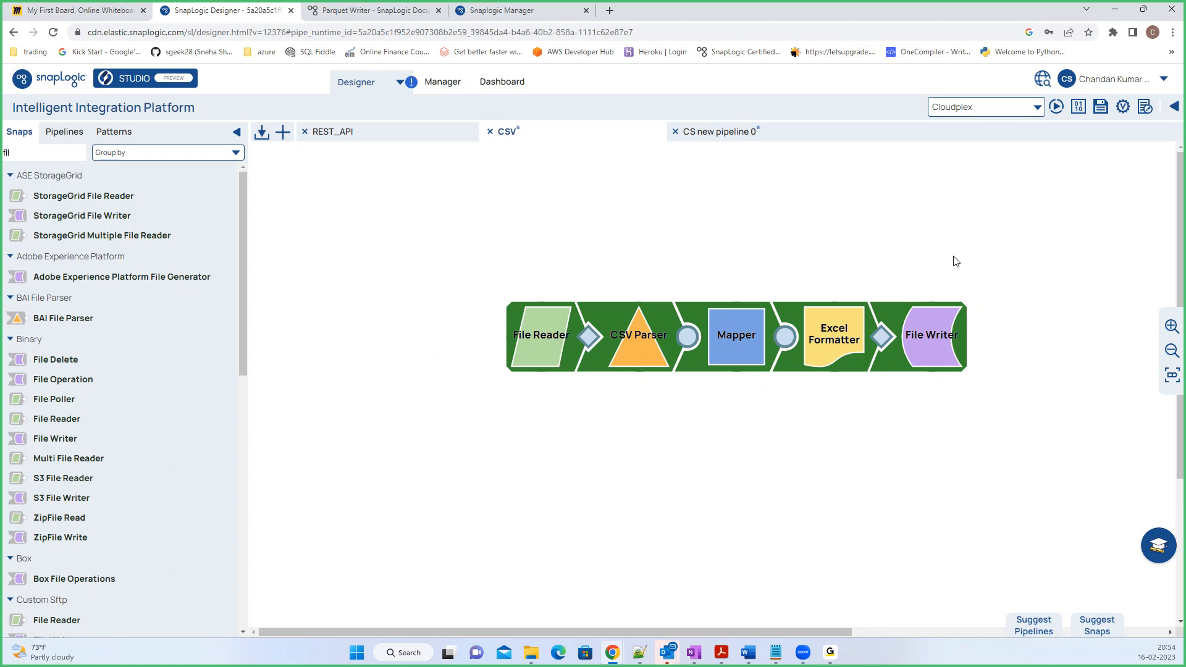
left_click(922, 351)
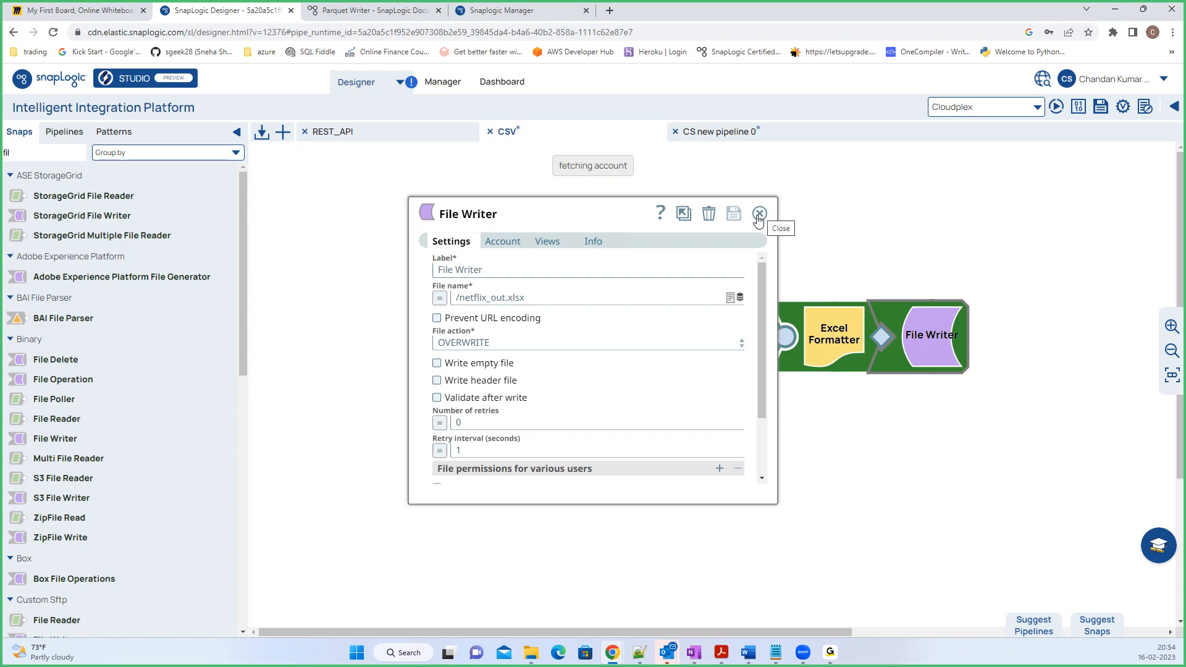
left_click(760, 214)
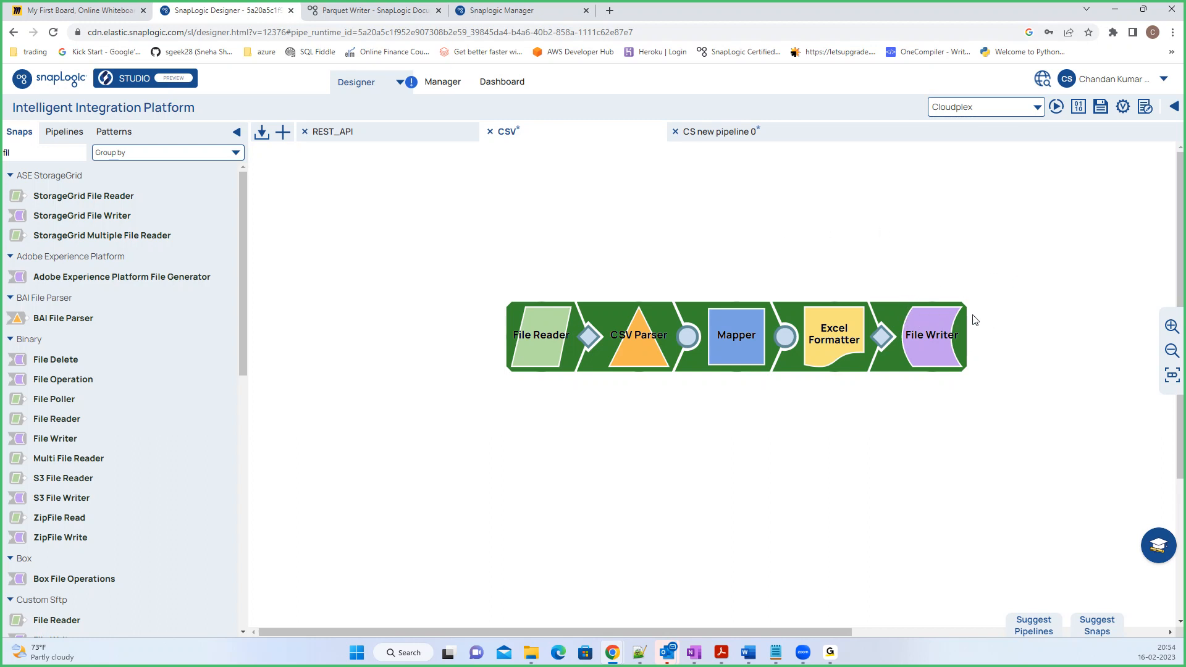
left_click(910, 351)
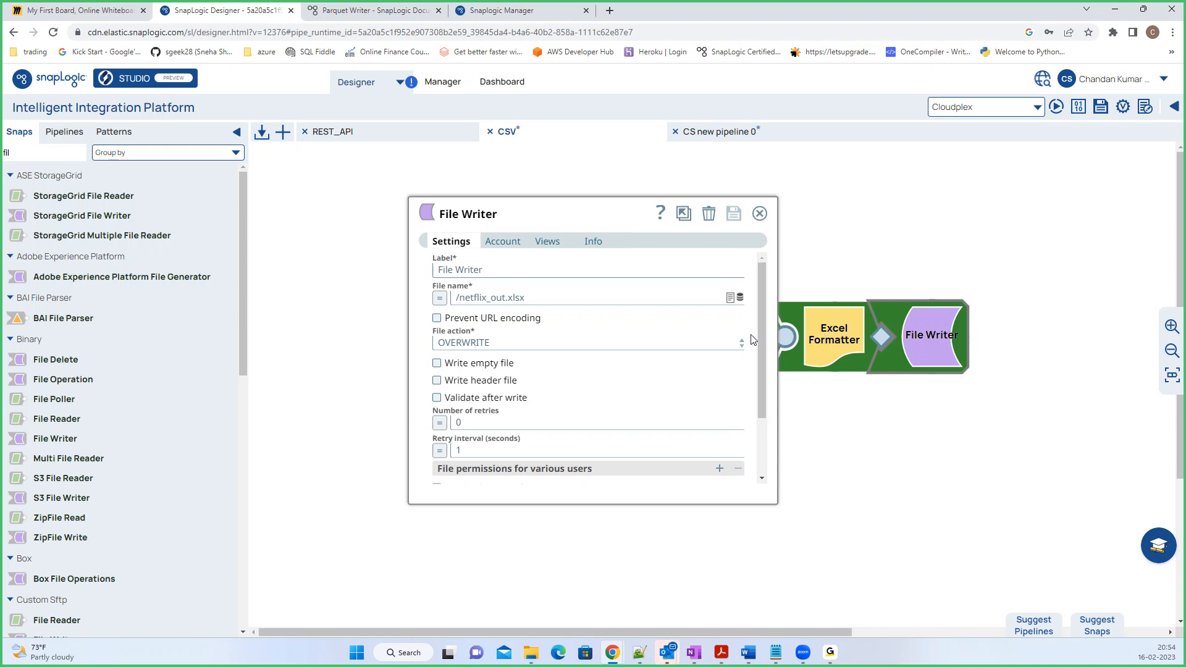
mouse_move(819, 346)
left_click(760, 213)
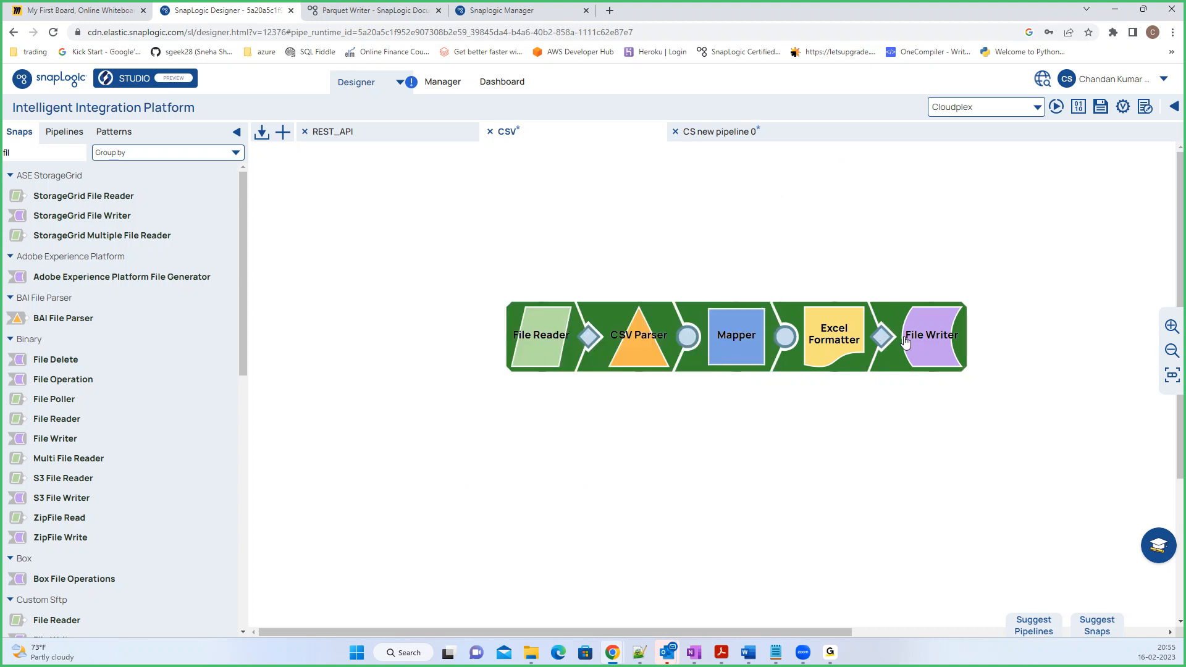
left_click(906, 342)
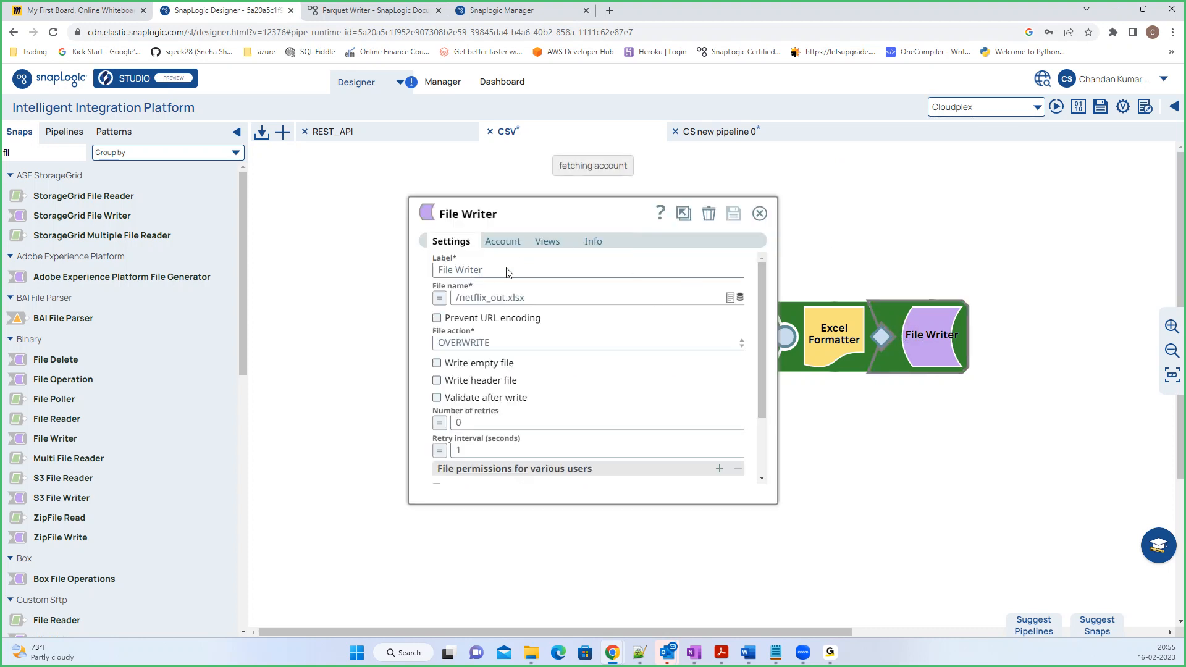
left_click(759, 214)
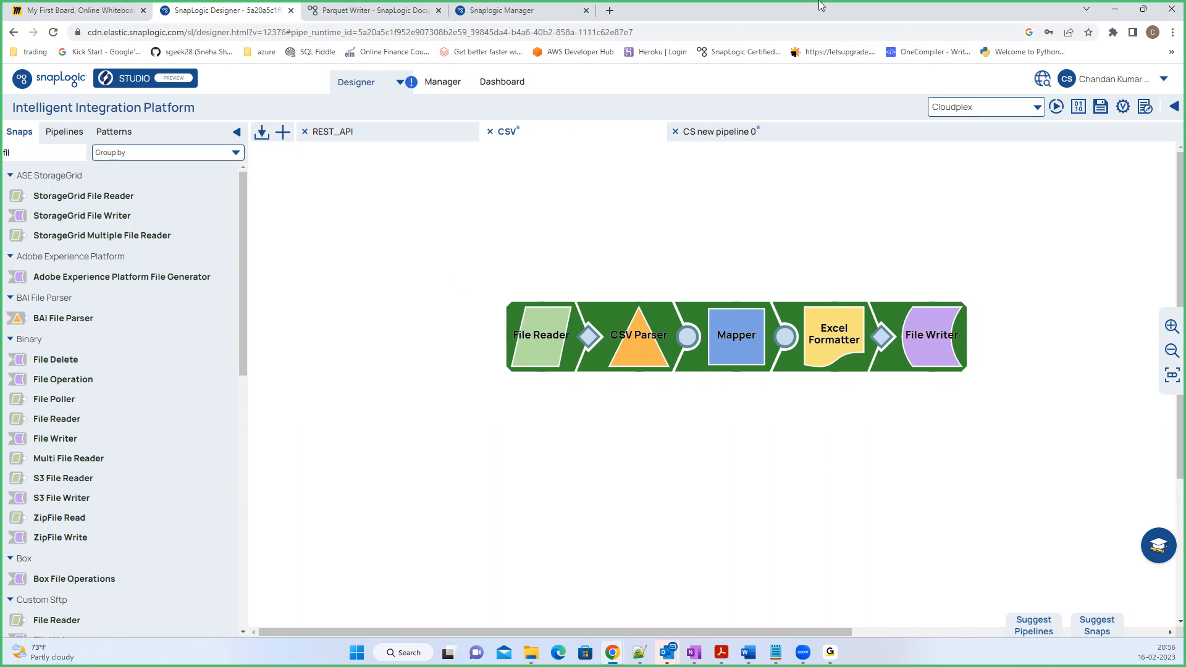
- Search the web for "aws freeacount" in a separate page, view the AWS Free Tier offers and return to the pipeline
left_click(613, 10)
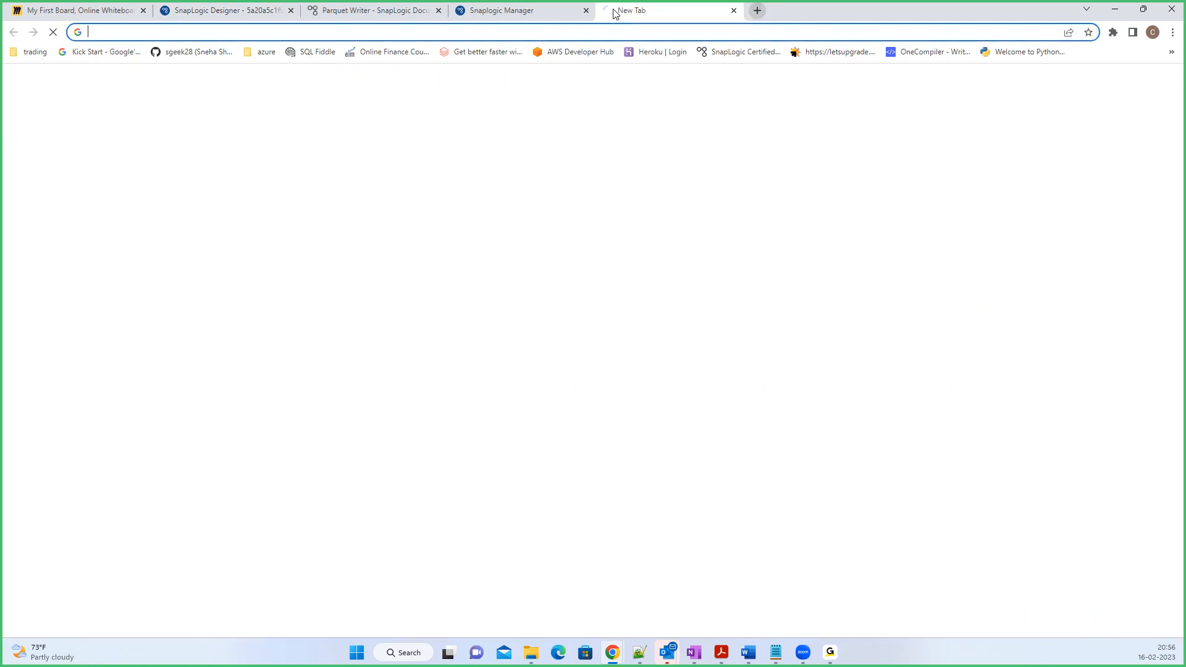
type("aws fr")
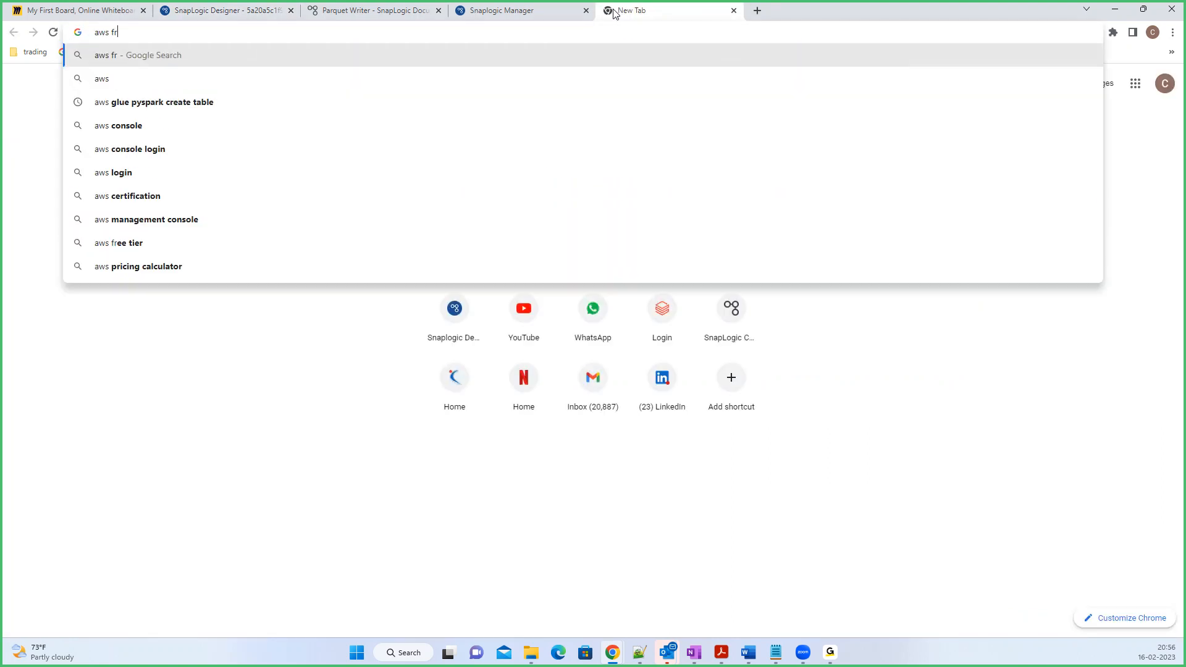
type("eeacount")
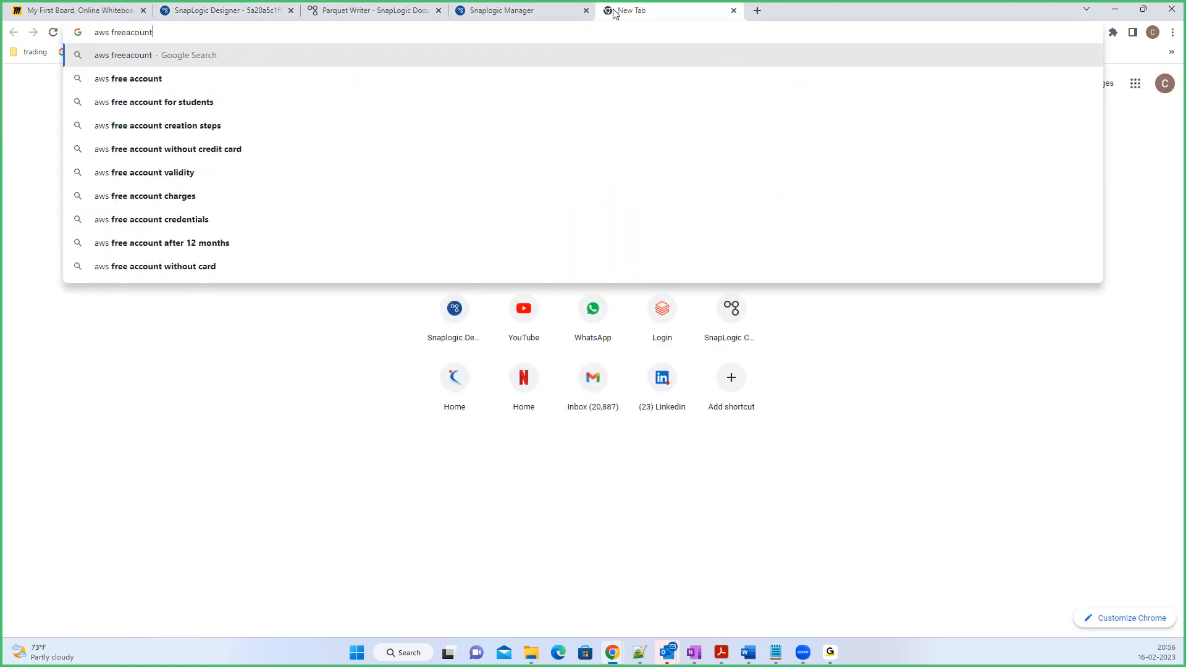
key("Return")
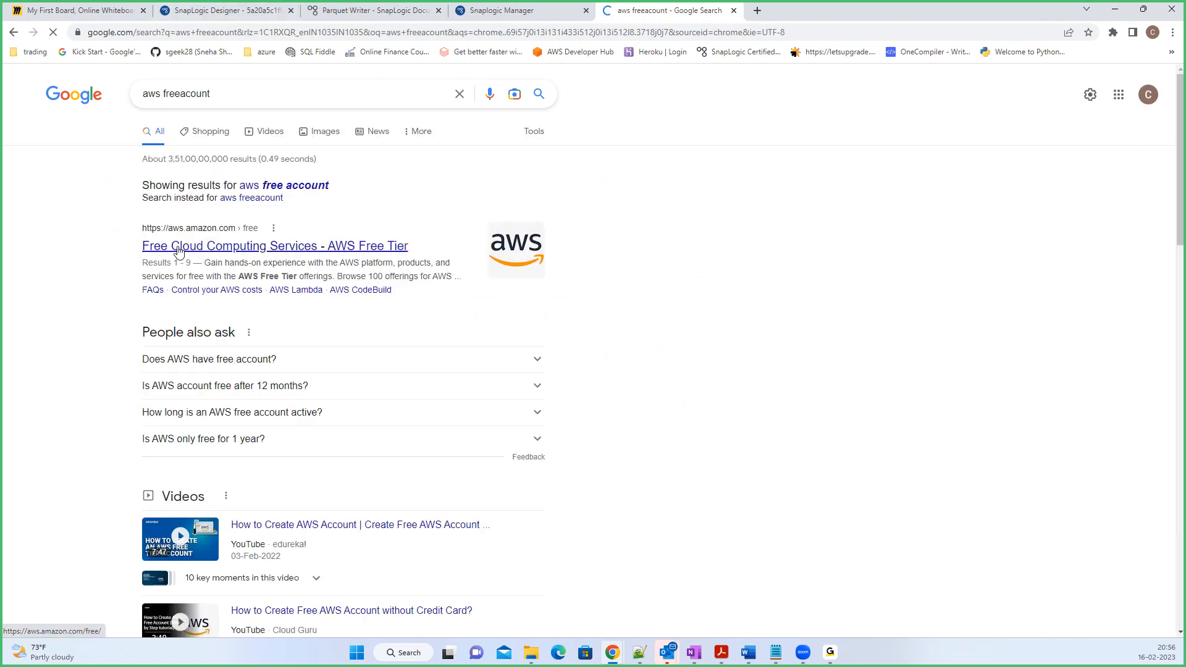
left_click(259, 255)
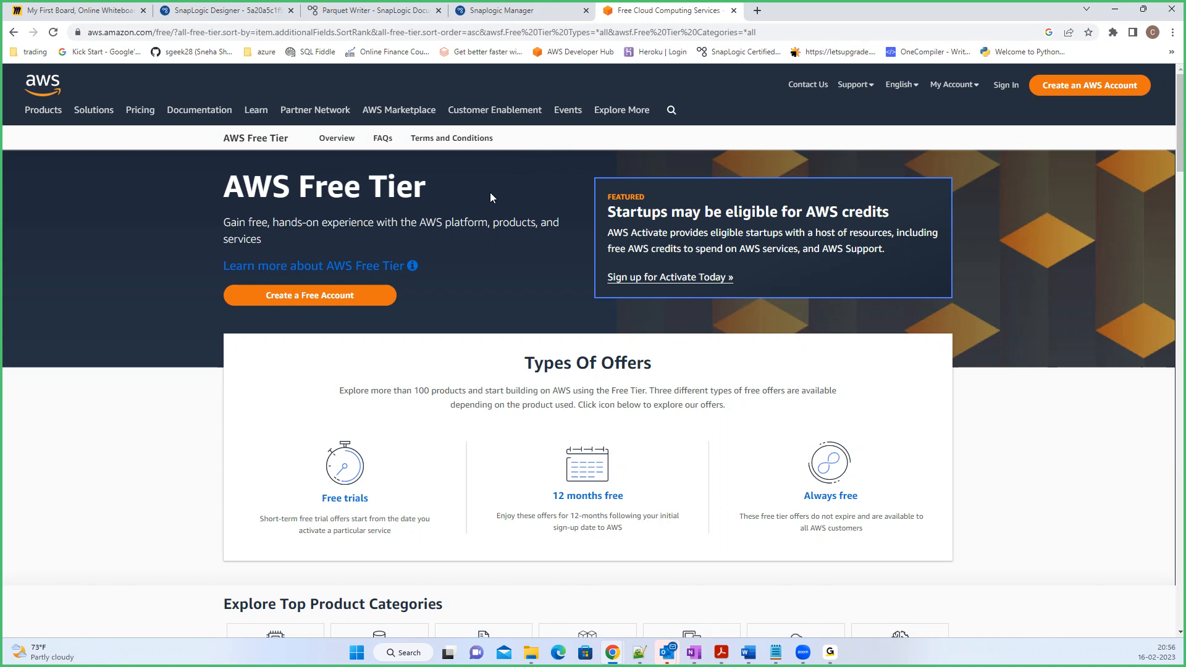
left_click(527, 102)
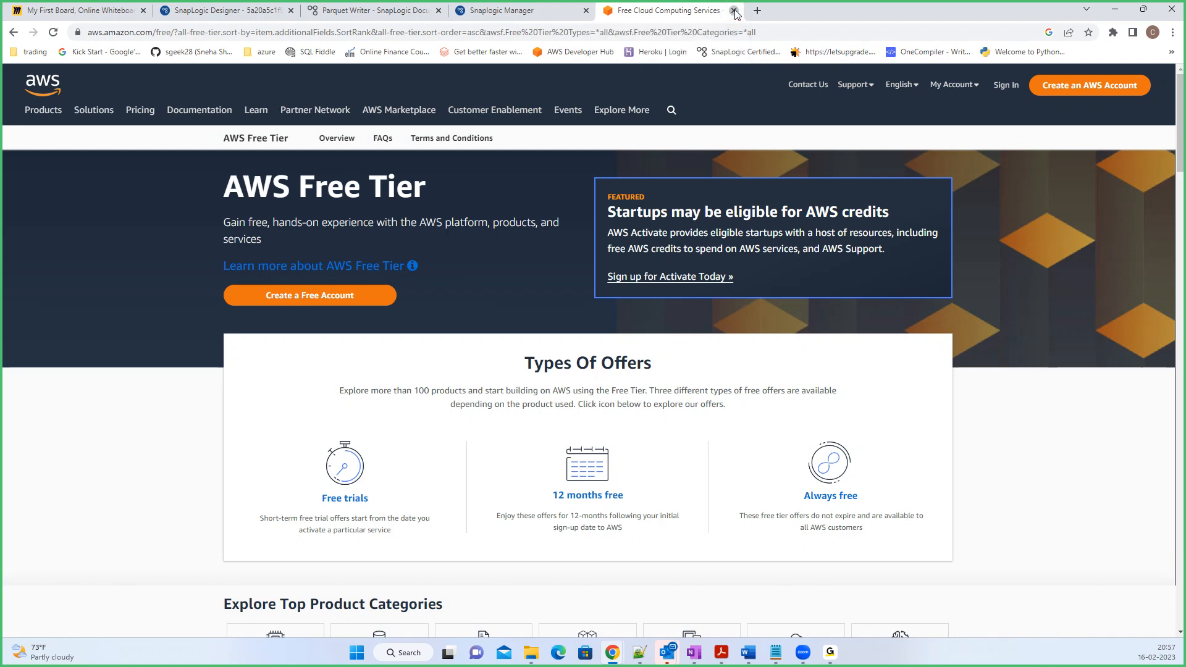
left_click(734, 10)
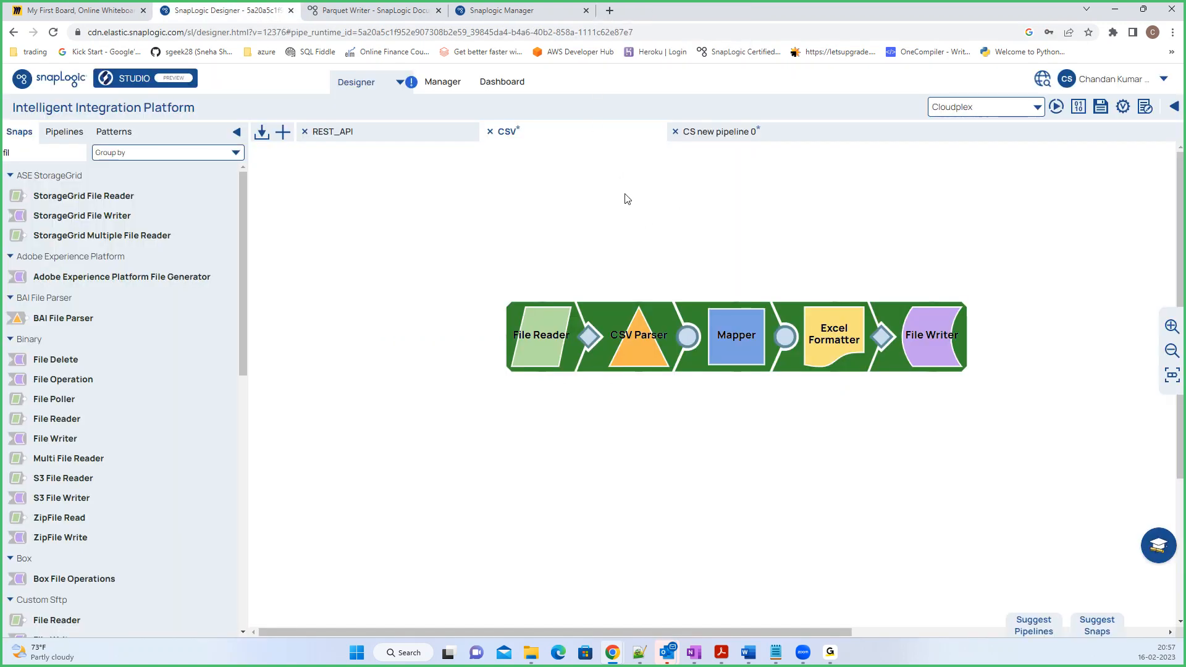